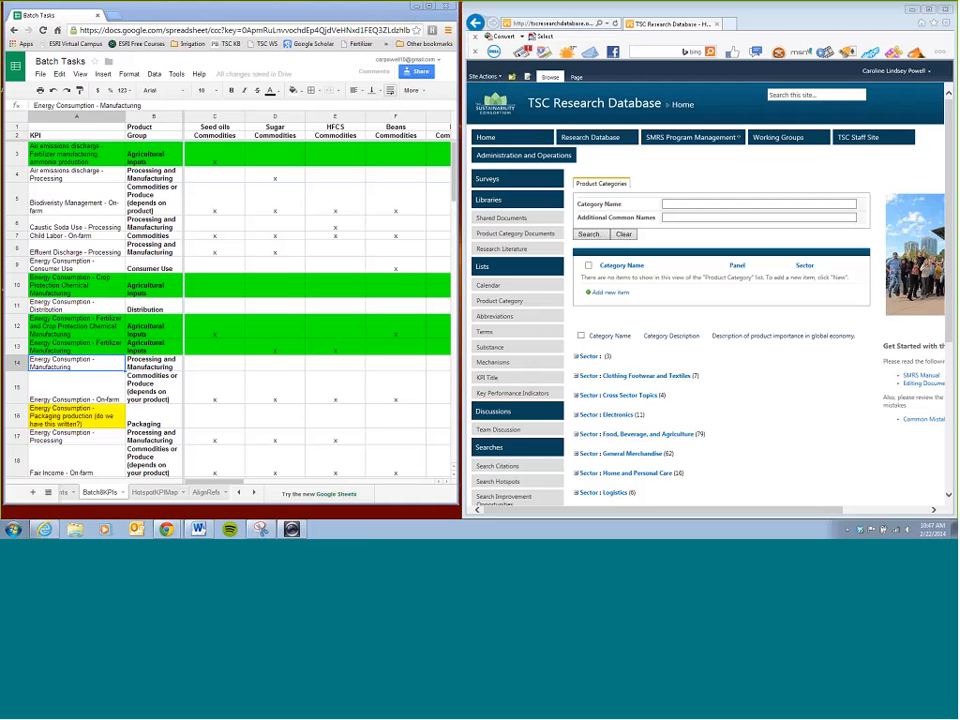
Maximize the Batch Tasks spreadsheet window and open the HotspotKPIMap sheet at the beginning of its mapping table
double_click(280, 5)
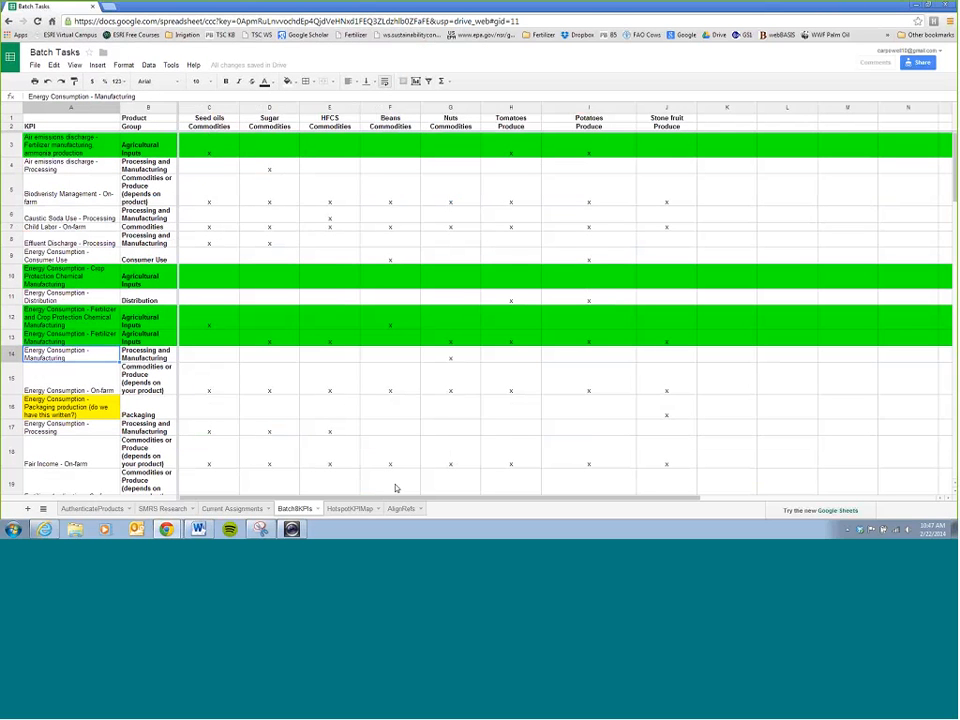
left_click(344, 510)
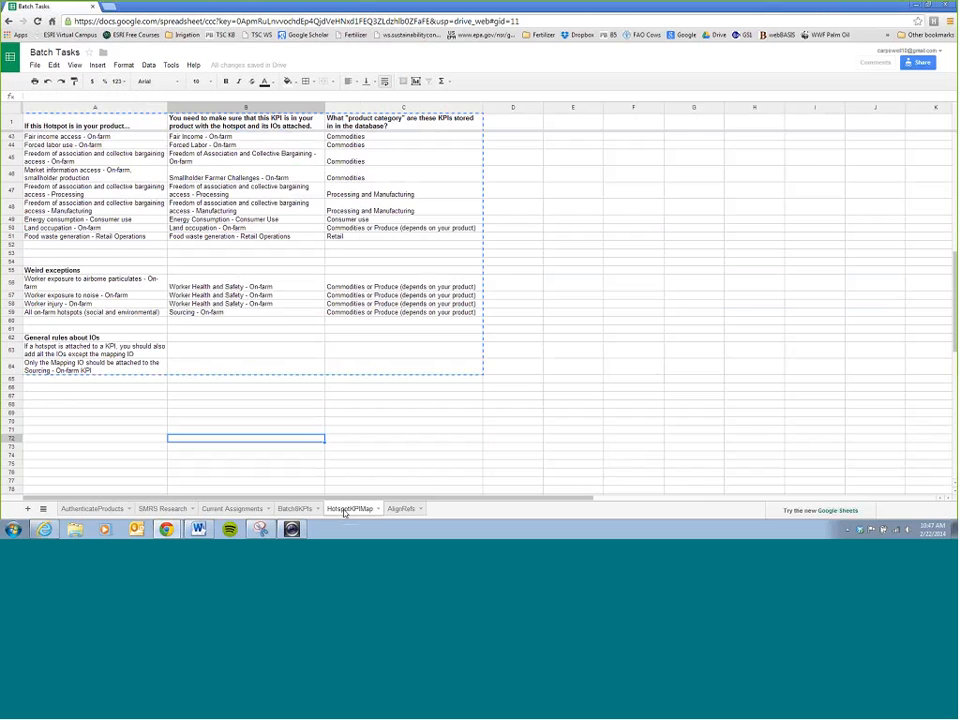
left_click(352, 440)
scroll(352, 444, "up", 10)
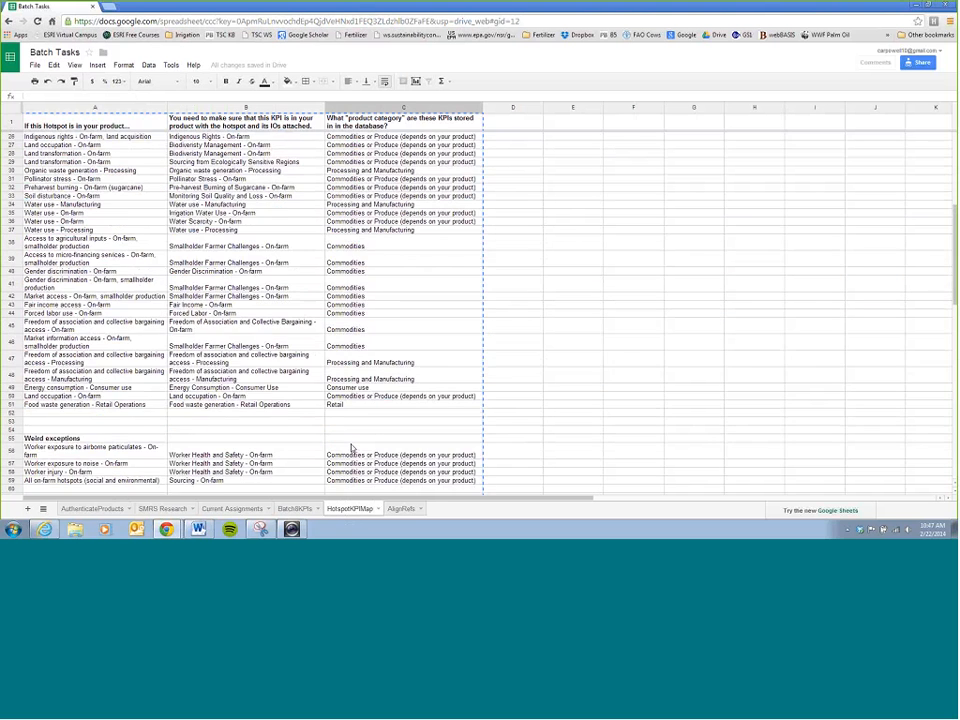
scroll(352, 444, "up", 3)
left_click(541, 247)
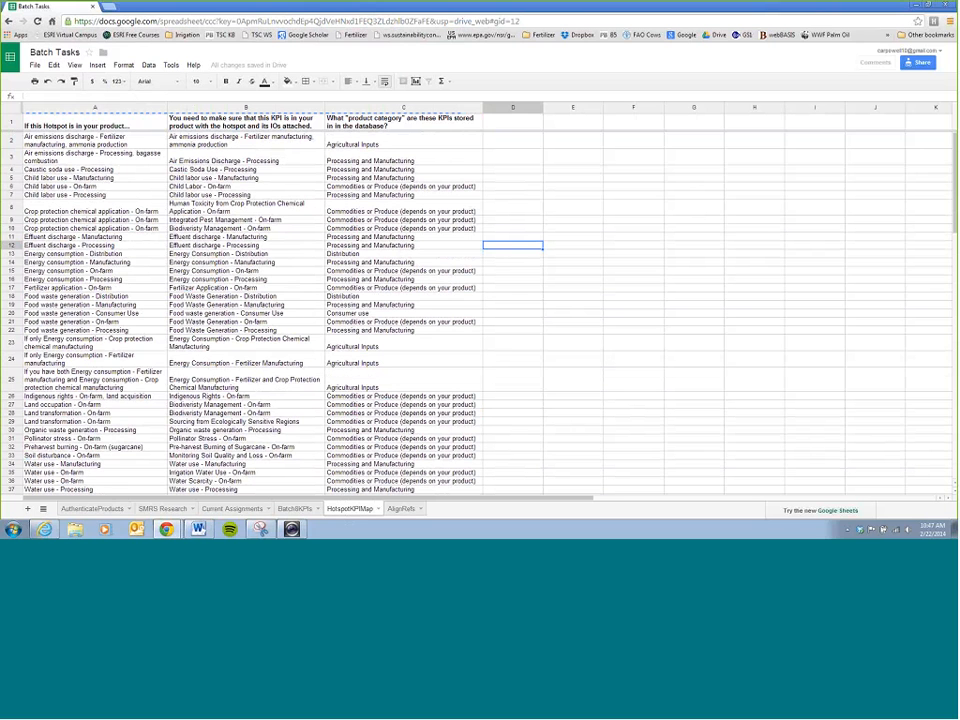
left_click(513, 330)
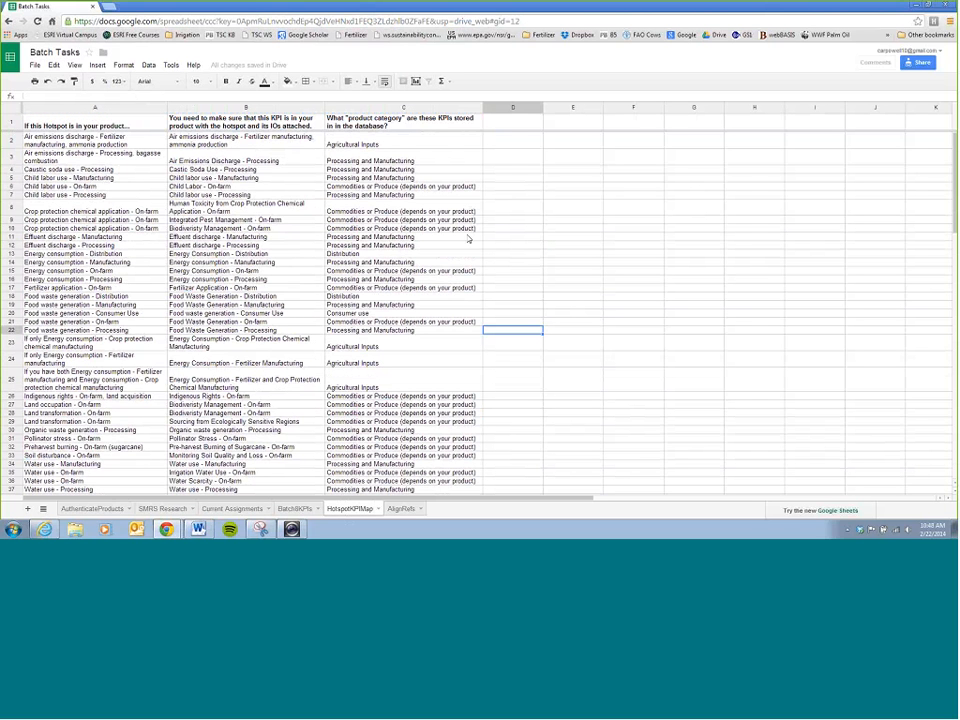
Review the hotspots listed in column A under "If this Hotspot is in your product..."
left_click(130, 108)
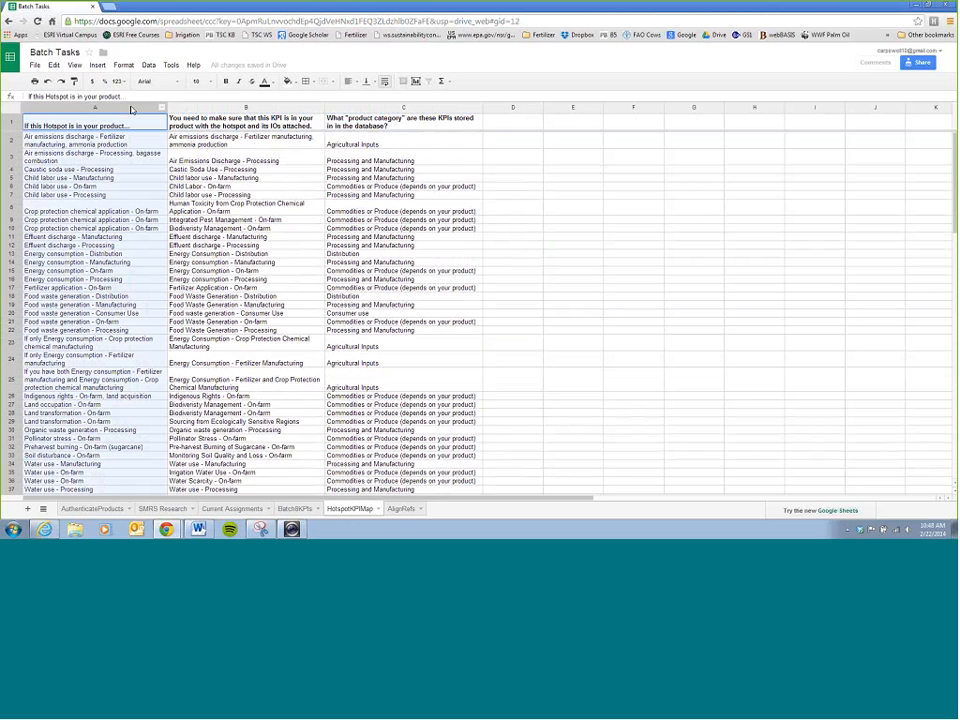
left_click(116, 229)
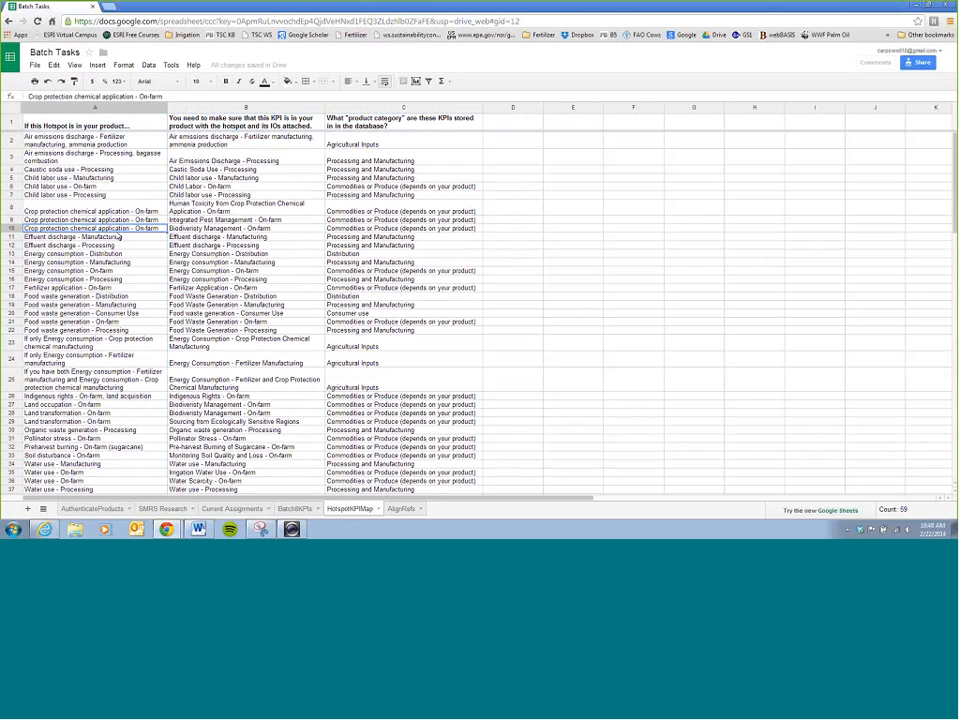
left_click(108, 107)
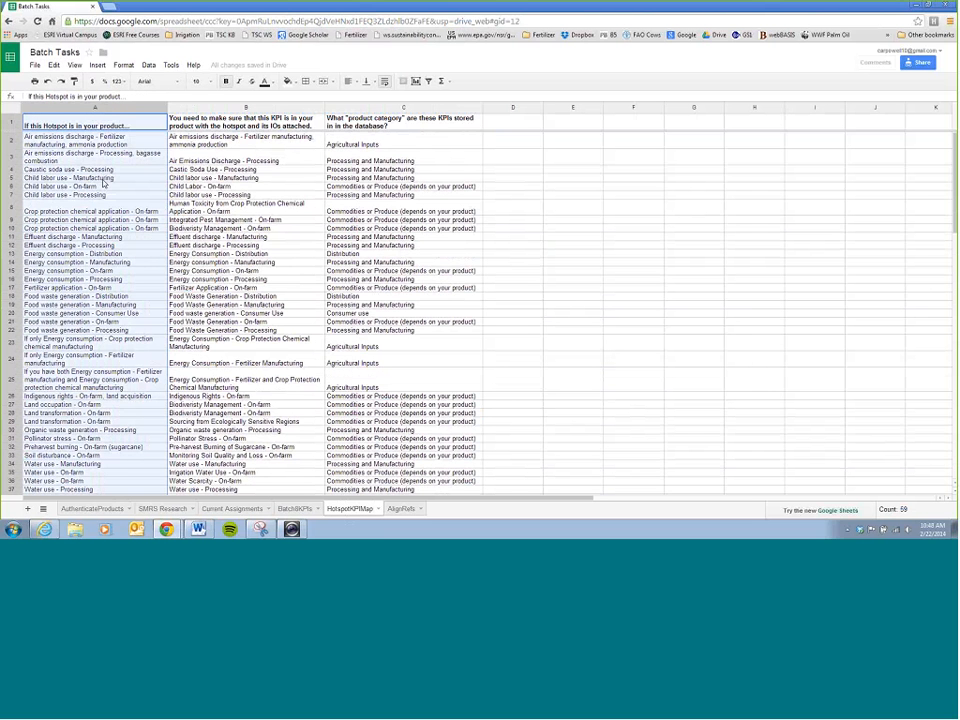
scroll(104, 215, "down", 5)
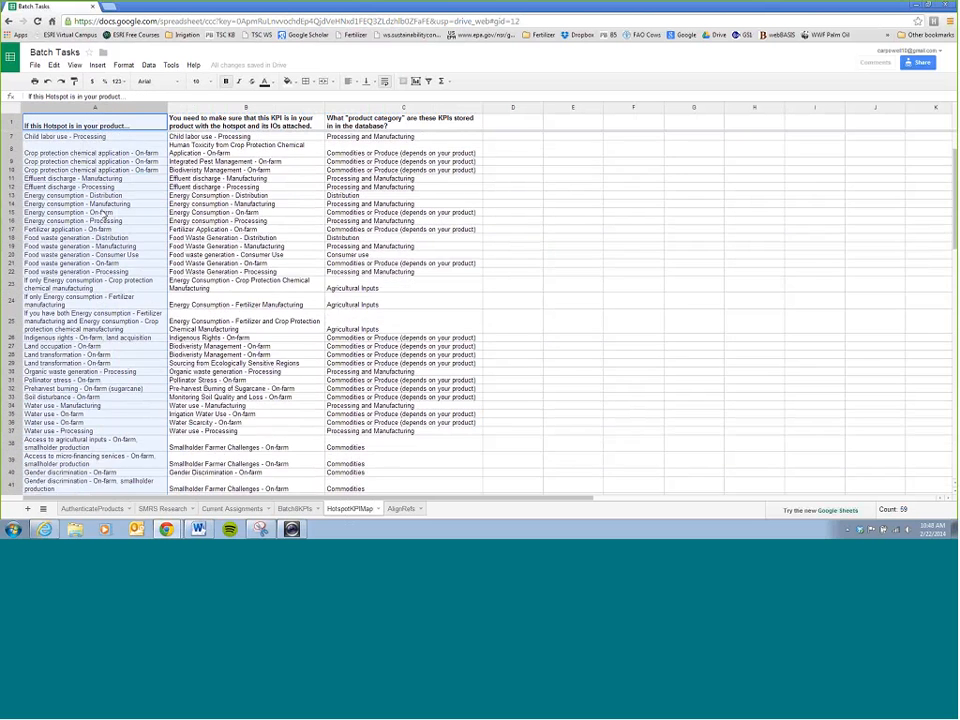
scroll(104, 230, "up", 5)
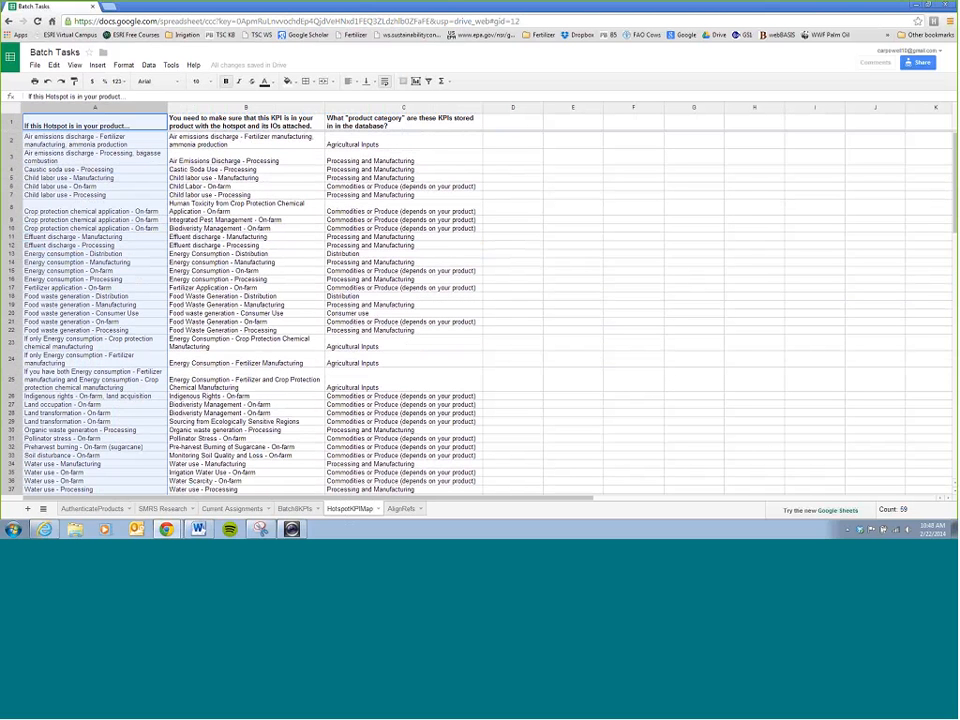
Compare the "Child labor use - On-farm" hotspot in row 6 with the KPI mapped to it in column B
left_click(88, 186)
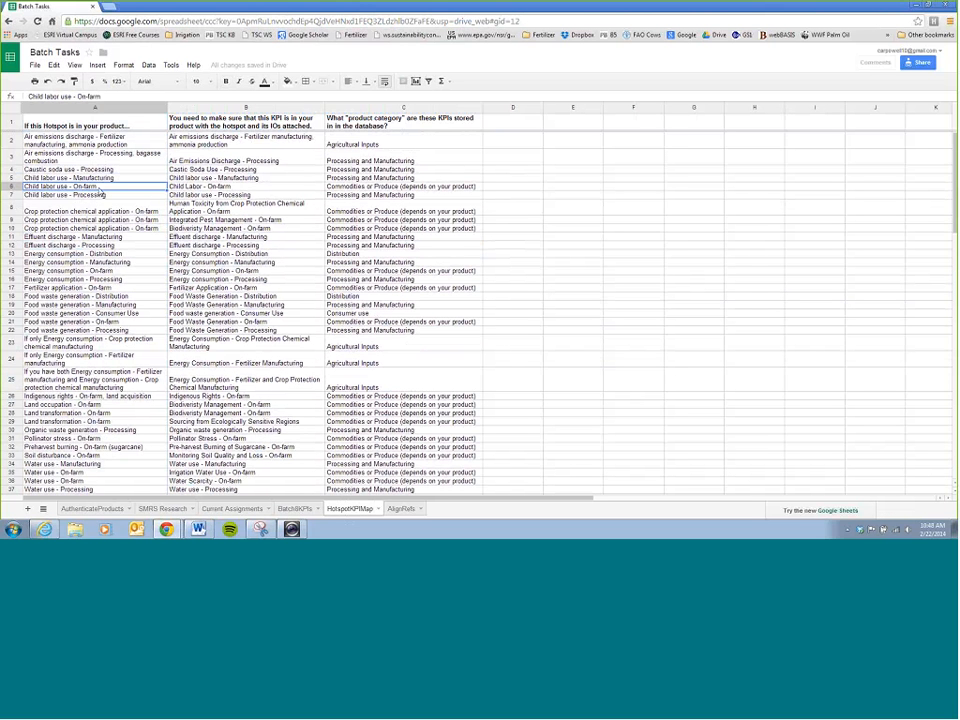
left_click(170, 188)
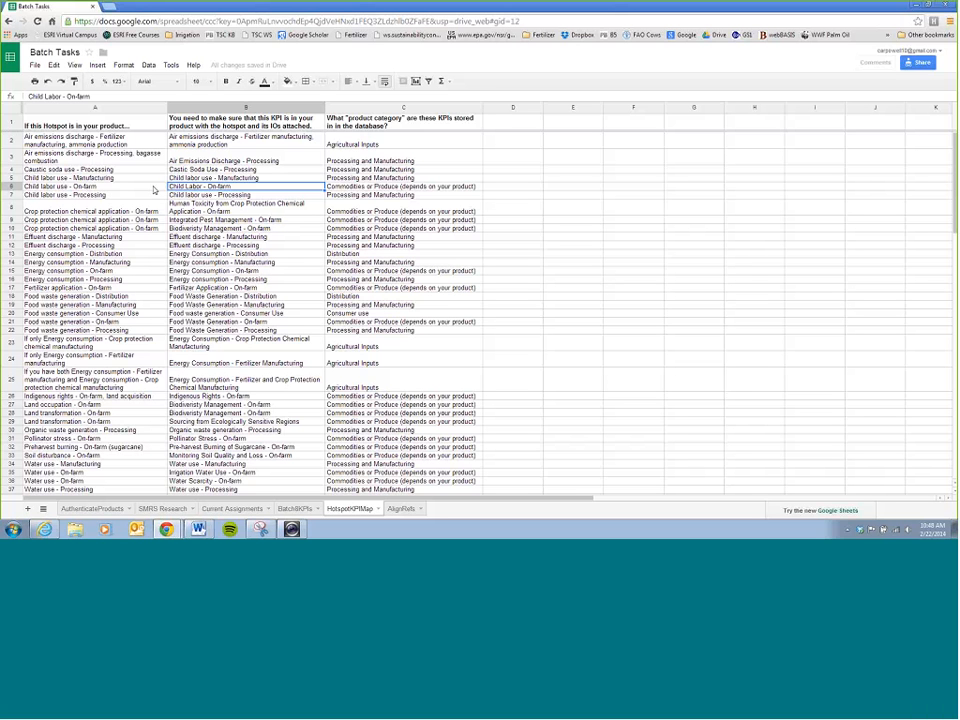
left_click(124, 189)
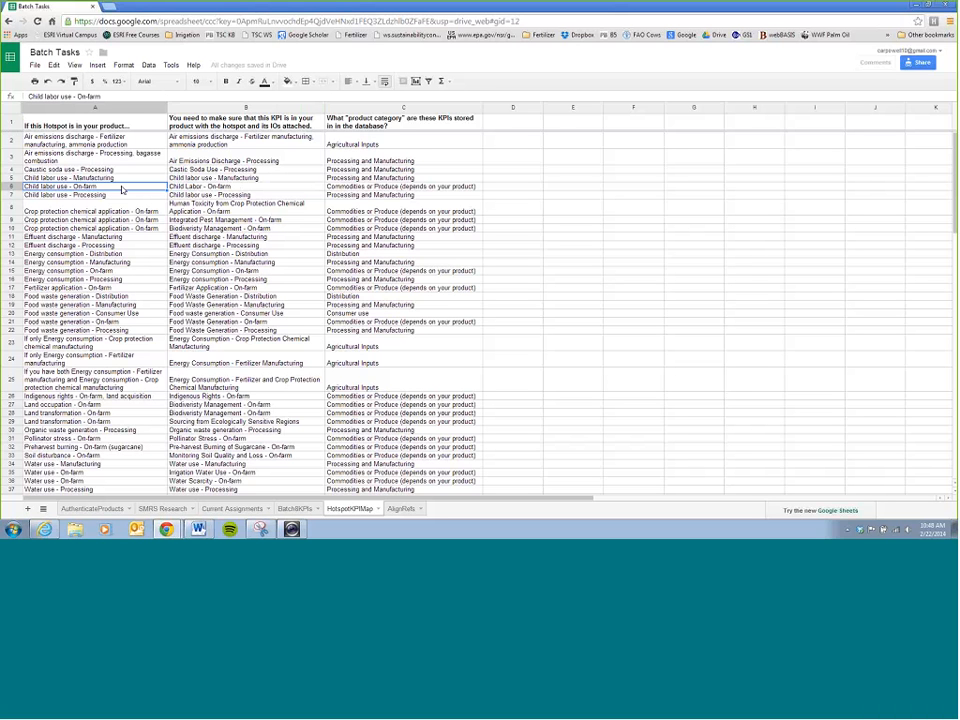
left_click(180, 189)
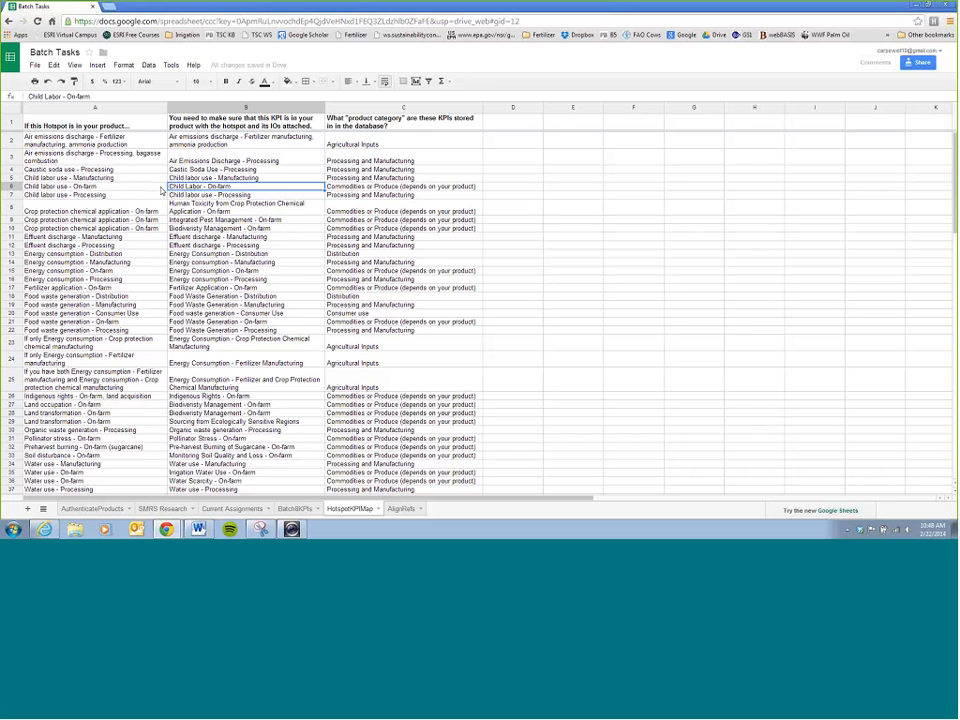
Compare the "Crop protection chemical application - On-farm" hotspot entries in A8:A10 with their mapped KPIs in B8:B10
scroll(160, 190, "down", 3)
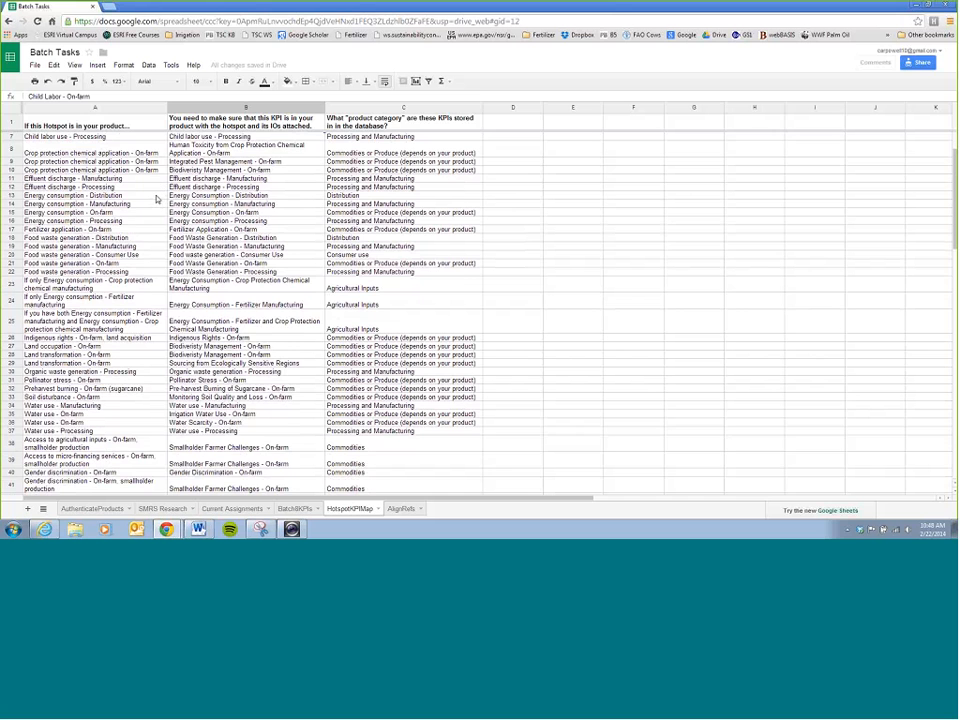
scroll(156, 199, "up", 2)
left_click(120, 178)
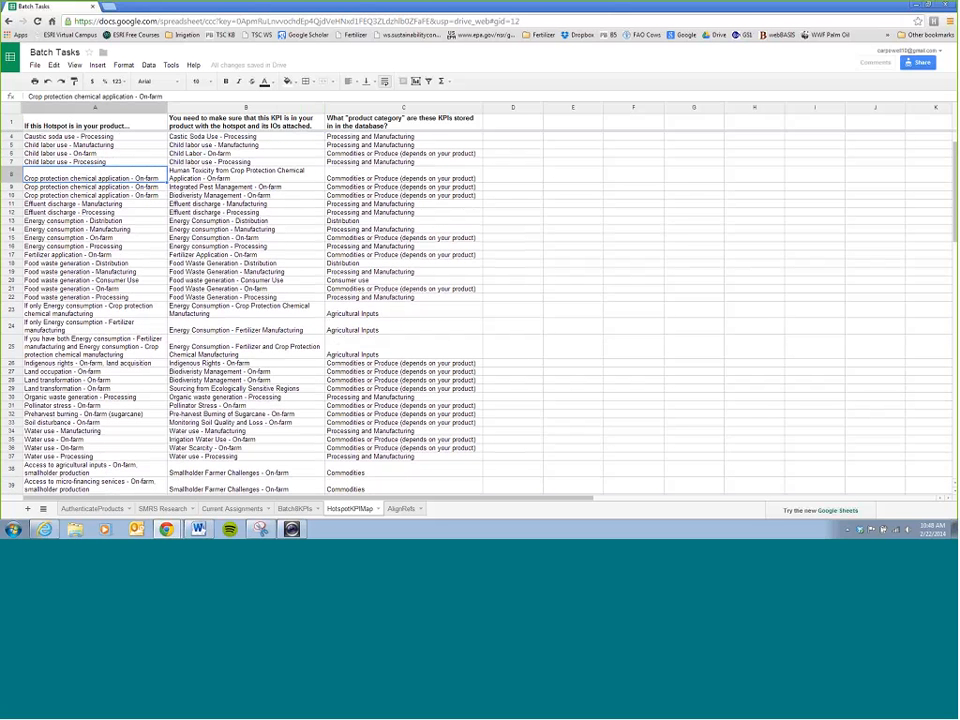
key("shift+Down")
key("shift+Down")
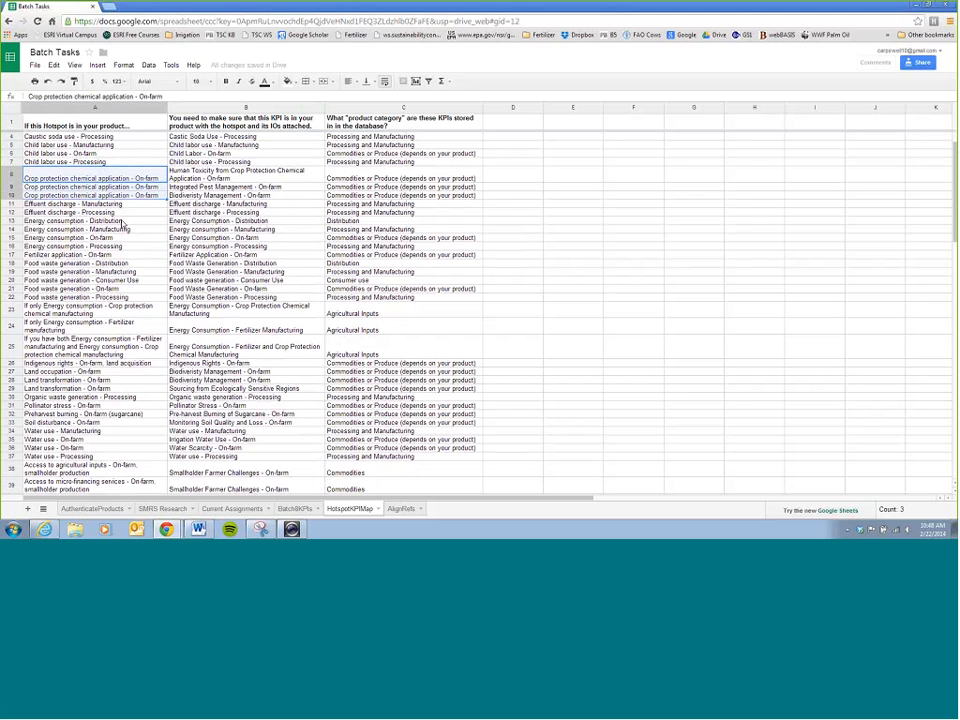
left_click(178, 176)
key("shift+Down")
key("shift+Down")
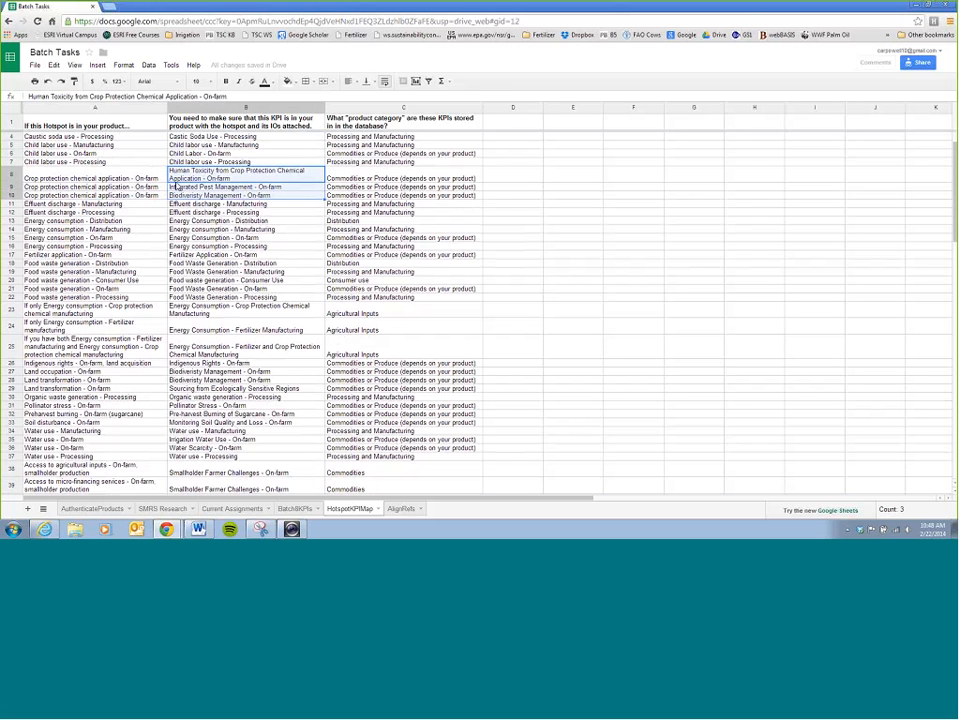
left_click_drag(154, 177, 158, 195)
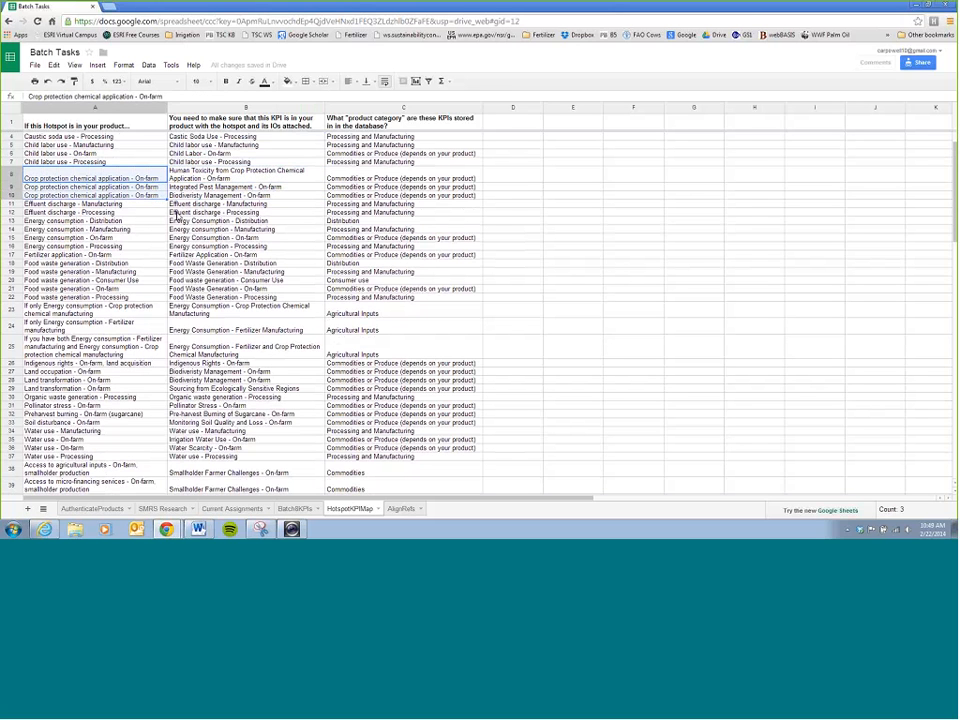
scroll(188, 223, "up", 1)
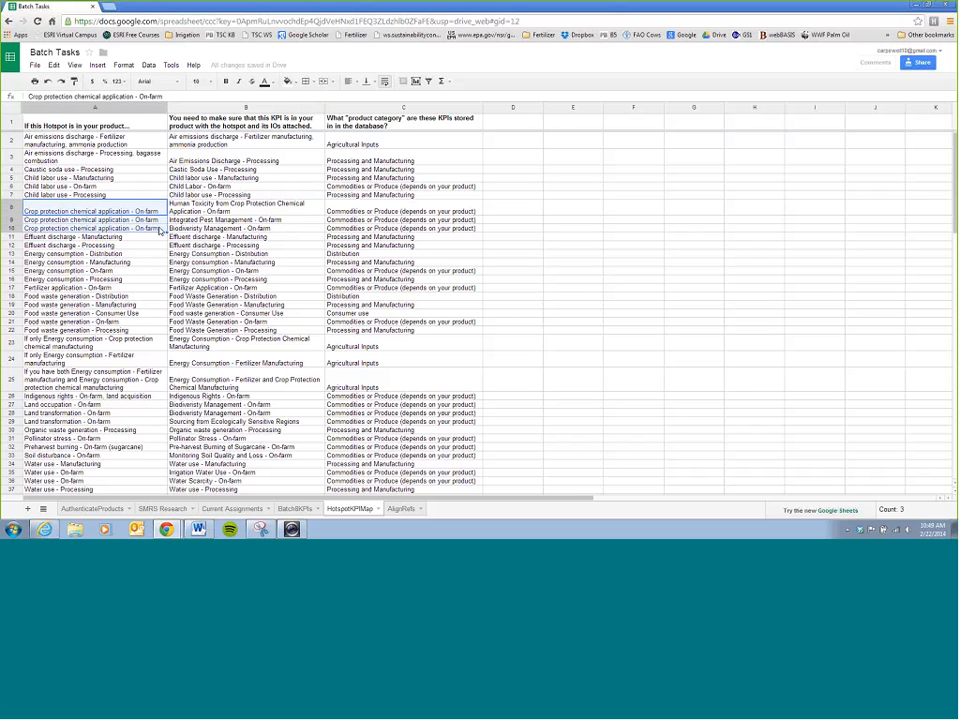
left_click_drag(186, 213, 185, 230)
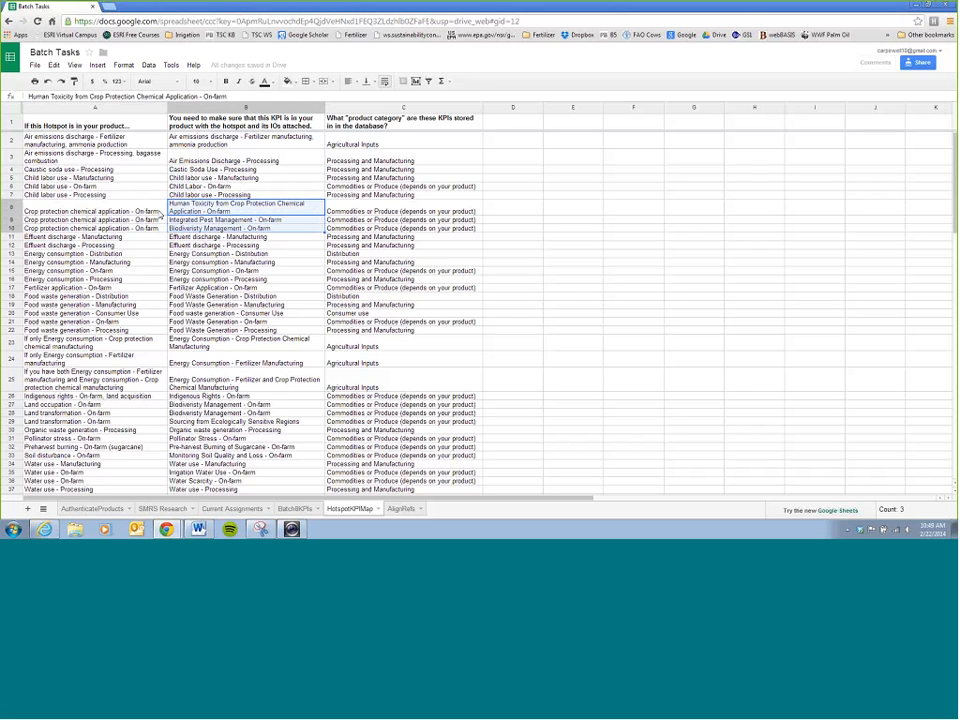
left_click_drag(157, 213, 200, 228)
Review the product category column C against the KPIs in column B and the hotspots in column A
left_click(132, 186)
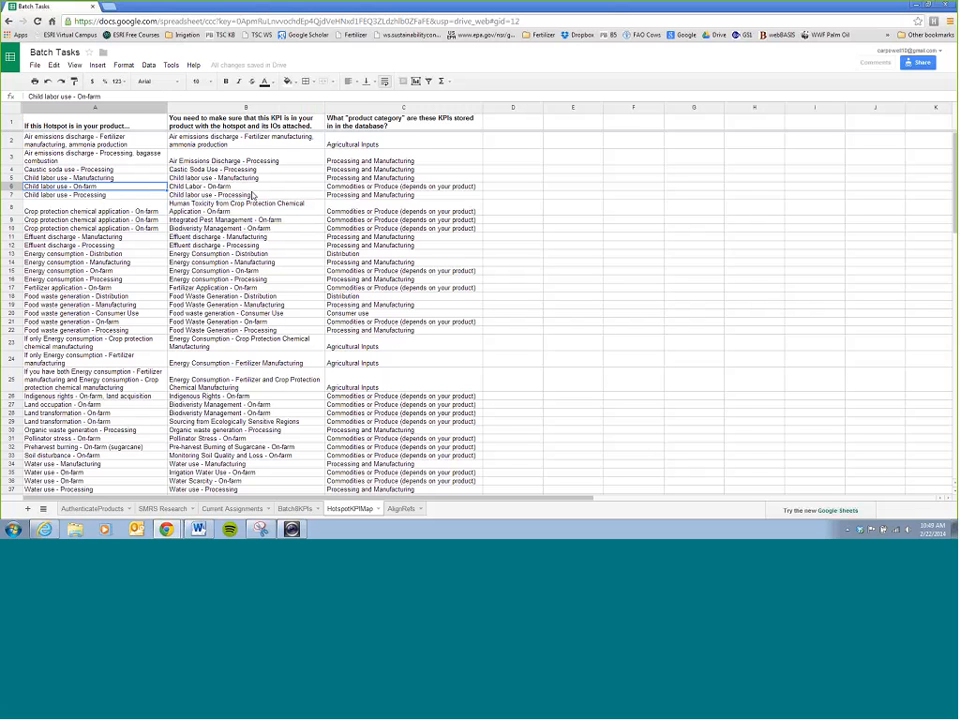
left_click(365, 107)
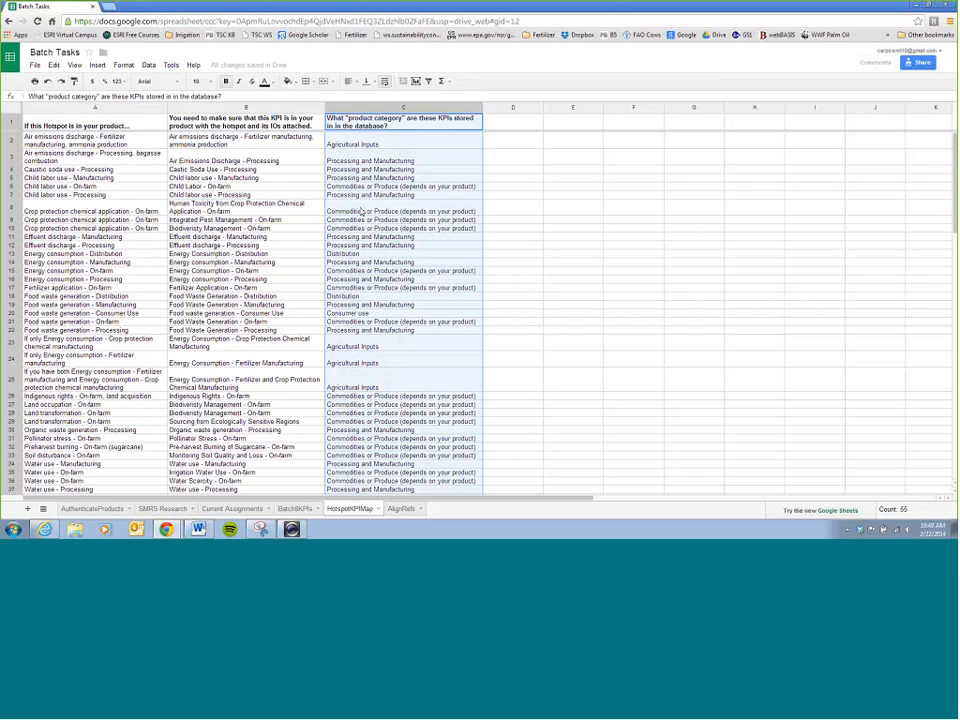
left_click(240, 107)
left_click(372, 197)
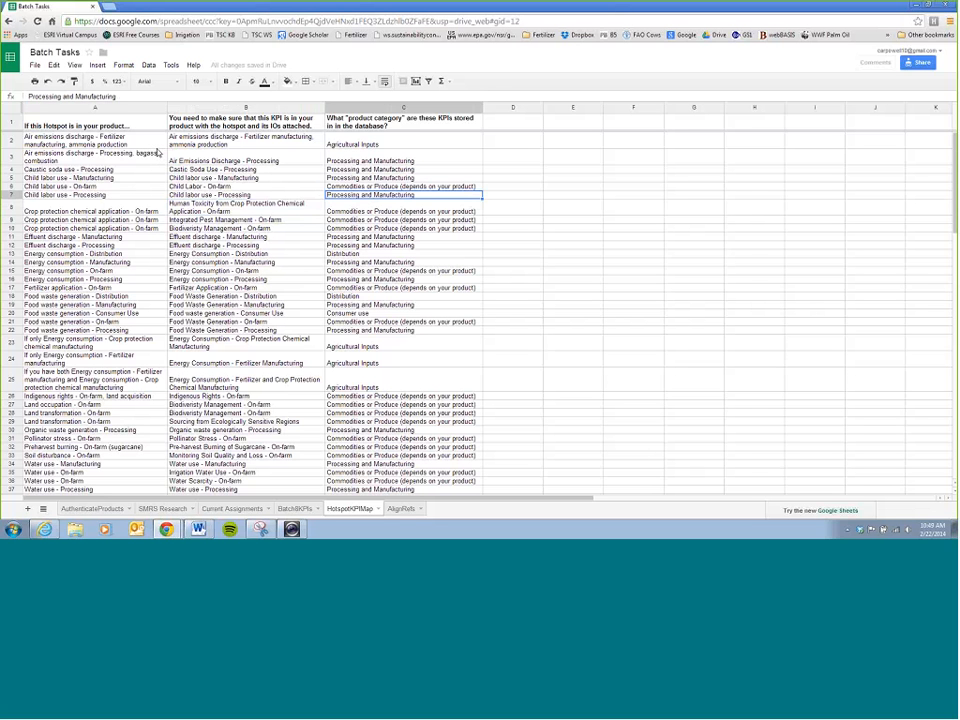
left_click_drag(156, 126, 414, 474)
left_click(298, 415)
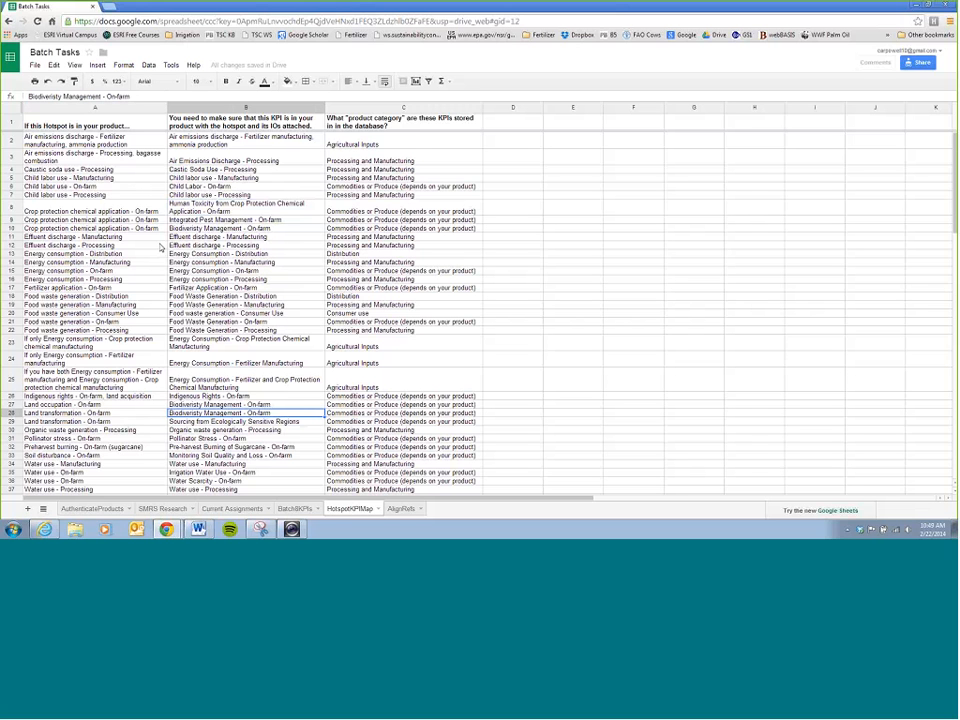
left_click(160, 247)
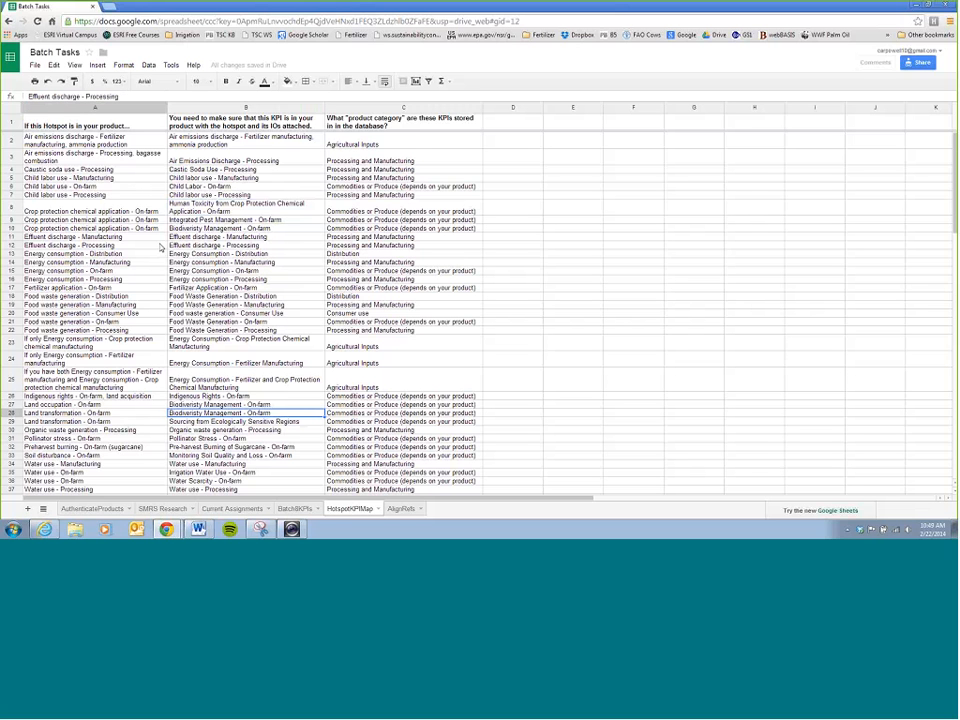
Switch to the TSC Research Database in Internet Explorer, maximize it, and open the Researcher Training Documents folder in Shared Documents
left_click(45, 532)
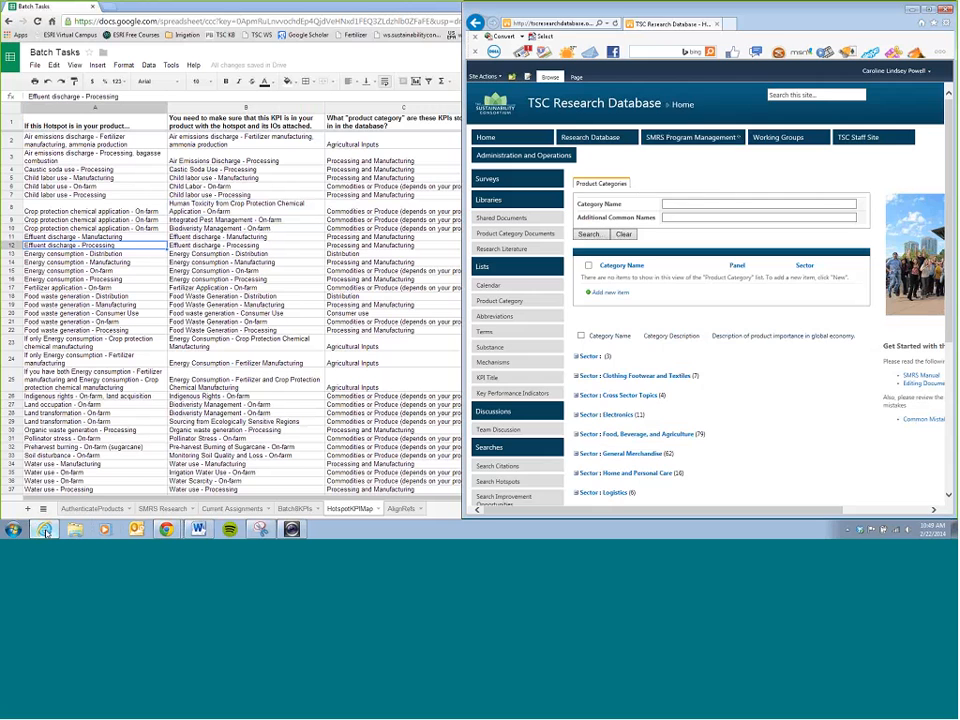
key("super+Up")
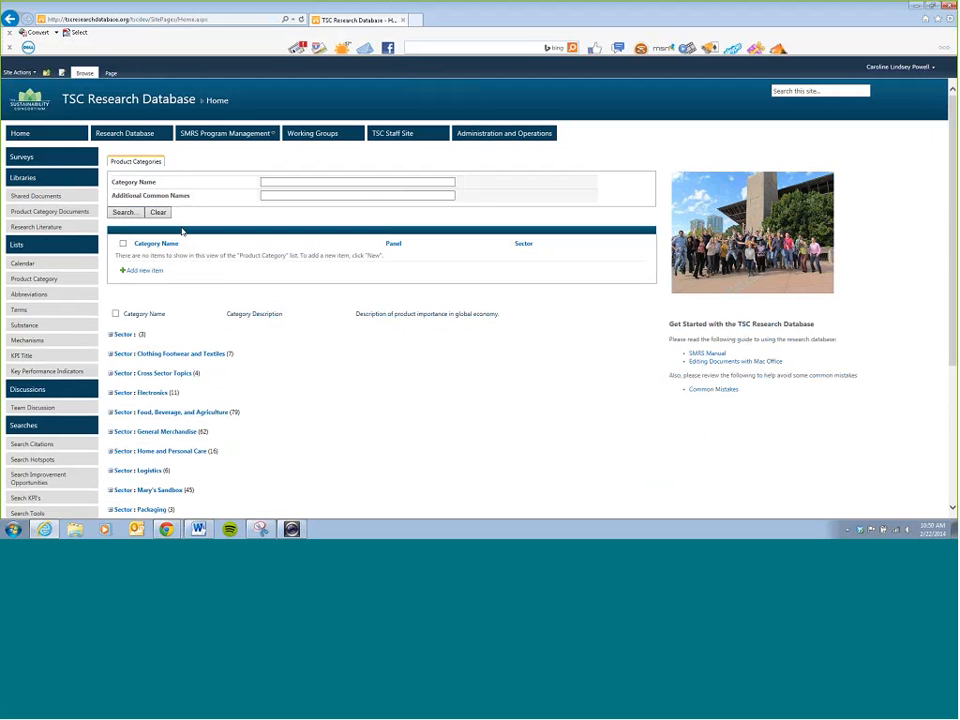
left_click(53, 197)
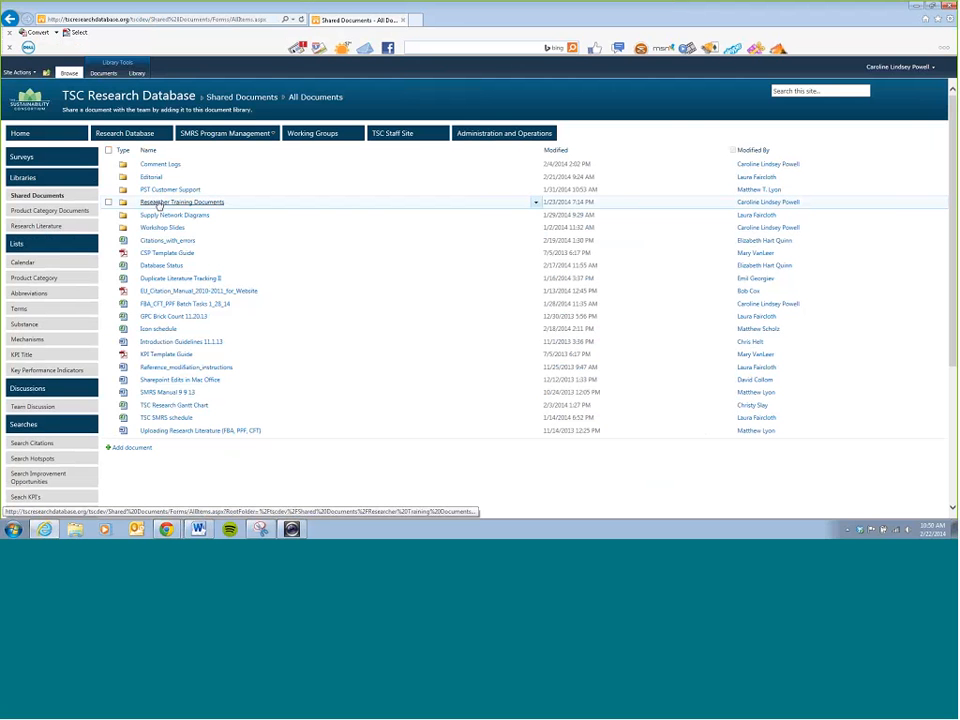
left_click(158, 203)
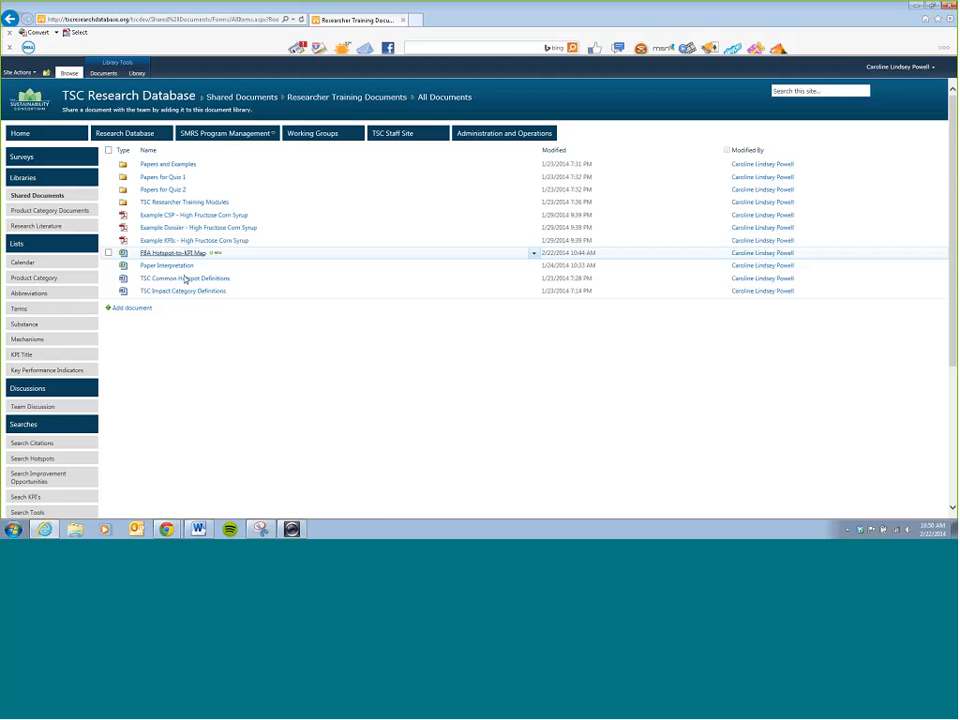
Switch back to the Batch Tasks spreadsheet in Chrome and examine the "Weird exceptions" and "General rules about IOs" sections
mouse_move(167, 531)
left_click(139, 507)
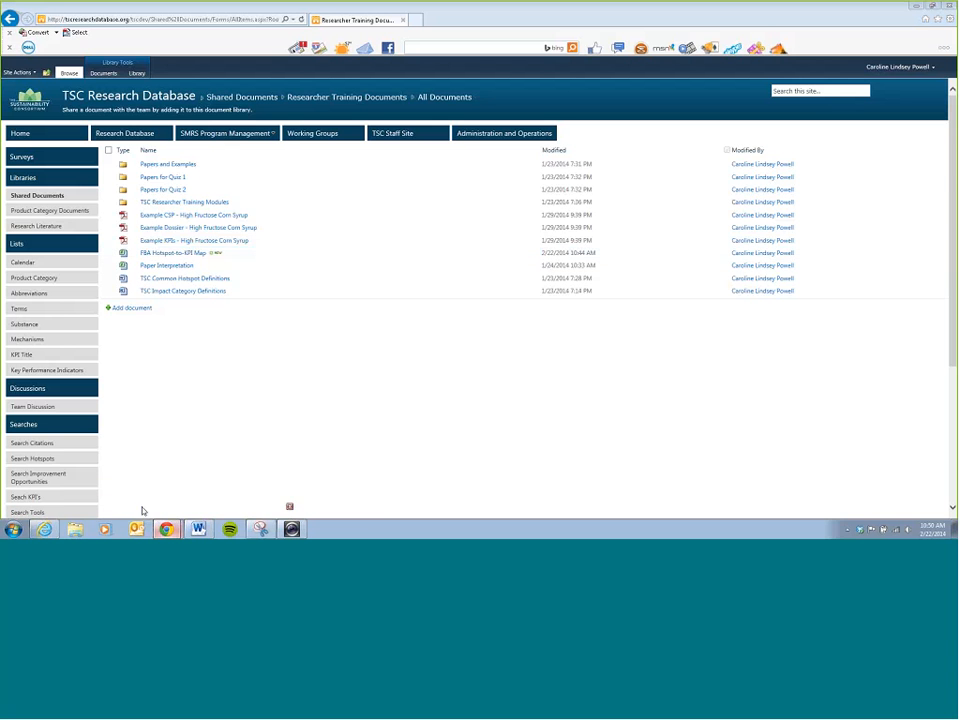
left_click(283, 272)
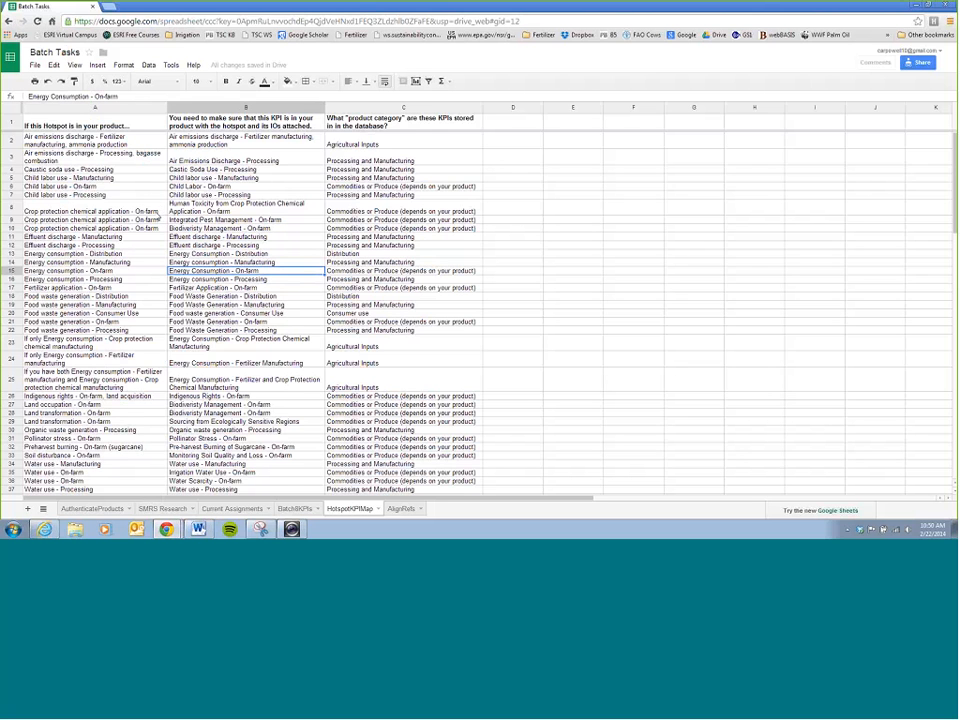
scroll(120, 160, "down", 3)
scroll(122, 270, "down", 12)
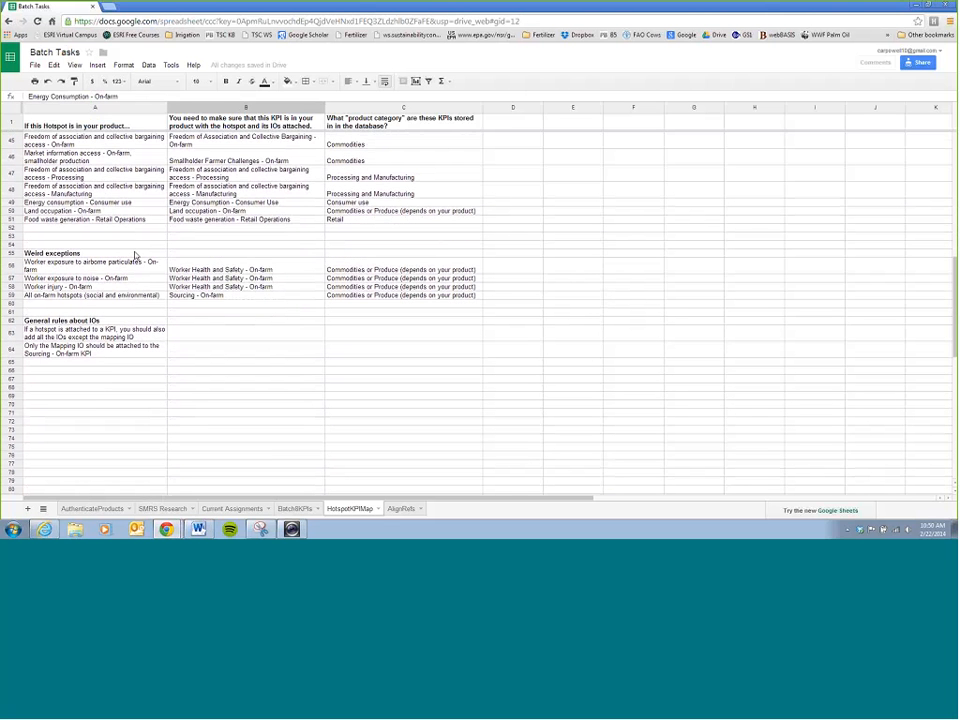
left_click_drag(135, 255, 300, 348)
left_click(294, 348)
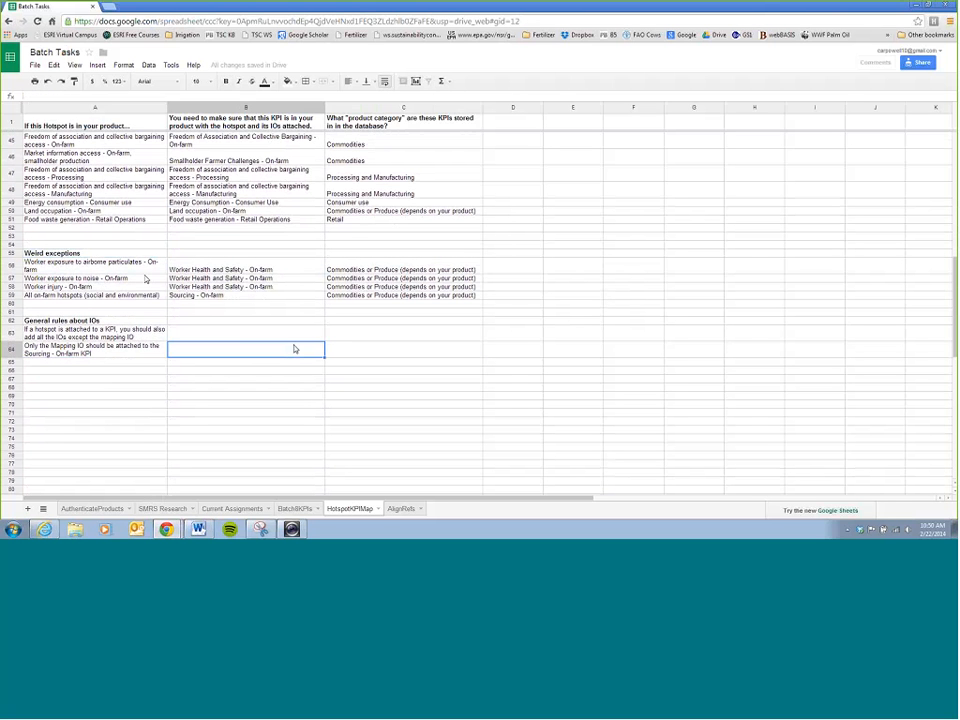
left_click(145, 278)
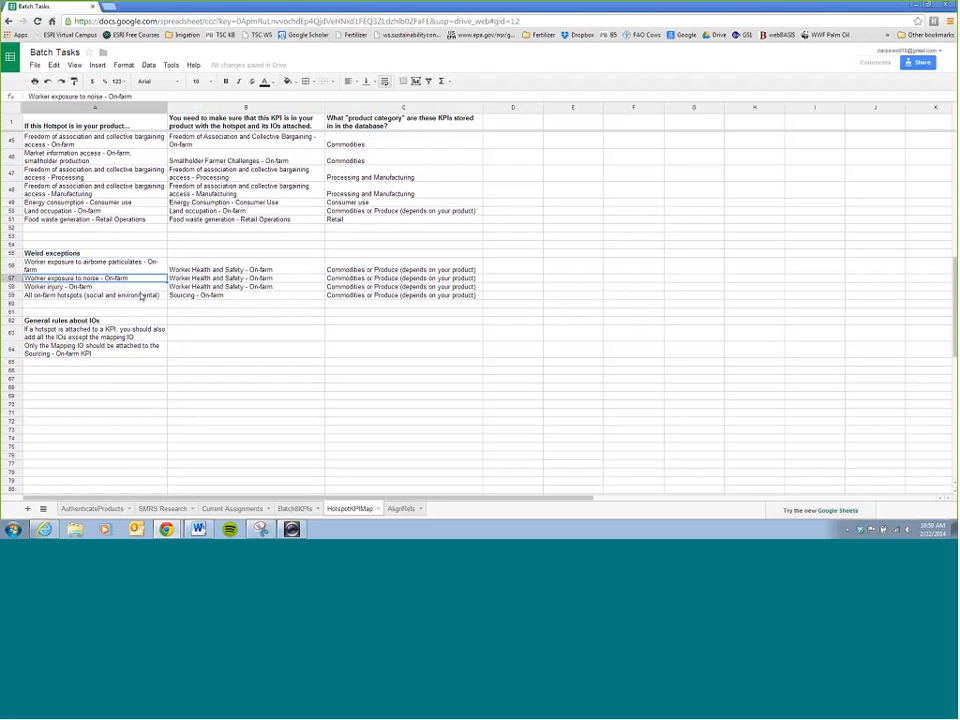
Review the worker exposure, worker injury and all on-farm hotspots listed in A56:A59 under "Weird exceptions"
left_click(142, 296)
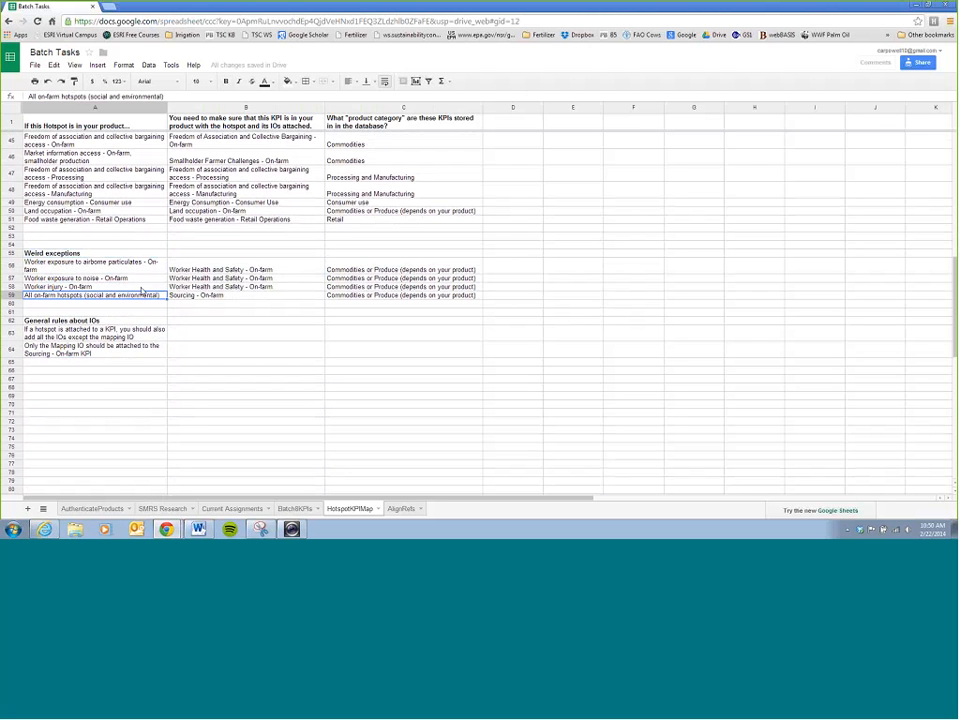
left_click(144, 286)
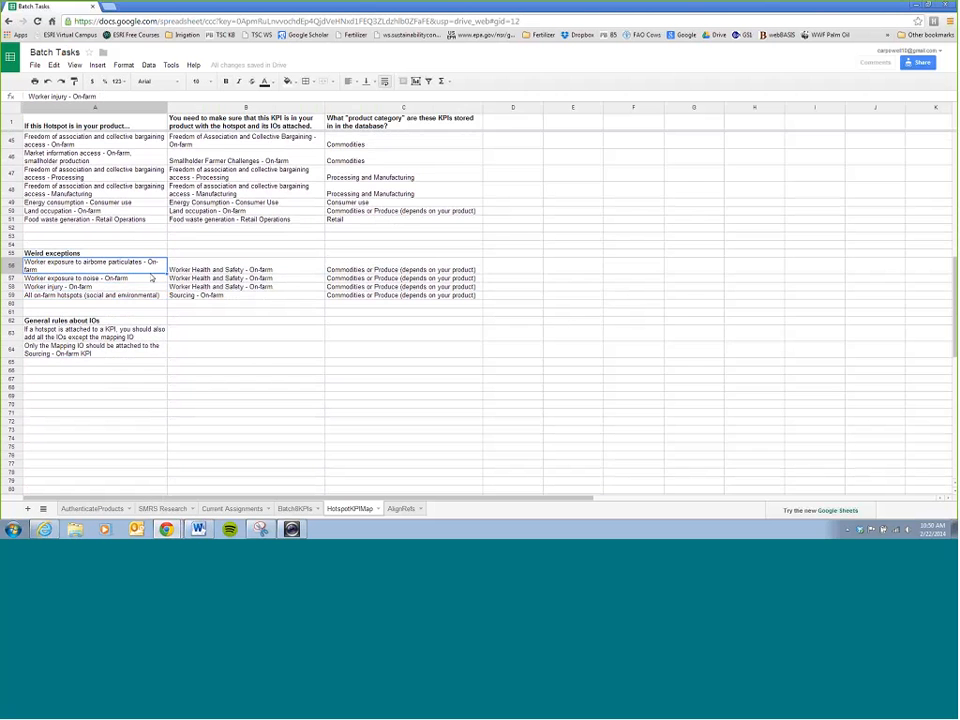
key("Up")
key("Up")
Copy the three conditional energy consumption rows in A23:C25 to the empty area starting at A69
scroll(151, 279, "up", 10)
scroll(147, 280, "up", 2)
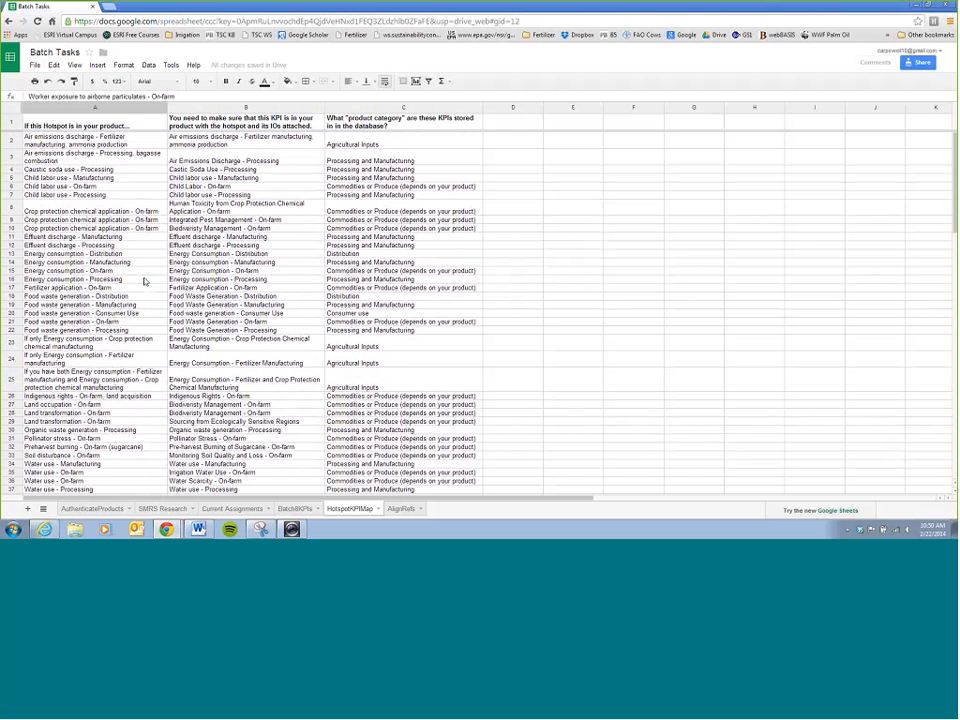
left_click(134, 344)
left_click(126, 361)
left_click(122, 382)
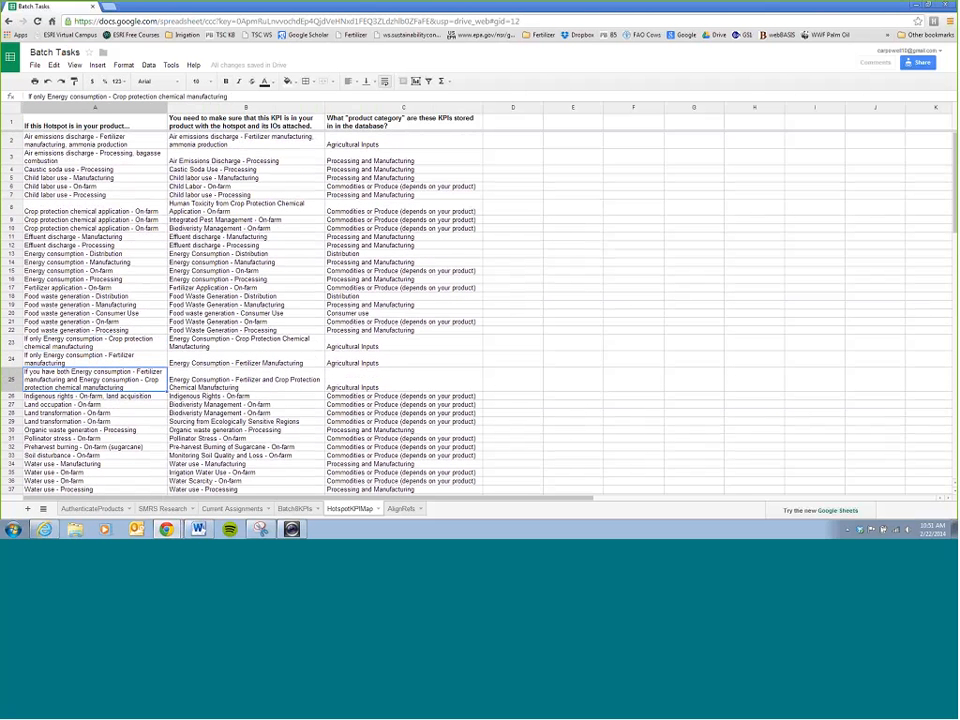
left_click(132, 347)
left_click_drag(132, 347, 384, 383)
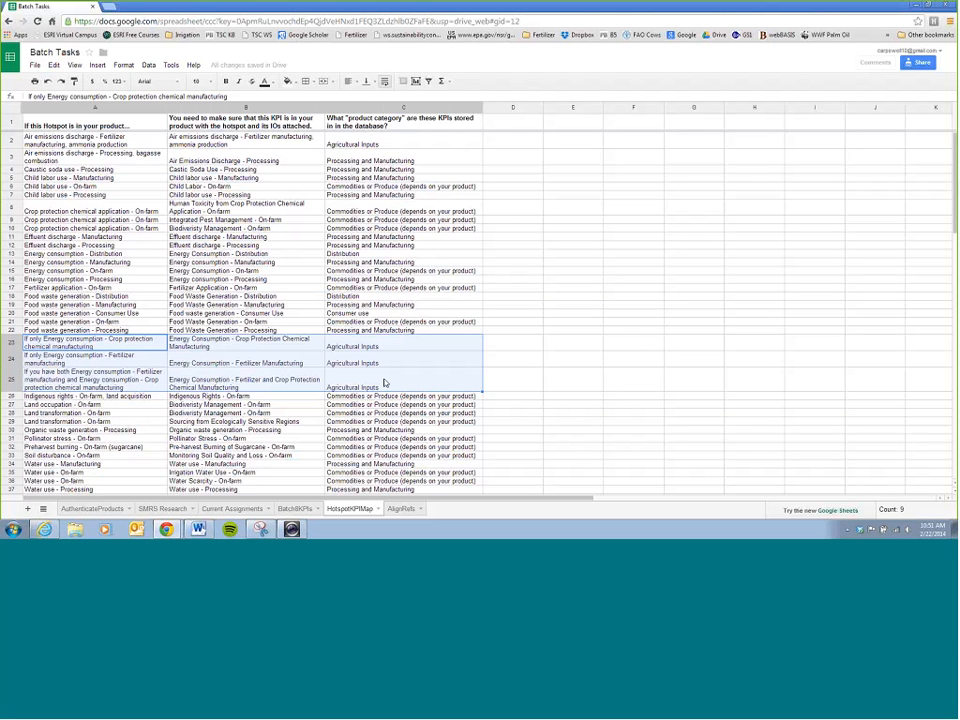
key("ctrl+c")
scroll(243, 413, "down", 1)
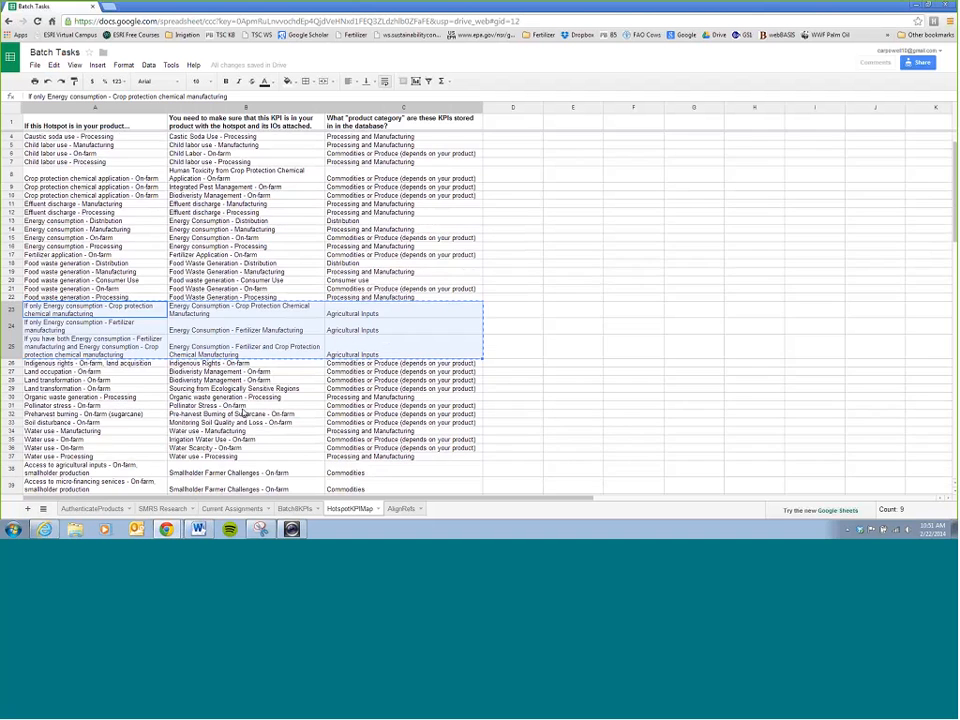
scroll(243, 413, "down", 10)
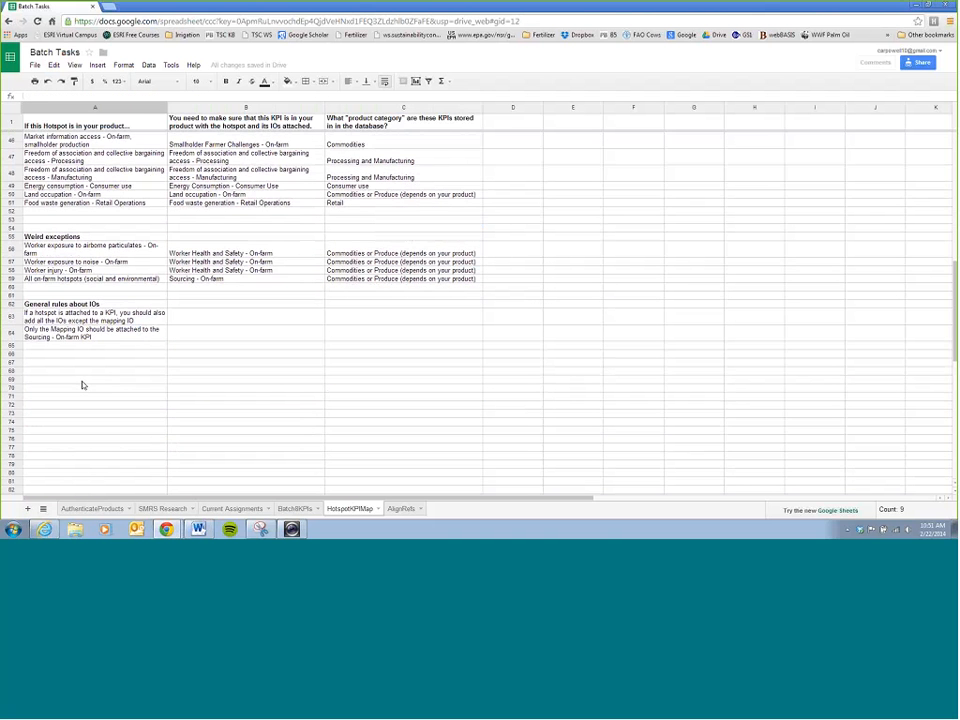
left_click(84, 381)
key("ctrl+v")
Copy the "Weird exceptions" heading from A55 into A68, directly above the pasted energy consumption rows
left_click(98, 238)
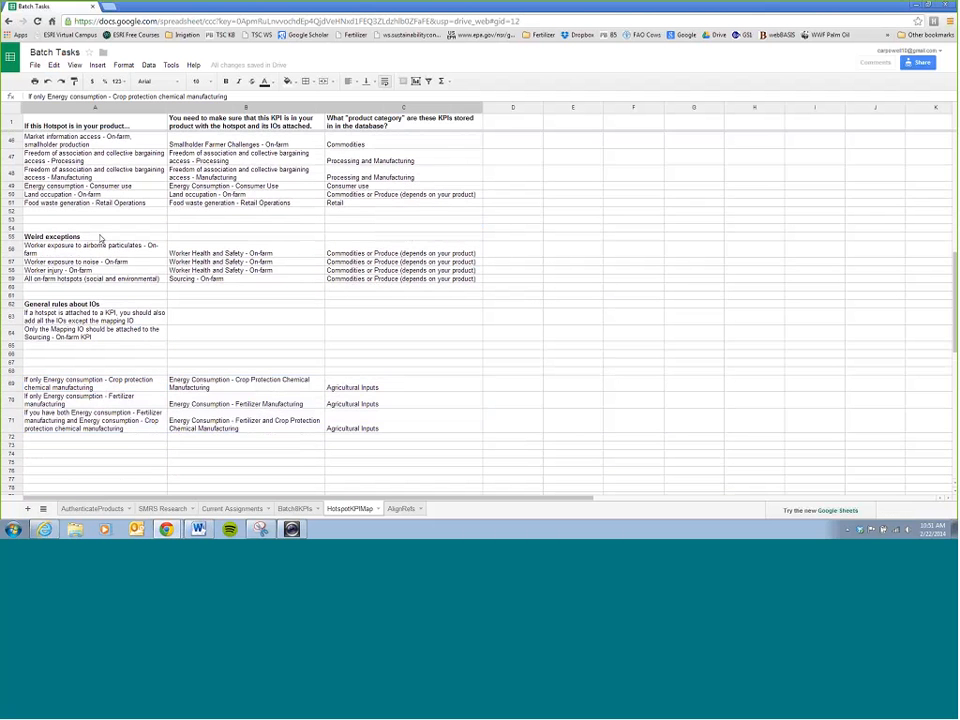
key("ctrl+c")
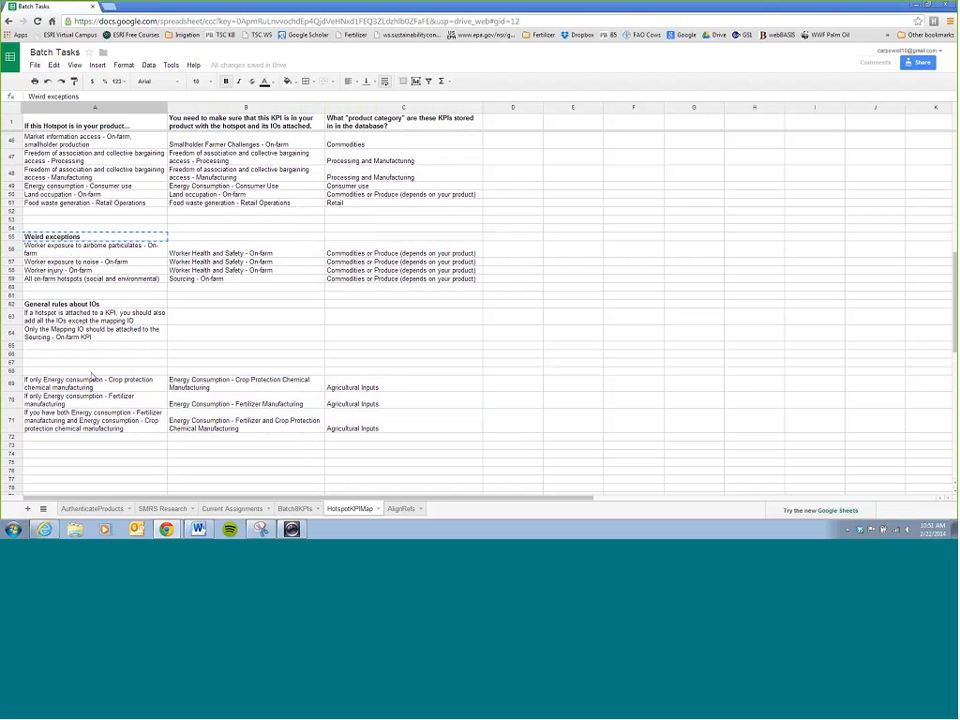
left_click(91, 369)
key("ctrl+v")
Delete rows 52 to 55, which hold the blank rows and the original "Weird exceptions" heading
left_click_drag(11, 212, 13, 234)
right_click(14, 233)
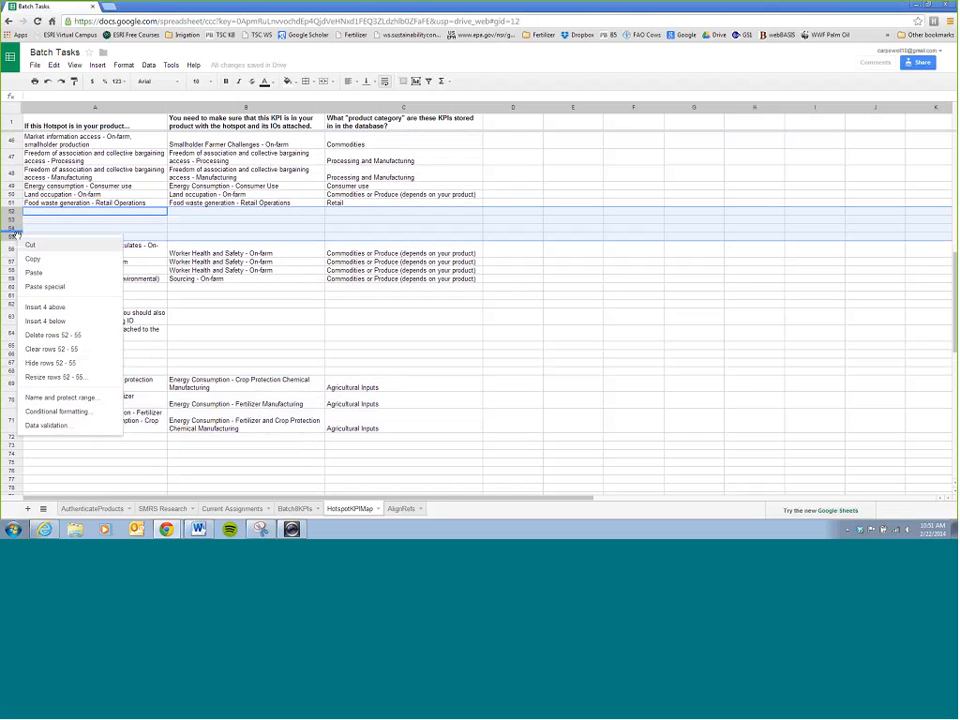
left_click(40, 335)
left_click(213, 303)
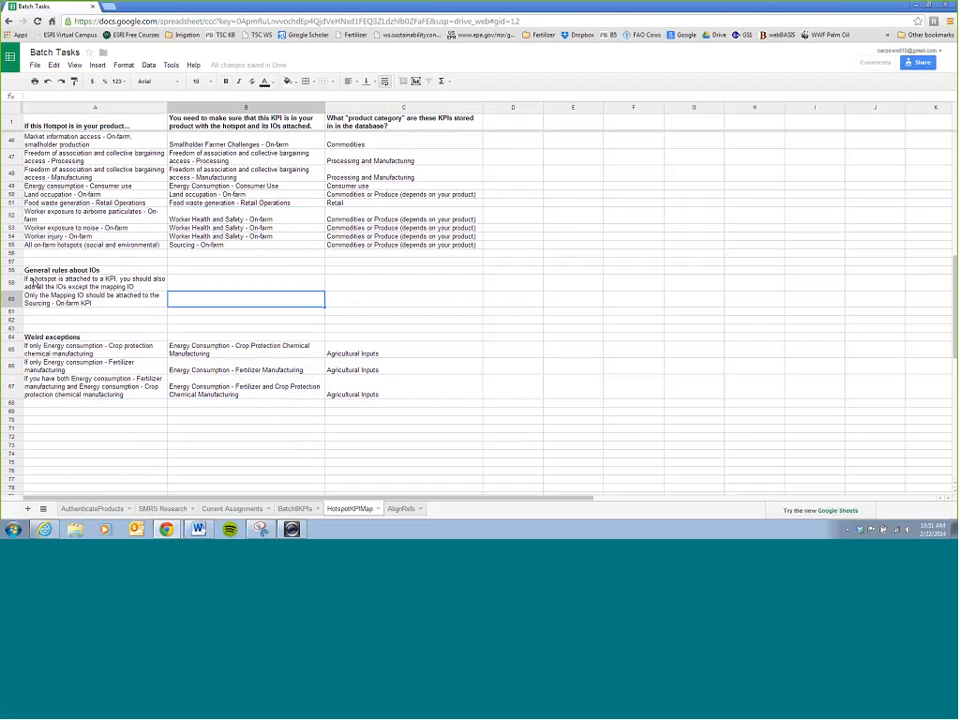
Move the "General rules about IOs" section from rows 58–60 to row 71, below the energy consumption exceptions
left_click_drag(11, 270, 20, 298)
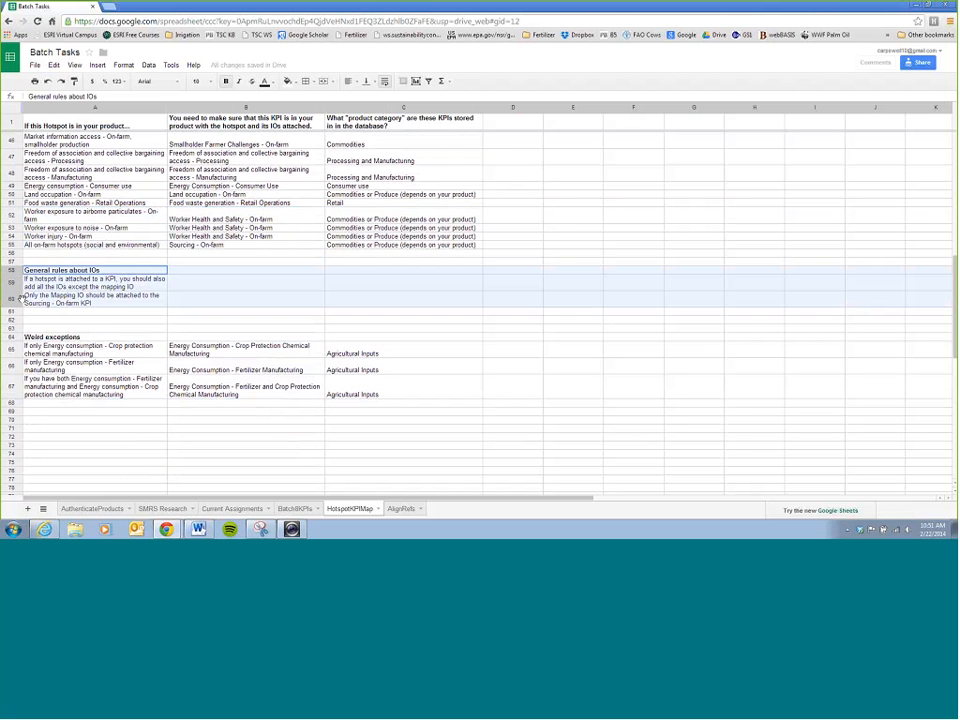
key("ctrl+x")
left_click(14, 428)
key("ctrl+v")
left_click(88, 345)
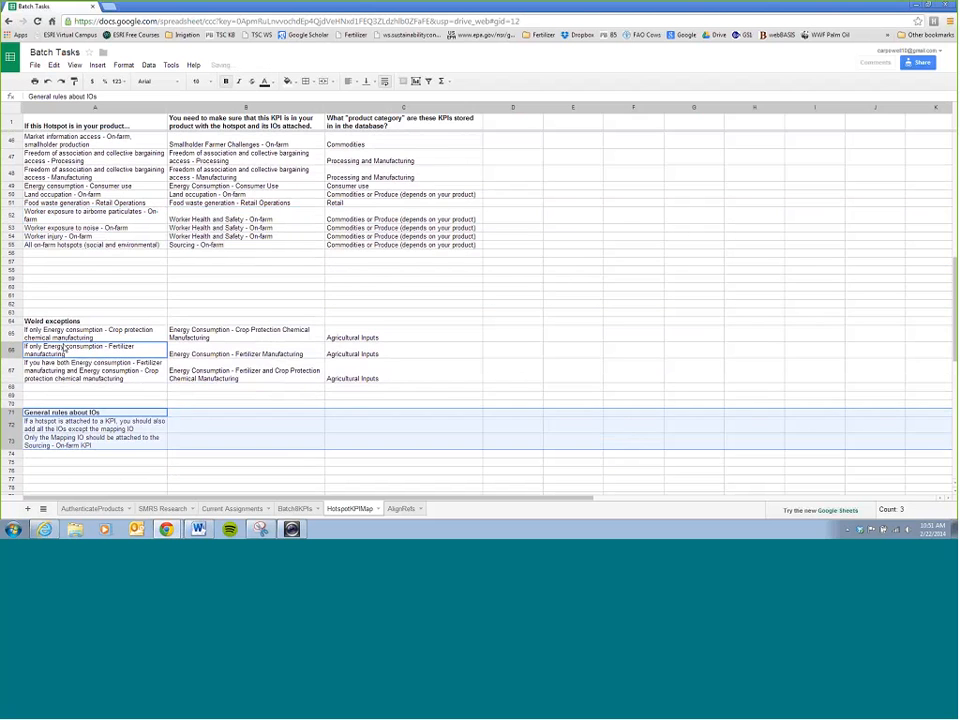
Examine the "Weird exceptions" block A64:C67, highlighting the energy consumption hotspot names within A65 and A66 without editing them
scroll(88, 253, "down", 3)
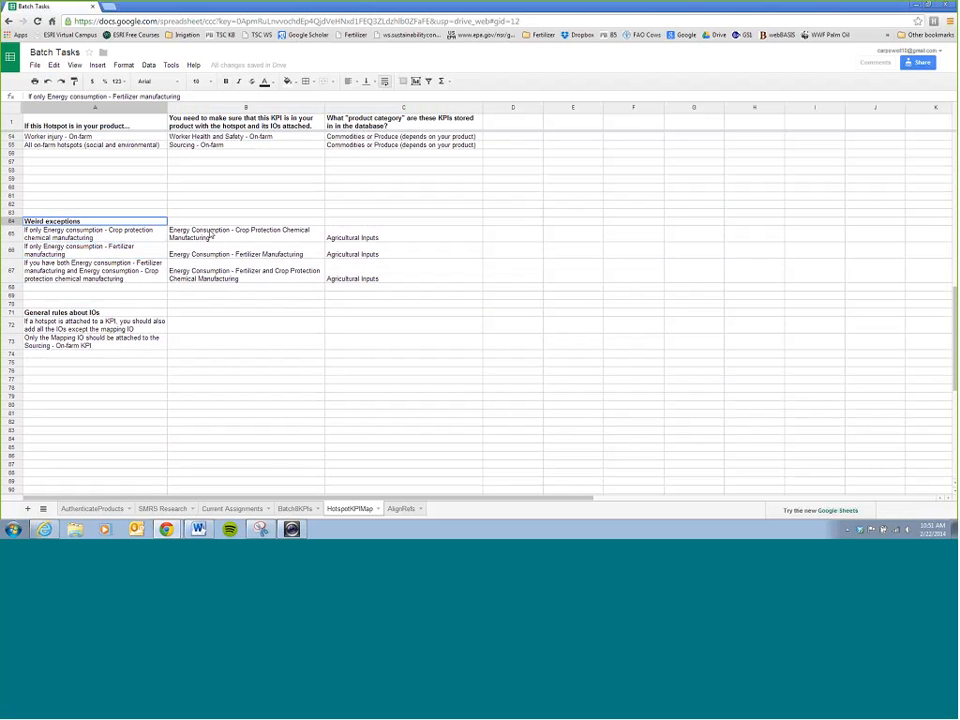
left_click_drag(60, 221, 362, 284)
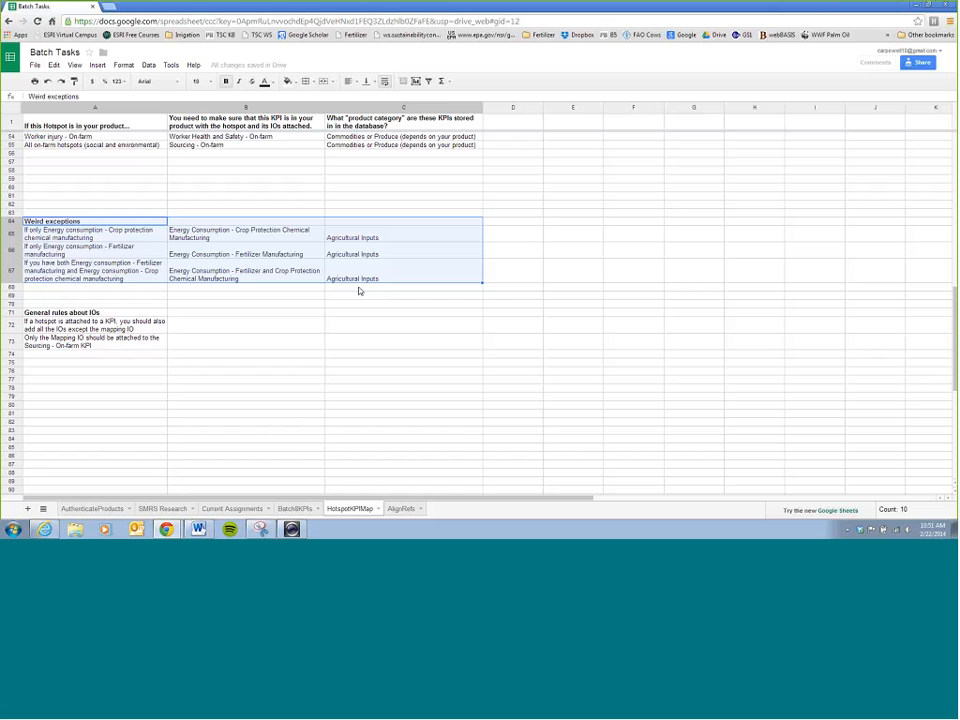
left_click(145, 252)
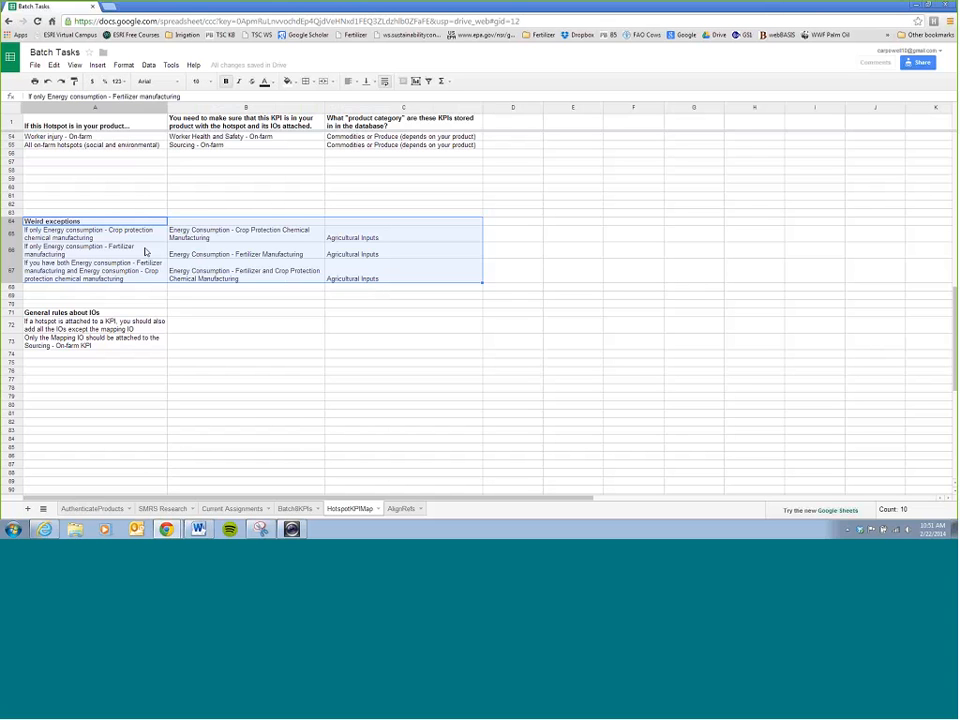
key("Up")
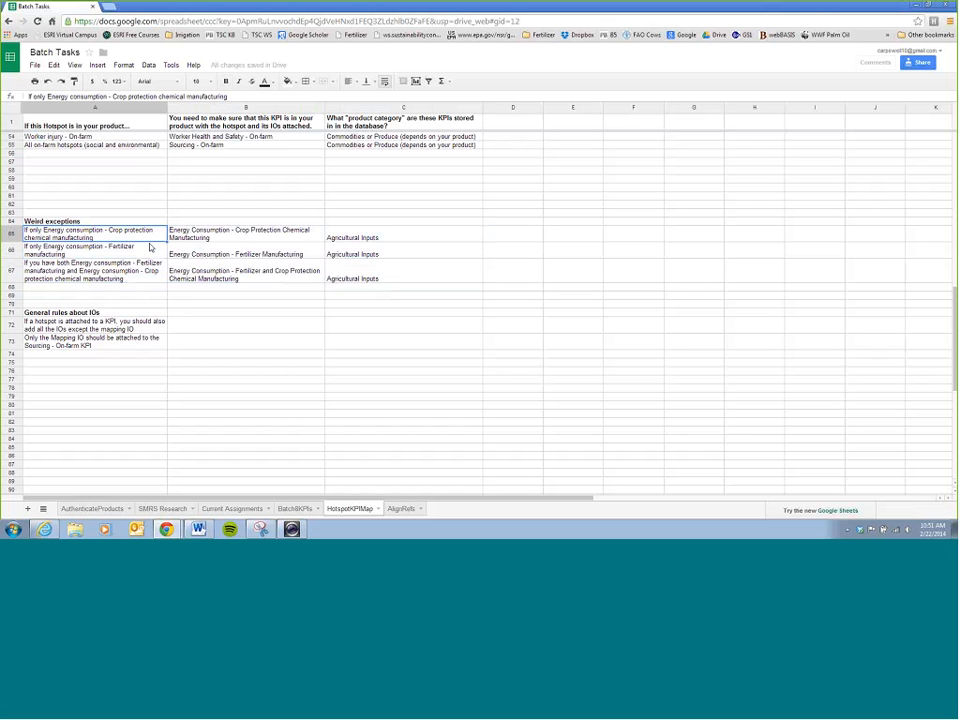
double_click(44, 231)
left_click_drag(44, 231, 228, 234)
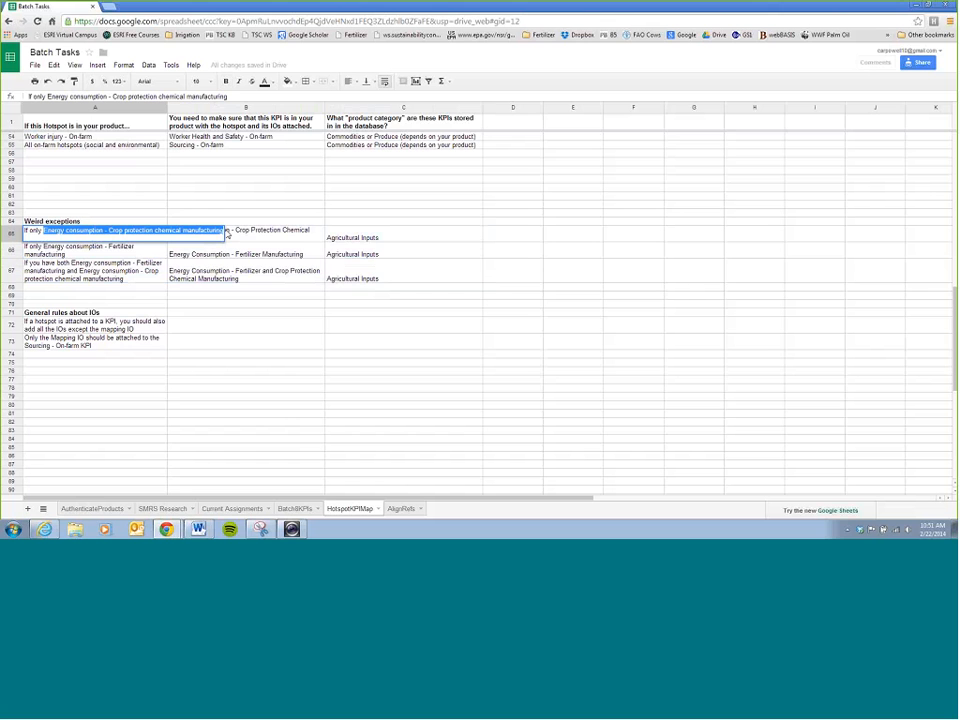
key("Return")
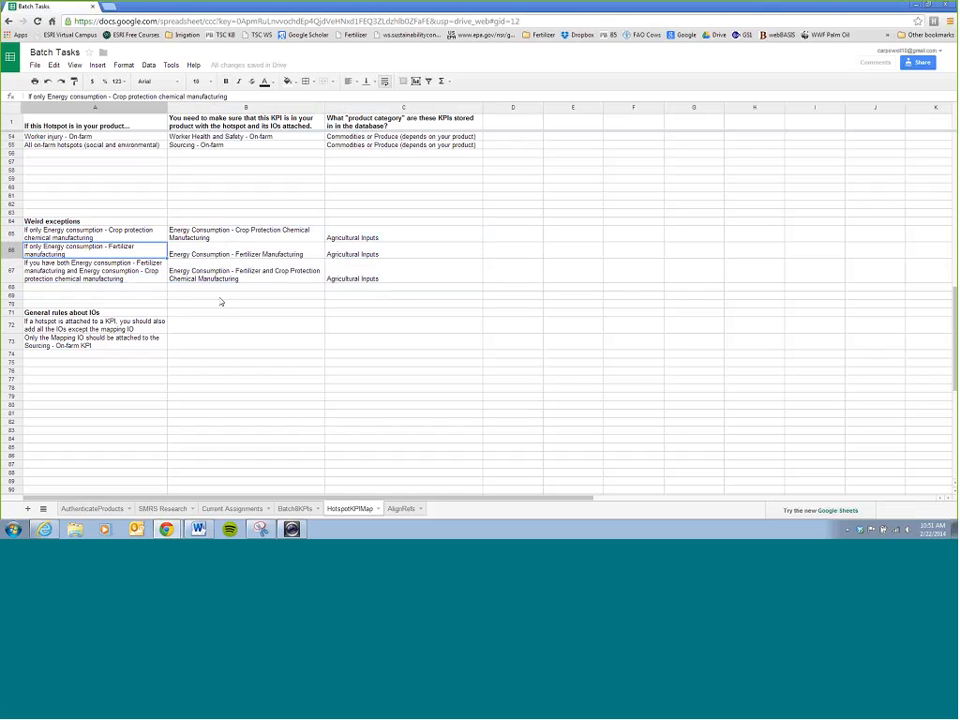
double_click(126, 246)
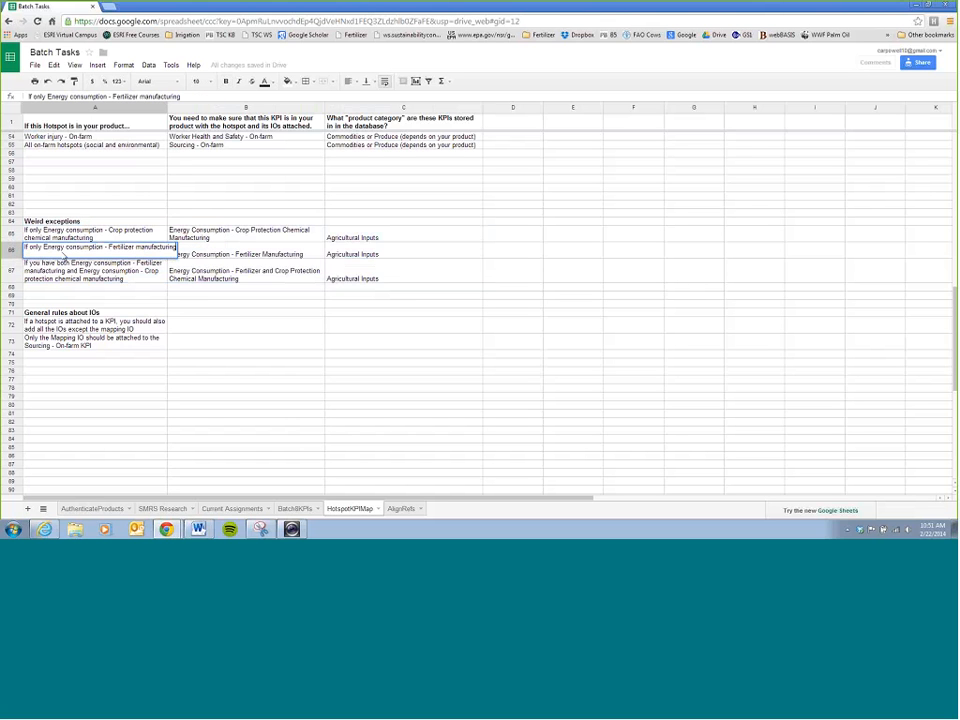
left_click_drag(43, 247, 176, 247)
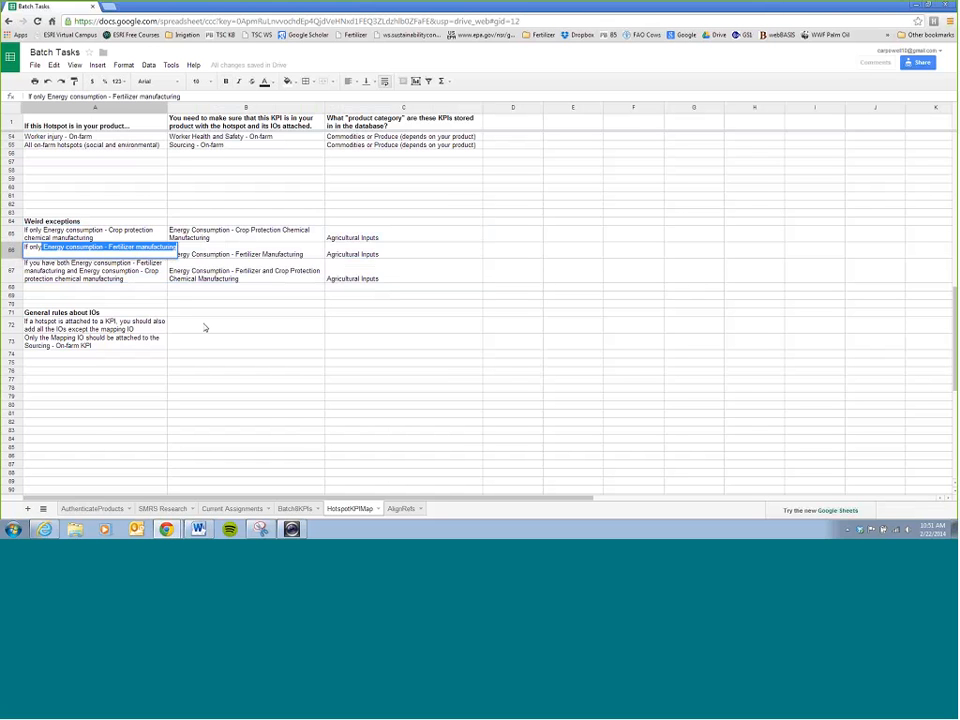
key("Return")
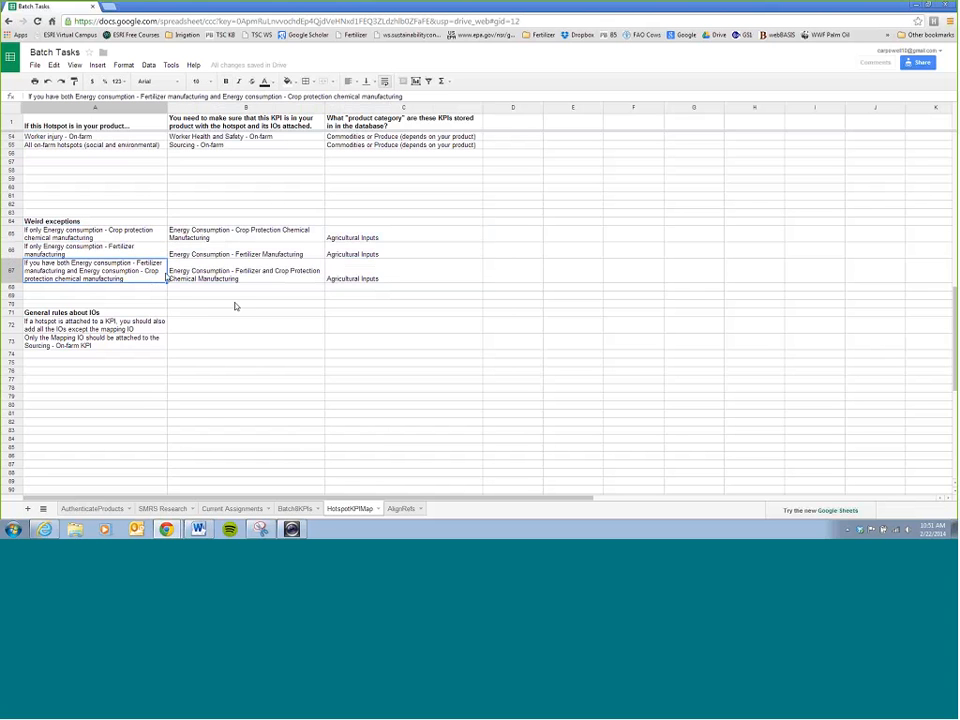
Compare each energy consumption condition in rows 65 to 67 with its required KPI in column B
left_click(11, 236)
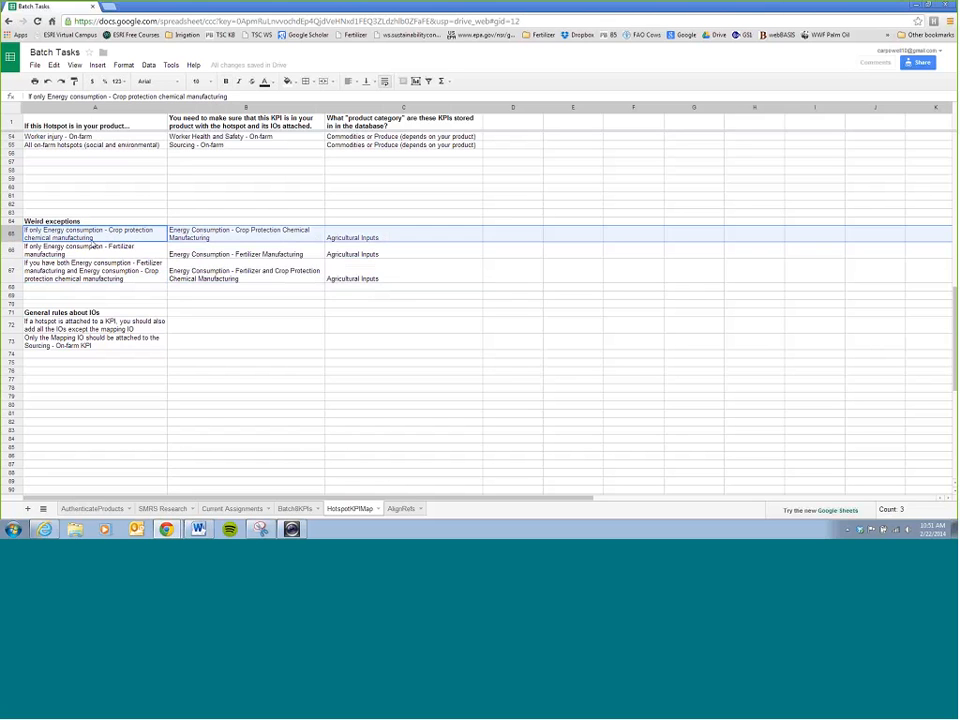
left_click(11, 250)
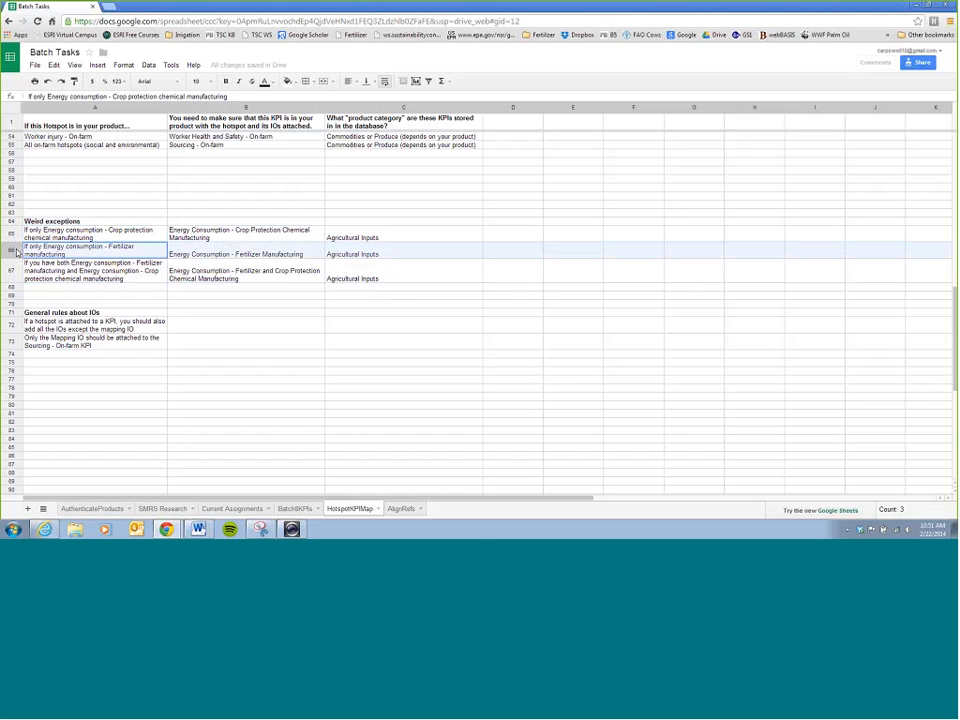
left_click(74, 263)
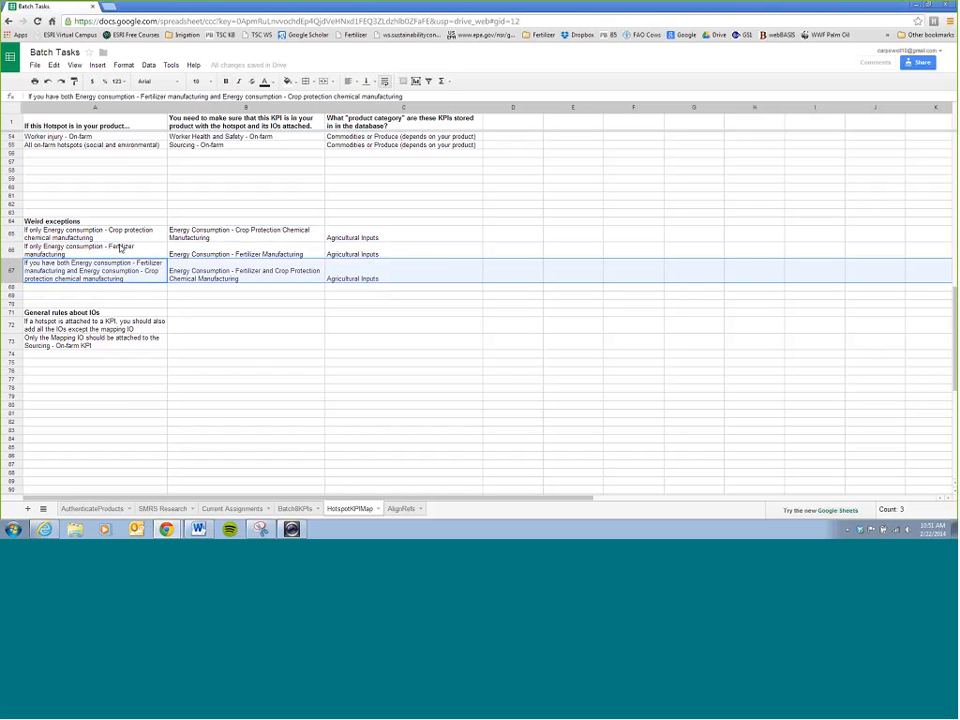
left_click(12, 234)
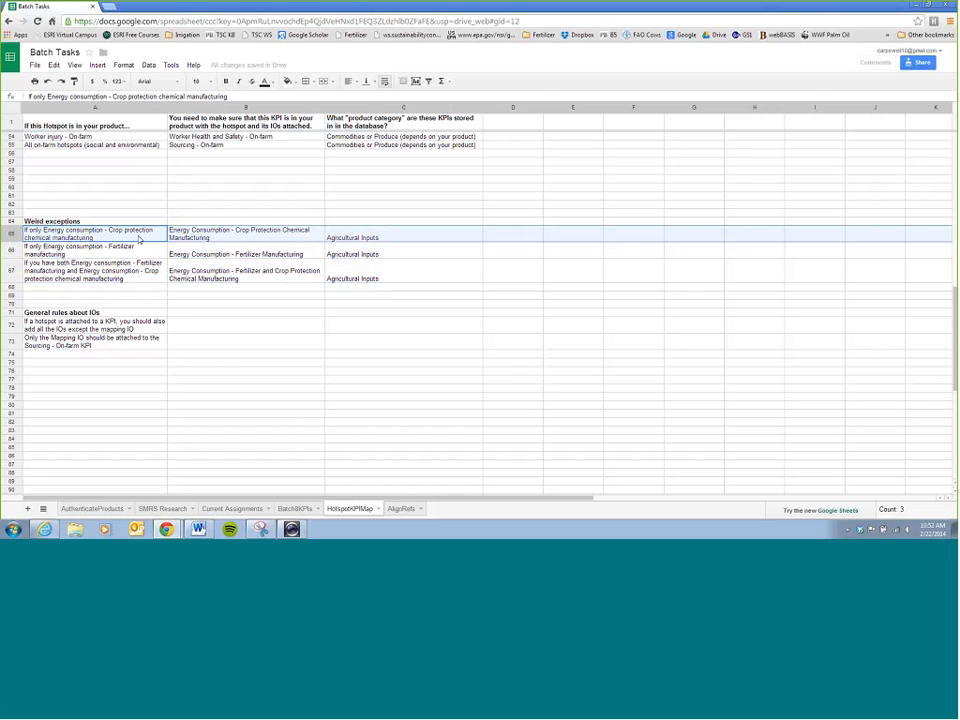
left_click(180, 235)
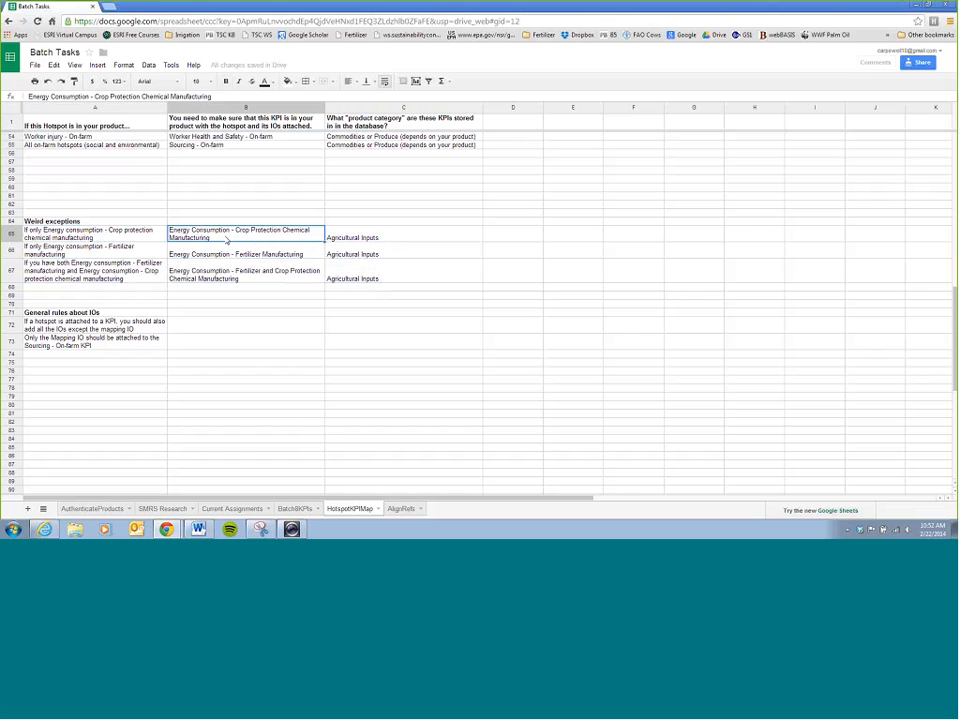
left_click(15, 256)
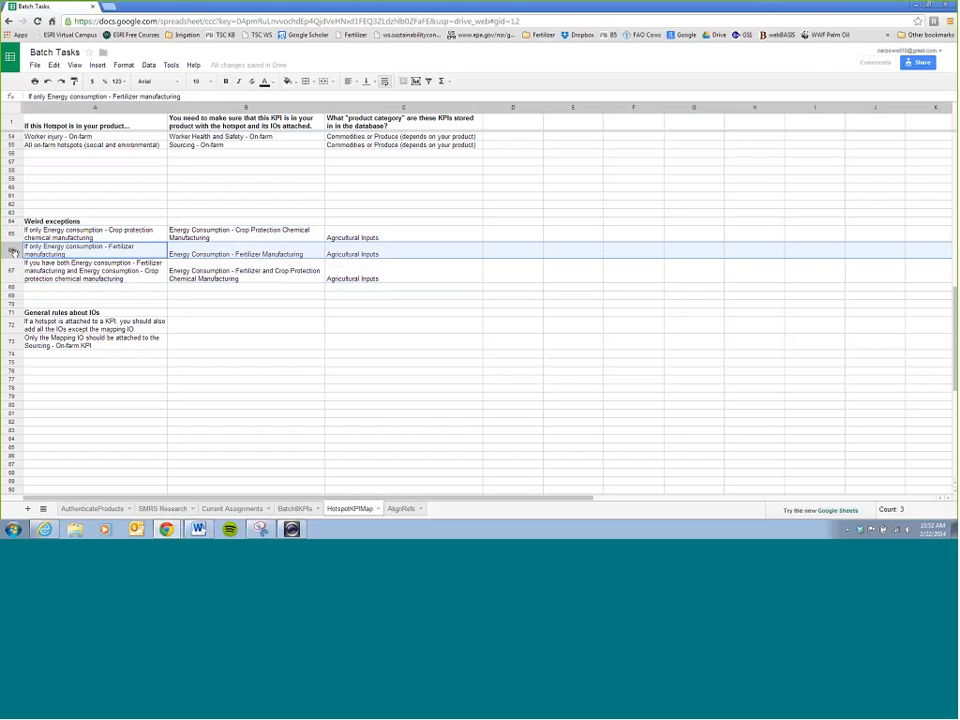
left_click(246, 250)
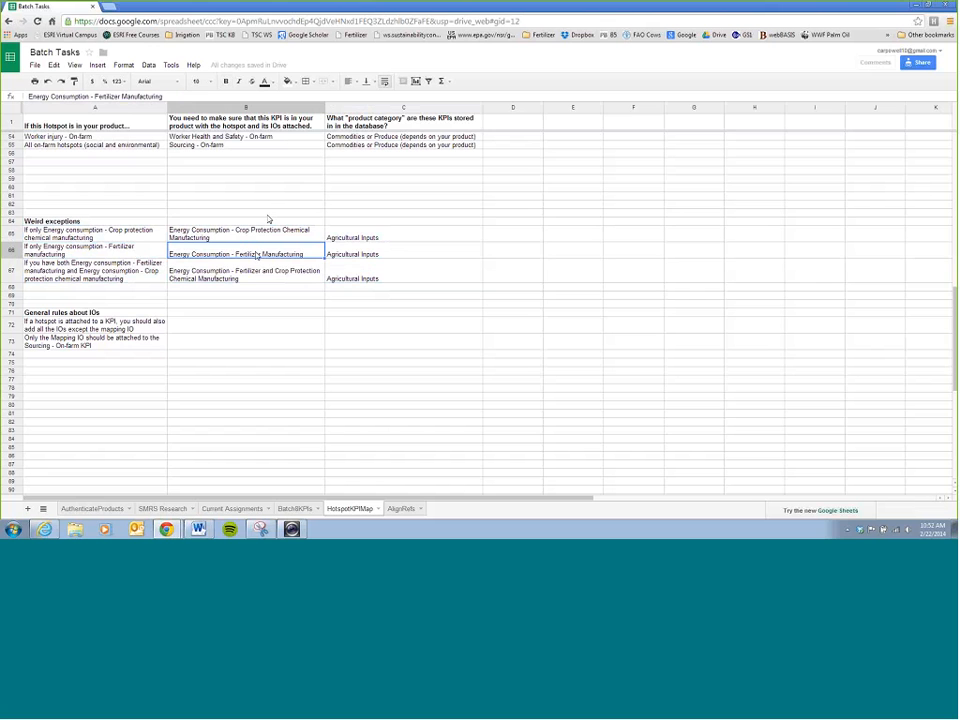
left_click(11, 270)
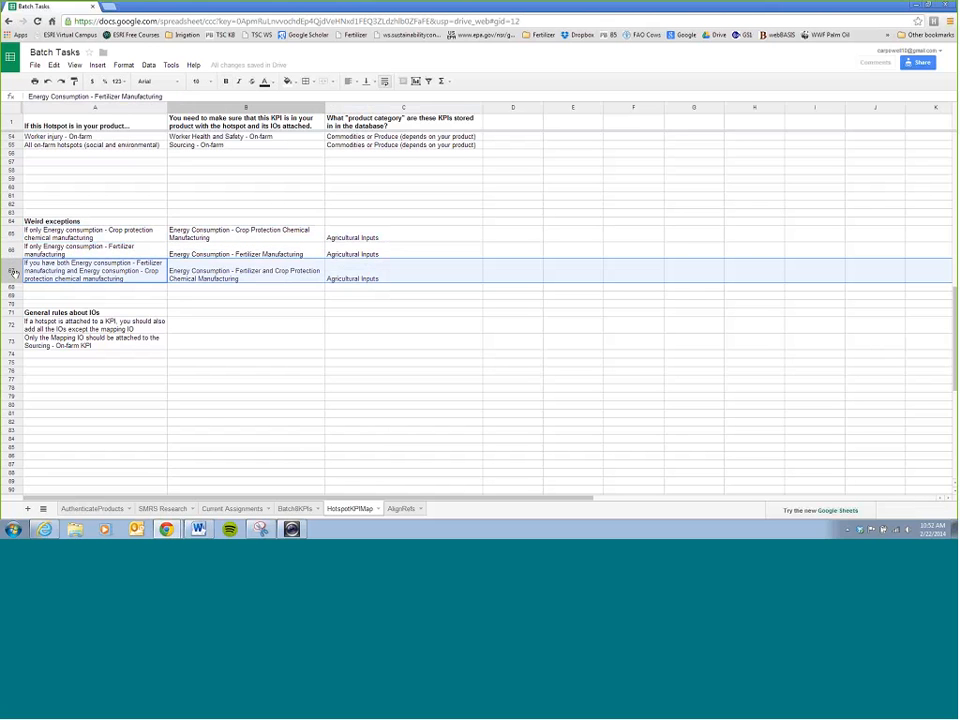
left_click(219, 276)
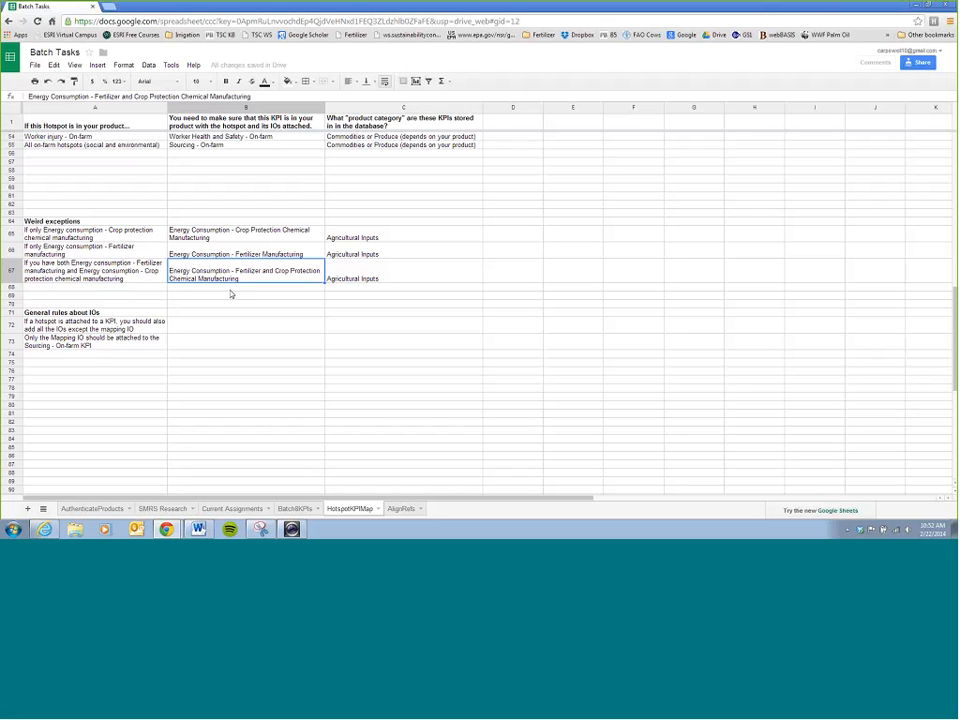
left_click(14, 271)
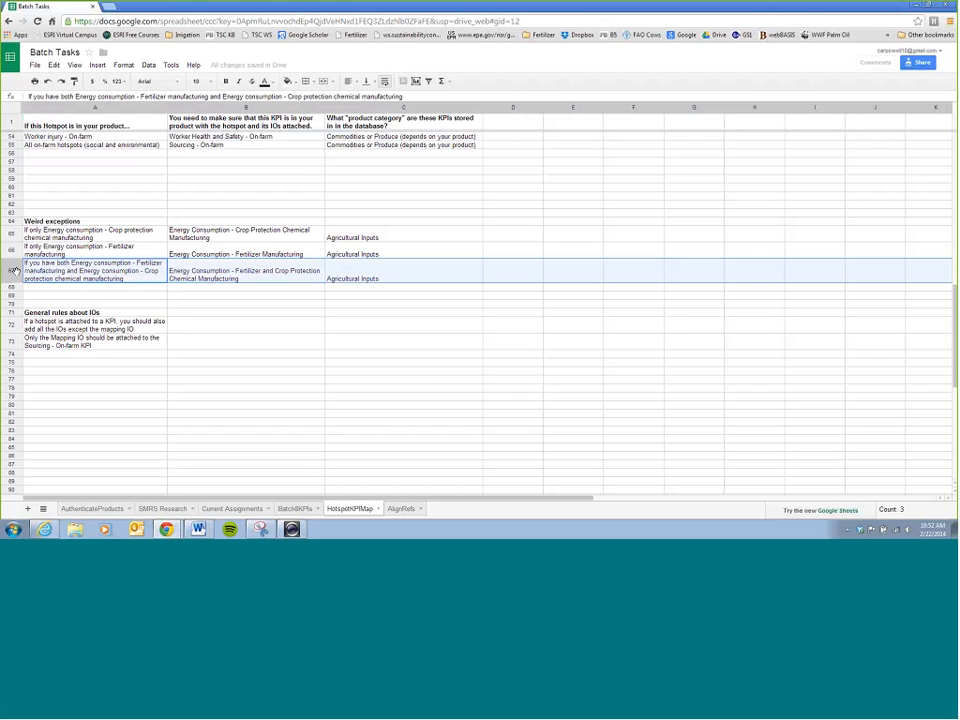
key("Right")
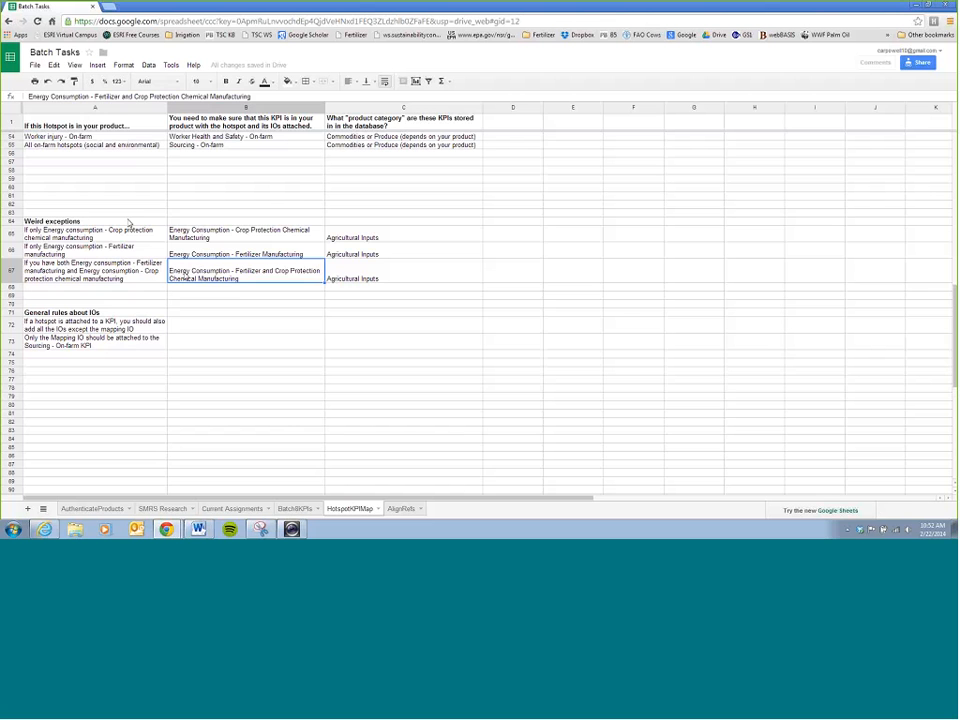
Review the whole "Weird exceptions" block A64:C67 against the rows above it, and clear the selection by choosing B69
left_click_drag(129, 224, 364, 276)
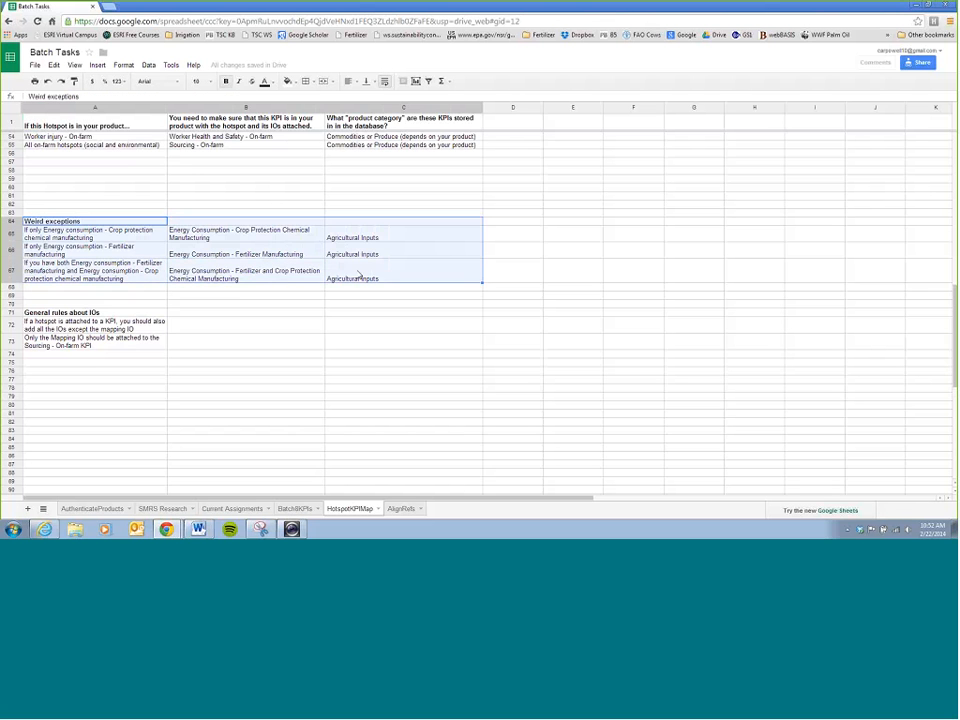
scroll(357, 274, "up", 1)
scroll(357, 274, "up", 1)
scroll(357, 274, "down", 2)
left_click(250, 297)
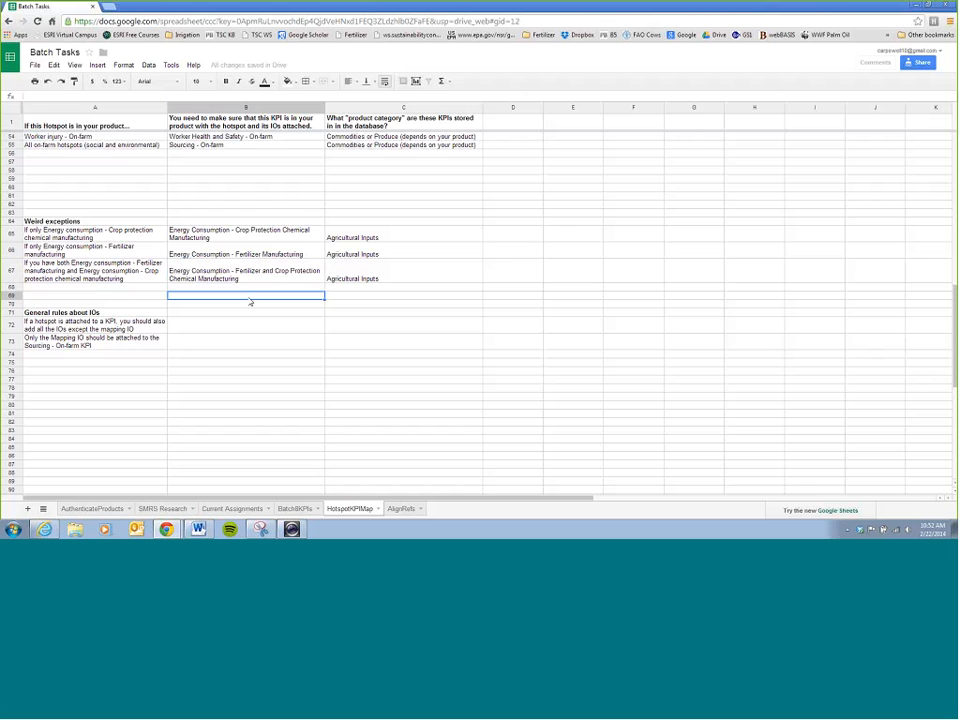
Review the "General rules about IOs" section in A71:A73, covering the rules for attaching IOs and the Mapping IO
scroll(250, 302, "down", 1)
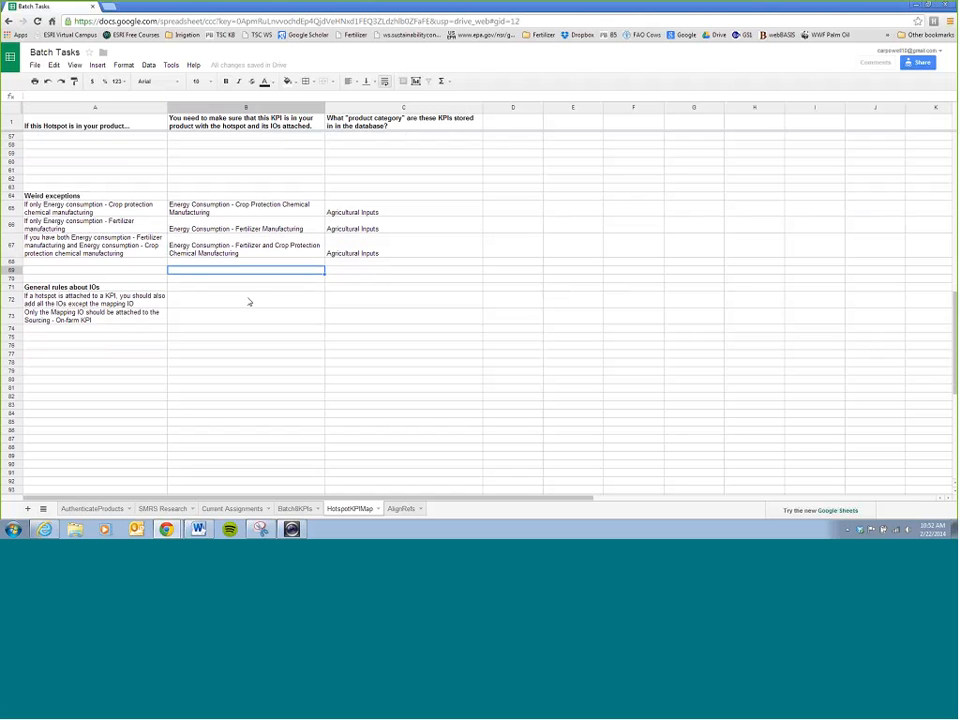
left_click(142, 289)
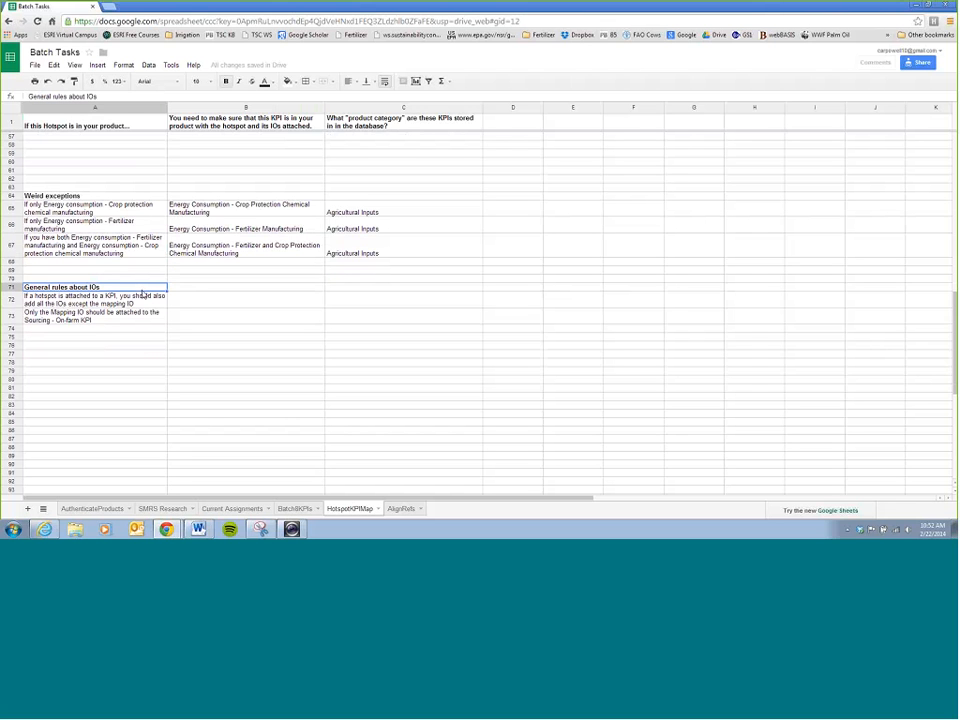
left_click(112, 303)
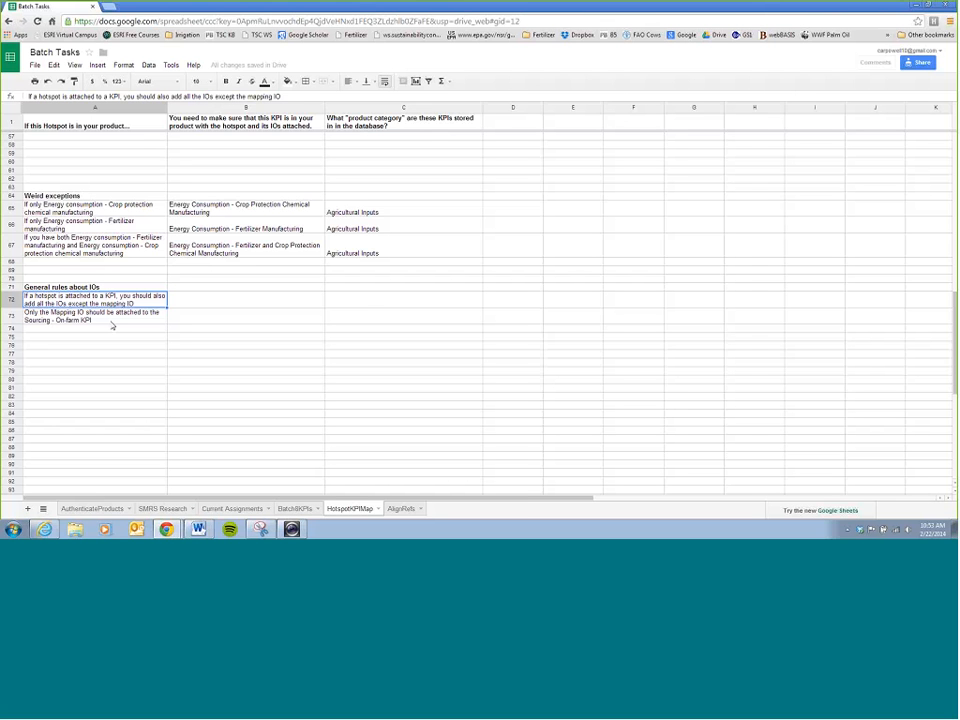
left_click(112, 320)
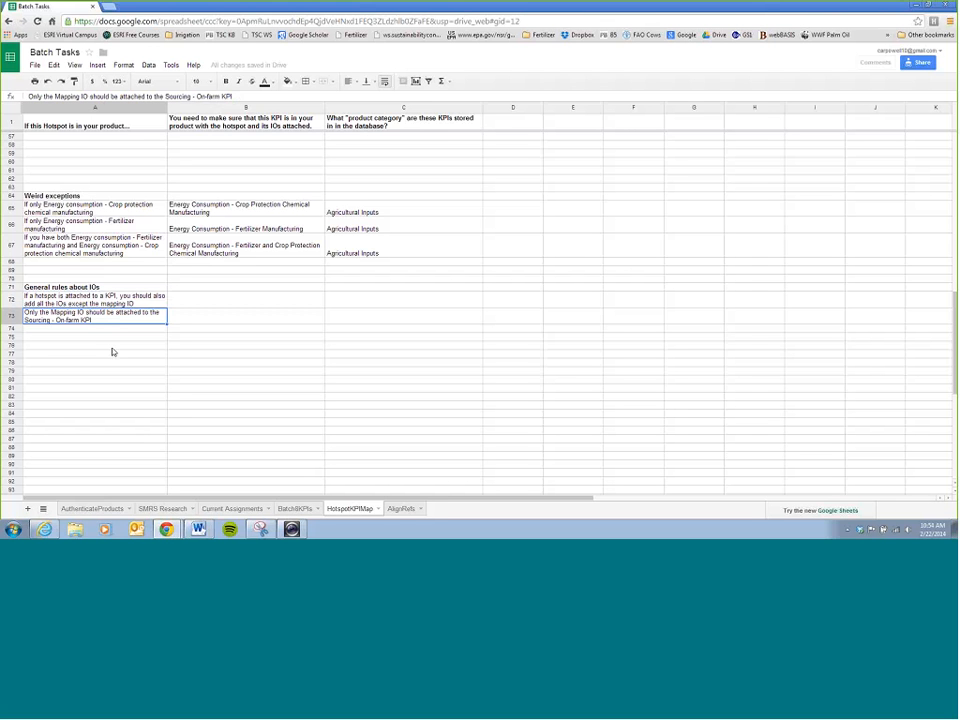
left_click(246, 298)
scroll(234, 329, "up", 2)
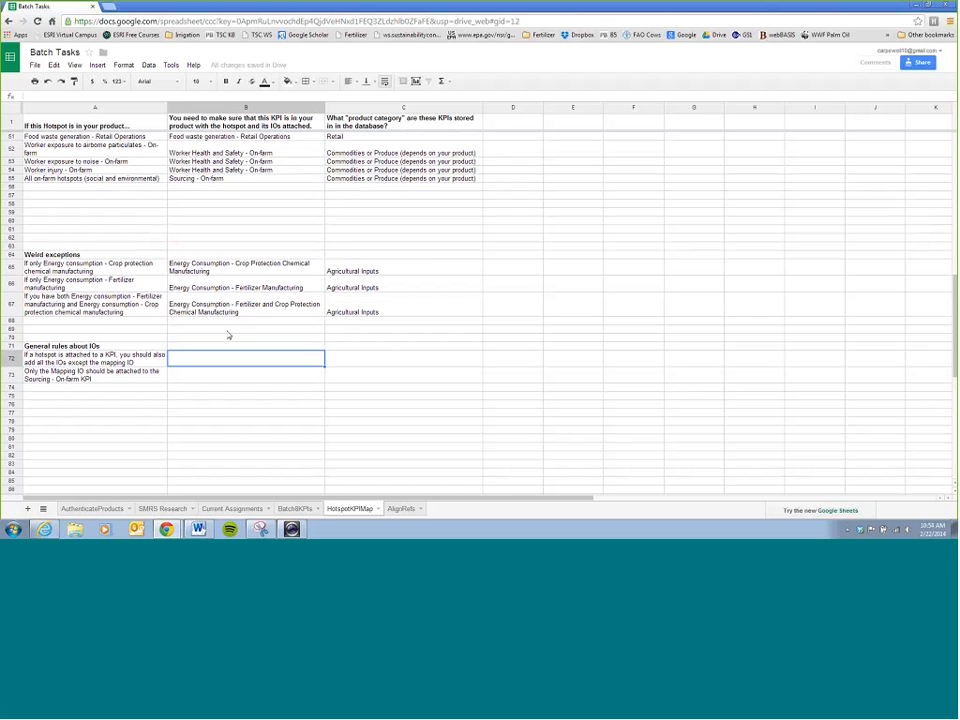
left_click(150, 340)
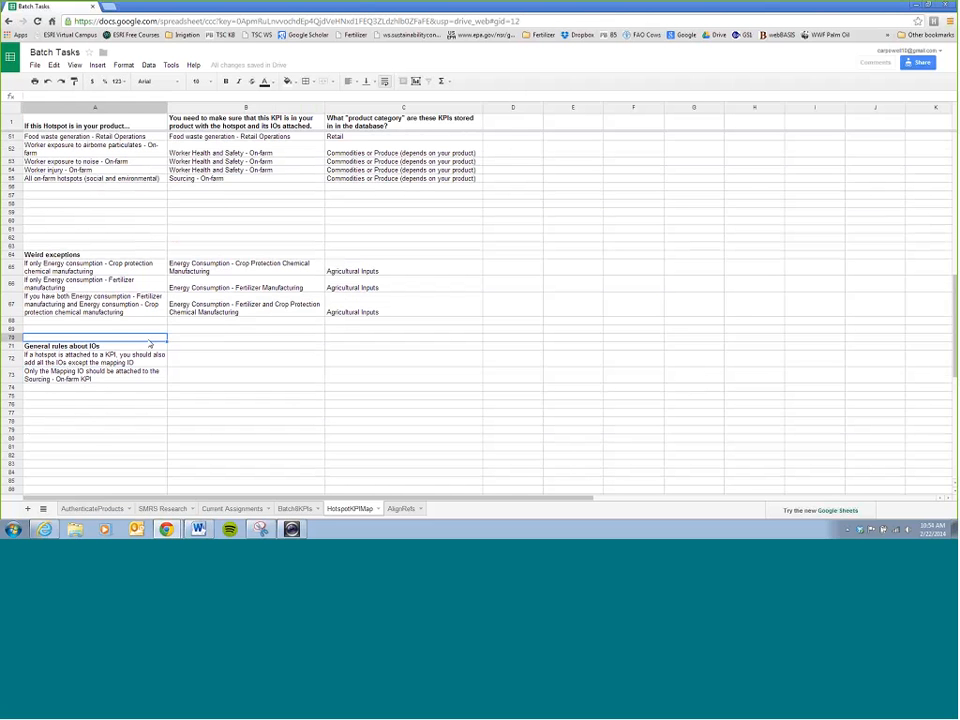
Delete the blank rows 23 to 25 from the hotspot-to-KPI list
scroll(150, 344, "up", 6)
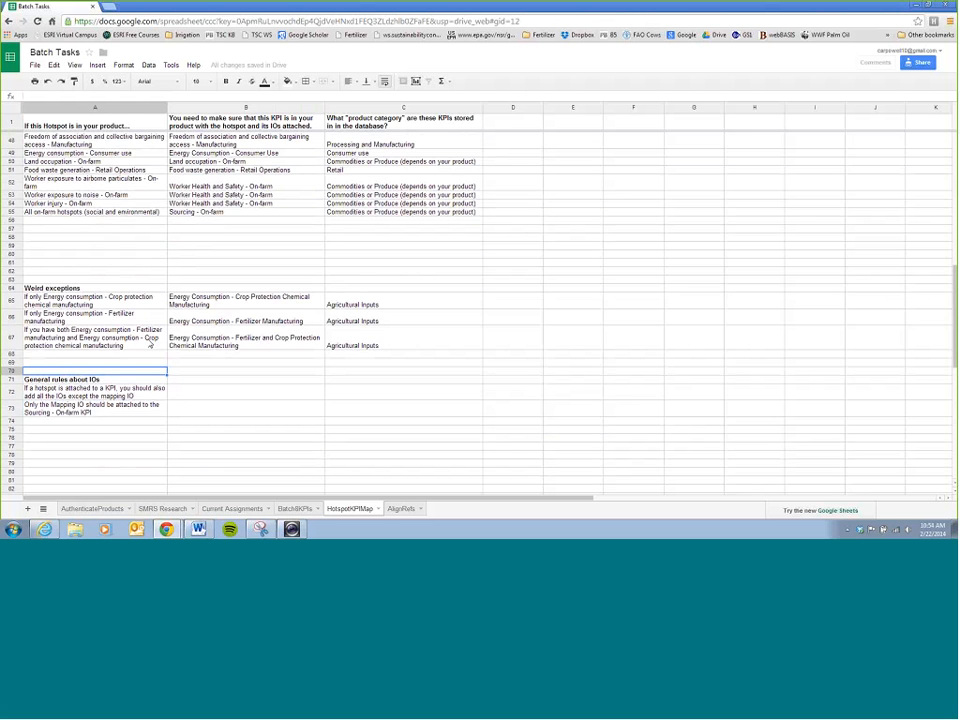
scroll(150, 344, "up", 5)
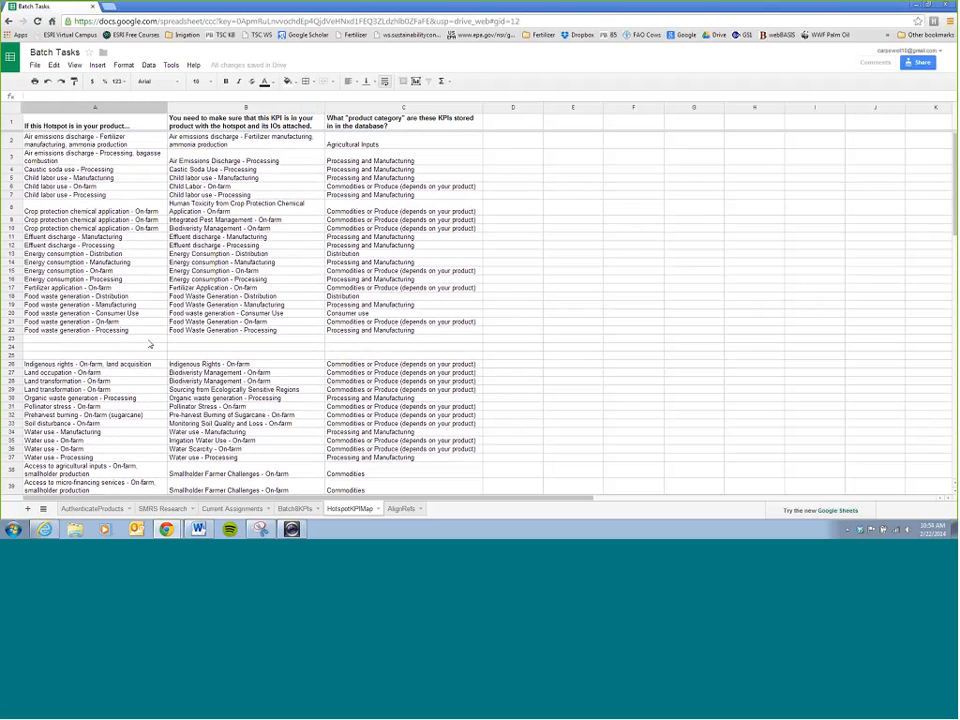
left_click_drag(129, 122, 413, 398)
left_click_drag(11, 338, 11, 355)
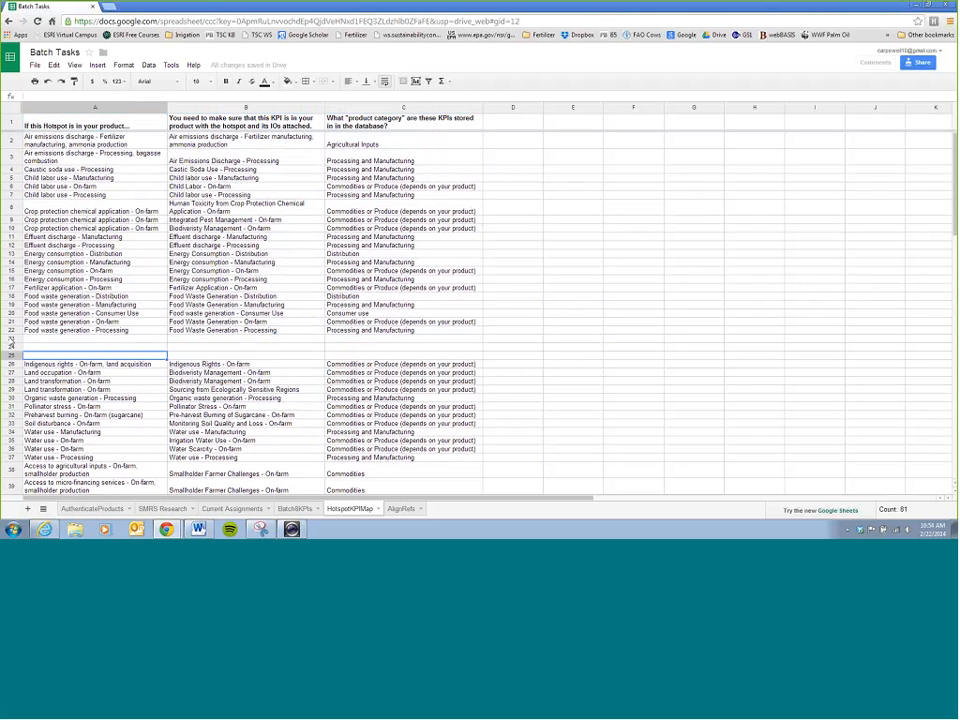
right_click(11, 350)
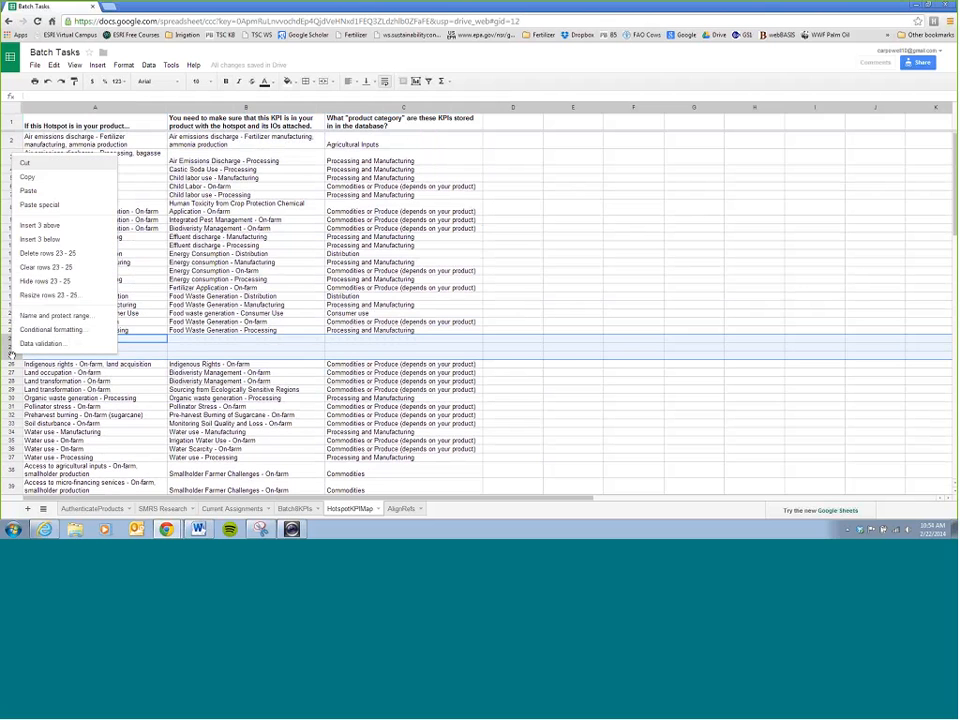
left_click(51, 254)
left_click(296, 315)
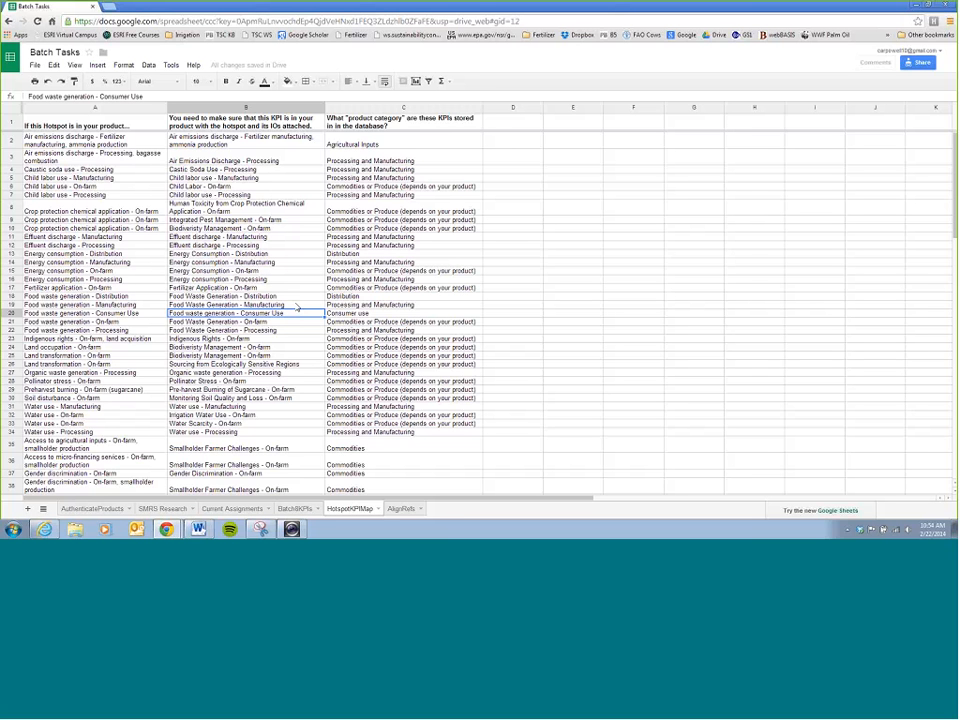
Examine the product headings in row 1 of the Batch8KPIs sheet, from Seed oils through Stone fruit
left_click(295, 509)
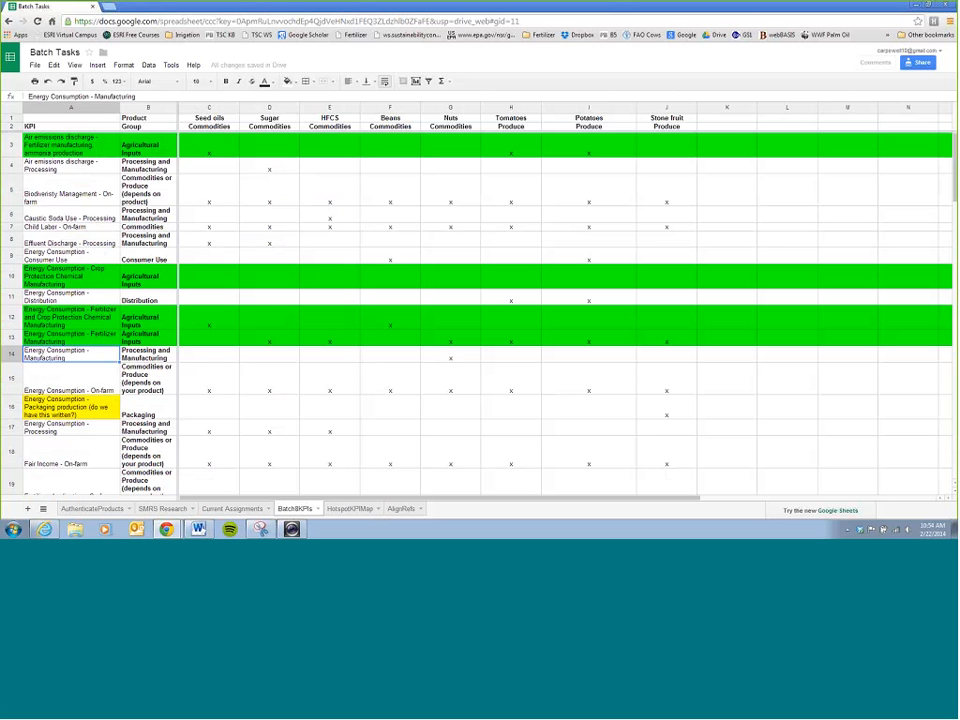
left_click(19, 118)
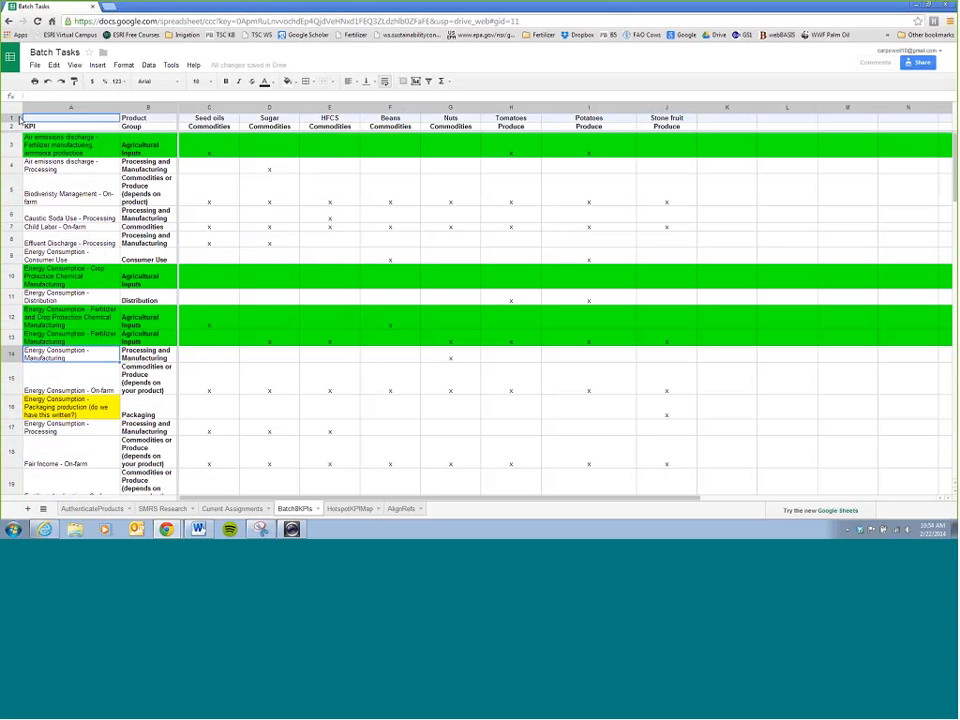
left_click(209, 118)
left_click(269, 118)
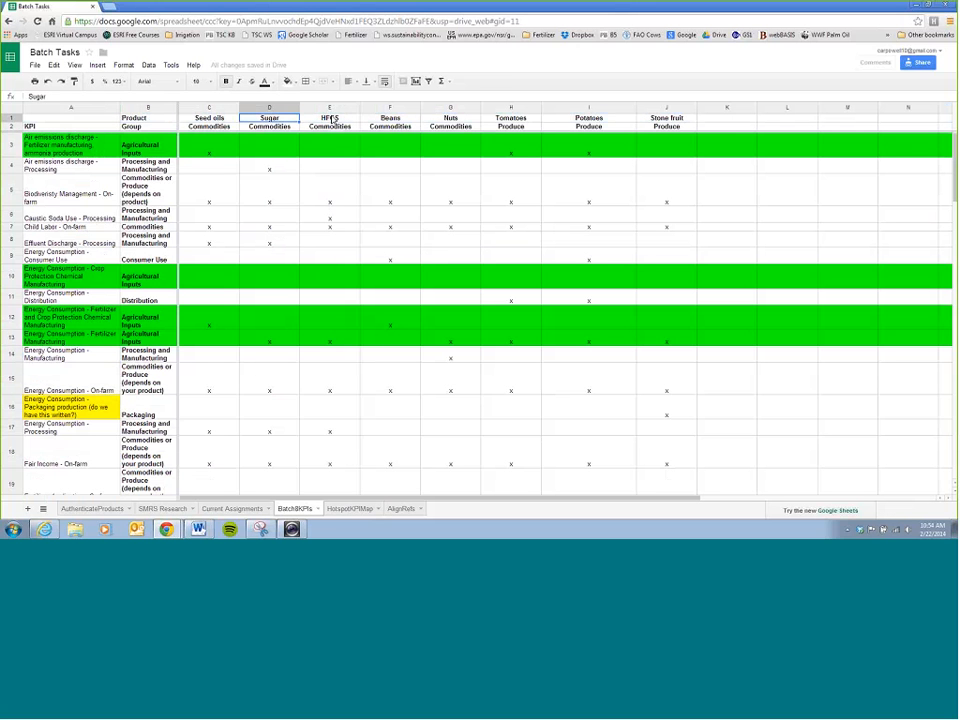
left_click(329, 119)
left_click(388, 119)
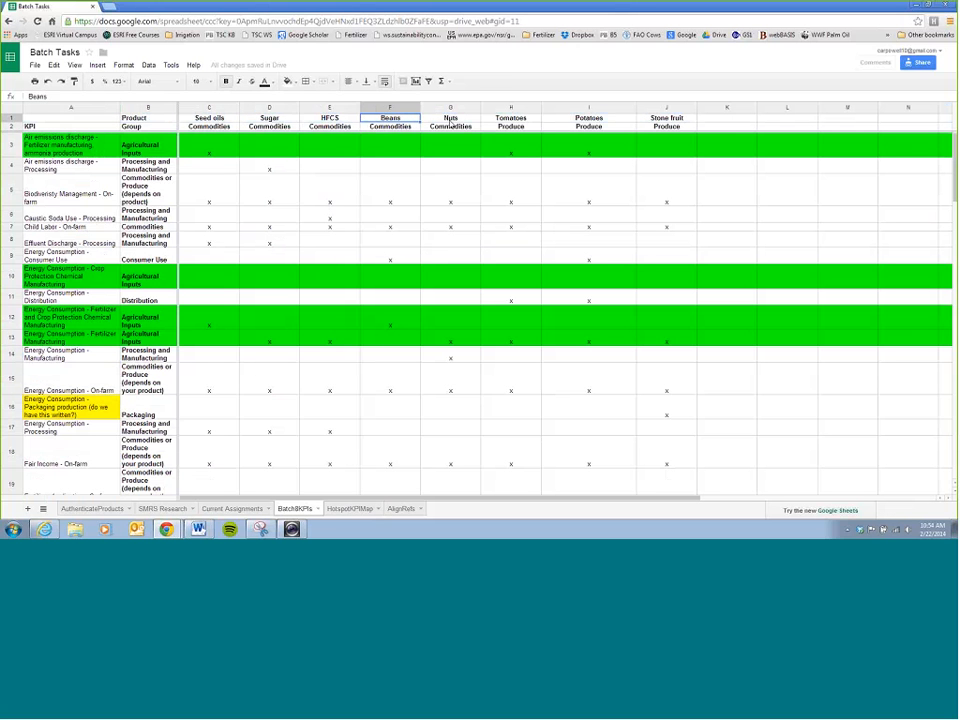
left_click(450, 121)
left_click(519, 122)
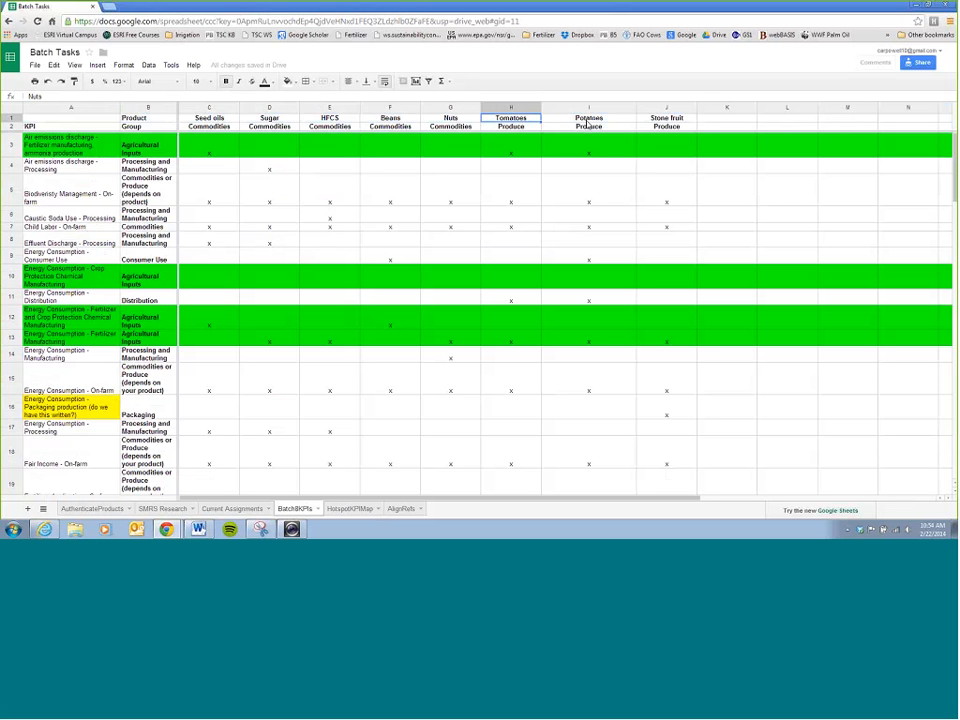
left_click(620, 123)
left_click(666, 120)
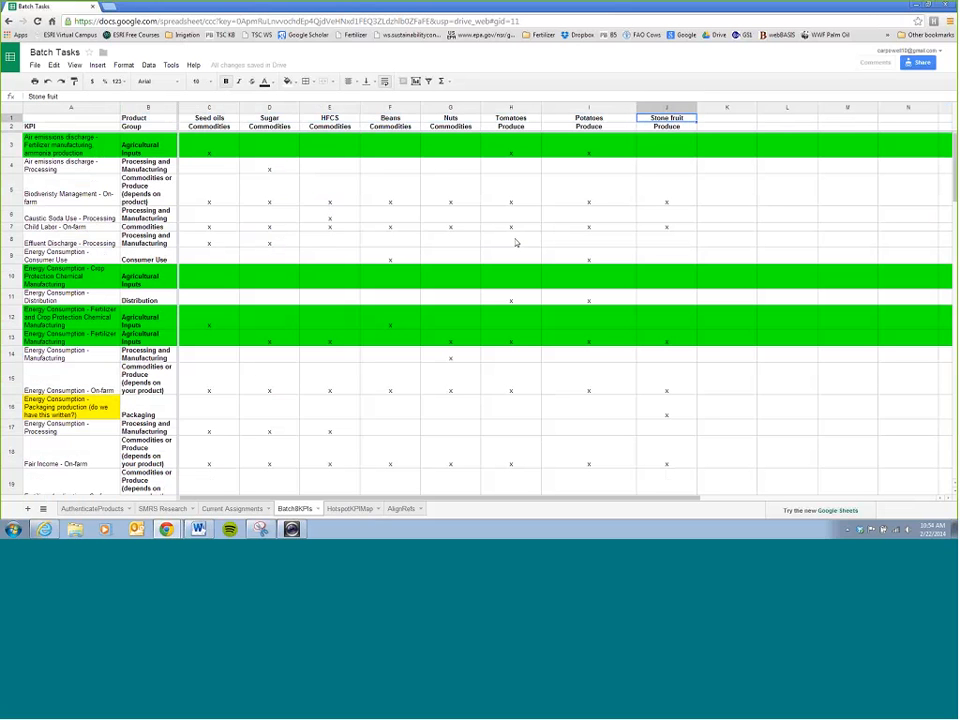
left_click(11, 118)
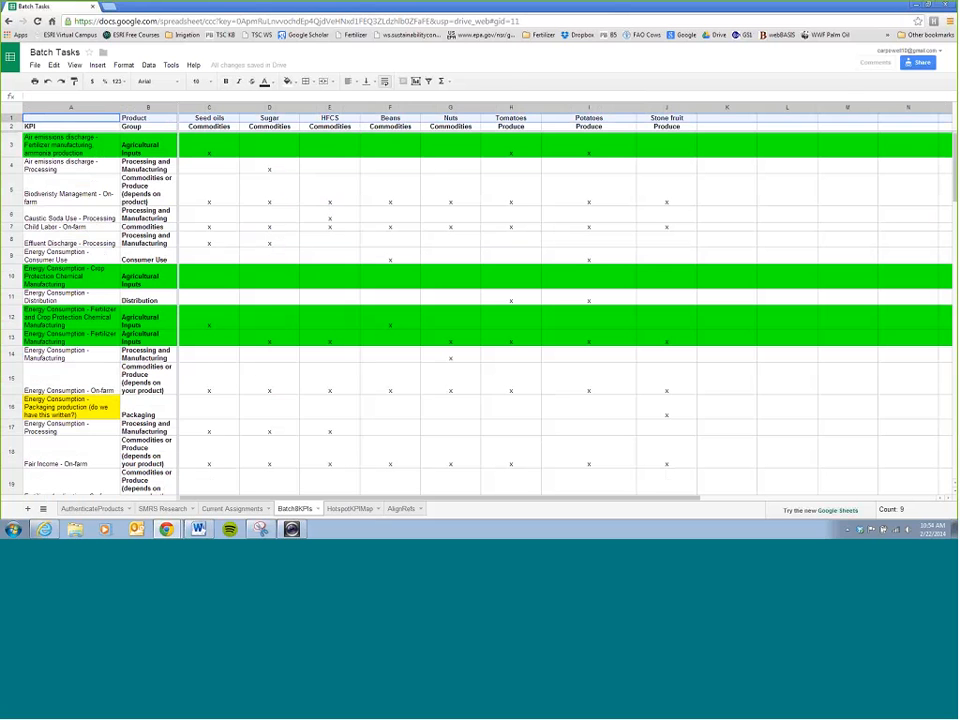
Examine the KPI names listed in column A of the Batch8KPIs sheet
left_click(82, 107)
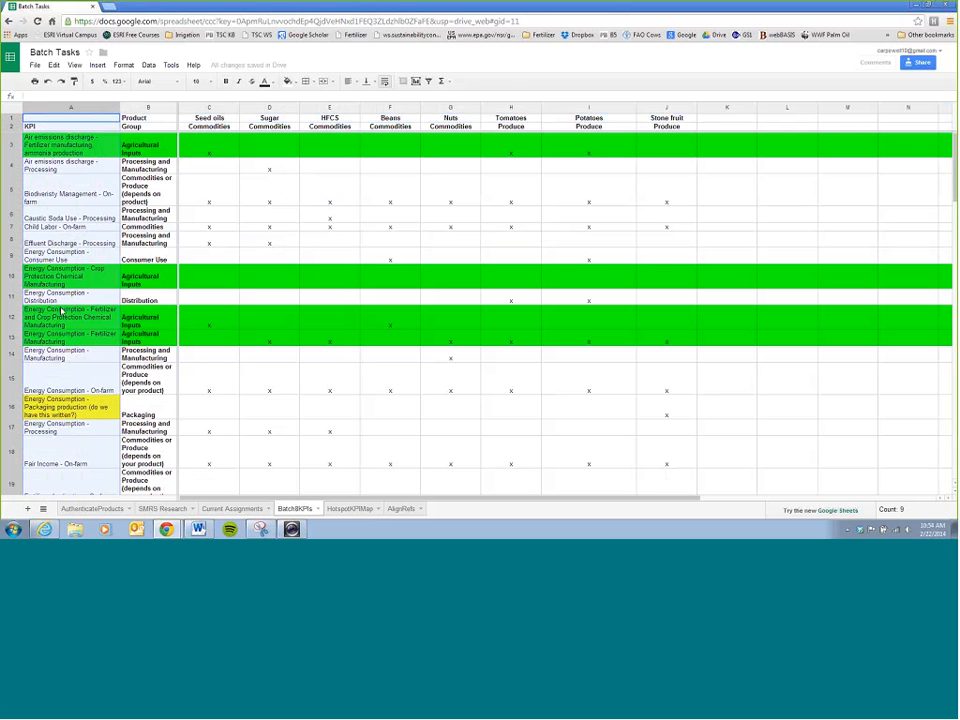
left_click(67, 147)
left_click(67, 167)
left_click(66, 193)
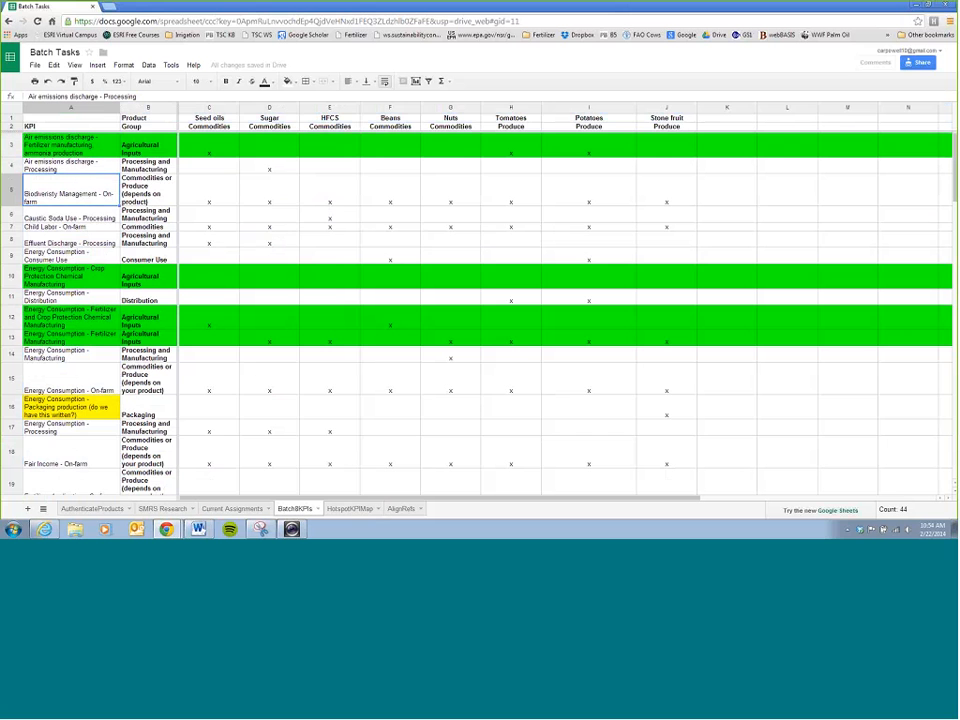
left_click(65, 228)
left_click(66, 275)
Compare the KPI column B of HotspotKPIMap with the Seed oils column in Batch8KPIs, starting from the KPI in A3
left_click(349, 508)
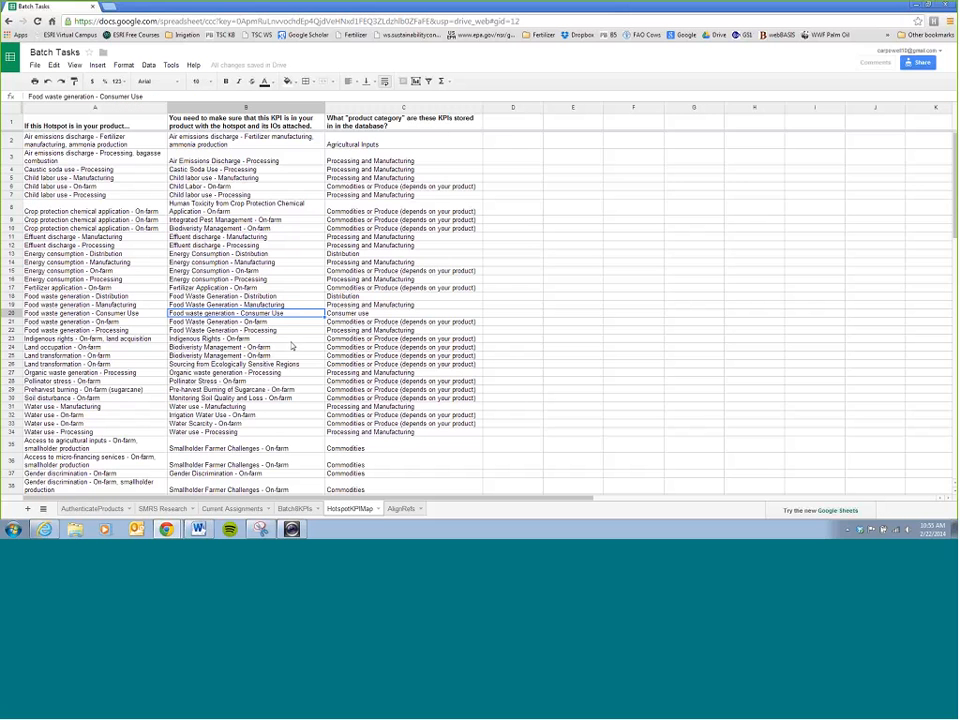
left_click(246, 107)
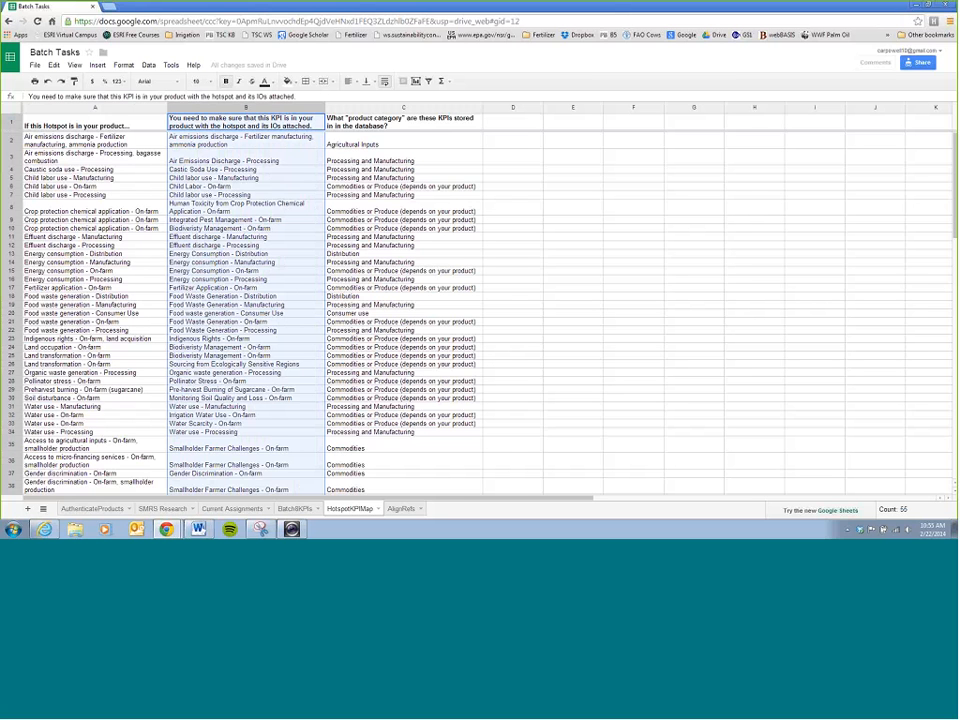
left_click(295, 508)
left_click(220, 107)
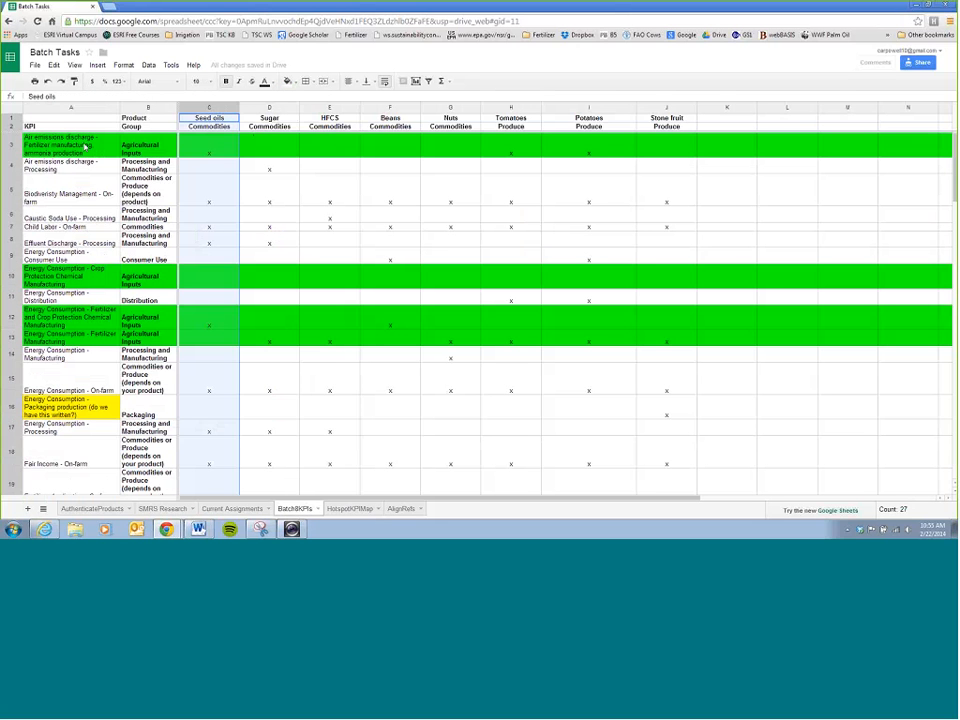
left_click(80, 150)
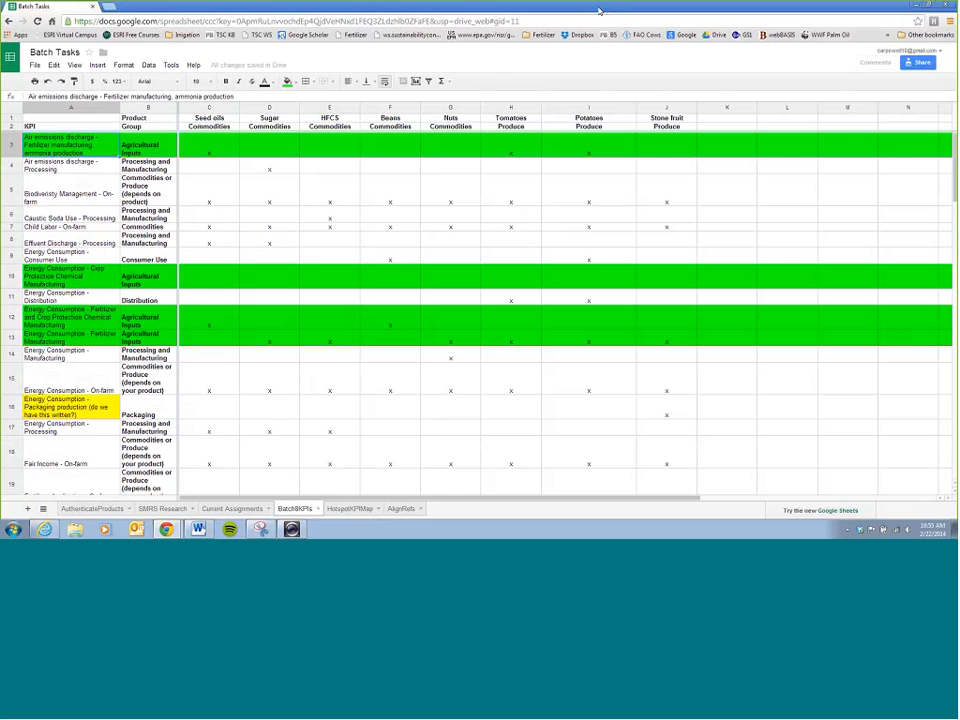
Arrange the Batch Tasks spreadsheet side by side with a new Chrome window
key("super+Right")
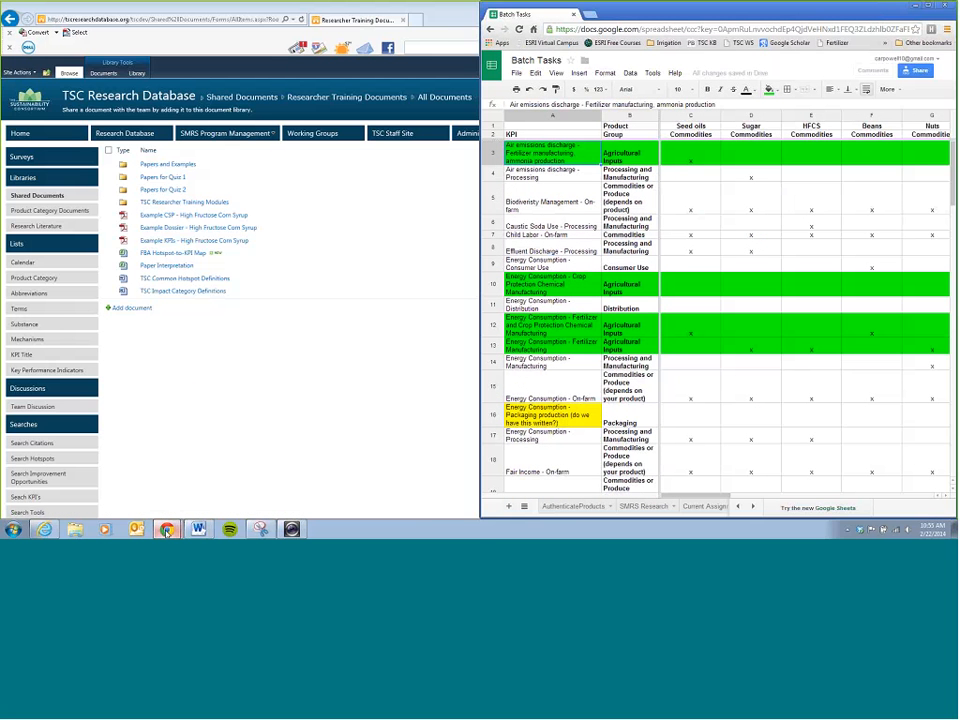
mouse_move(166, 529)
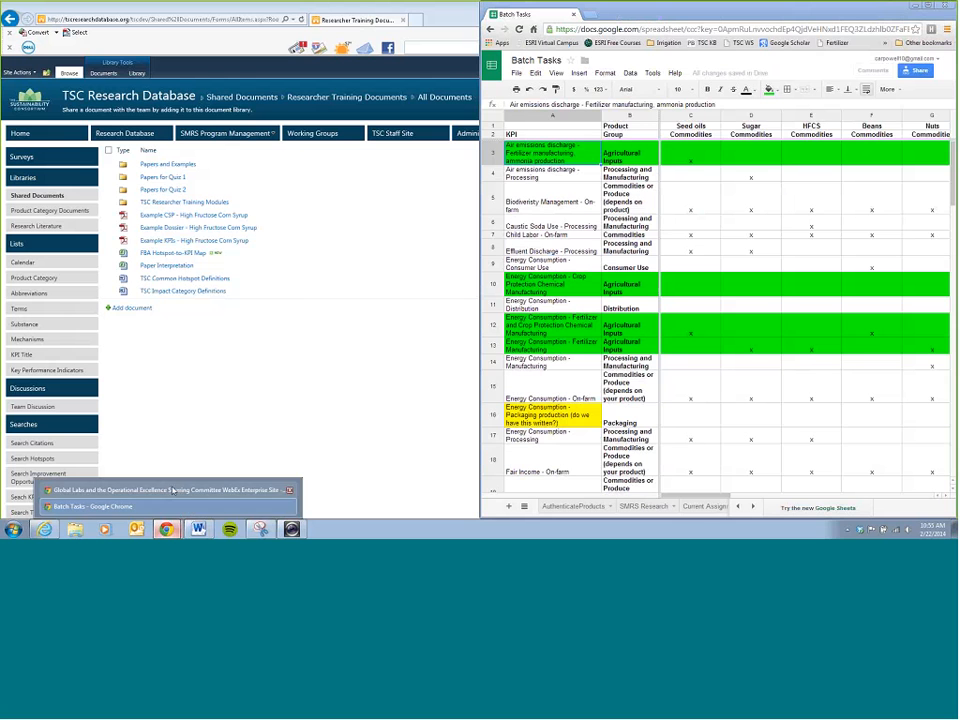
left_click(596, 14)
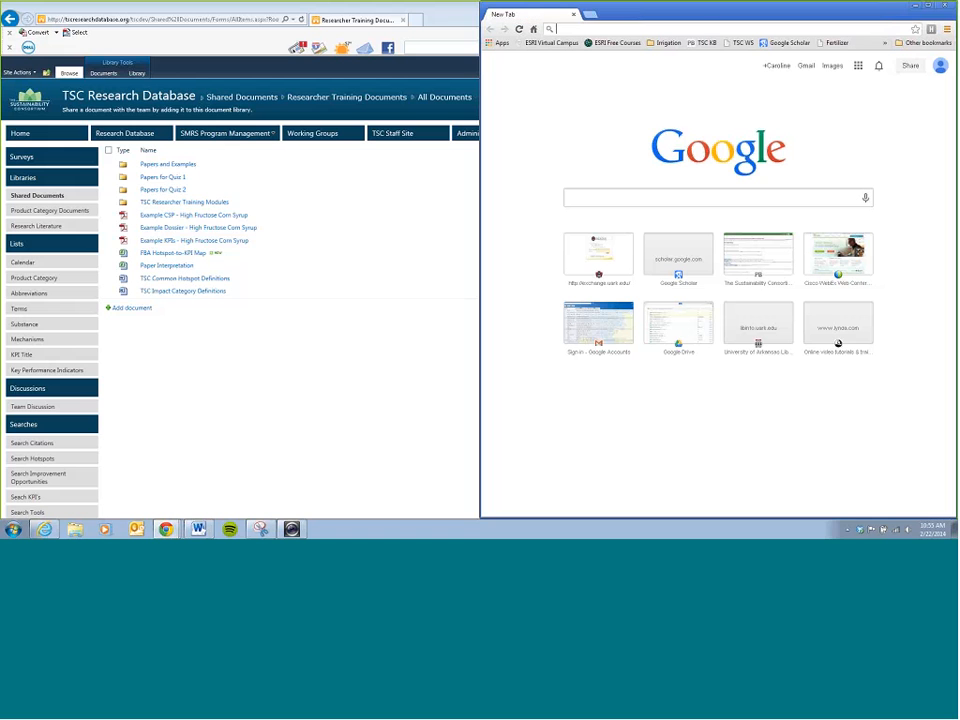
left_click_drag(290, 5, 262, 5)
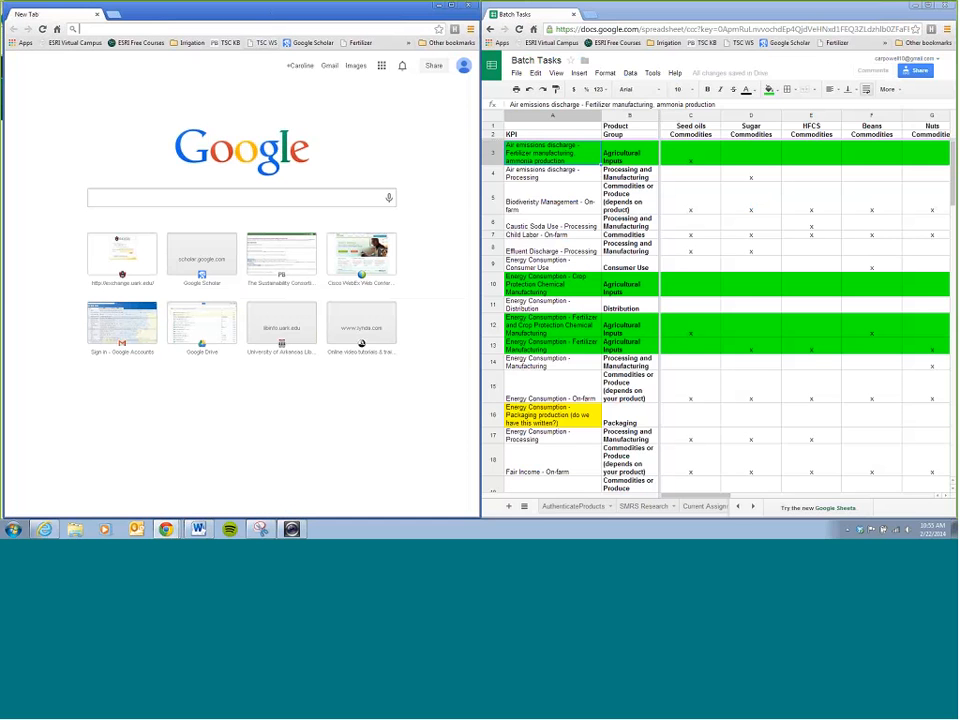
Open the Beans, Nuts & Oils homepage from the SMRS Product Categories page of the TSC Knowledge Base in the new Chrome window
left_click(228, 43)
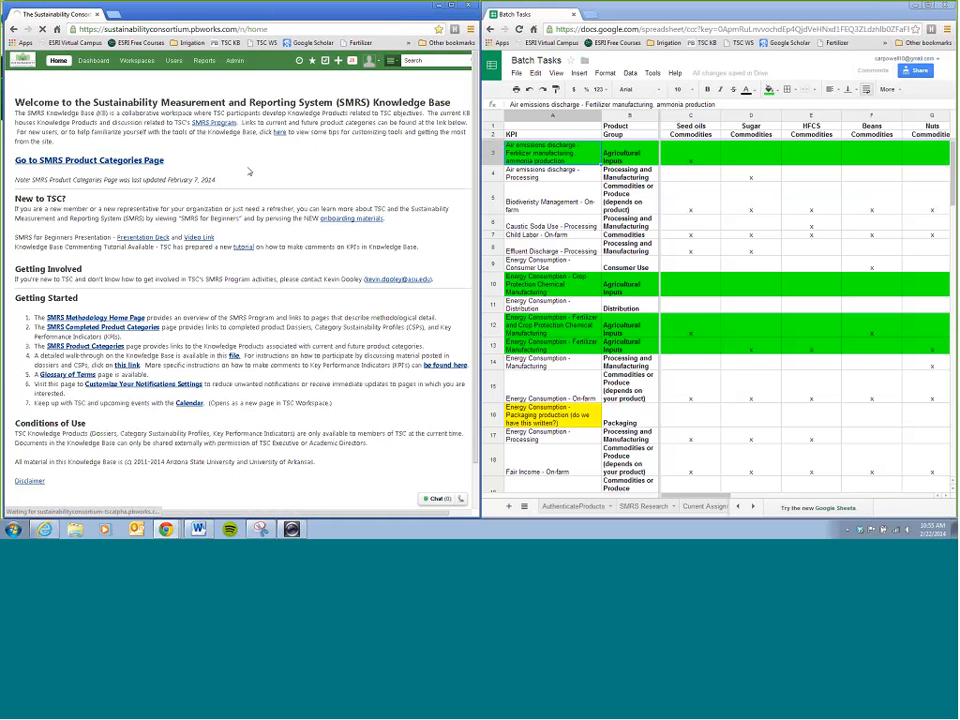
left_click(140, 161)
scroll(160, 238, "down", 4)
scroll(155, 243, "down", 15)
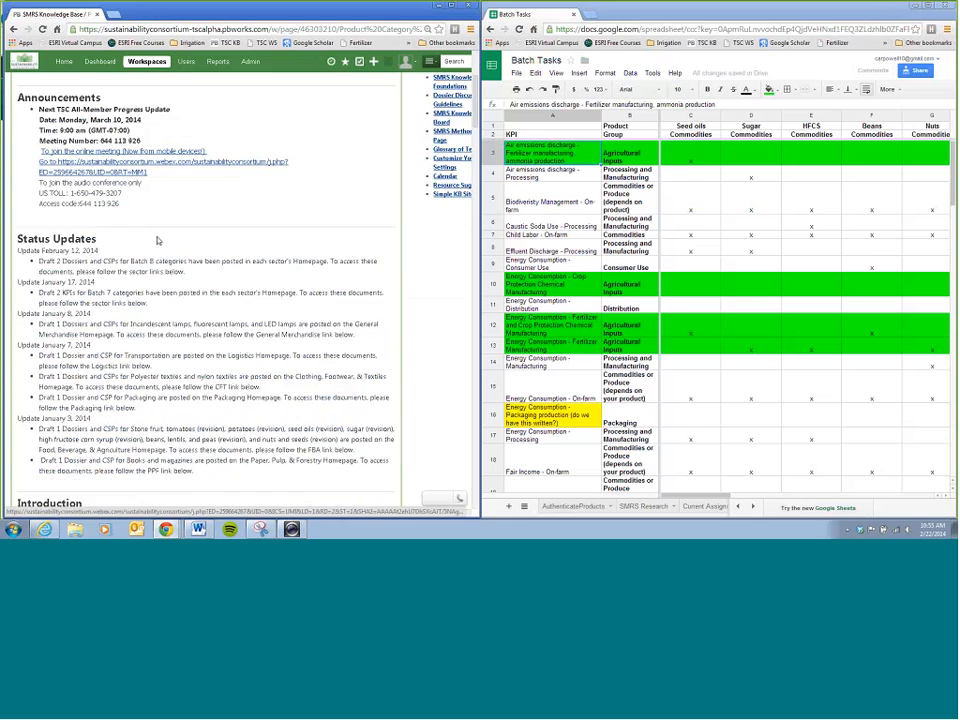
scroll(153, 281, "down", 6)
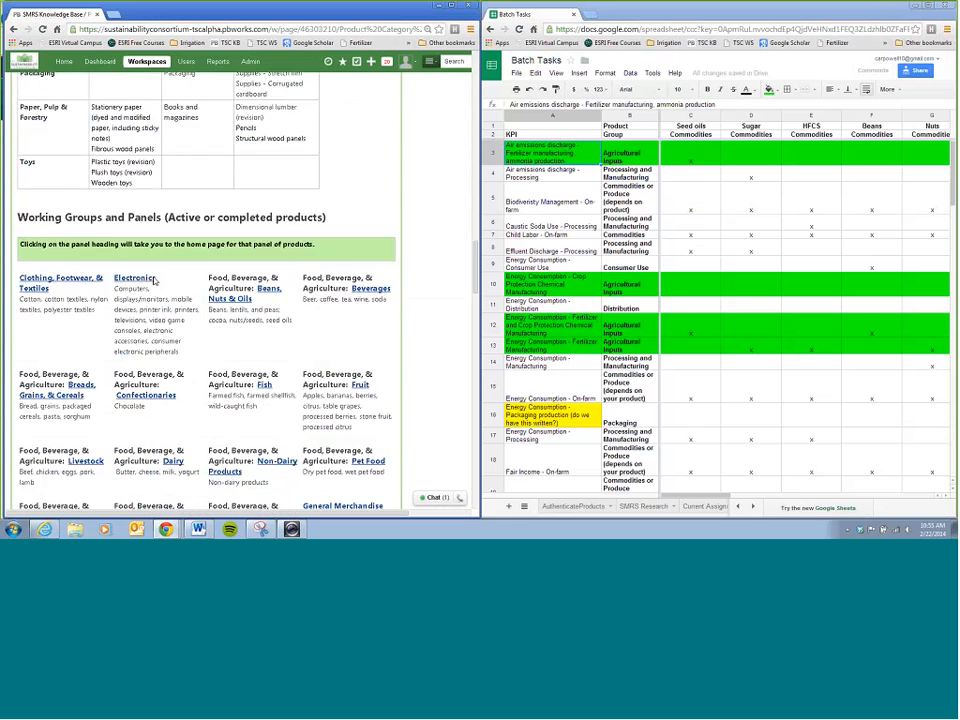
left_click(238, 150)
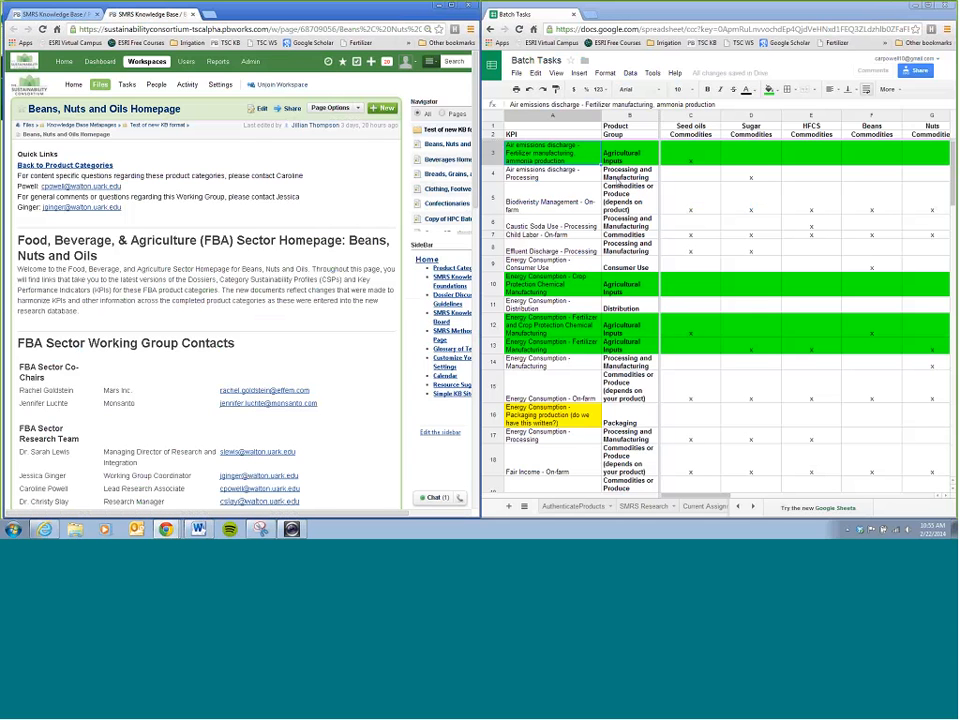
Open the Seed Oils CSP document from the FBA Sector TSC Product Sustainability Toolkit Development table
scroll(146, 330, "down", 7)
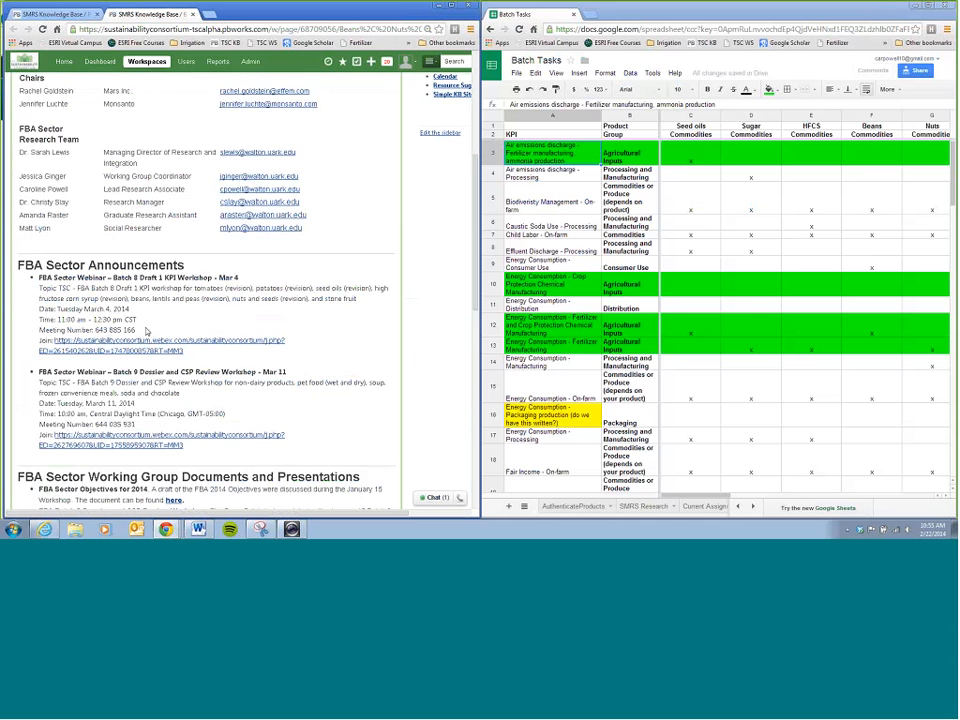
scroll(146, 323, "down", 5)
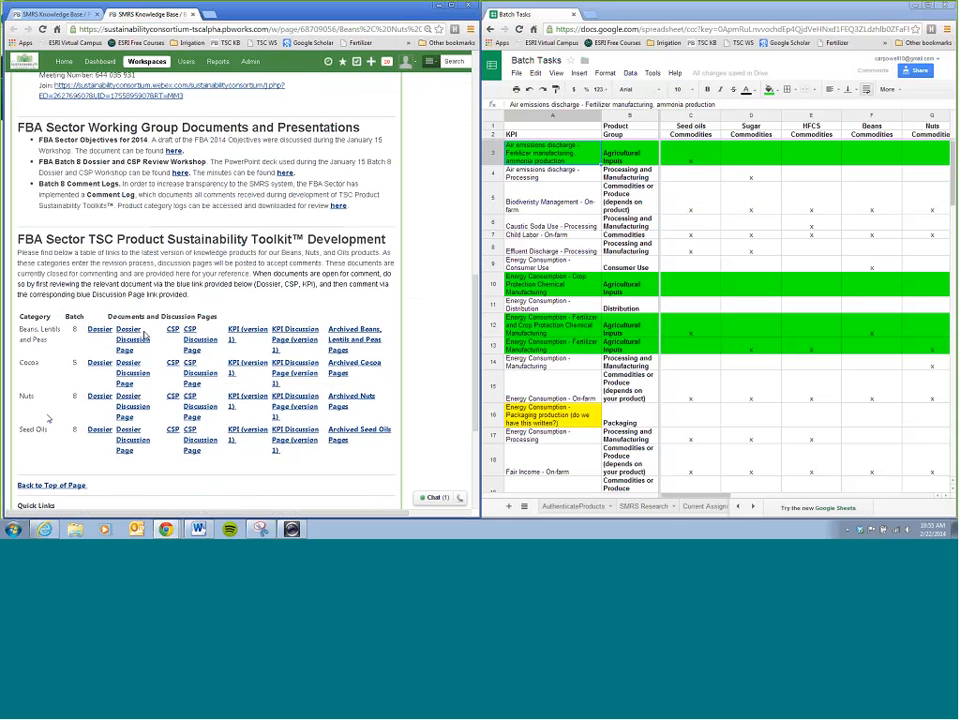
left_click(172, 429)
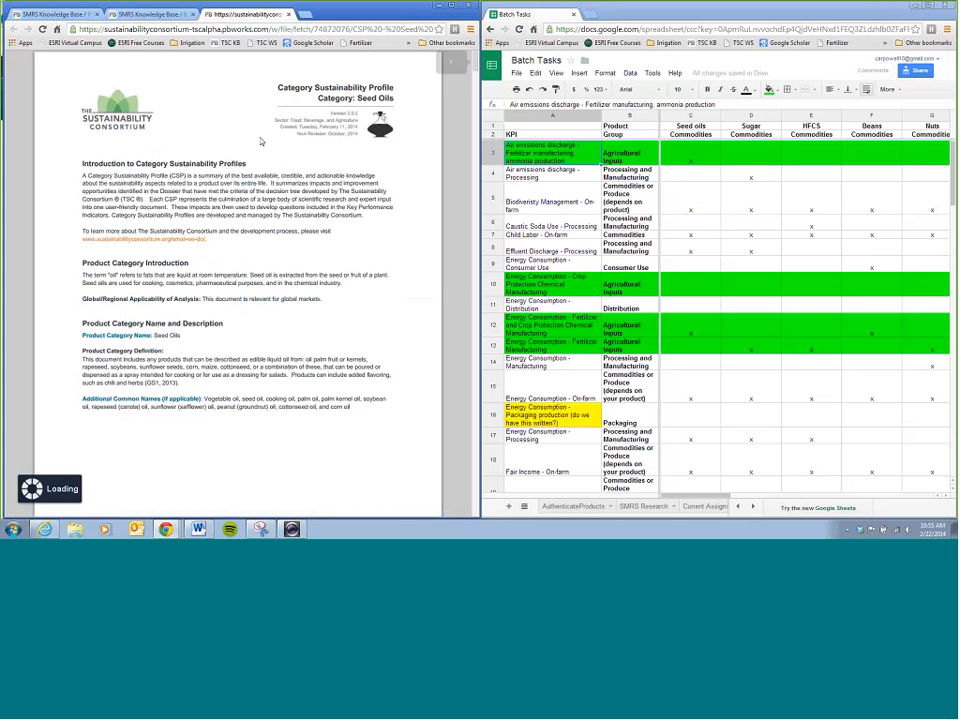
Highlight the first hotspot title, Access to agricultural inputs - On-farm, smallholder production, in the Seed Oils CSP's Hotspots table
scroll(260, 150, "down", 15)
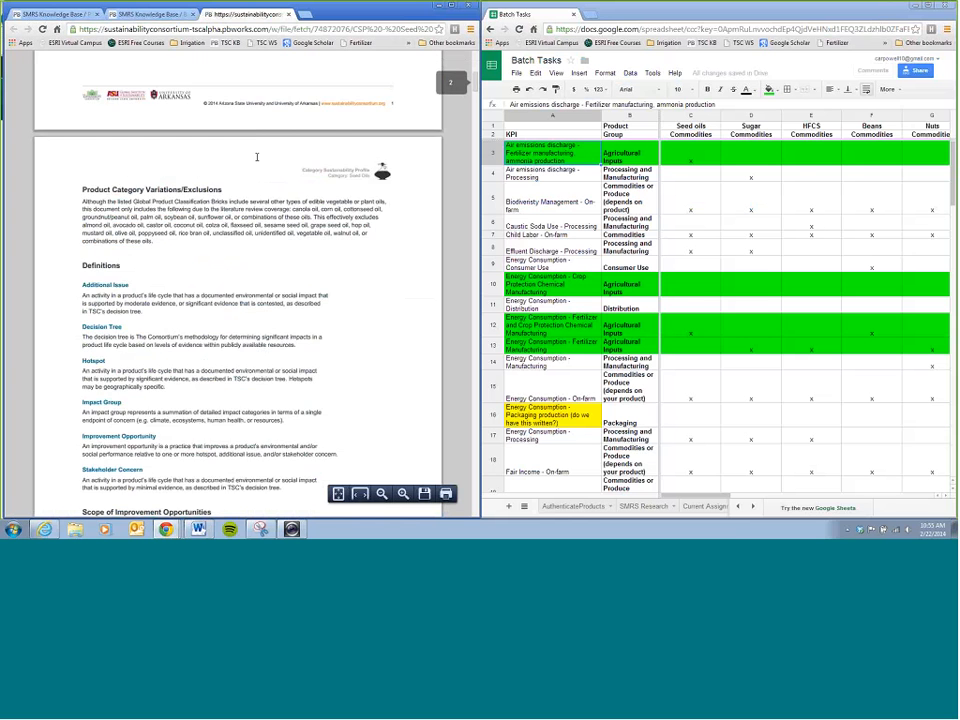
scroll(253, 171, "down", 20)
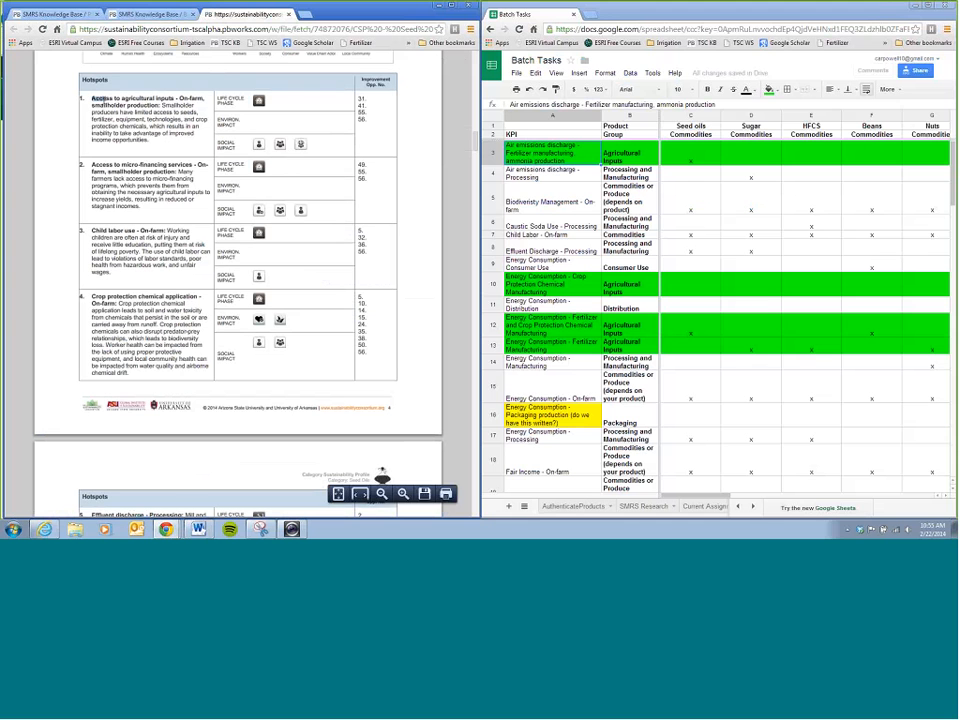
left_click_drag(92, 99, 160, 106)
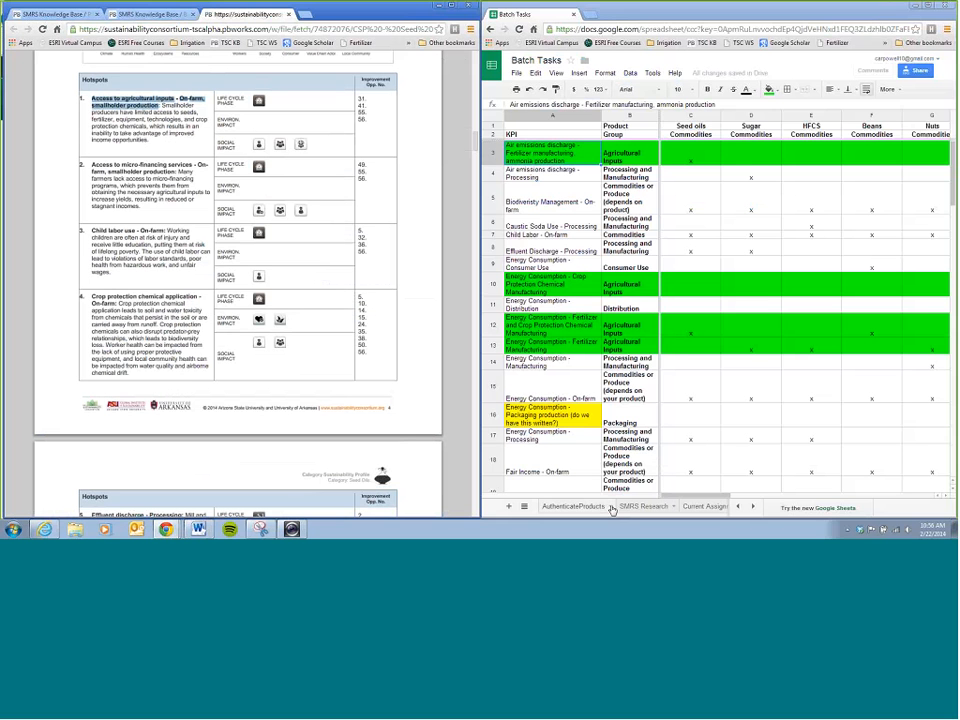
Search the hotspot column of the HotspotKPIMap sheet for the Access to agricultural inputs hotspot
left_click(752, 506)
left_click(752, 506)
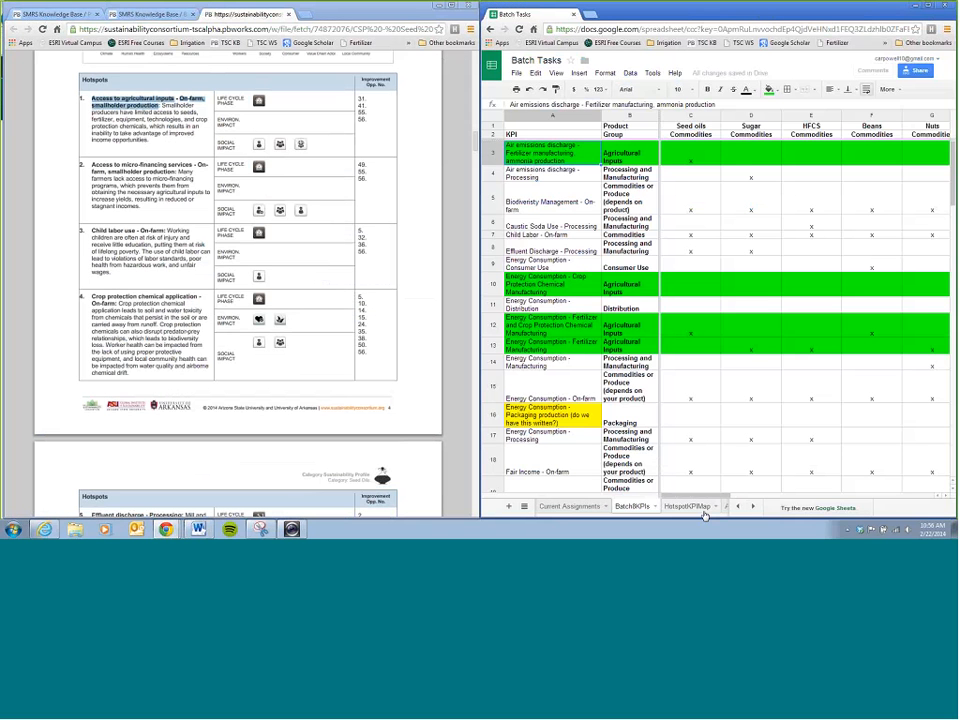
left_click(700, 508)
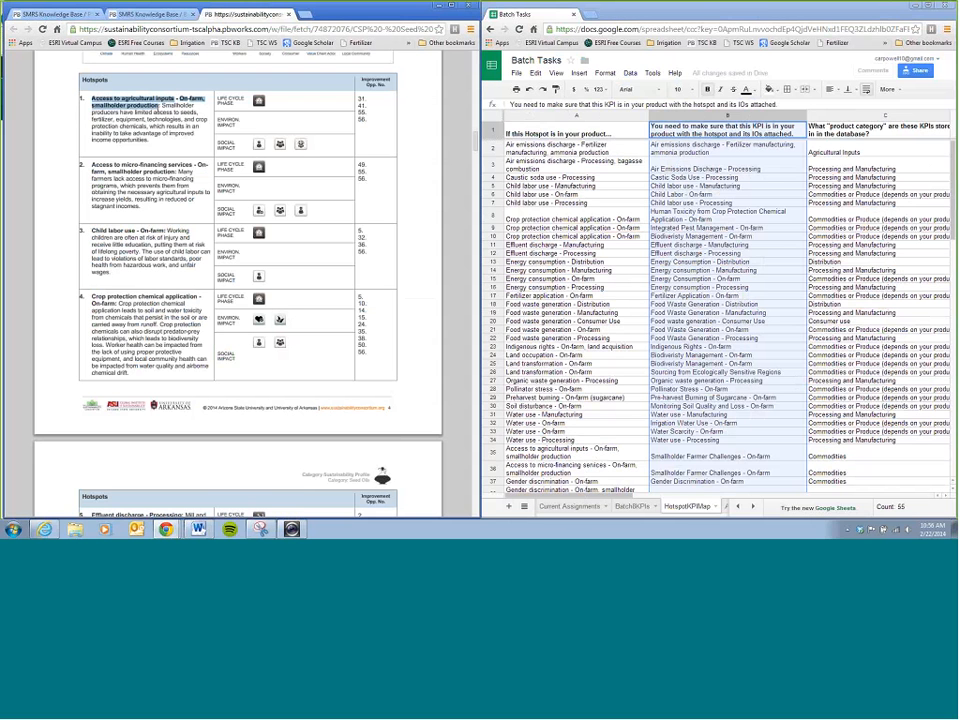
left_click(527, 219)
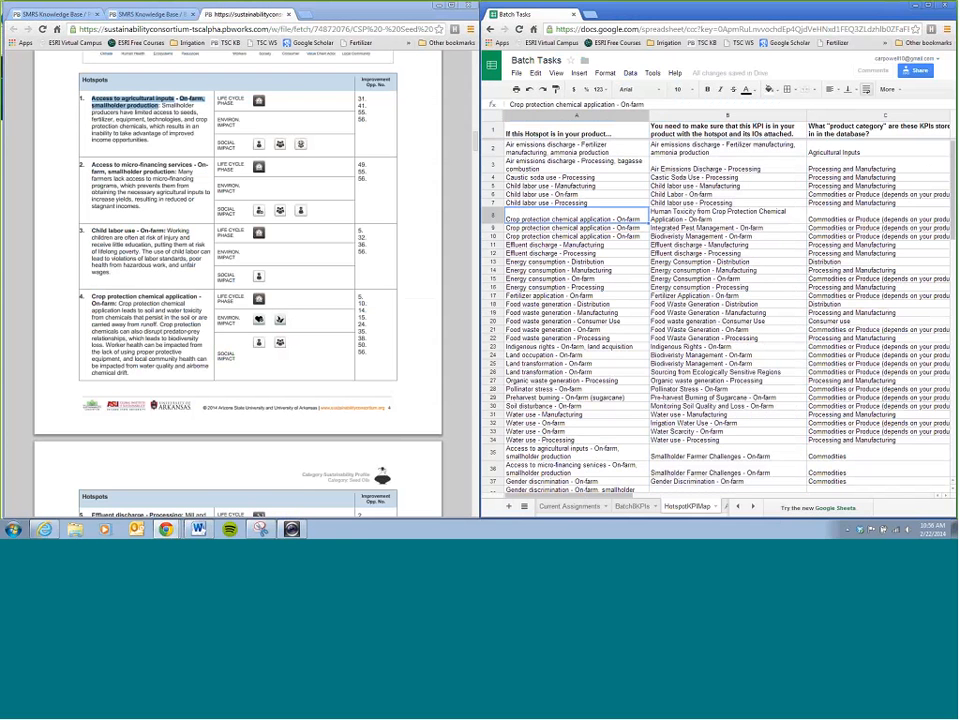
left_click(560, 178)
scroll(567, 300, "down", 5)
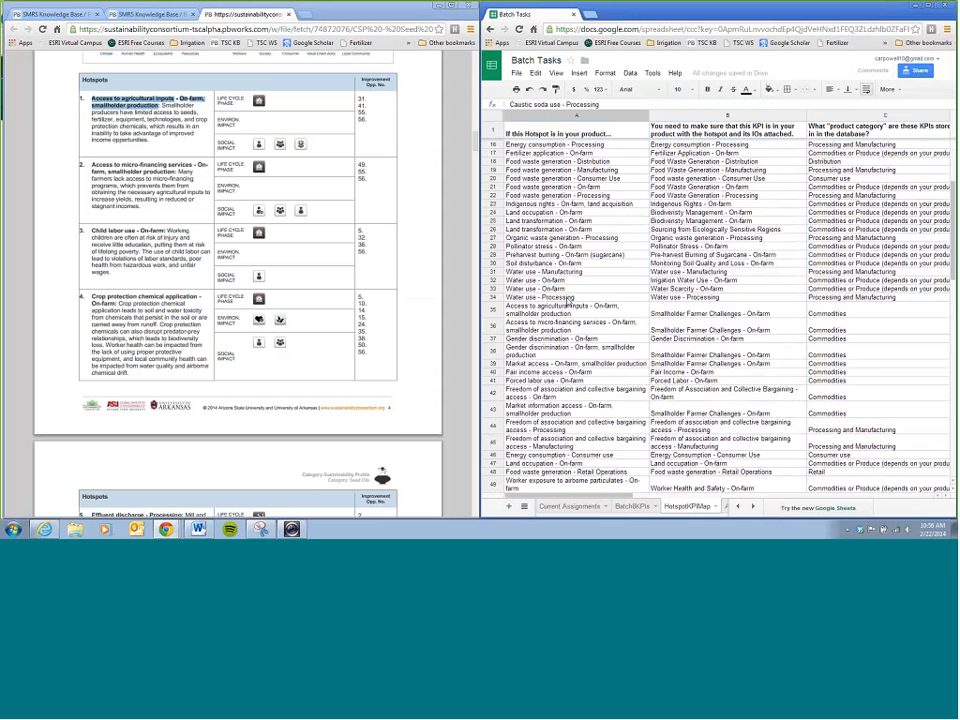
scroll(570, 300, "down", 4)
left_click(561, 294)
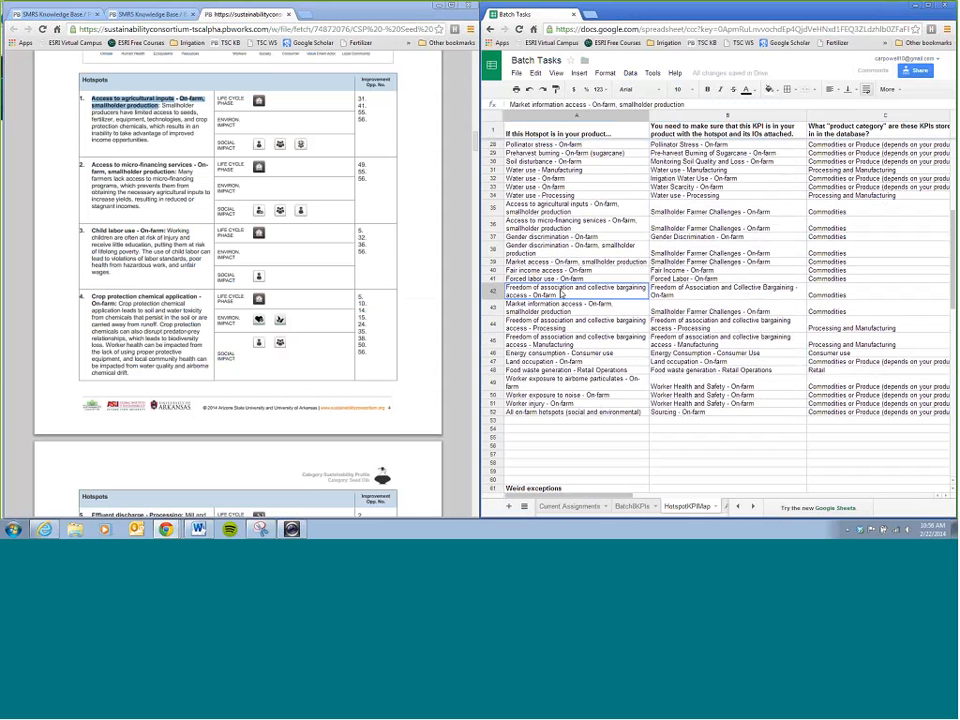
left_click(565, 271)
scroll(576, 229, "up", 8)
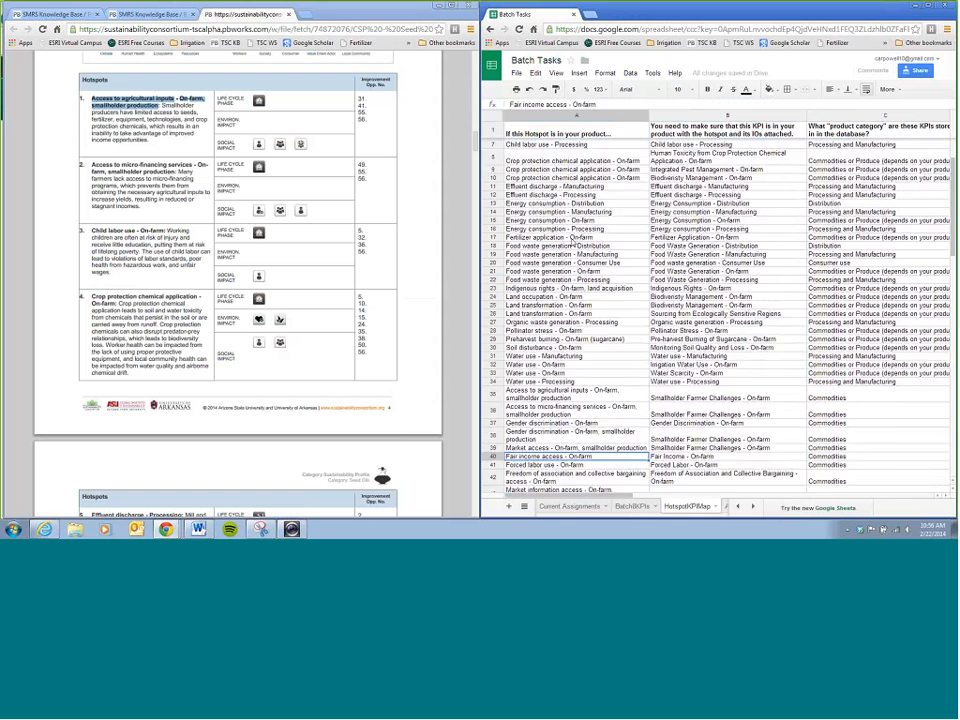
left_click_drag(611, 134, 883, 418)
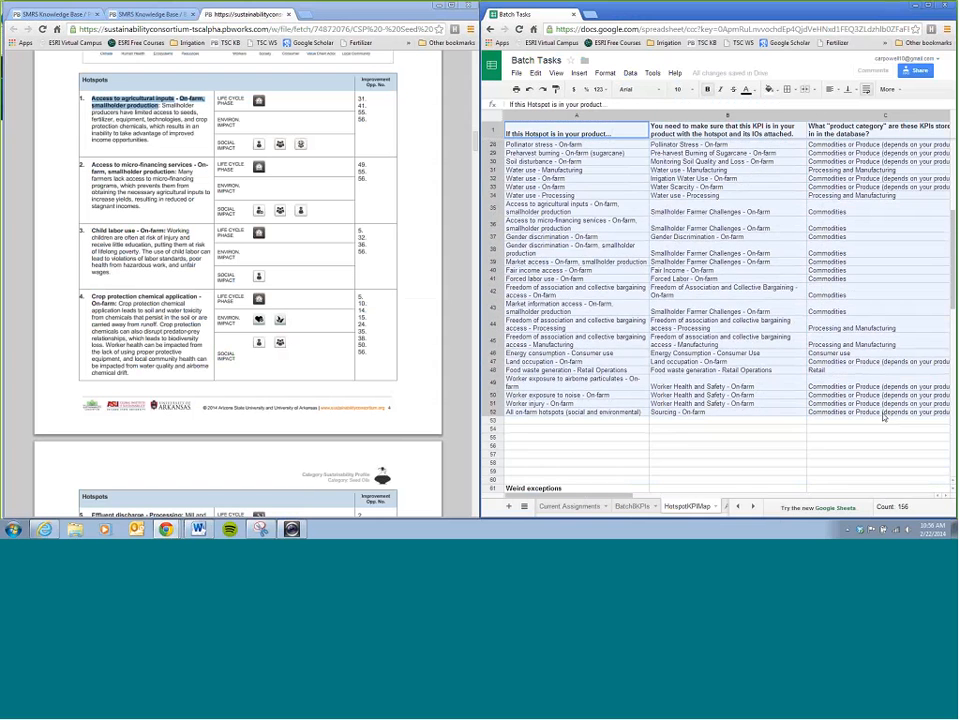
left_click(631, 73)
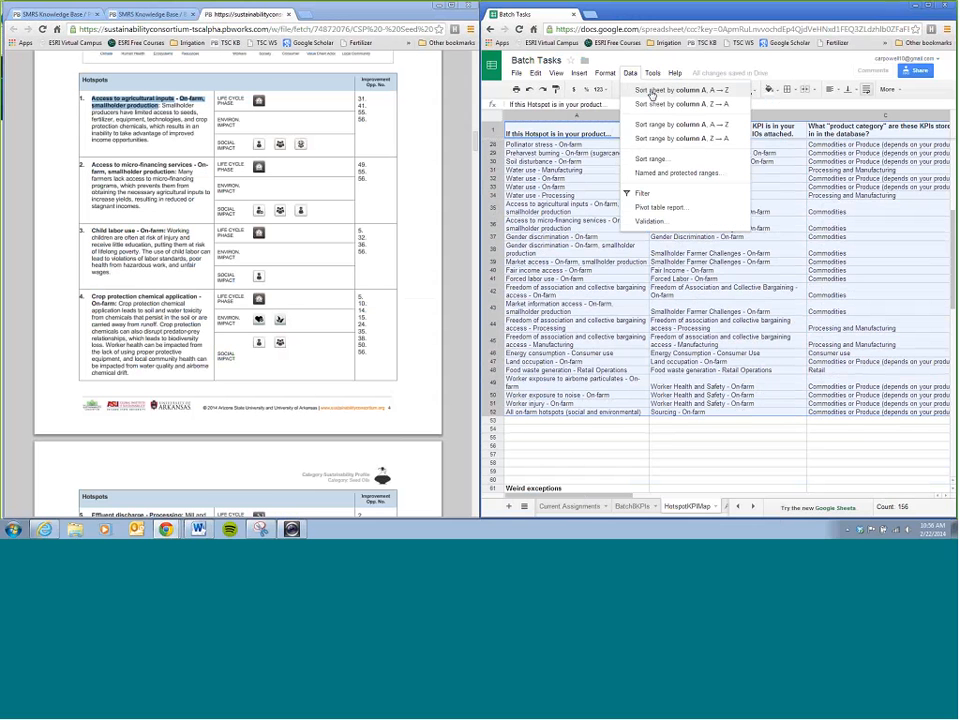
left_click(652, 91)
scroll(606, 148, "up", 5)
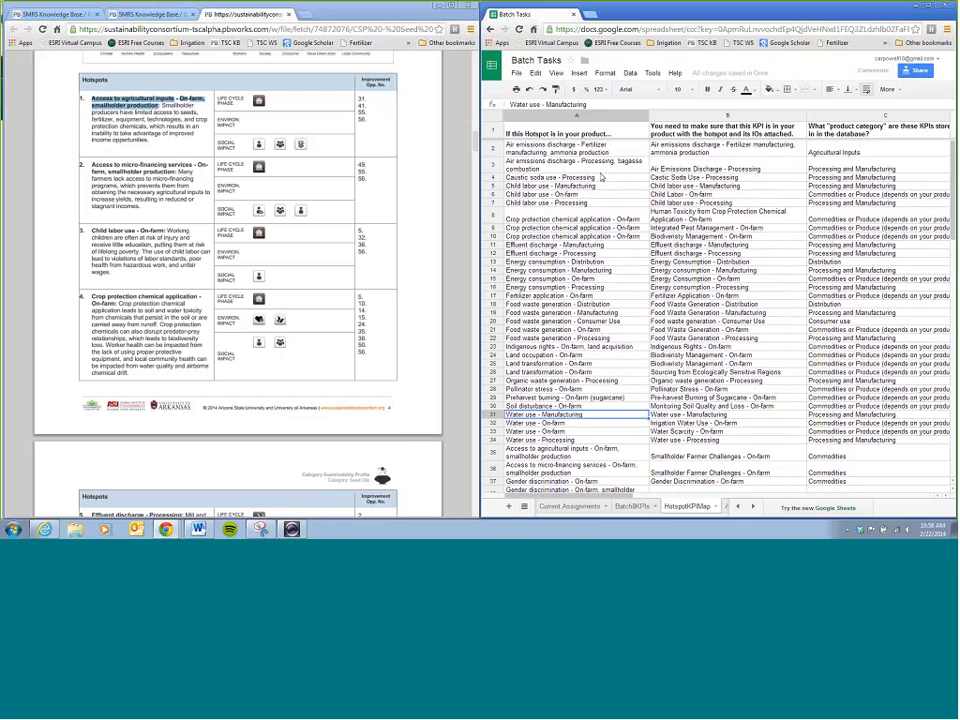
Sort the HotspotKPIMap range A2:C52 by column A from A to Z, leaving the header row and the exceptions below out
left_click(606, 148)
scroll(806, 163, "down", 5)
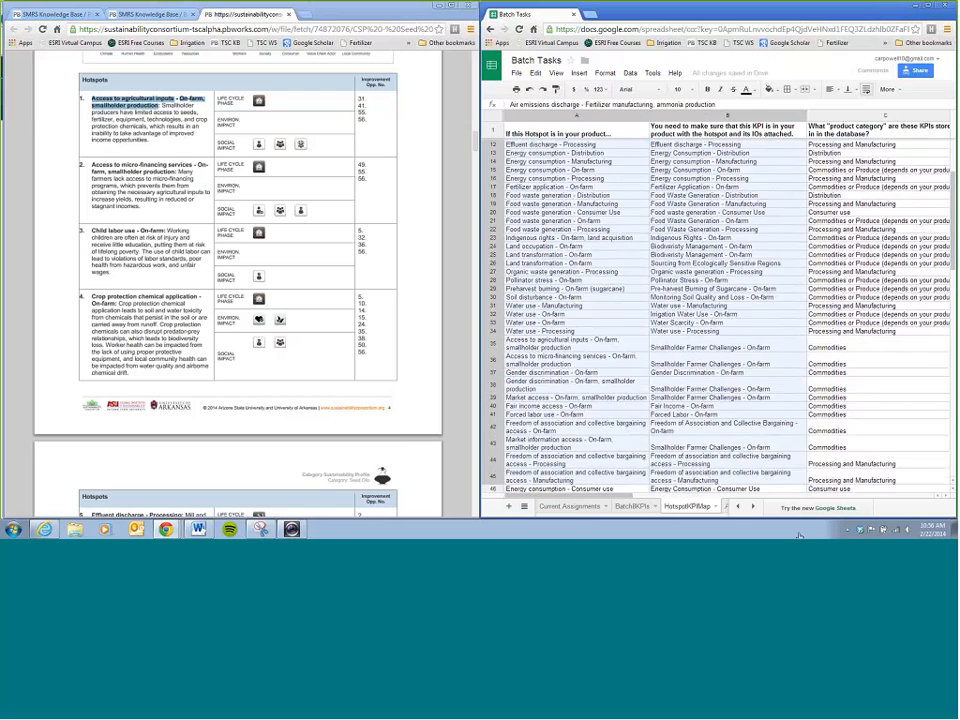
left_click(880, 270, "shift")
left_click(631, 73)
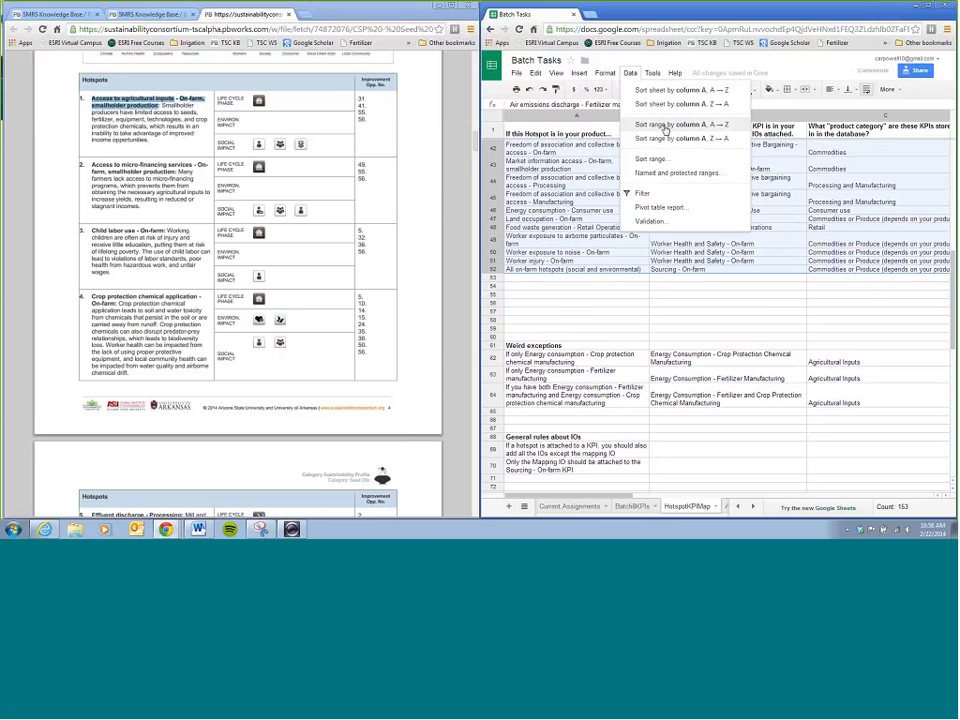
left_click(664, 126)
scroll(693, 212, "up", 10)
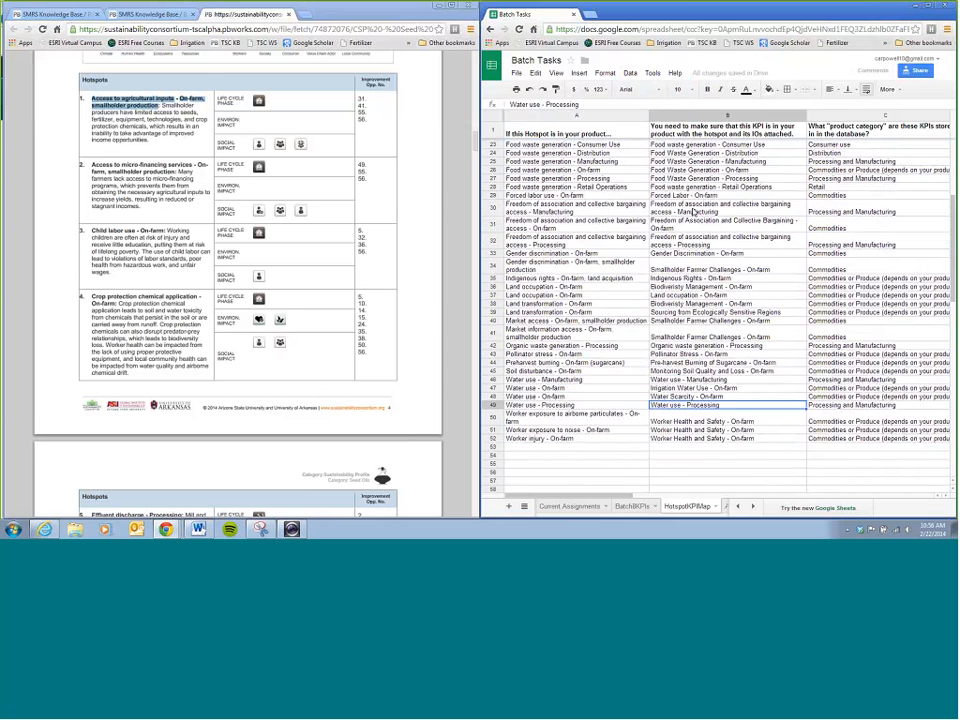
left_click(560, 227)
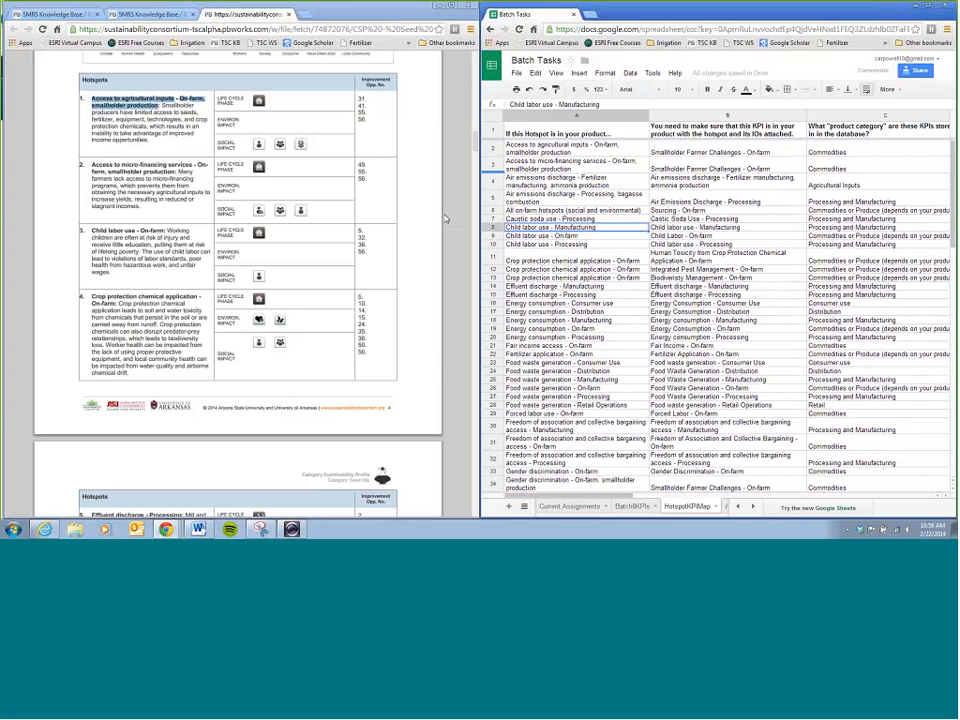
Look up the KPI mapped to Access to agricultural inputs - On-farm in row 2 and check its Seed oils mark in Batch8KPIs
left_click(497, 148)
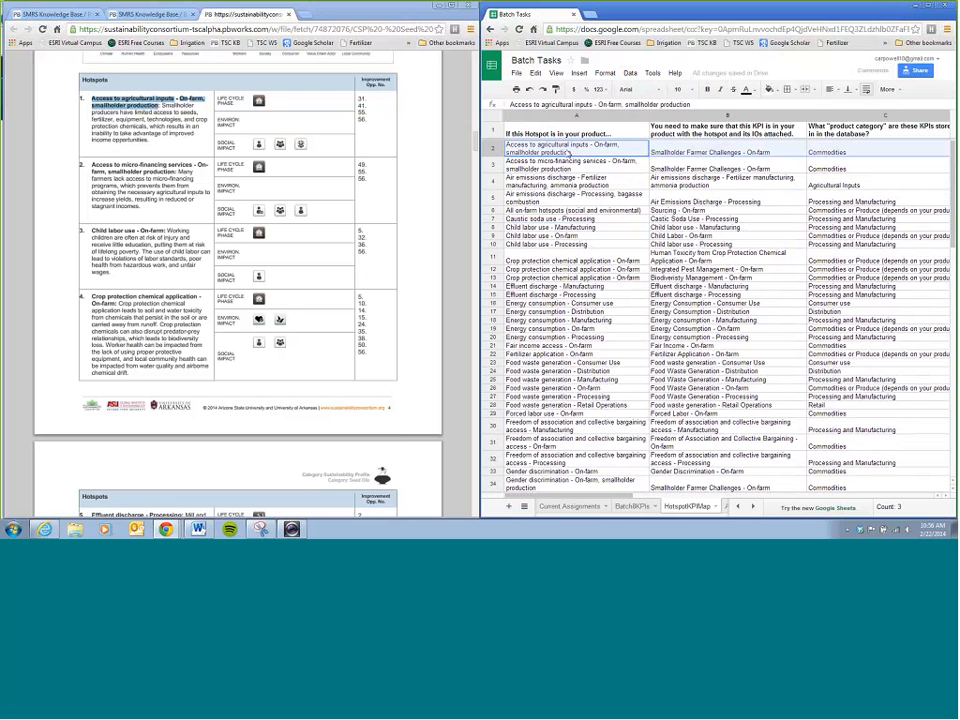
left_click(716, 157)
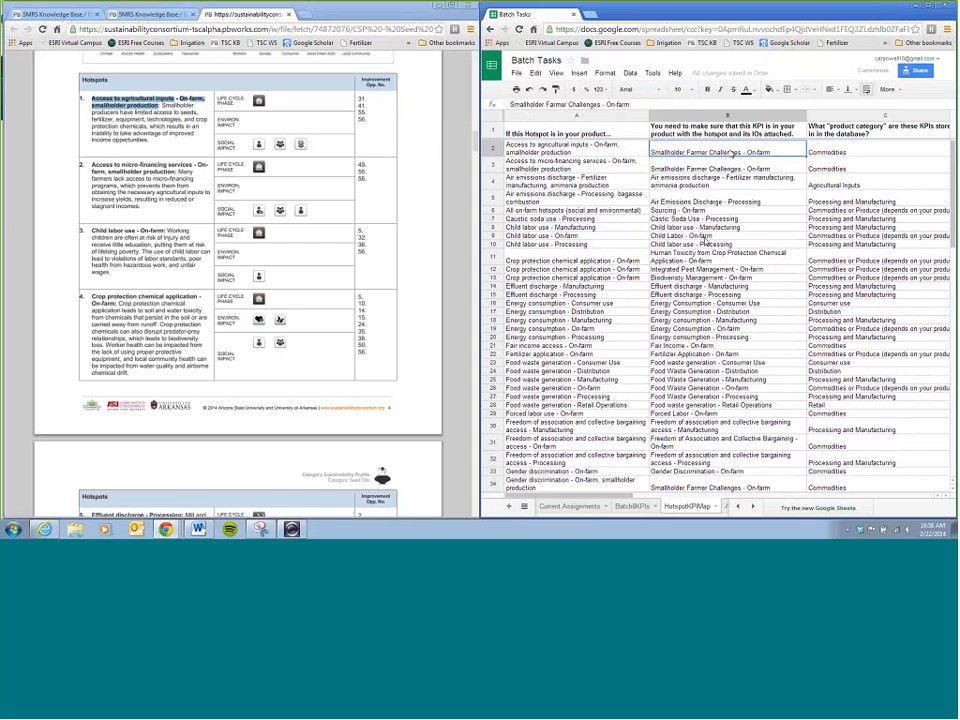
left_click(634, 506)
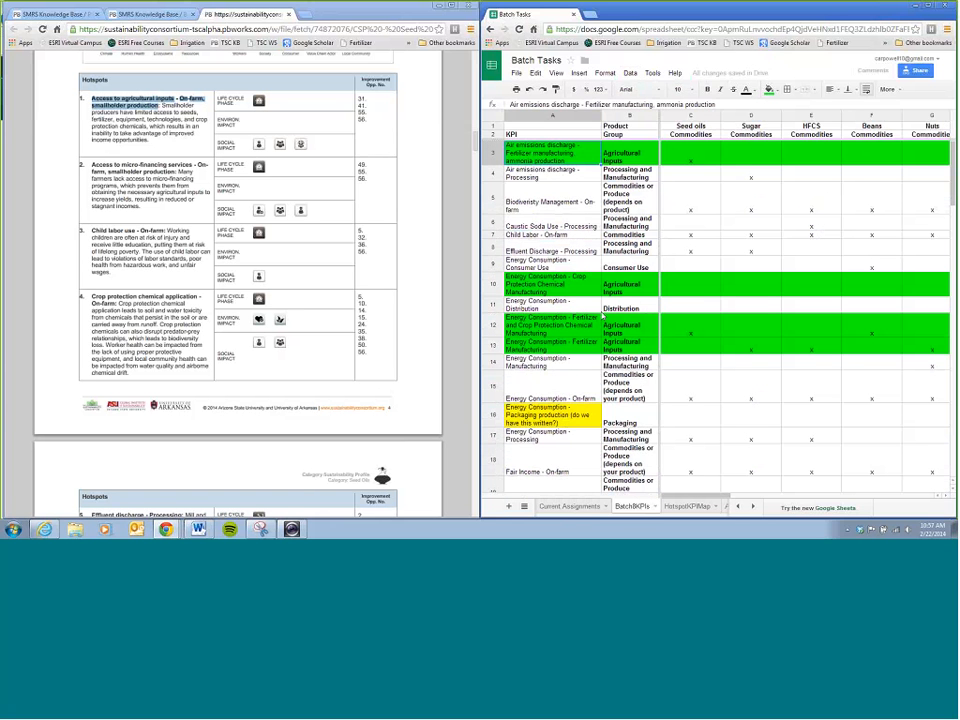
left_click(561, 116)
scroll(561, 241, "down", 5)
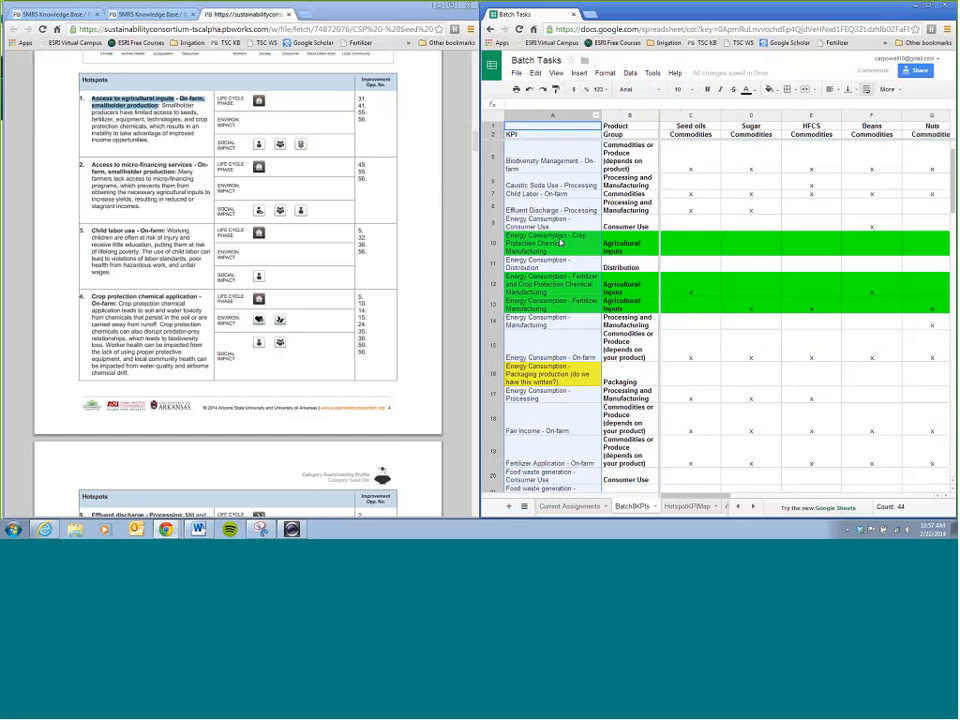
scroll(558, 257, "down", 8)
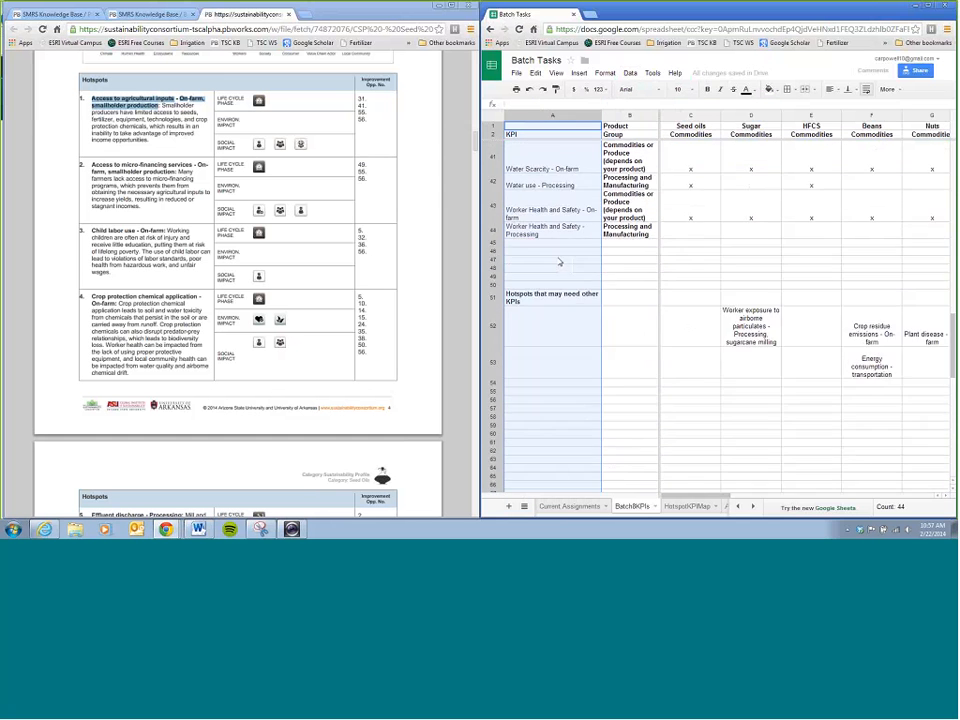
scroll(561, 263, "up", 4)
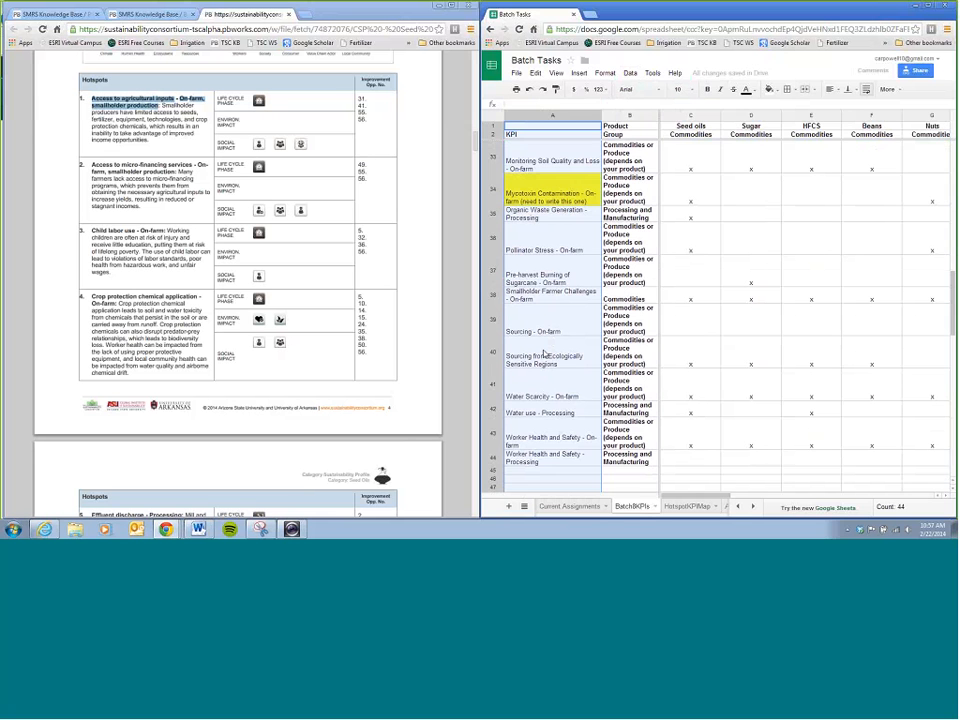
left_click(558, 295)
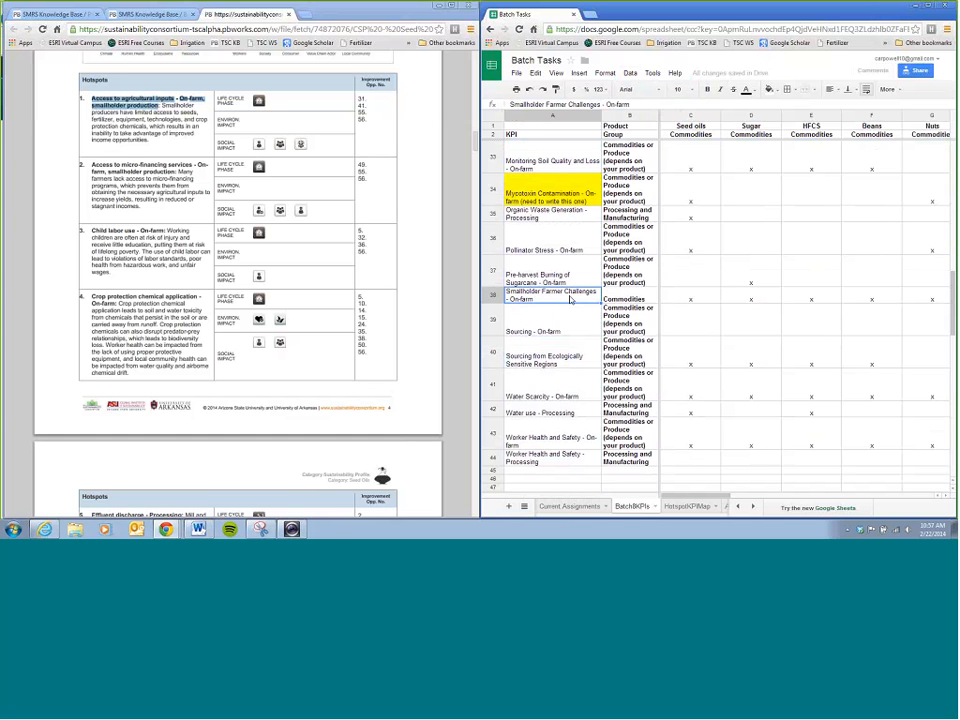
left_click(681, 299)
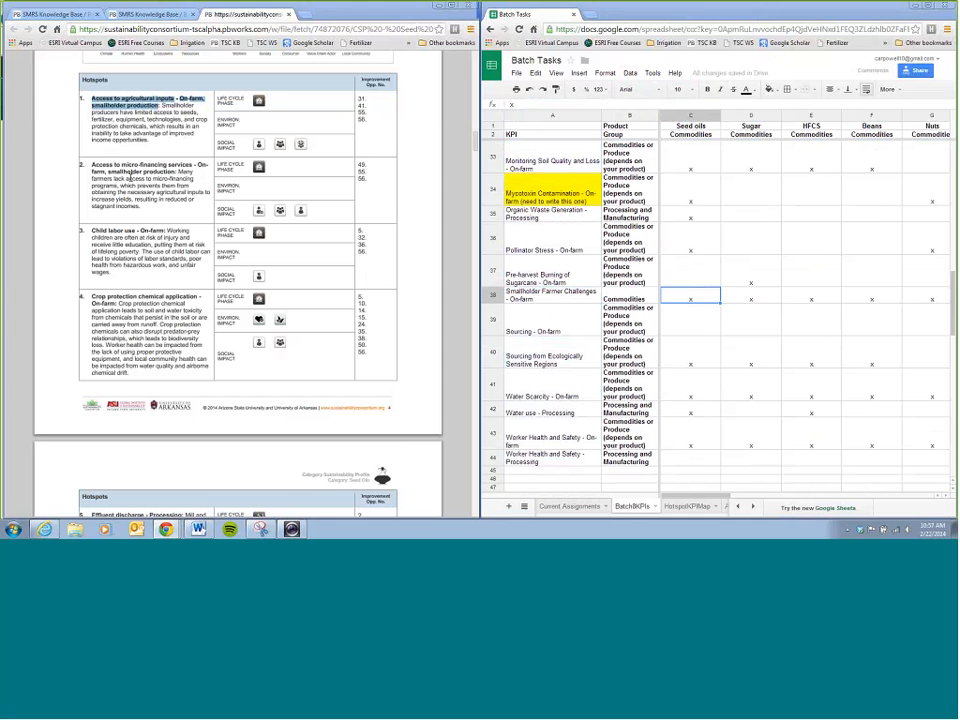
Highlight the CSP hotspot Access to micro-financing services - On-farm, and check its mapped KPI in HotspotKPIMap against Batch8KPIs
left_click(93, 164)
left_click_drag(93, 164, 177, 172)
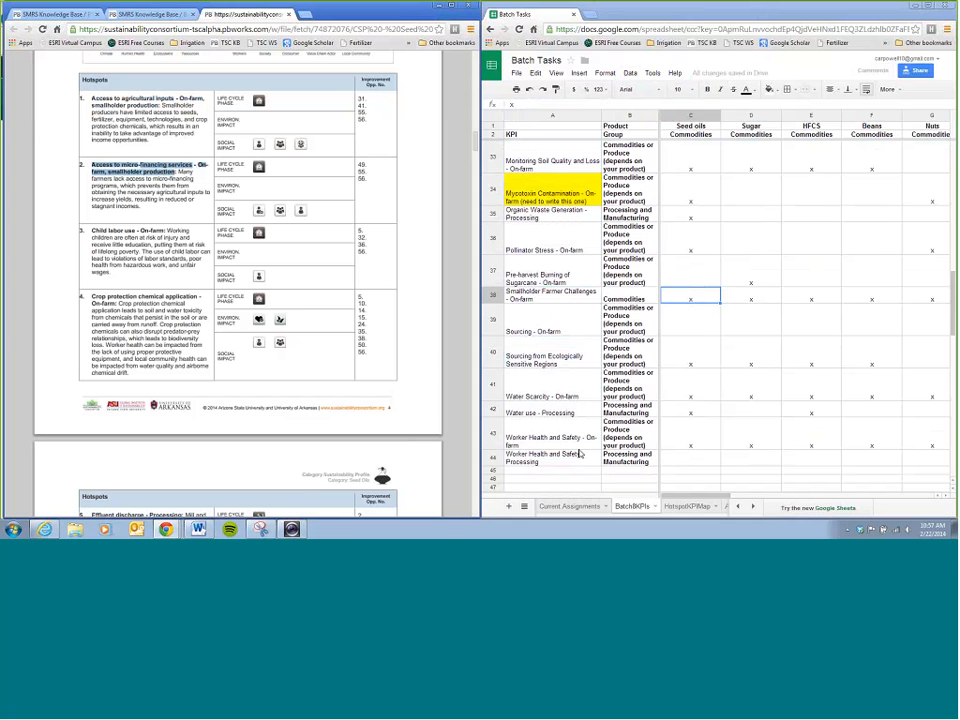
left_click(675, 507)
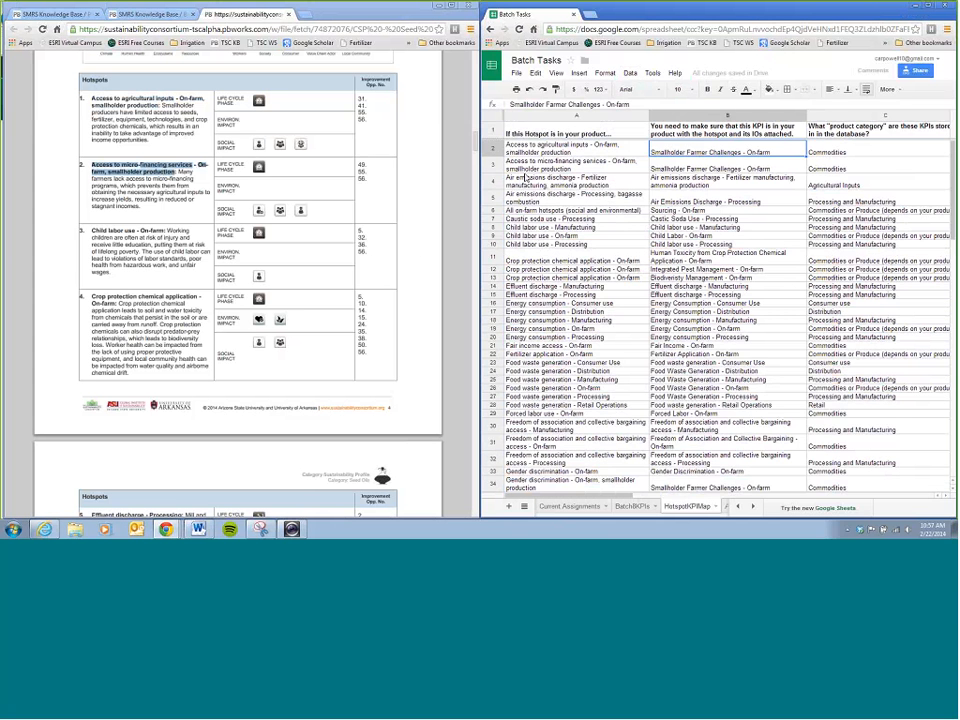
left_click(531, 171)
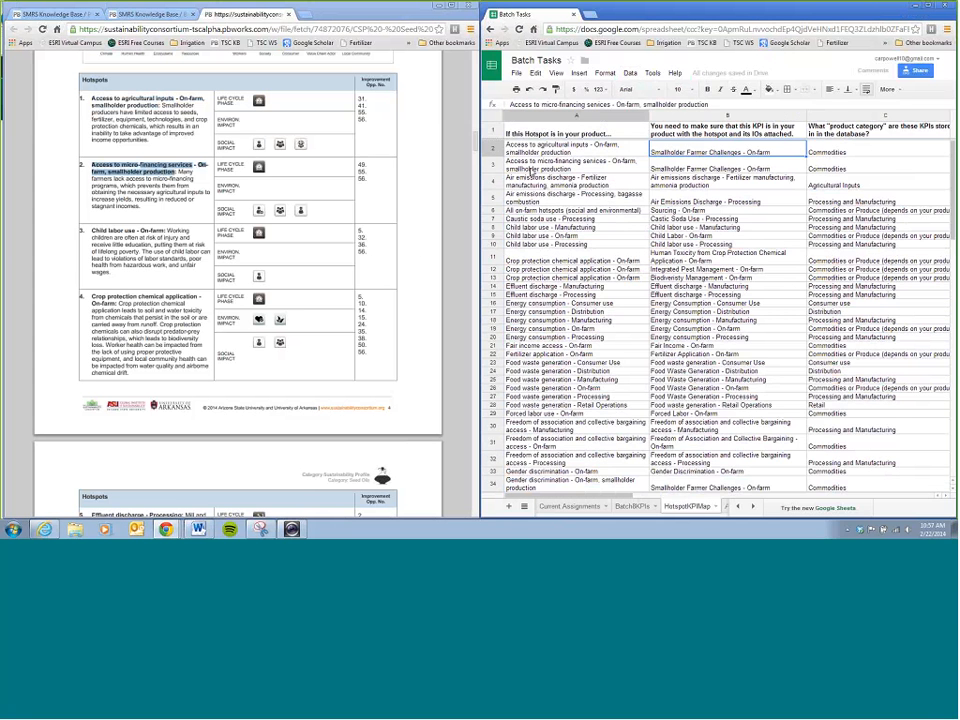
left_click(670, 170)
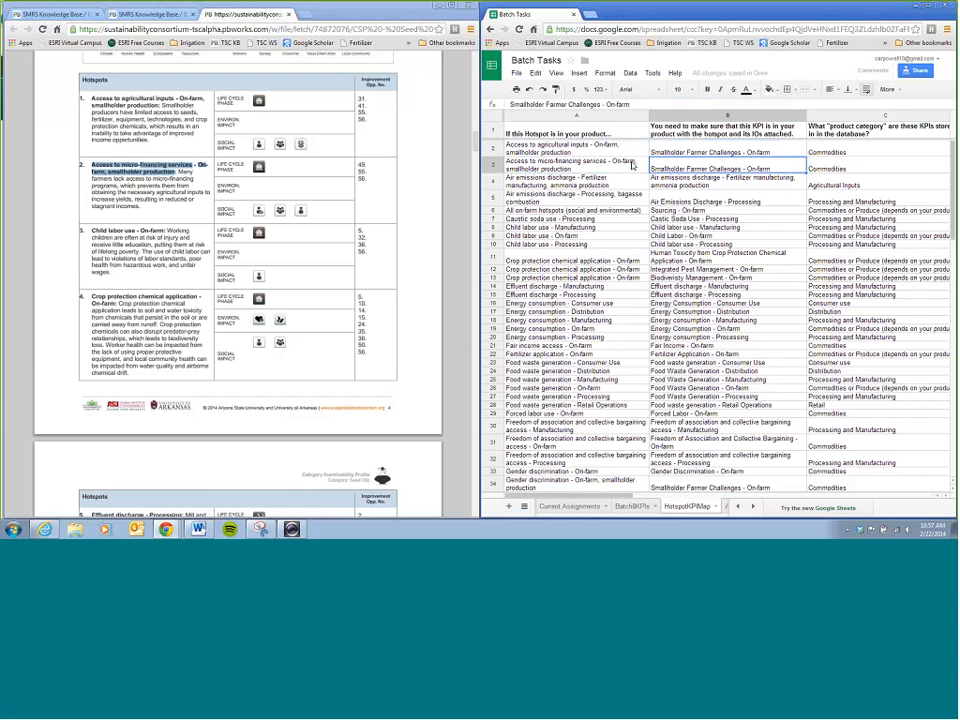
left_click(631, 166)
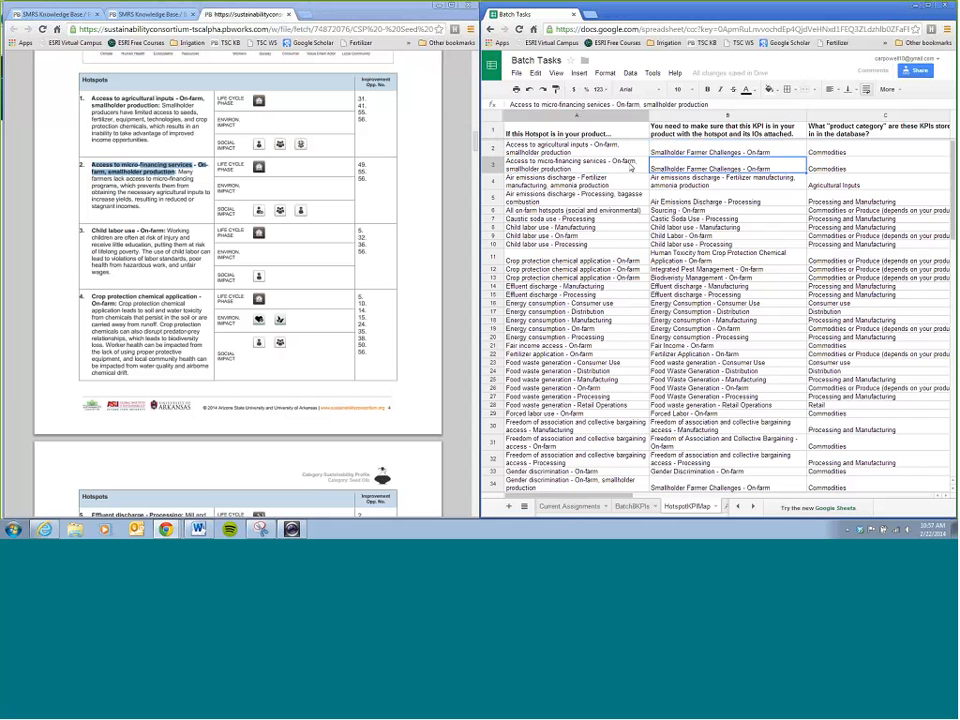
left_click(632, 506)
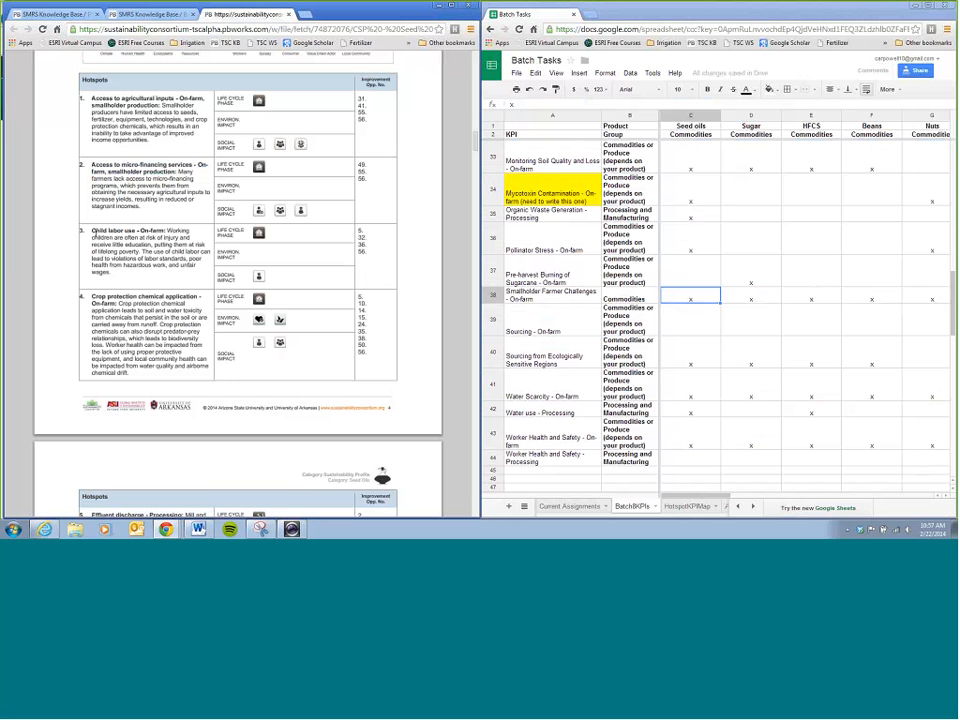
Highlight the CSP hotspot Child labor use - On-farm, look up its KPI in HotspotKPIMap, and locate that KPI in Batch8KPIs
left_click_drag(90, 231, 165, 233)
left_click(690, 507)
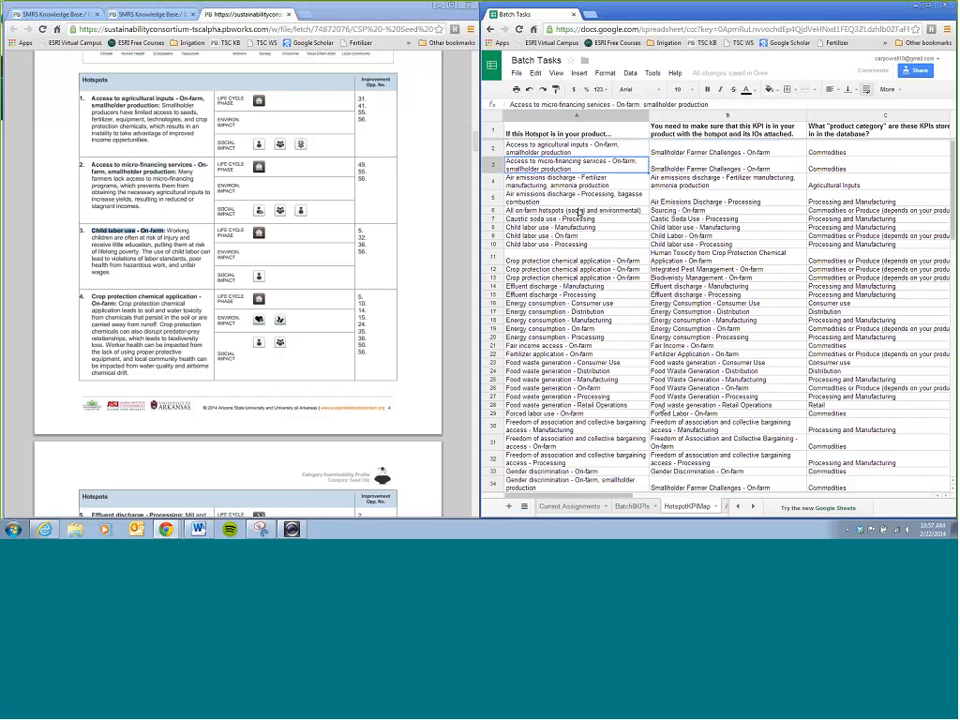
left_click(557, 238)
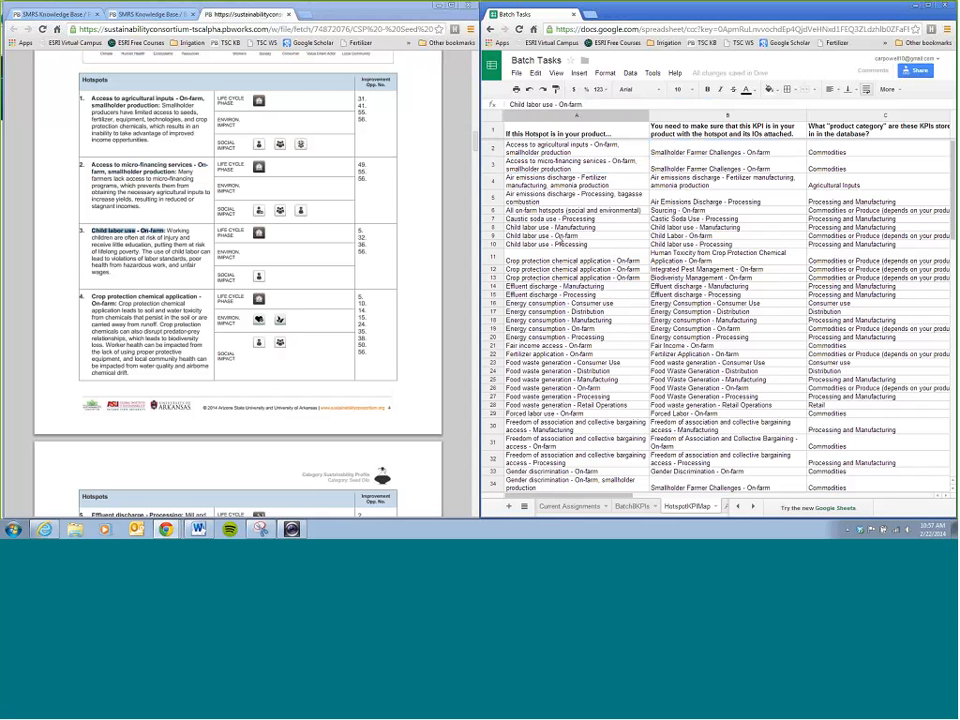
left_click(494, 236)
left_click(676, 237)
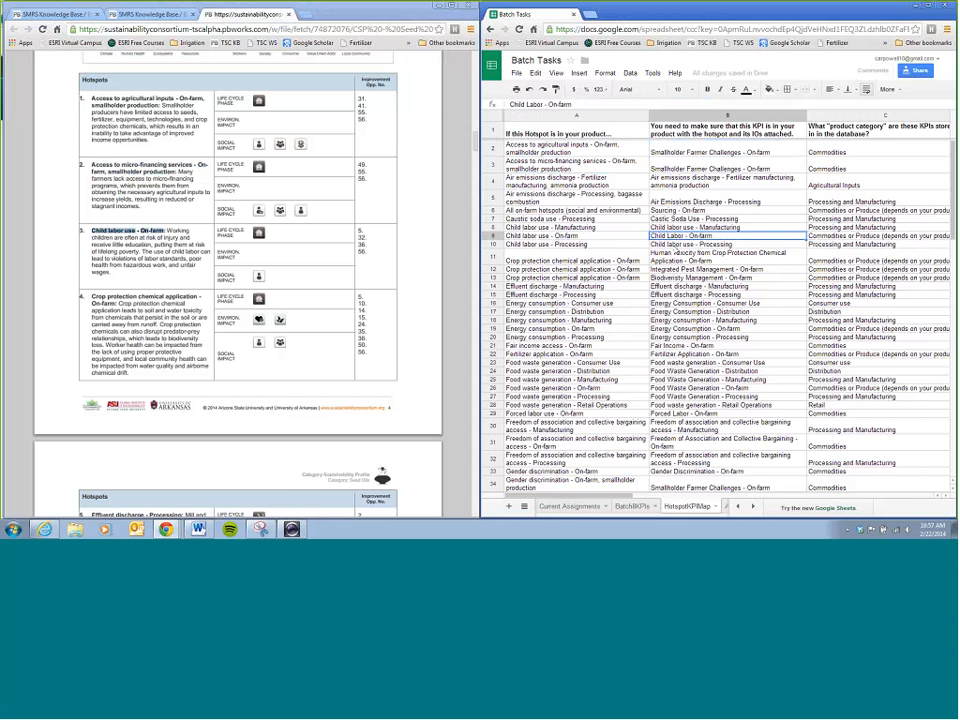
left_click(632, 506)
scroll(563, 336, "up", 15)
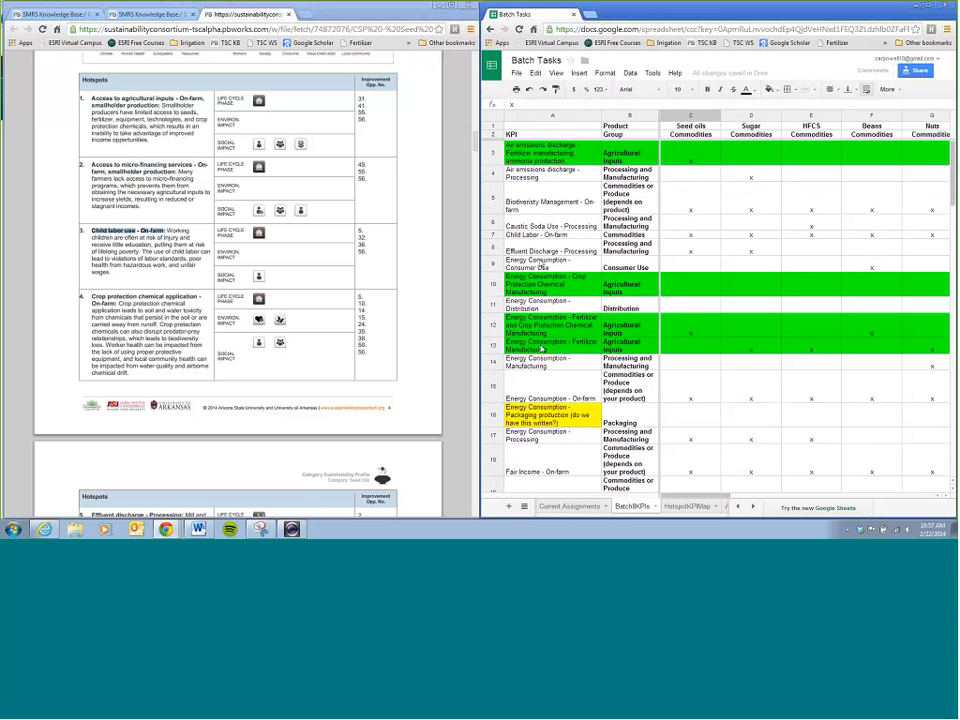
left_click(565, 234)
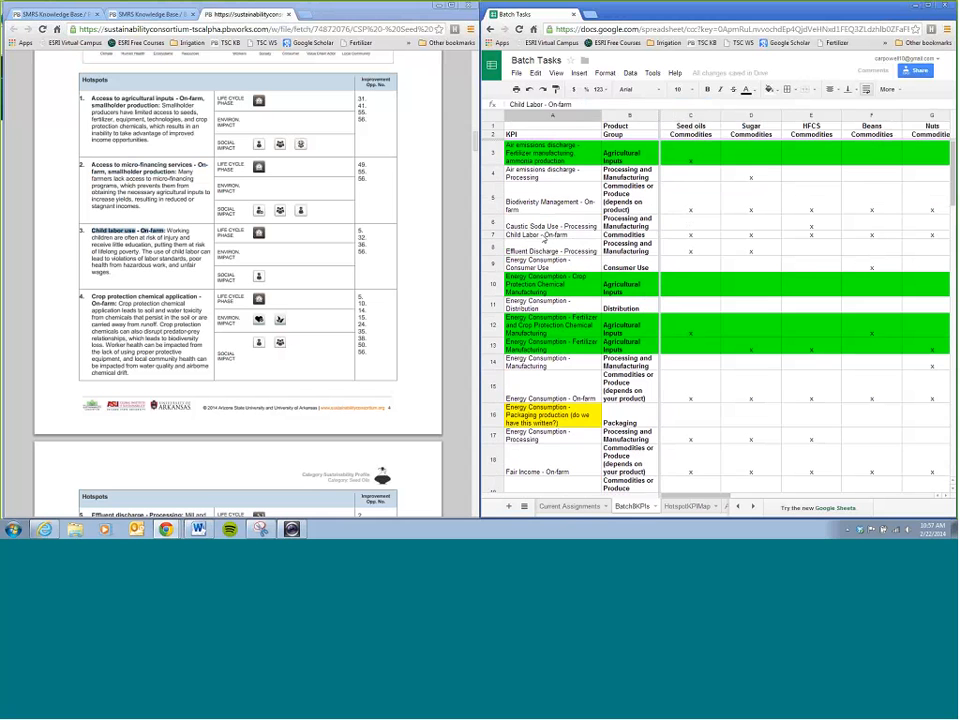
Check the Seed oils mark for Child Labor - On-farm, and highlight the CSP hotspot Crop protection chemical application - On-farm
left_click(673, 233)
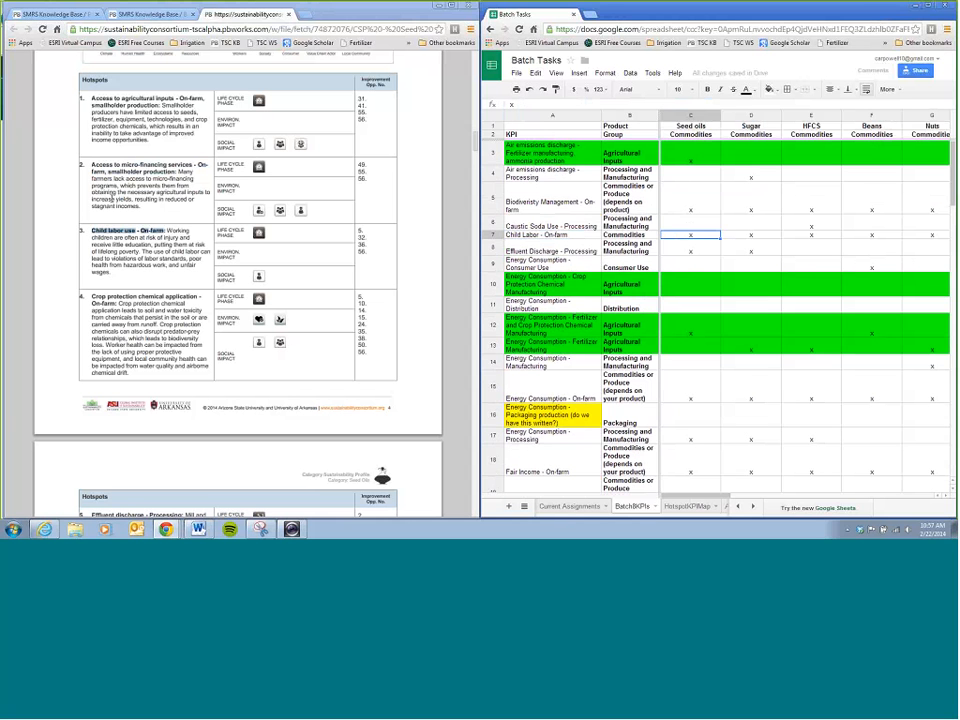
scroll(85, 205, "down", 3)
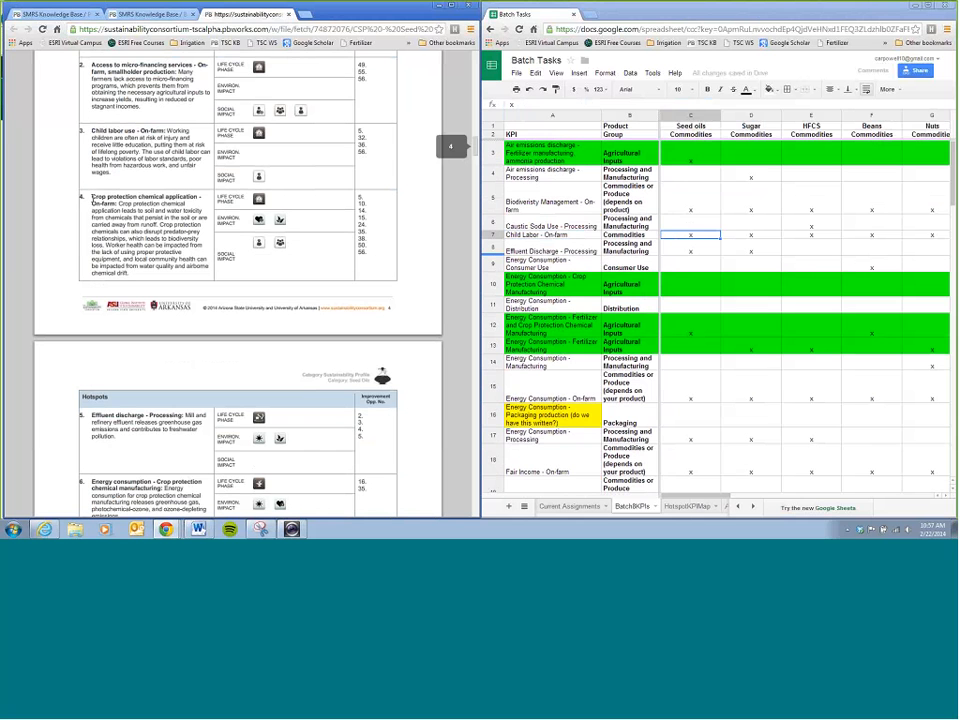
left_click_drag(91, 197, 116, 205)
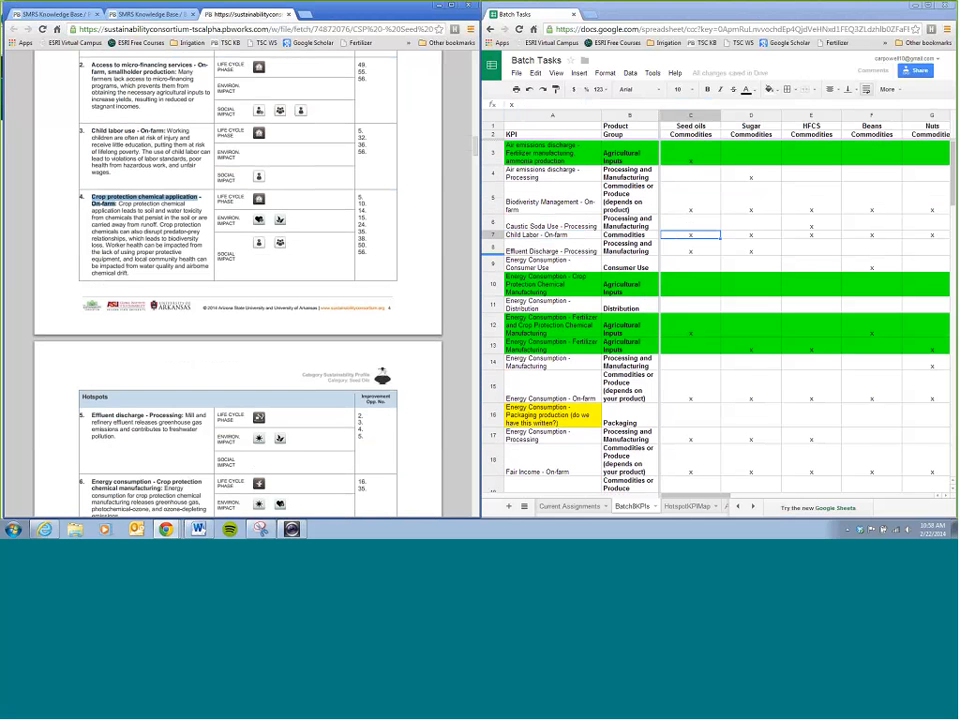
Look up every KPI mapped to Crop protection chemical application - On-farm in HotspotKPIMap rows 11 to 13
left_click(680, 507)
scroll(585, 303, "down", 1)
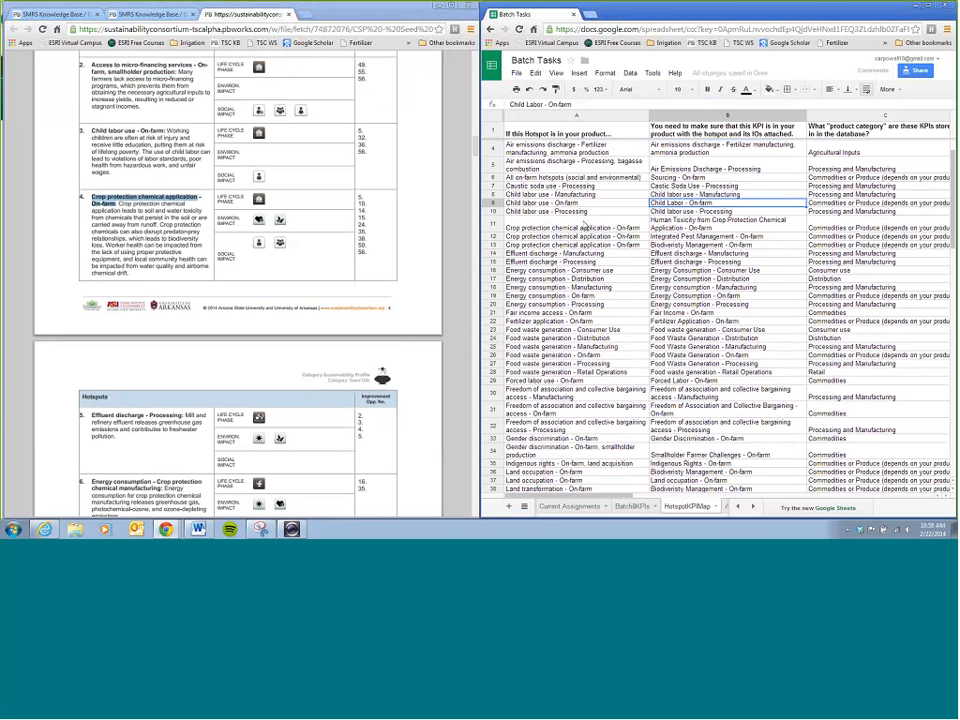
left_click(600, 228)
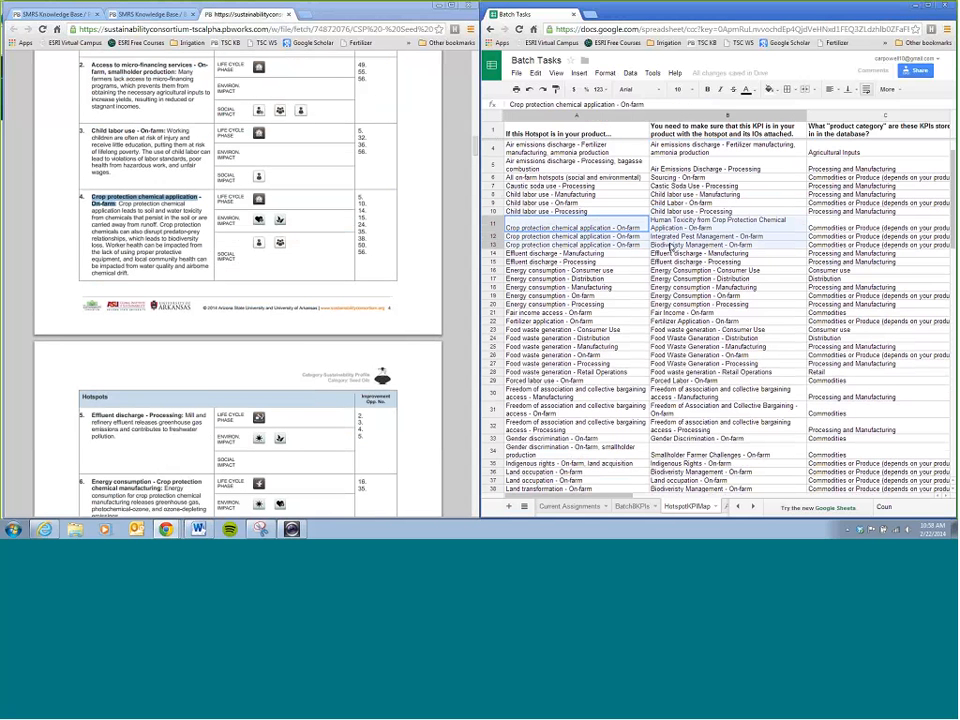
key("Right")
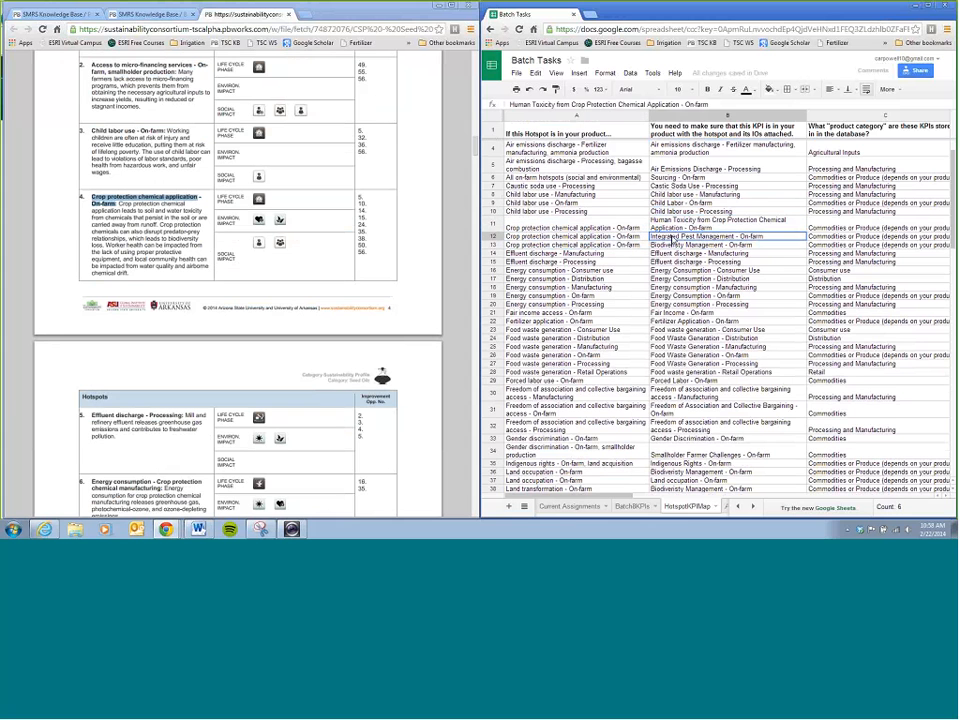
key("Down")
key("Down")
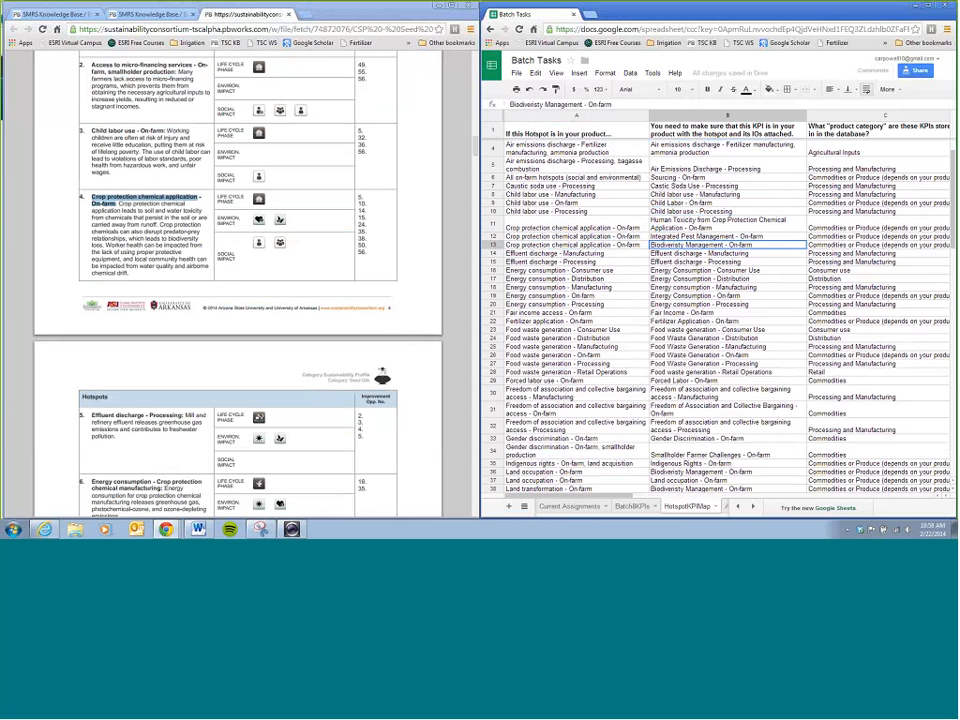
key("shift+Up")
key("shift+Up")
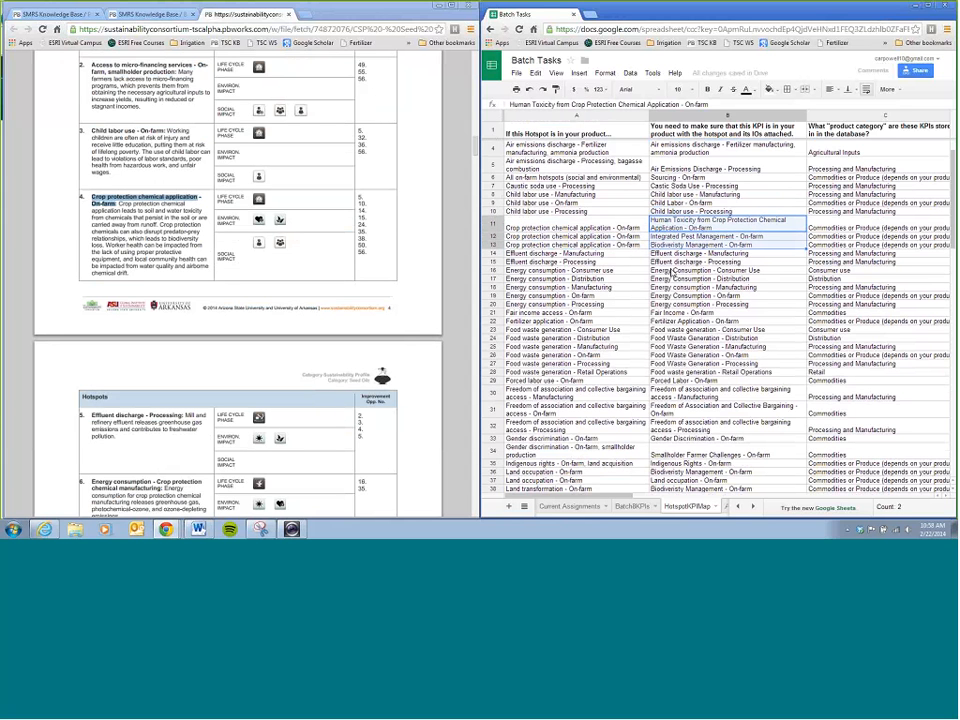
Check the Seed oils marks in Batch8KPIs for Human Toxicity from Crop Protection Chemical Application, Integrated Pest Management and Biodiversity Management - On-farm
left_click(640, 506)
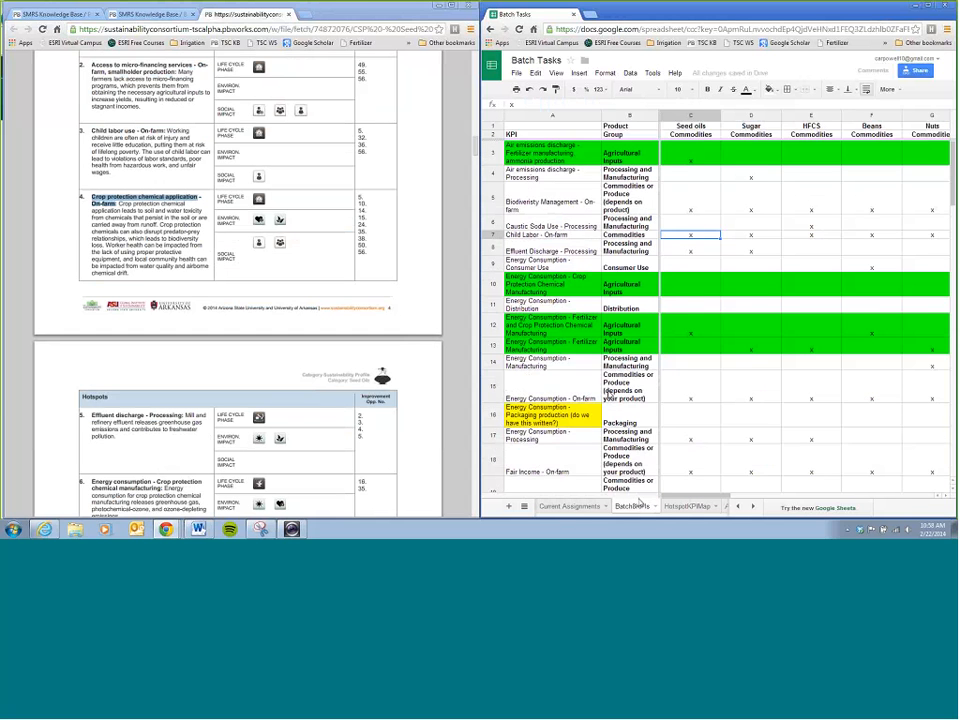
scroll(608, 394, "down", 1)
scroll(605, 394, "down", 5)
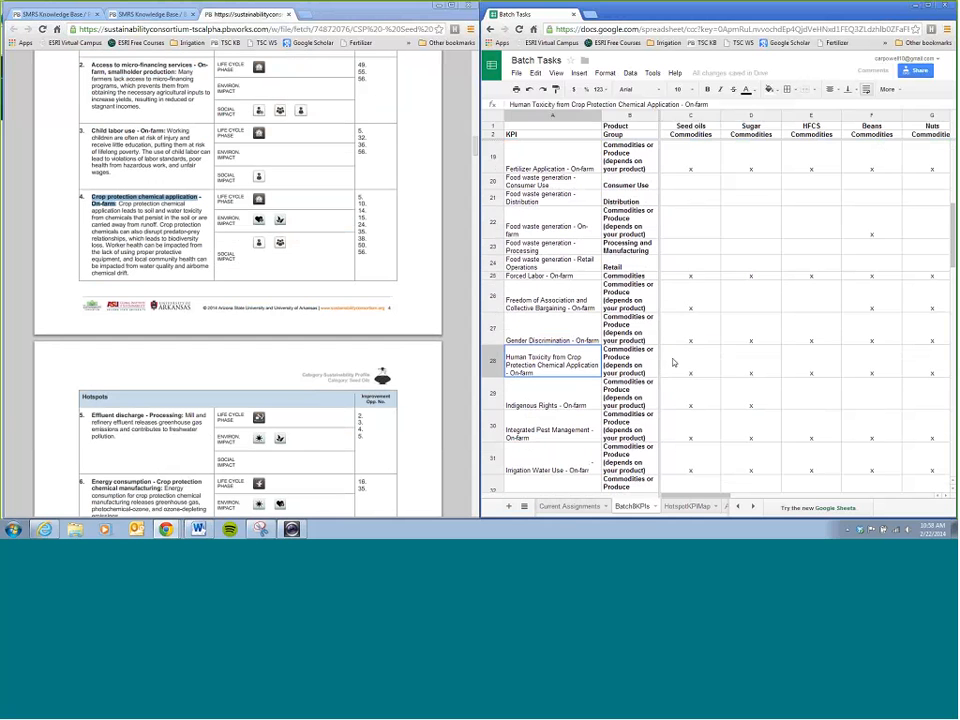
left_click(681, 366)
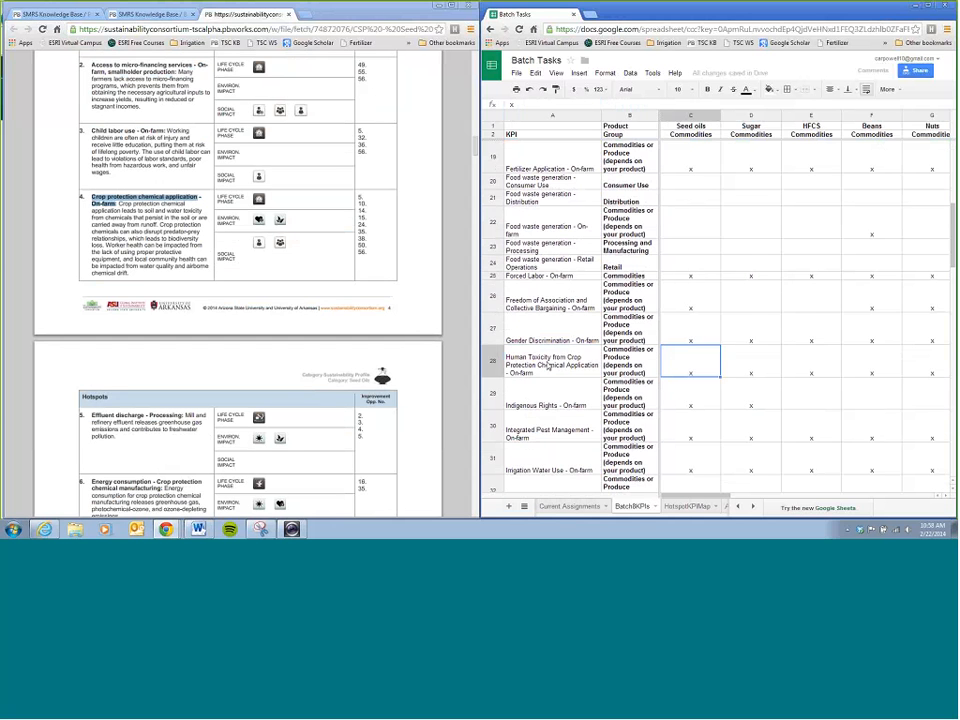
scroll(548, 366, "down", 2)
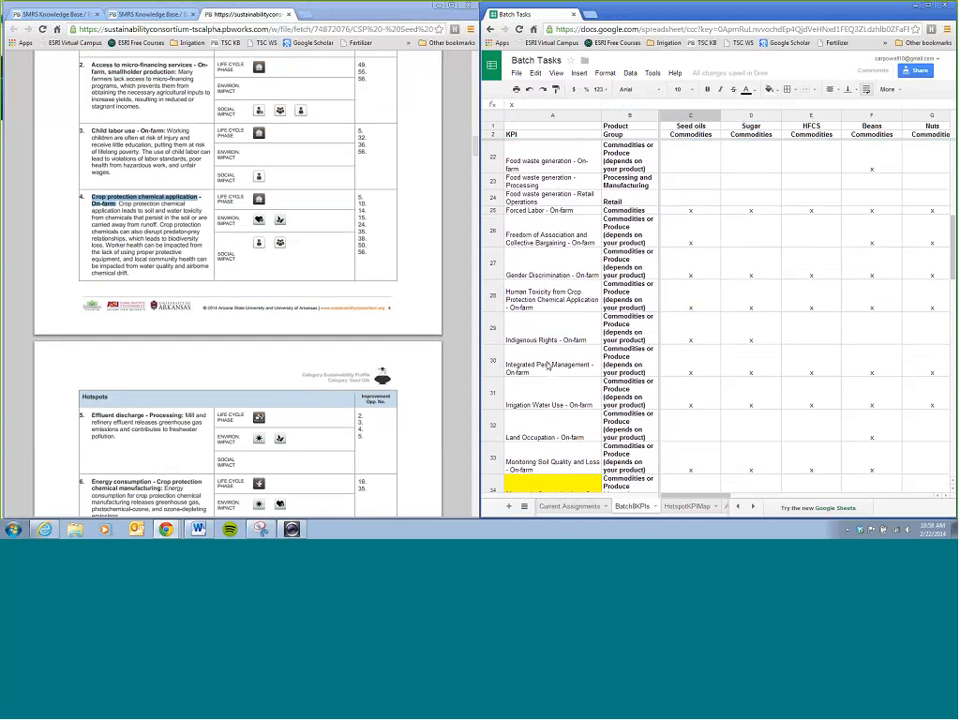
left_click(548, 366)
left_click(688, 366)
scroll(557, 375, "up", 3)
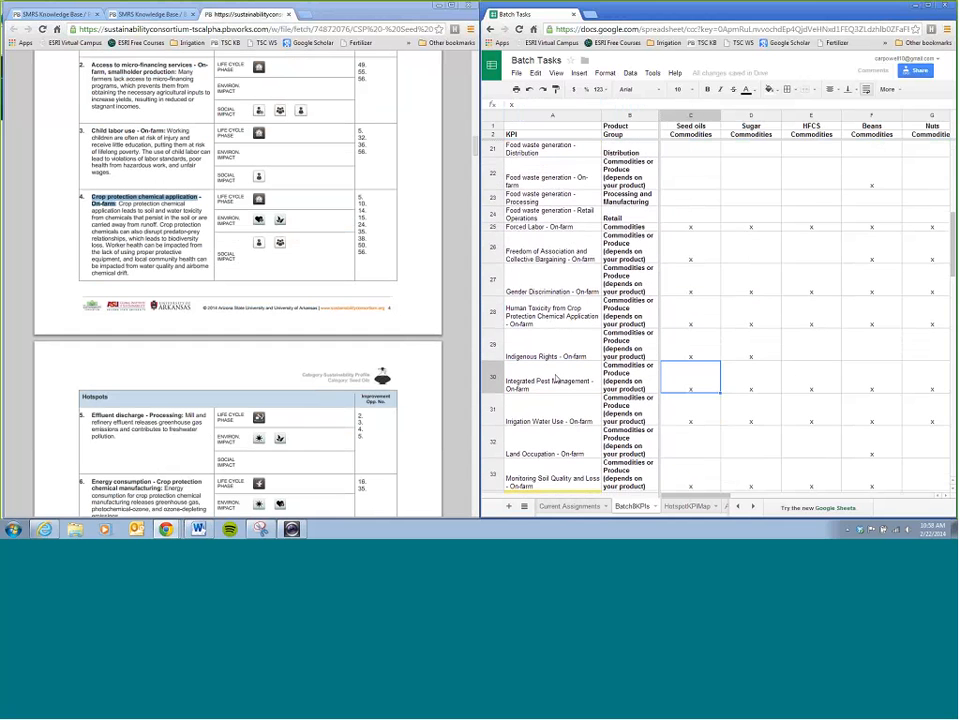
scroll(557, 378, "up", 5)
left_click(538, 203)
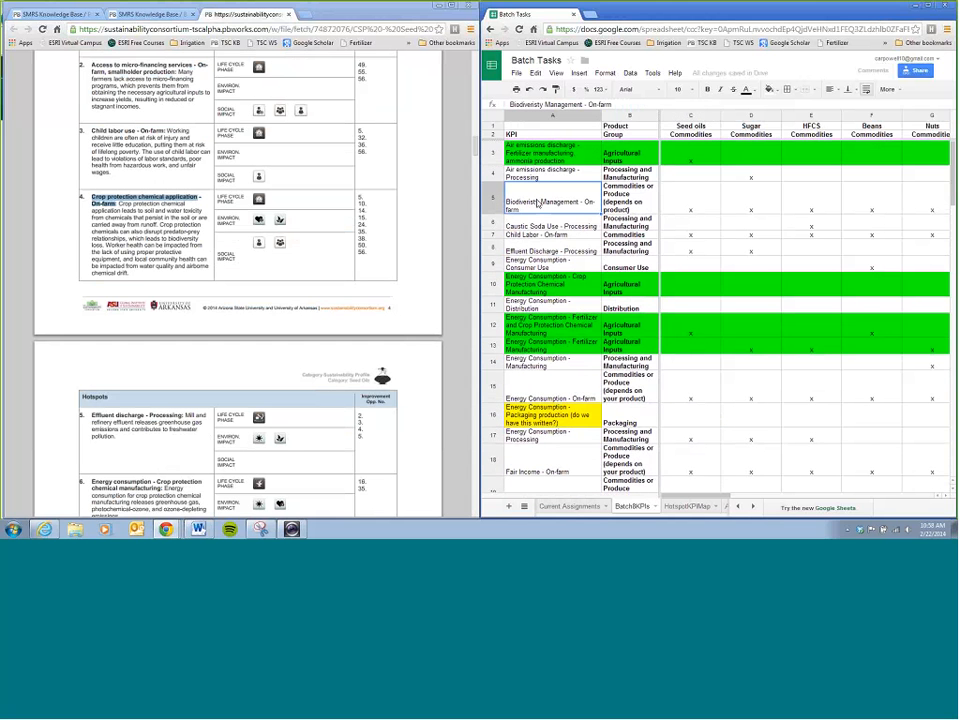
left_click(677, 201)
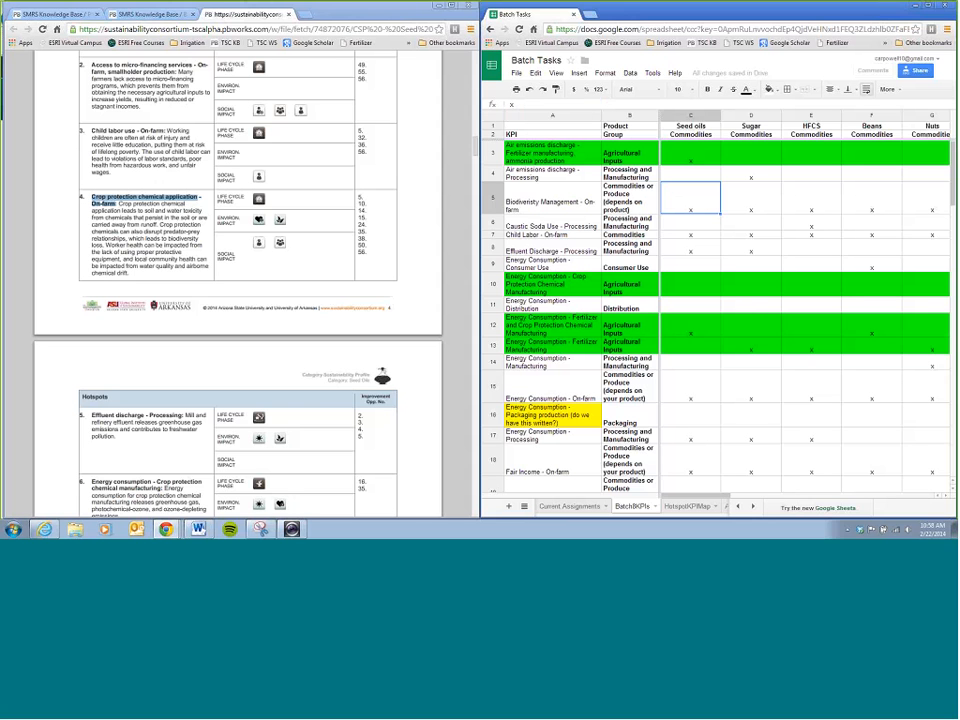
Look through the remaining Seed Oils CSP hotspots for ones limited to particular products
left_click(132, 211)
scroll(133, 213, "down", 3)
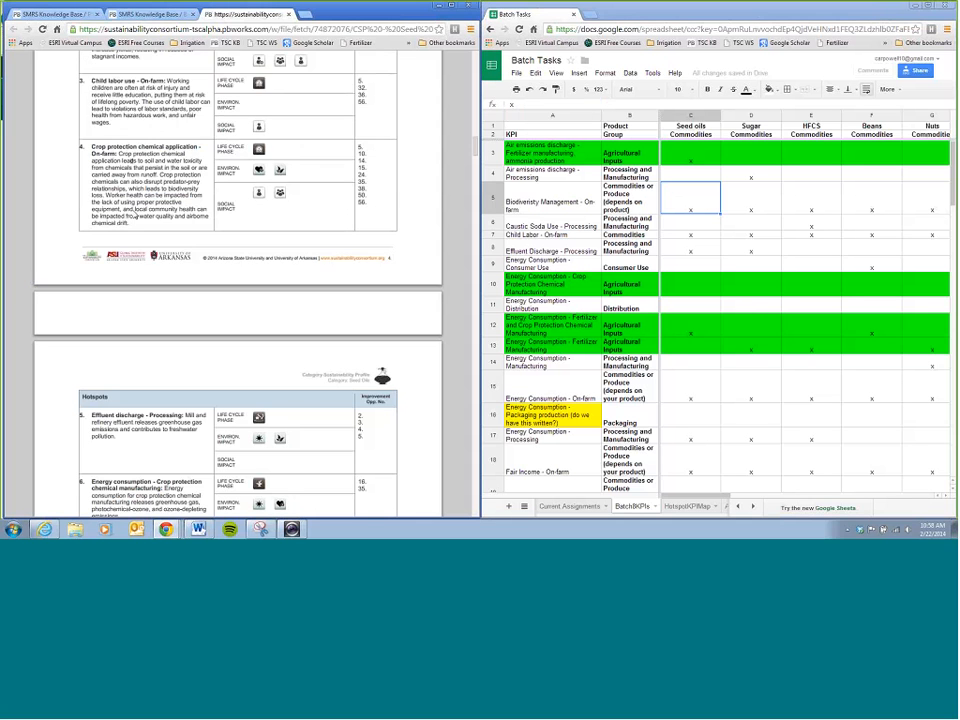
scroll(135, 214, "down", 3)
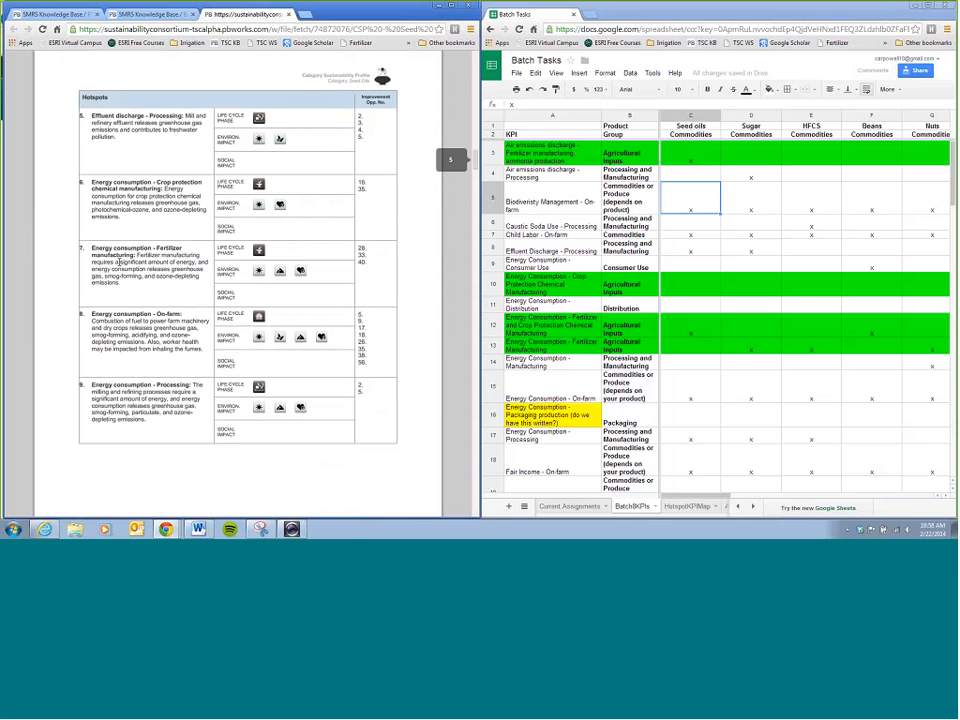
scroll(130, 258, "down", 15)
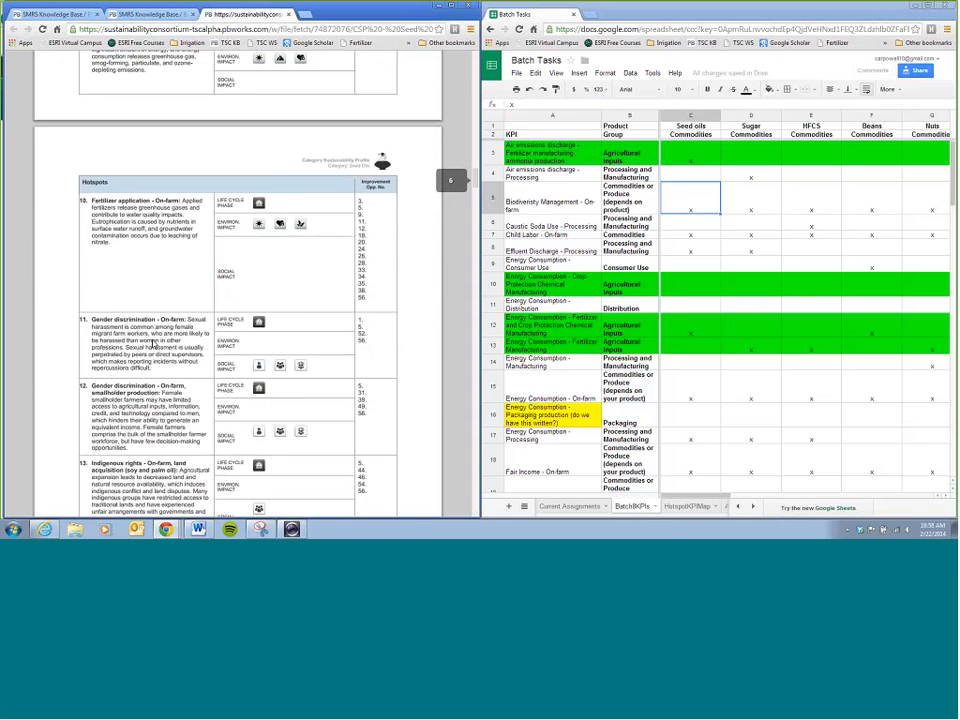
scroll(153, 343, "down", 3)
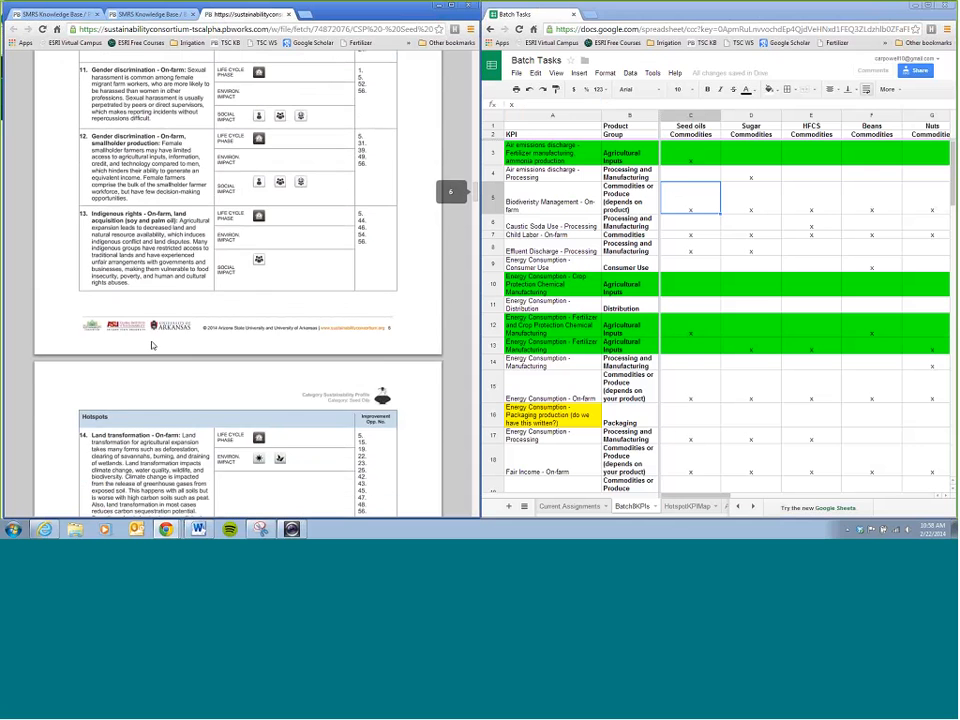
scroll(152, 345, "down", 10)
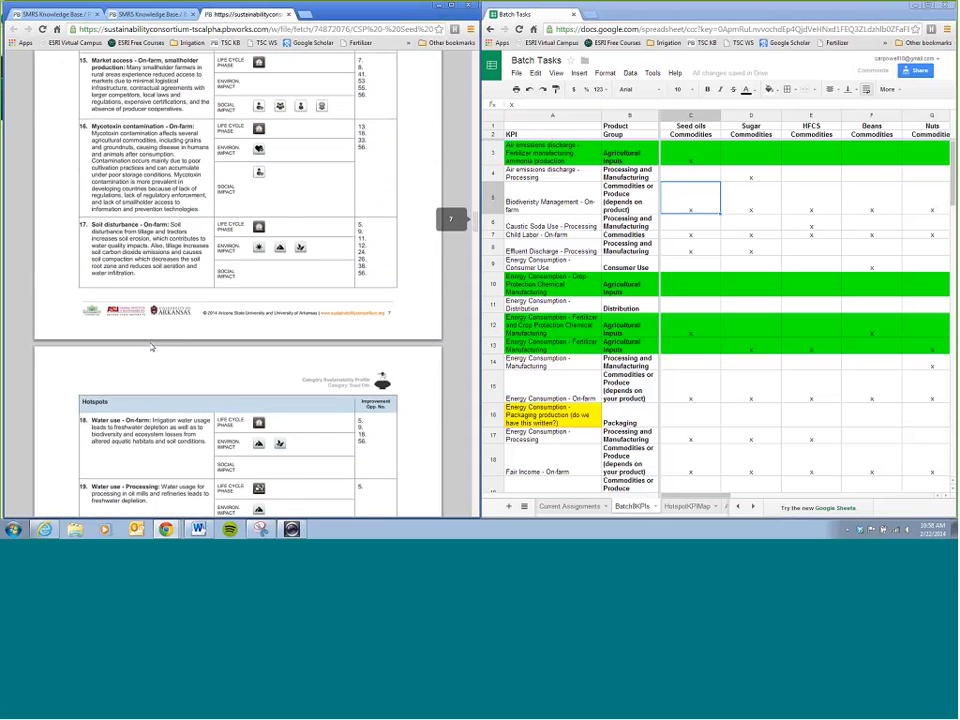
scroll(152, 345, "up", 5)
scroll(152, 350, "up", 10)
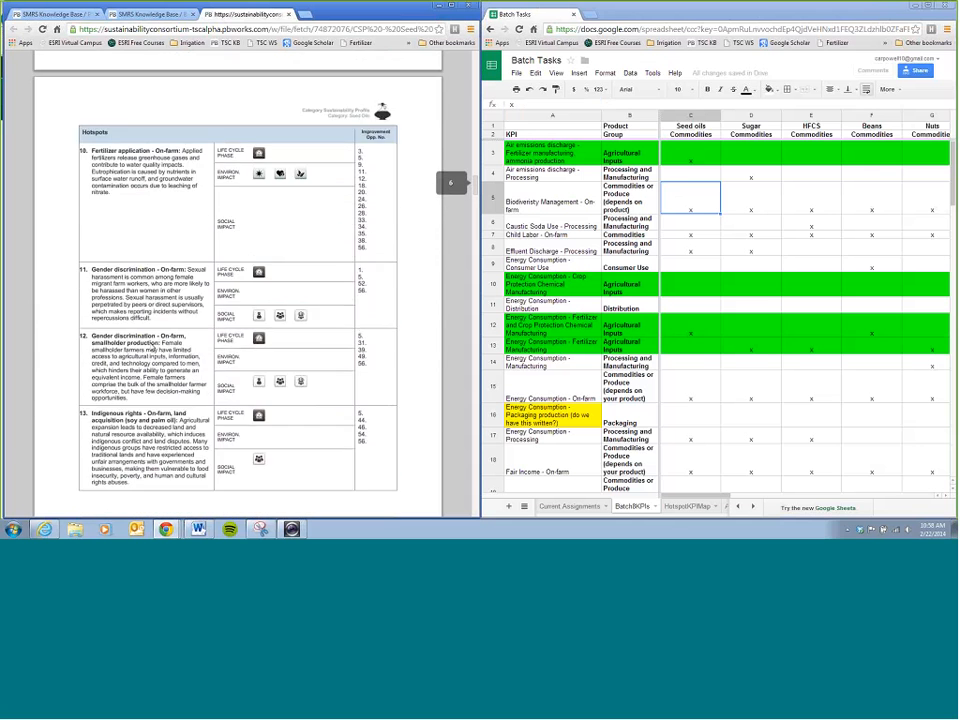
scroll(152, 350, "down", 3)
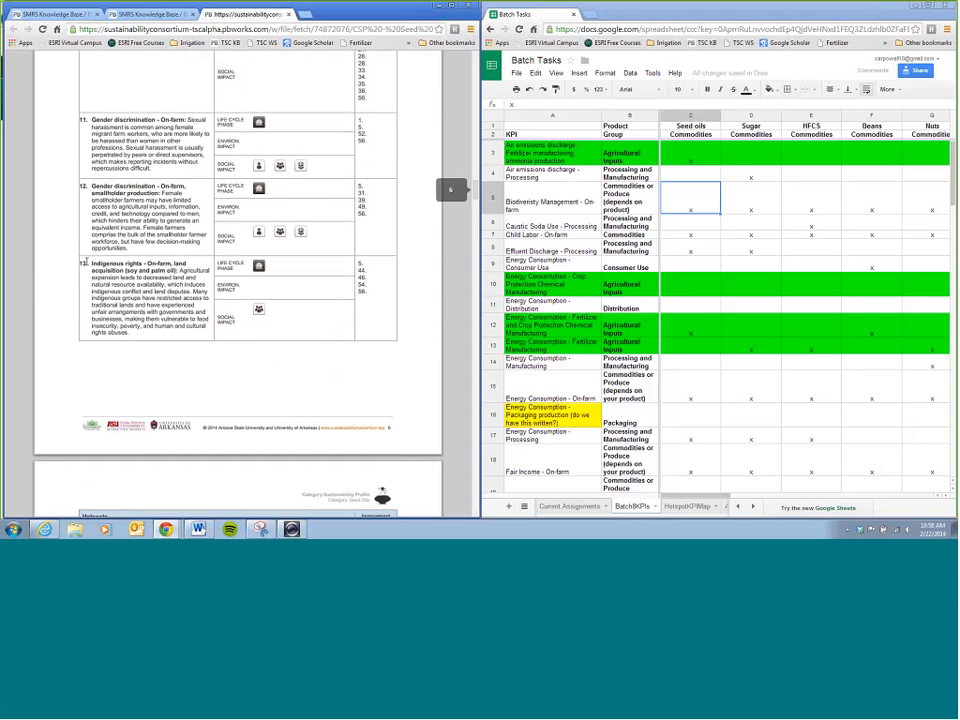
Highlight the CSP hotspot Indigenous rights - On-farm, land acquisition, with its soy and palm oil qualifier, and look on to the following hotspots
left_click_drag(91, 263, 176, 271)
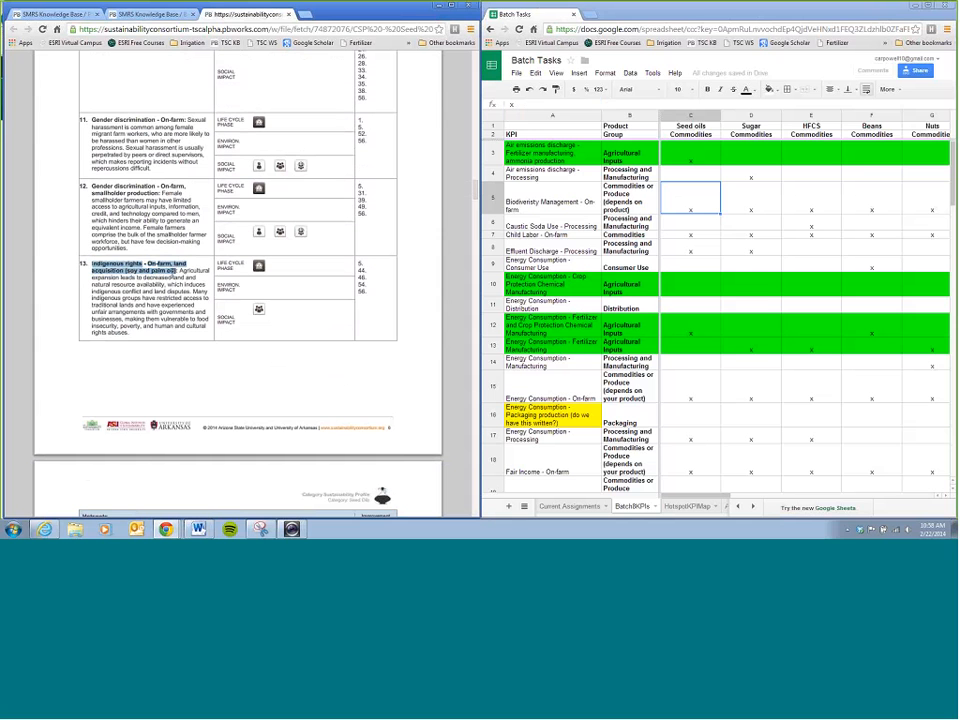
left_click(175, 270)
left_click_drag(124, 270, 176, 268)
left_click(96, 264)
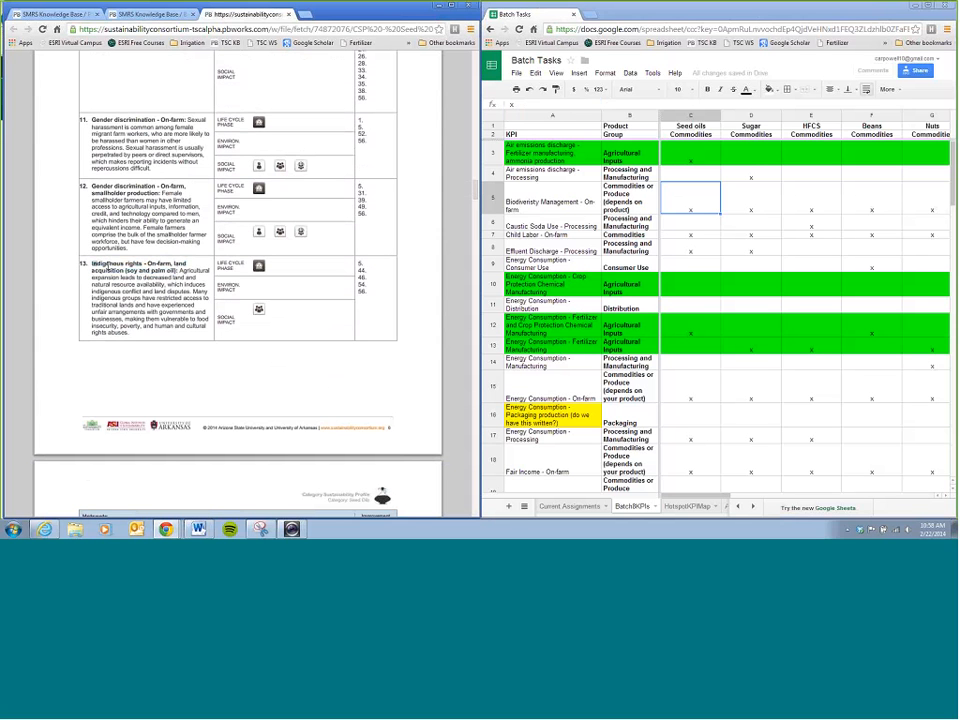
left_click_drag(107, 266, 127, 271)
left_click(127, 271)
scroll(127, 271, "down", 8)
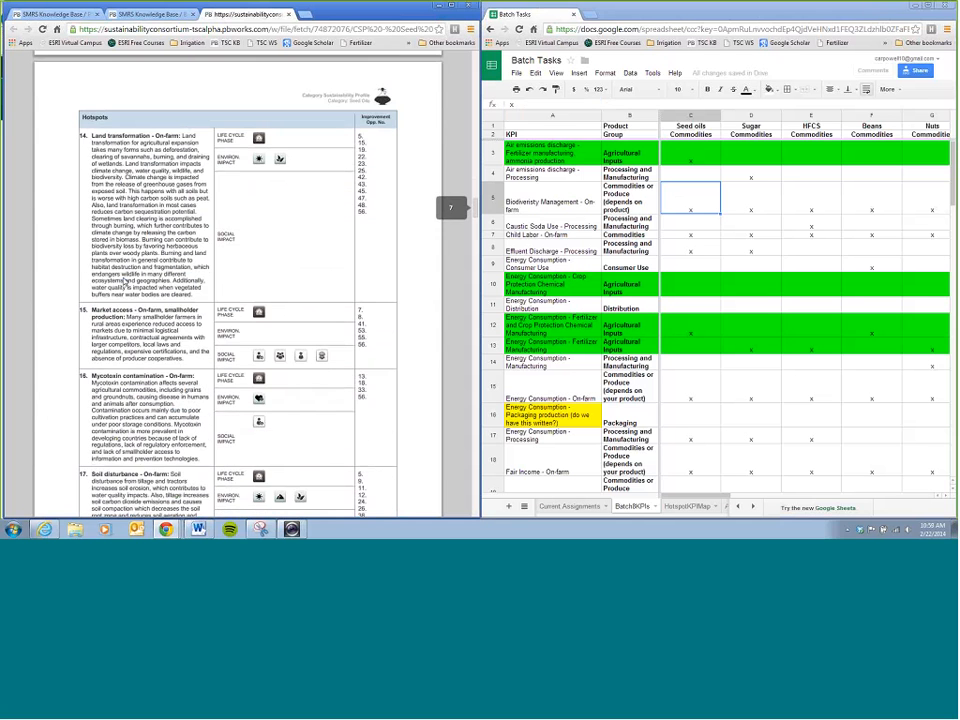
Select the Seed oils header in Batch8KPIs and maximize the spreadsheet window to view all product columns
left_click(693, 127)
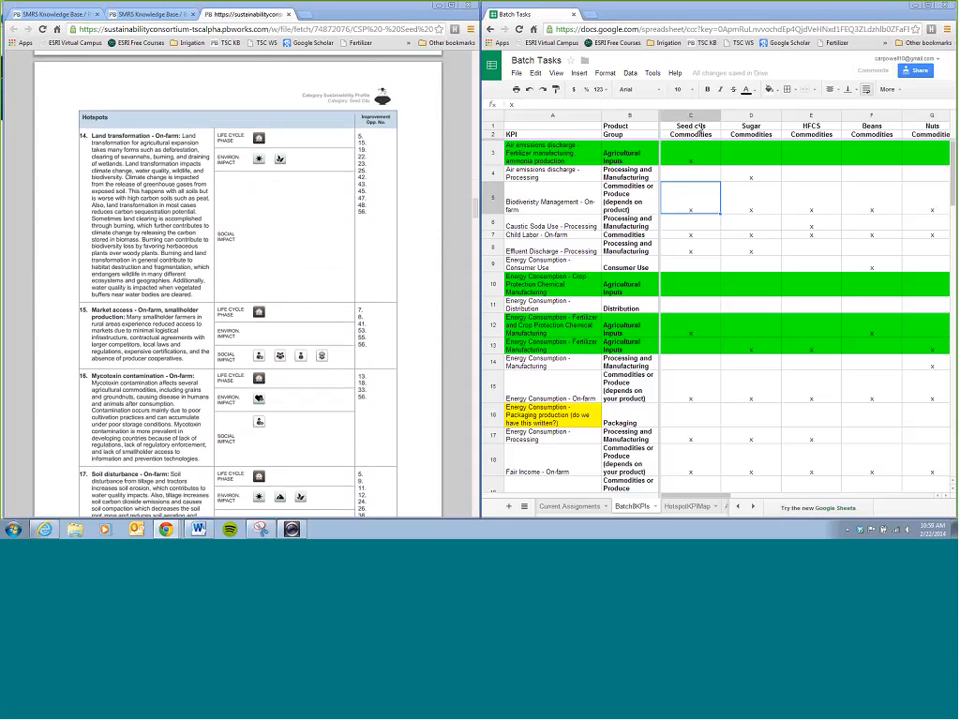
mouse_move(728, 496)
left_mouse_down()
mouse_move(822, 498)
mouse_move(720, 498)
left_mouse_up()
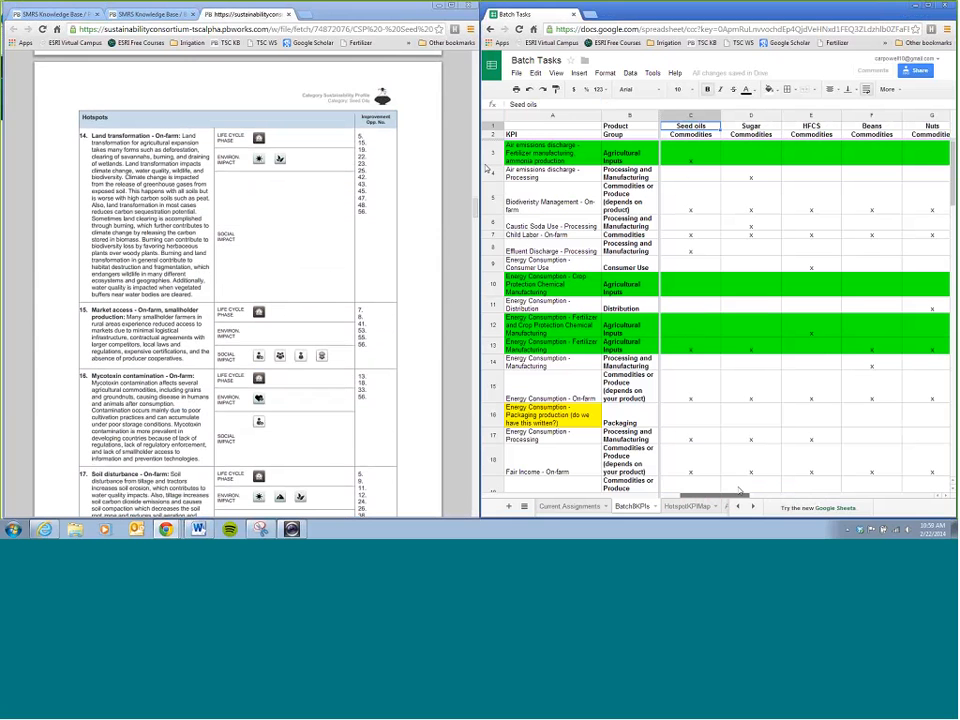
left_click(254, 17)
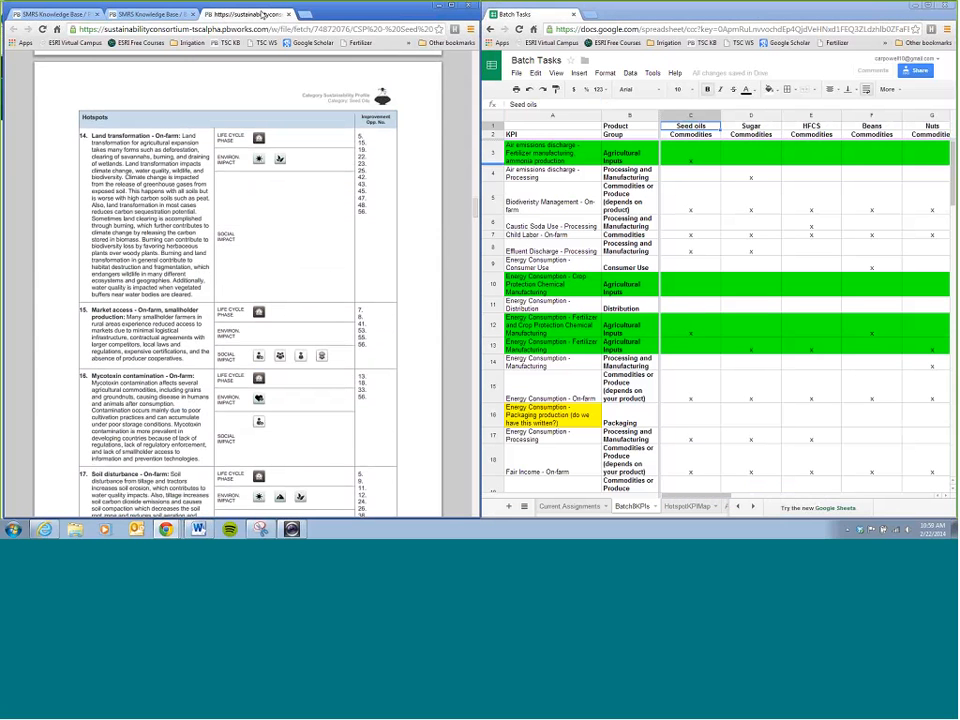
left_click_drag(354, 12, 0, 50)
left_click(671, 15)
double_click(671, 15)
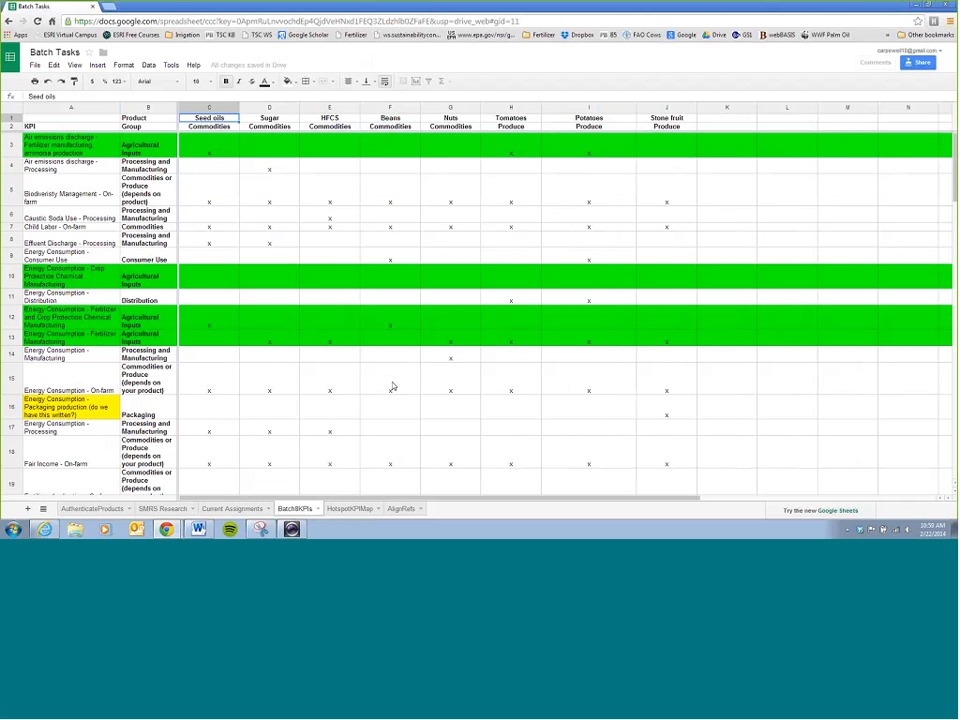
scroll(250, 362, "down", 3)
scroll(235, 360, "up", 3)
Highlight the product category column C in HotspotKPIMap, and the Product Group column B in Batch8KPIs
left_click(349, 509)
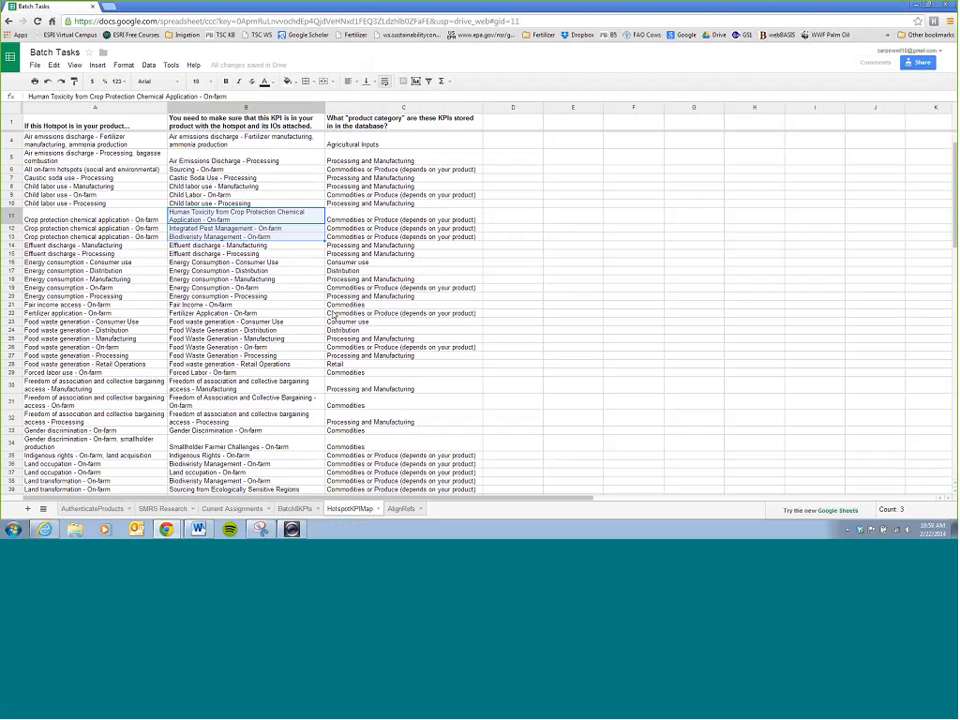
left_click(403, 107)
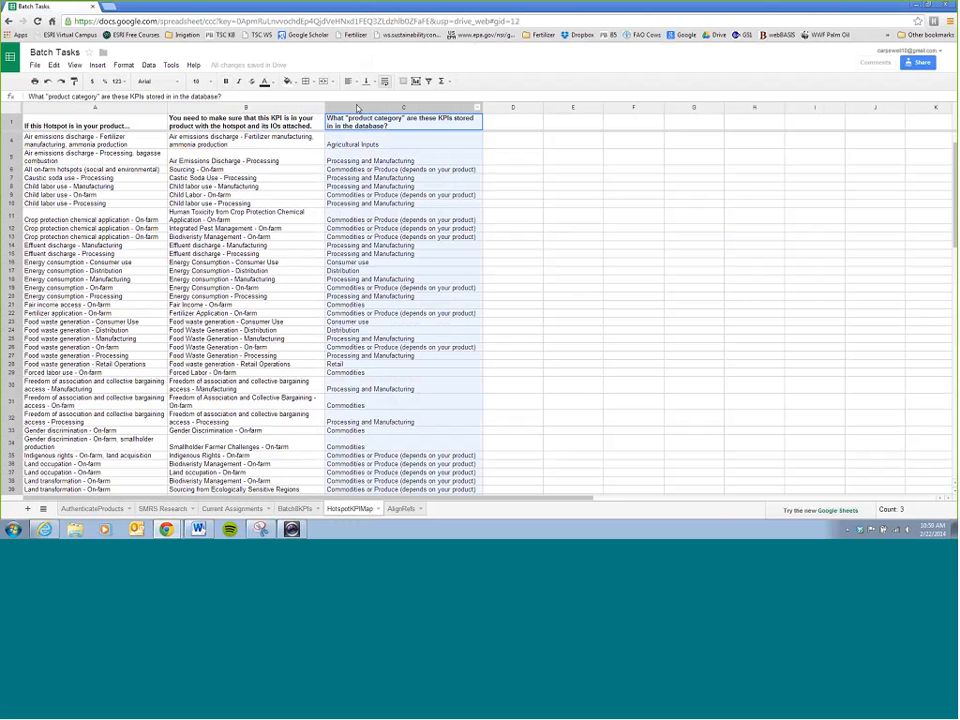
left_click(295, 509)
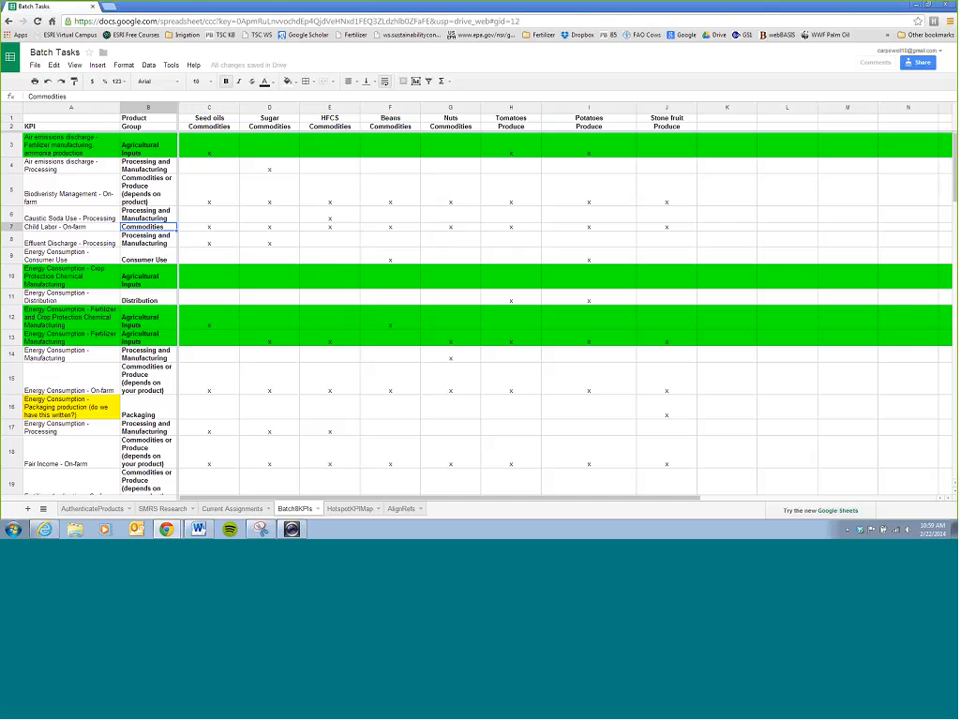
left_click(138, 108)
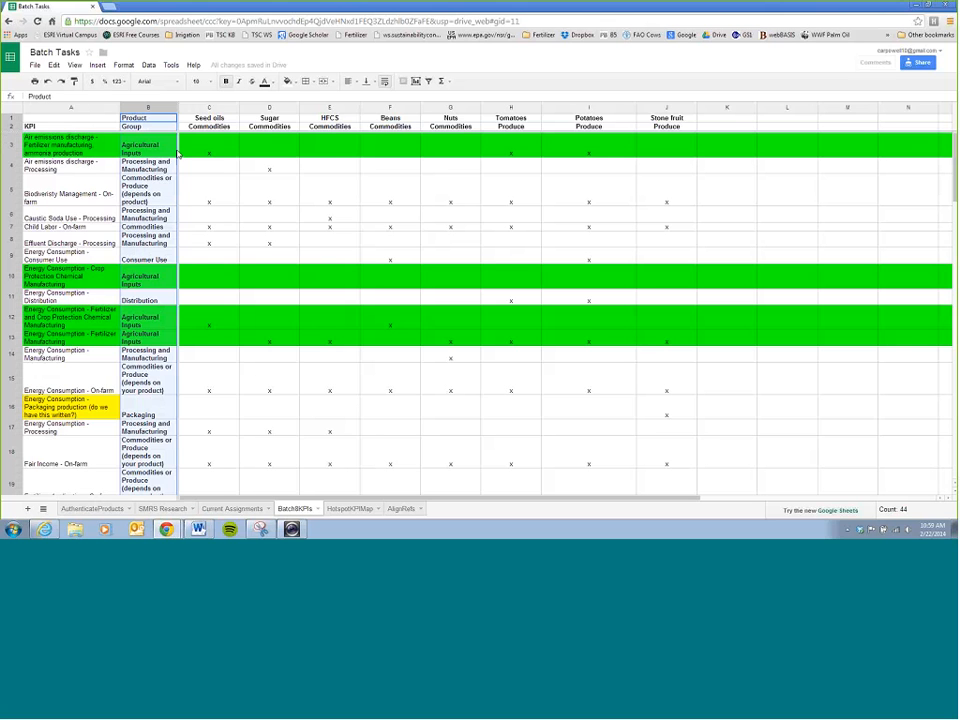
Point out the Agricultural Inputs product group cells of the green KPI rows, including rows 10, 13 and 3
left_click(138, 318)
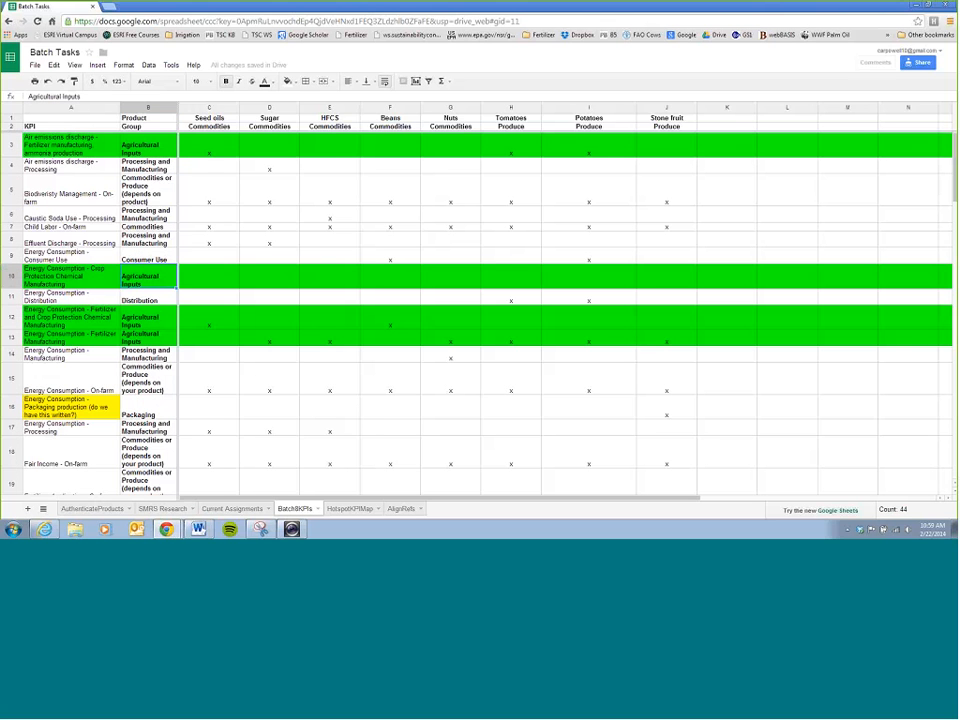
left_click(151, 342)
left_click(151, 151)
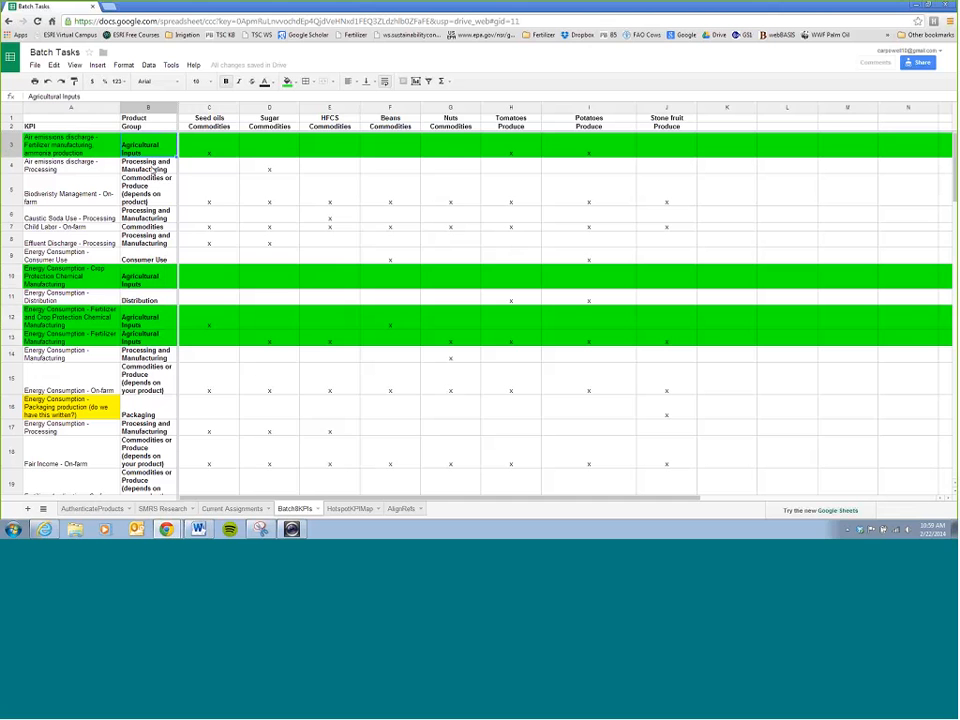
Point out the Agricultural Inputs product group cells in rows 10, 12 and 13 of Batch8KPIs
left_click(145, 280)
left_click(143, 321)
left_click(146, 338)
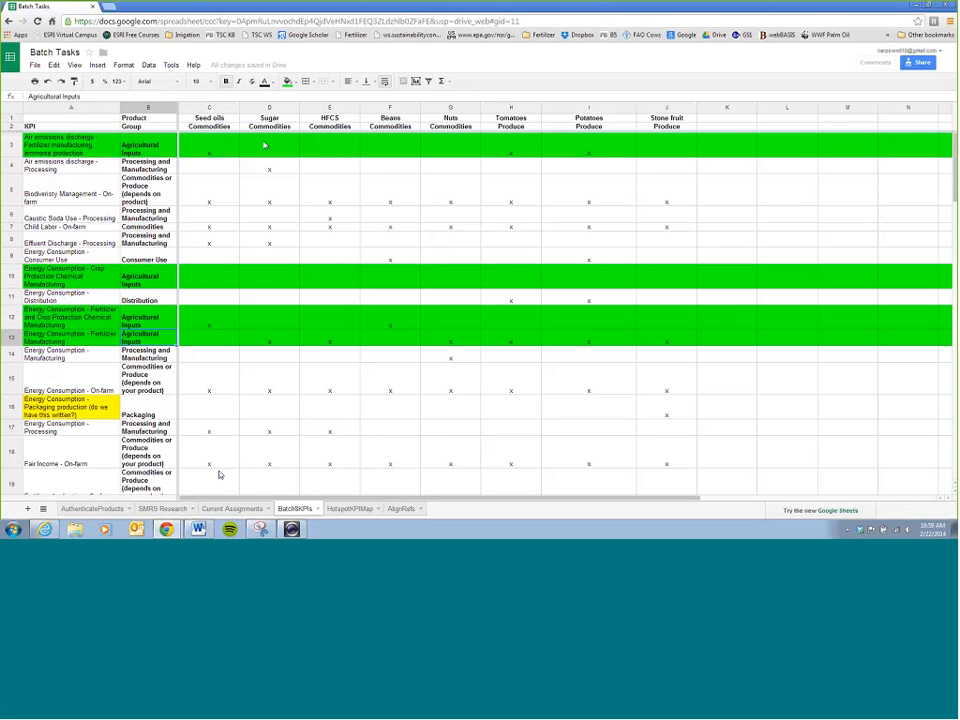
Switch to the TSC Research Database and open the Key Performance Indicators list from the site's full set of lists
left_click(44, 529)
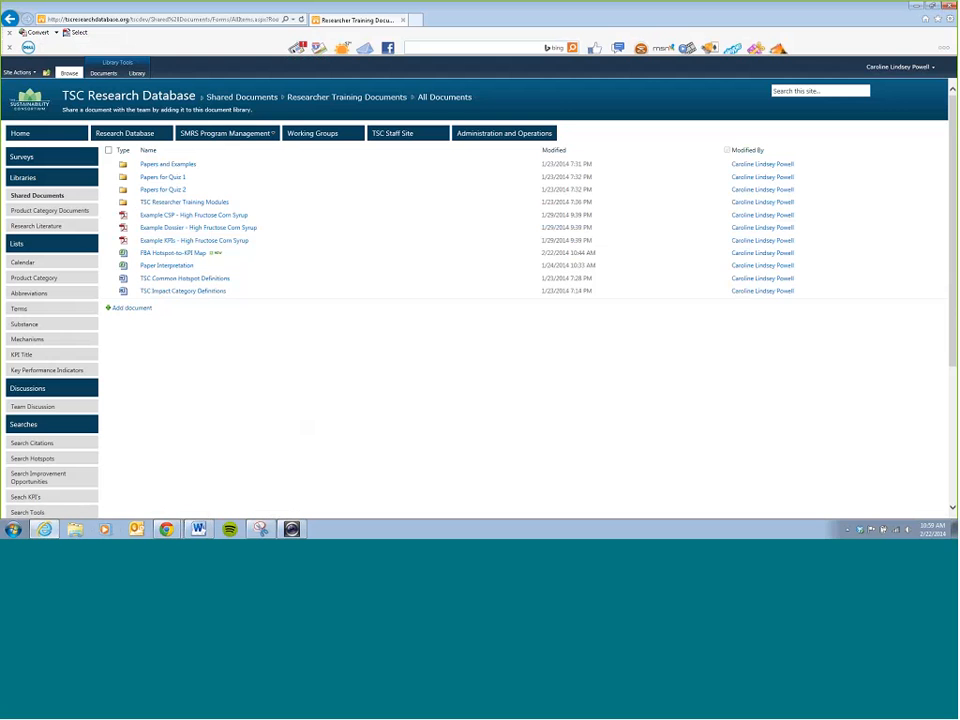
left_click(46, 133)
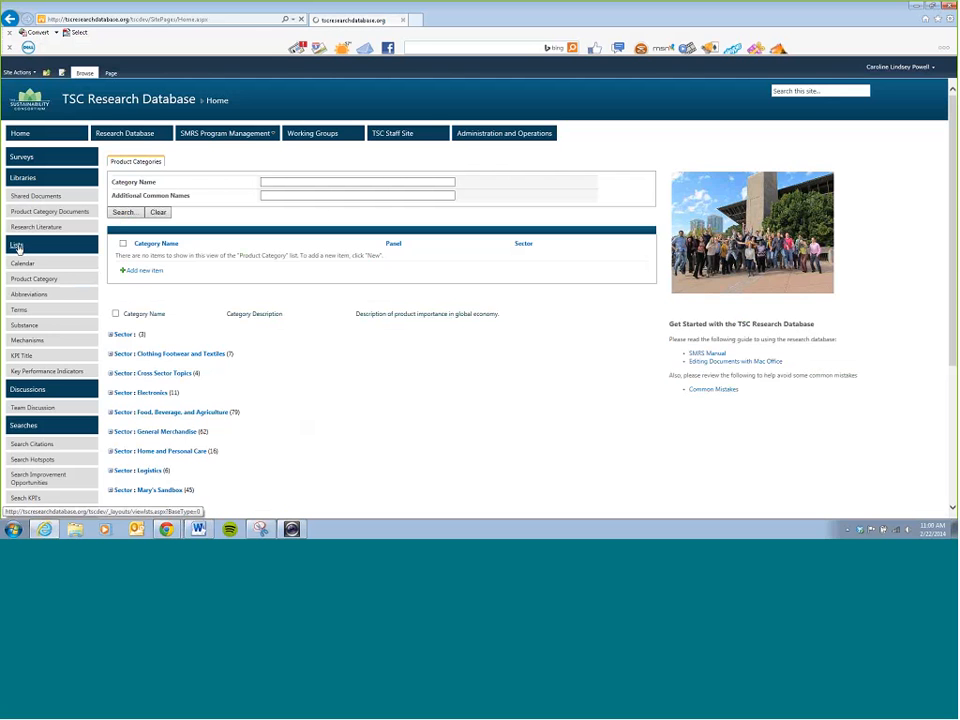
right_click(17, 246)
left_click(42, 252)
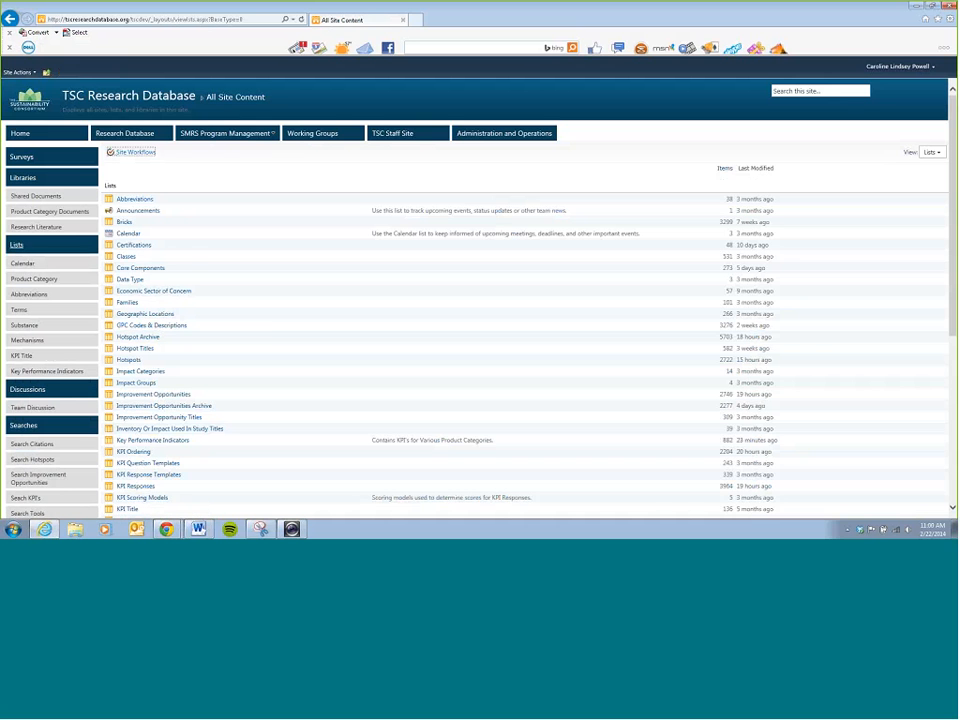
scroll(266, 339, "down", 3)
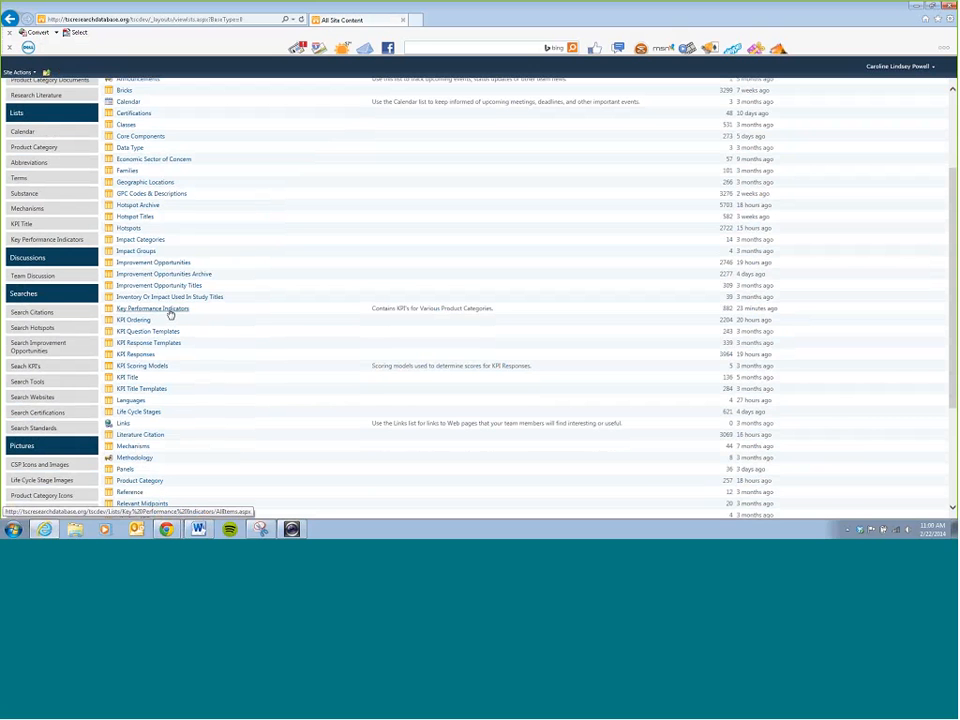
left_click(170, 312)
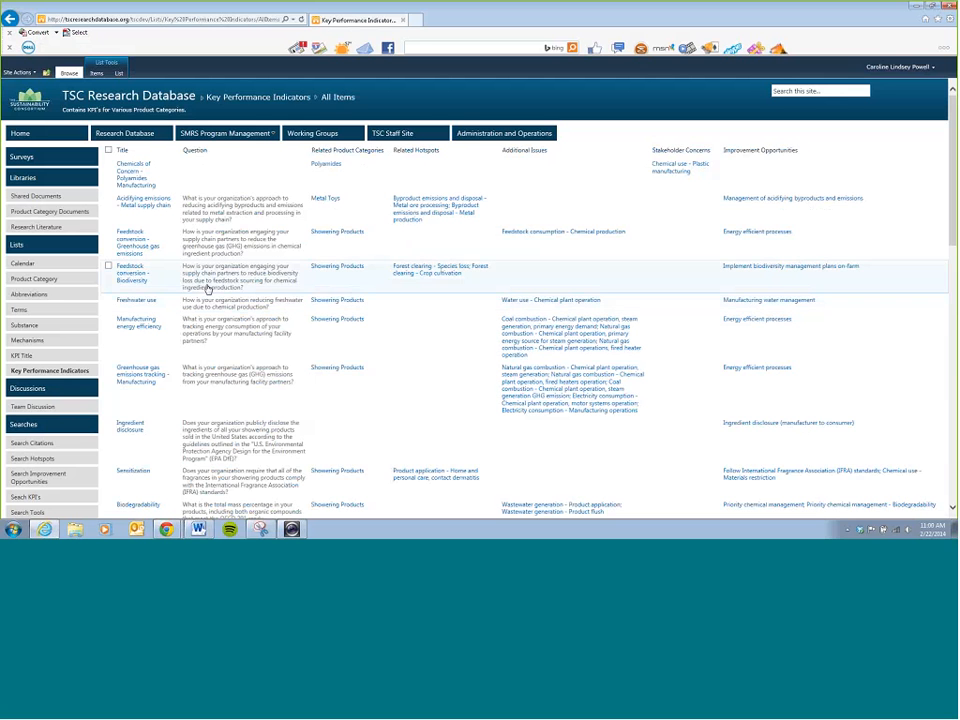
Return to the Batch Tasks spreadsheet and highlight the Product Group header, column B, and the Agricultural Inputs cell in row 3
left_click(166, 529)
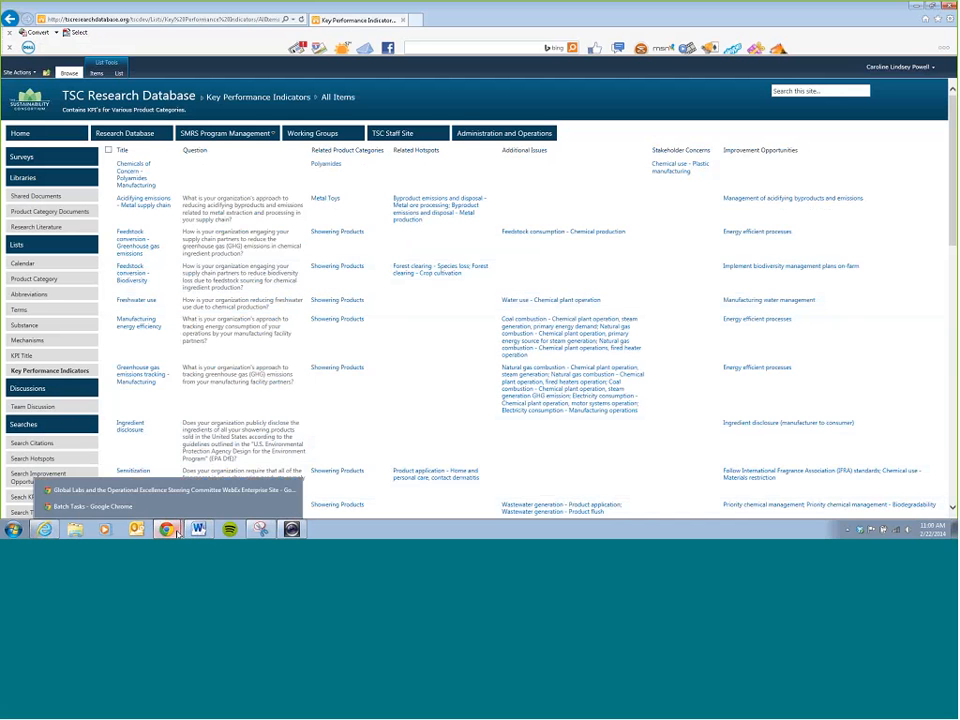
left_click(120, 489)
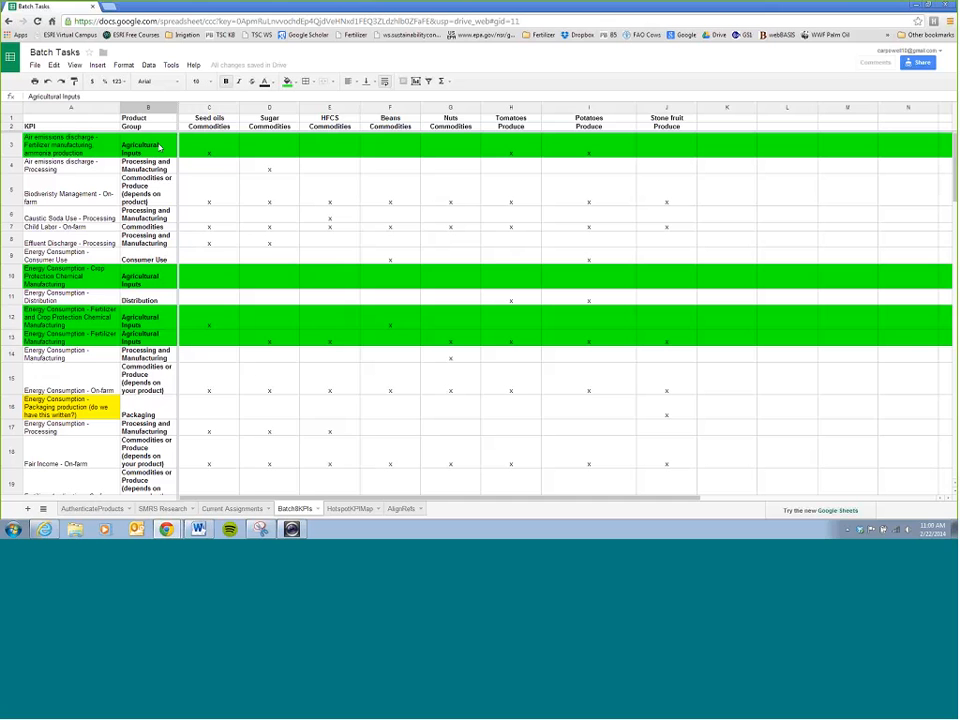
left_click(122, 118)
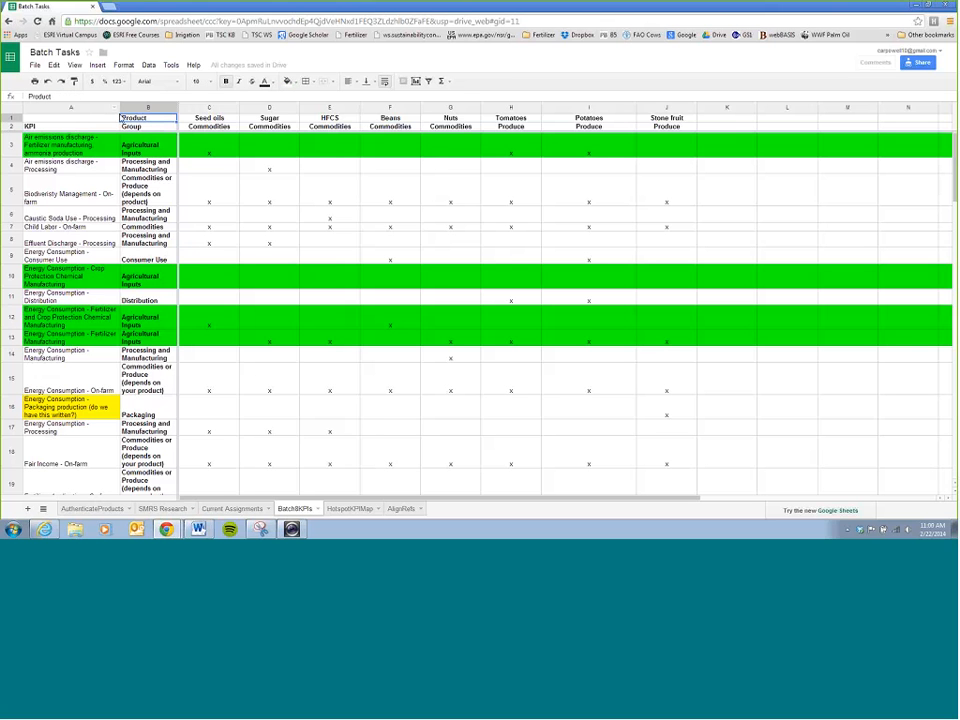
left_click(137, 127)
left_click(145, 107)
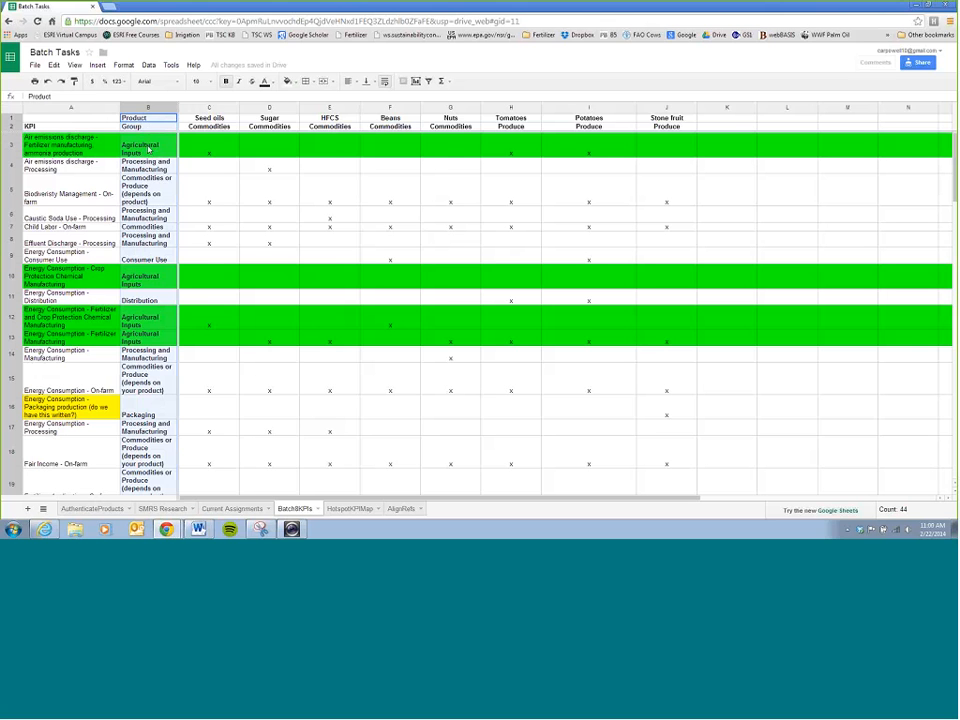
left_click(149, 148)
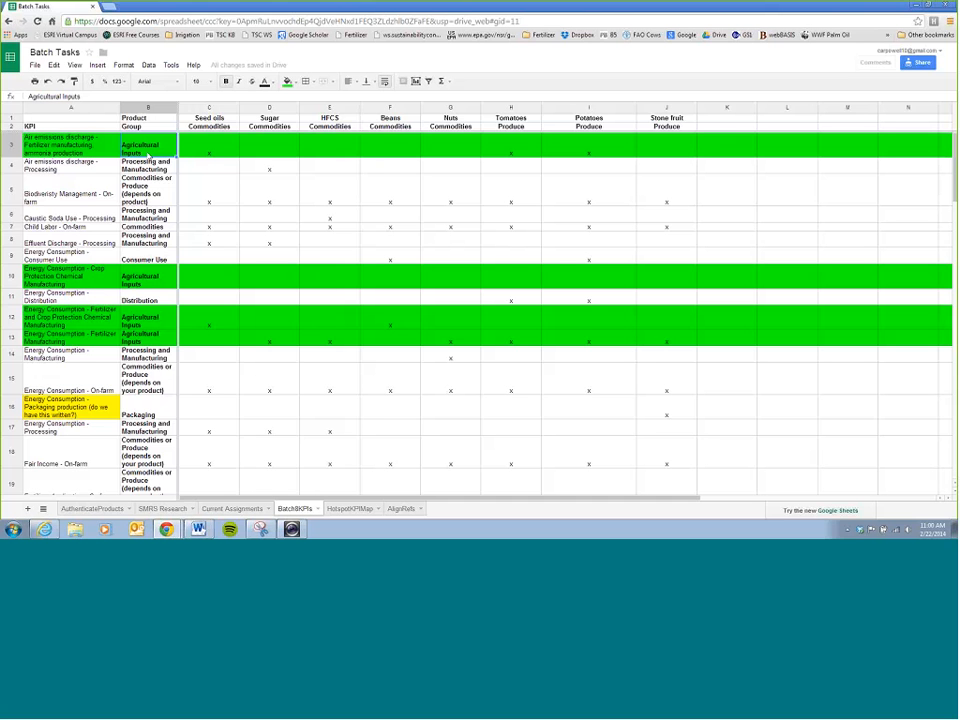
left_click(151, 108)
left_click(151, 151)
Reopen the research database's Key Performance Indicators list from the home page and filter Related Product Categories by Agricultural Inputs
key("alt+Tab")
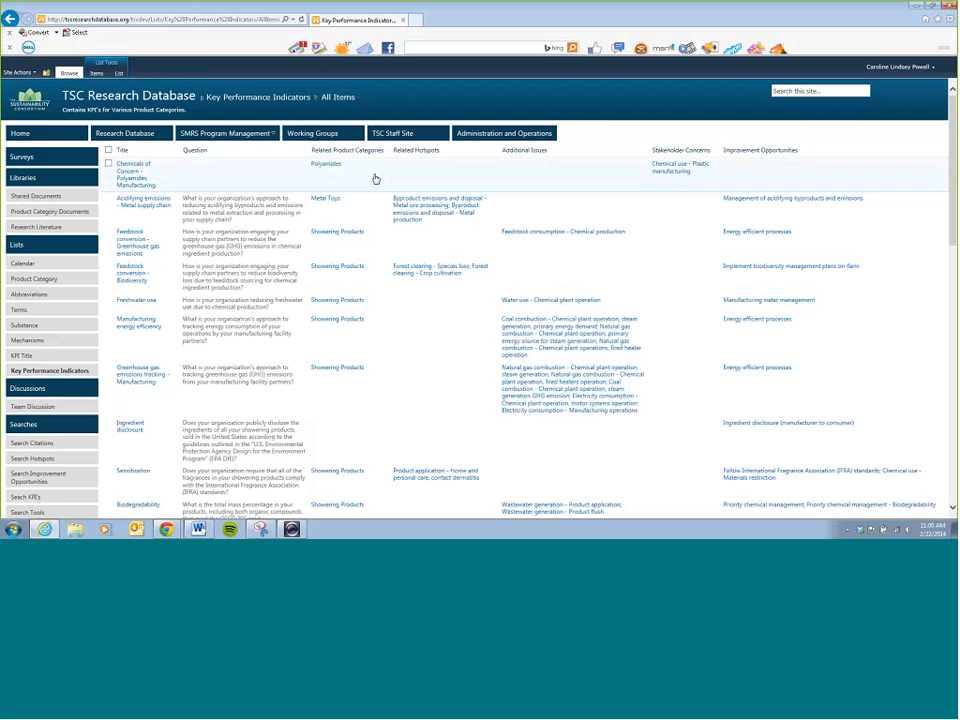
left_click(926, 19)
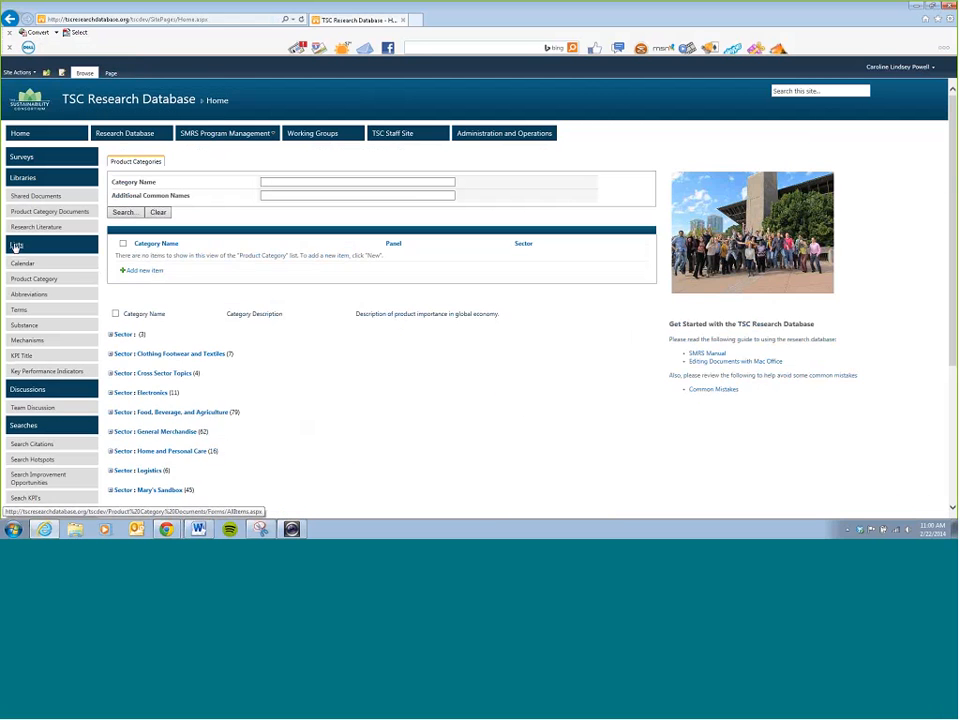
left_click(16, 246)
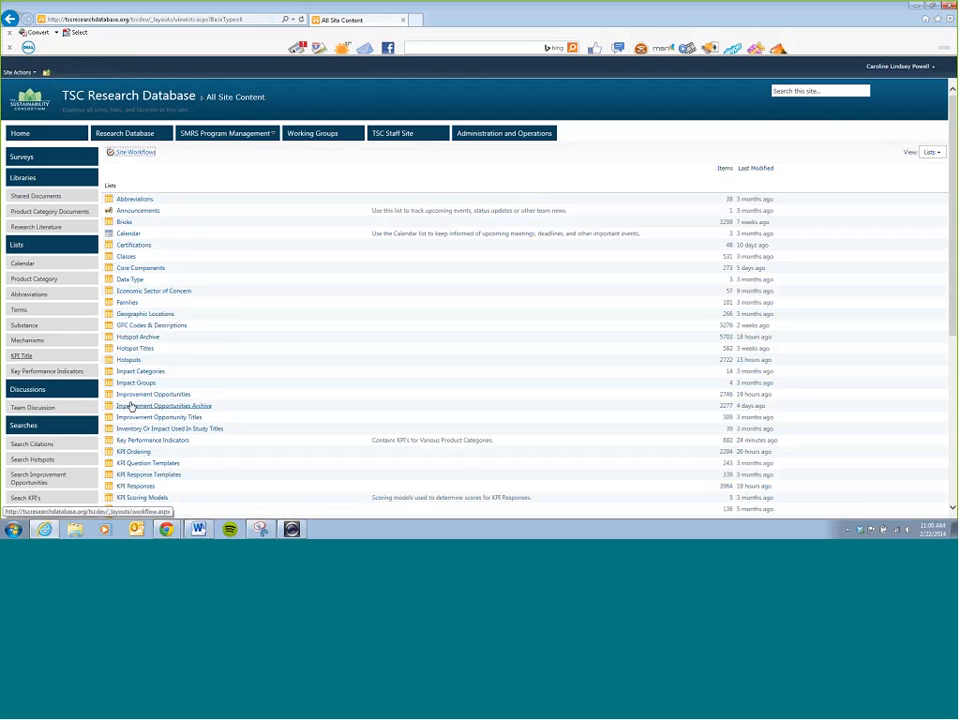
scroll(150, 420, "down", 1)
scroll(160, 423, "down", 2)
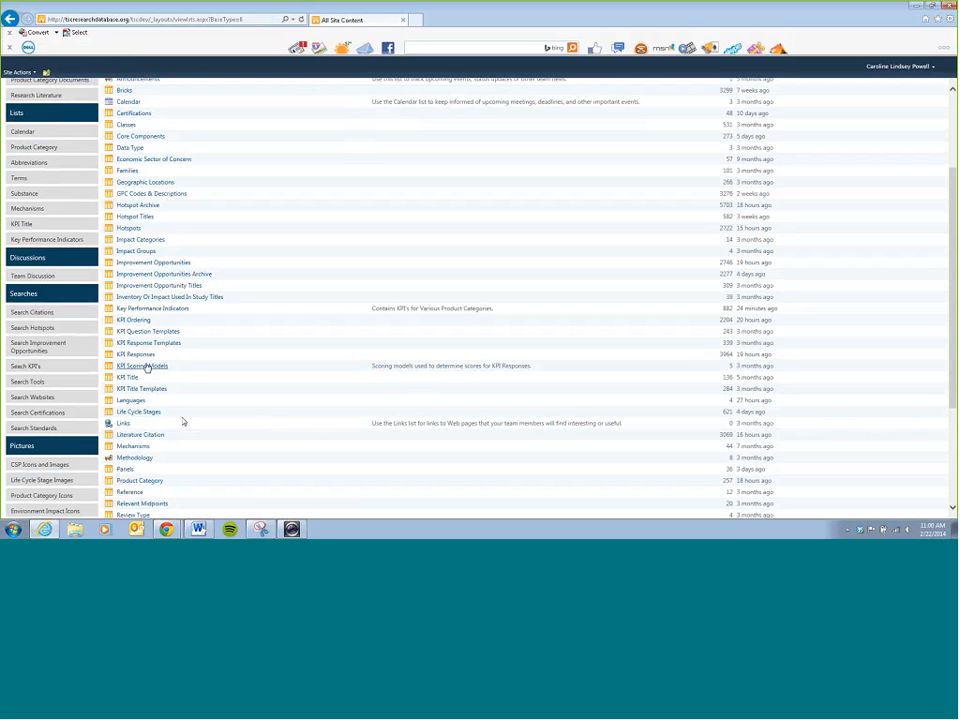
left_click(155, 309)
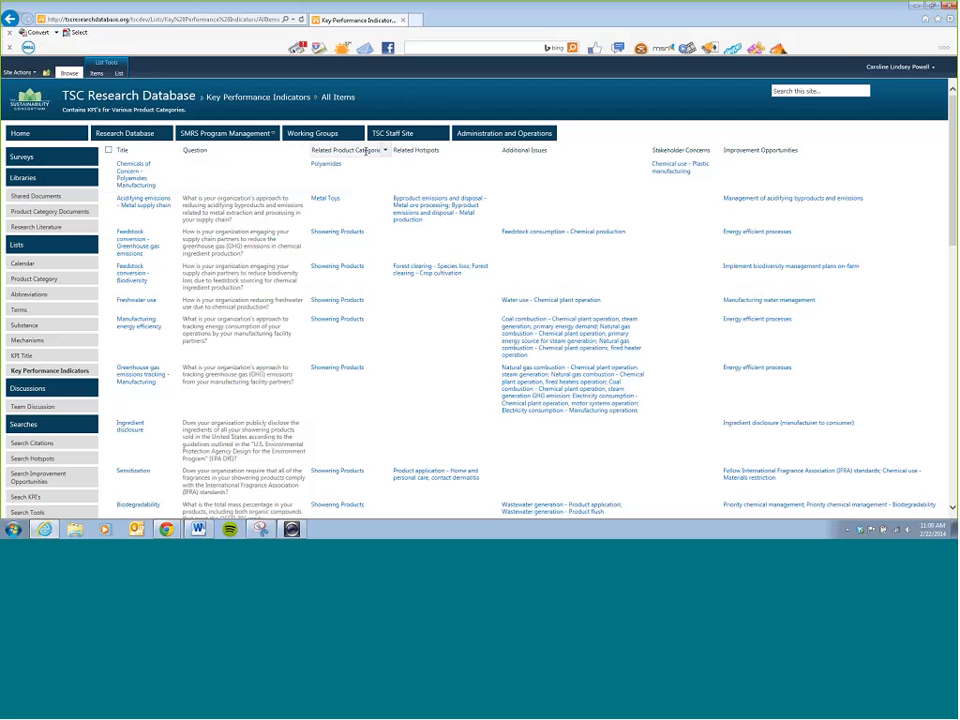
left_click(385, 151)
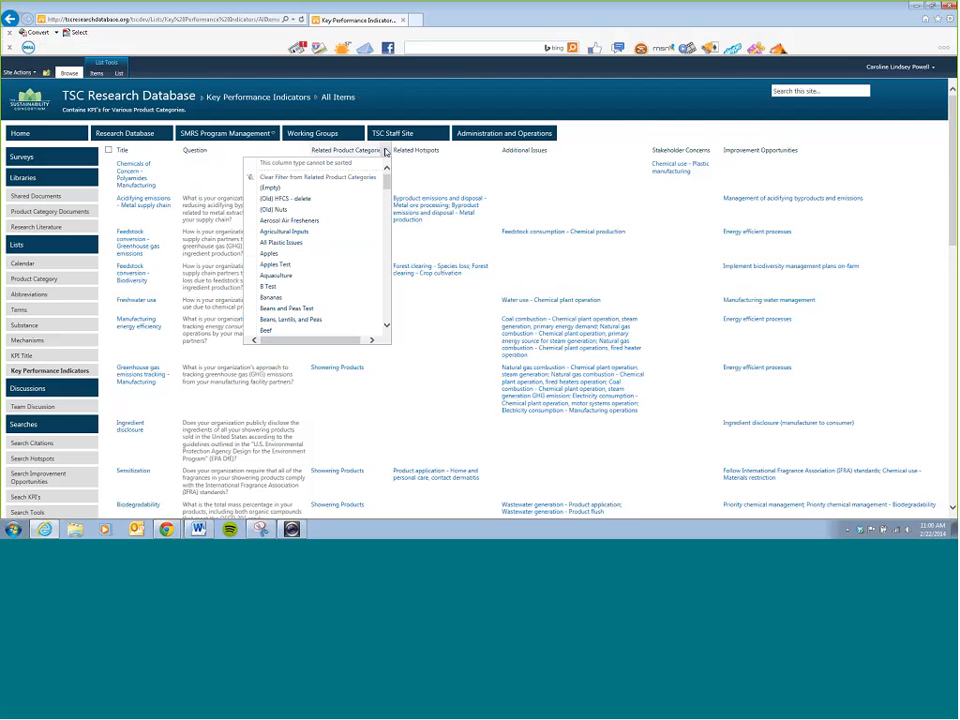
left_click(299, 232)
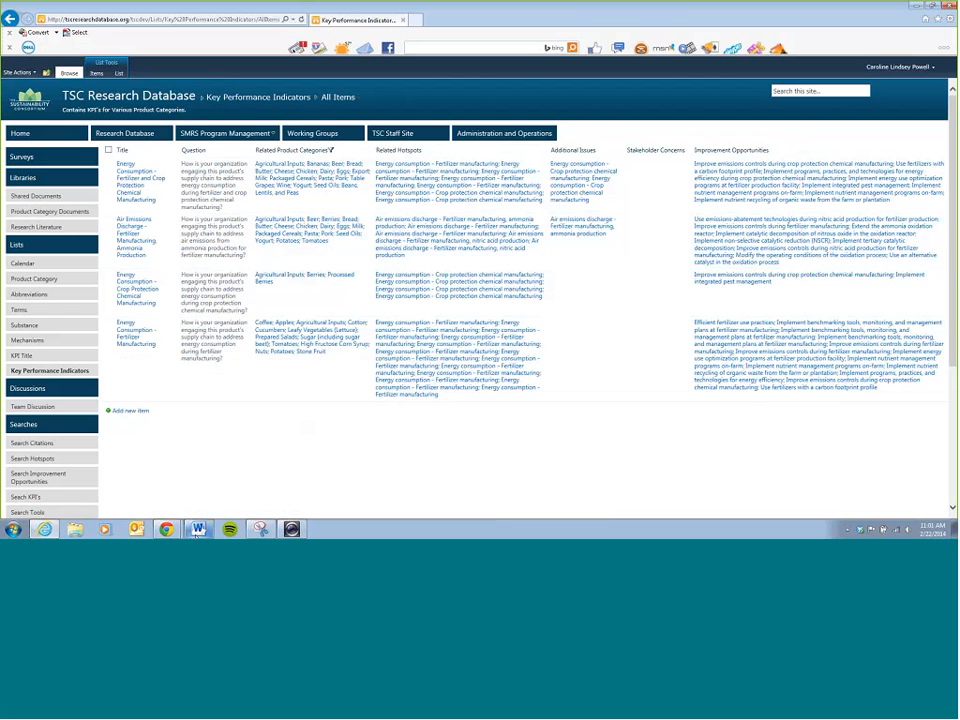
Switch to the Batch Tasks spreadsheet and compare the filtered KPIs with the Agricultural Inputs cells in rows 10, 12 and 13
mouse_move(166, 529)
left_click(161, 507)
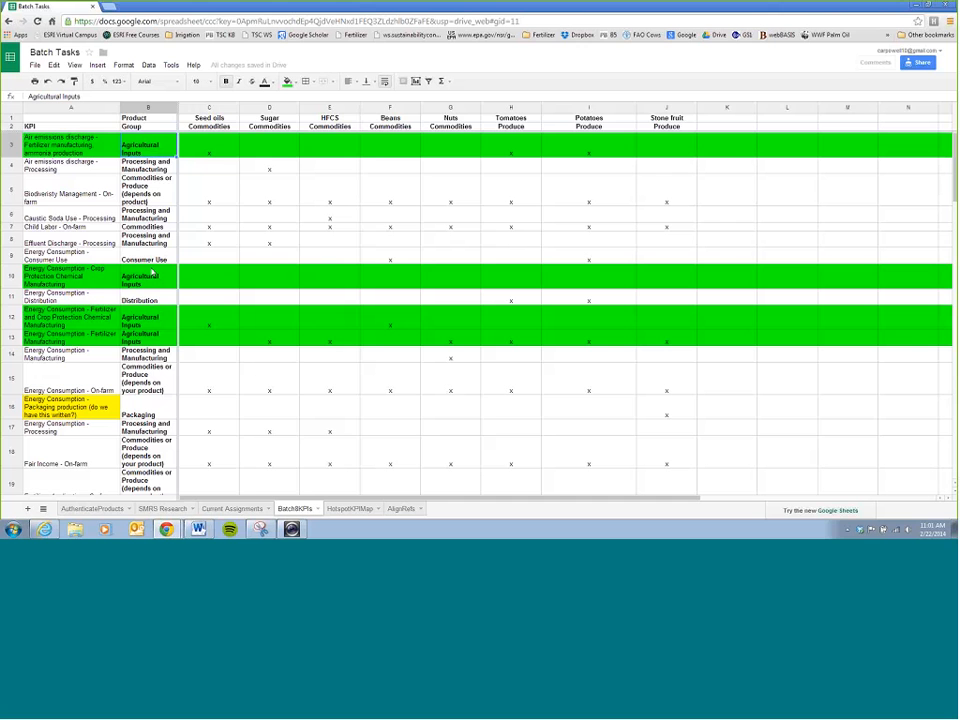
left_click(152, 273)
left_click(154, 318)
left_click(155, 338)
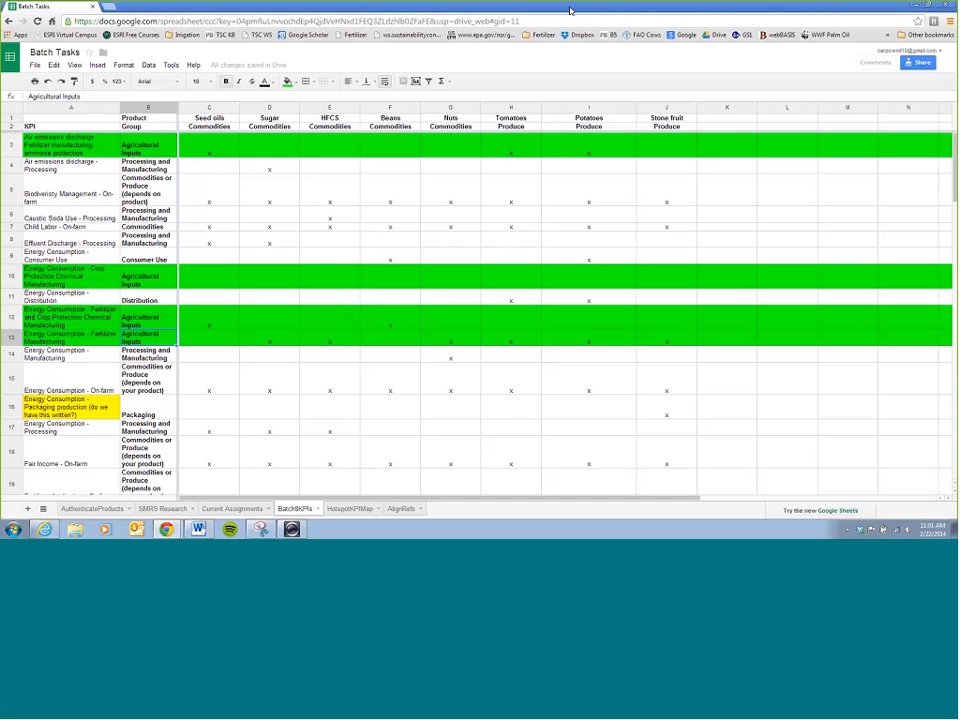
Highlight the row 3 air emissions KPI and the product headers from Seed oils to Stone fruit in Batch8KPIs
left_click(39, 150)
left_click_drag(222, 122, 680, 122)
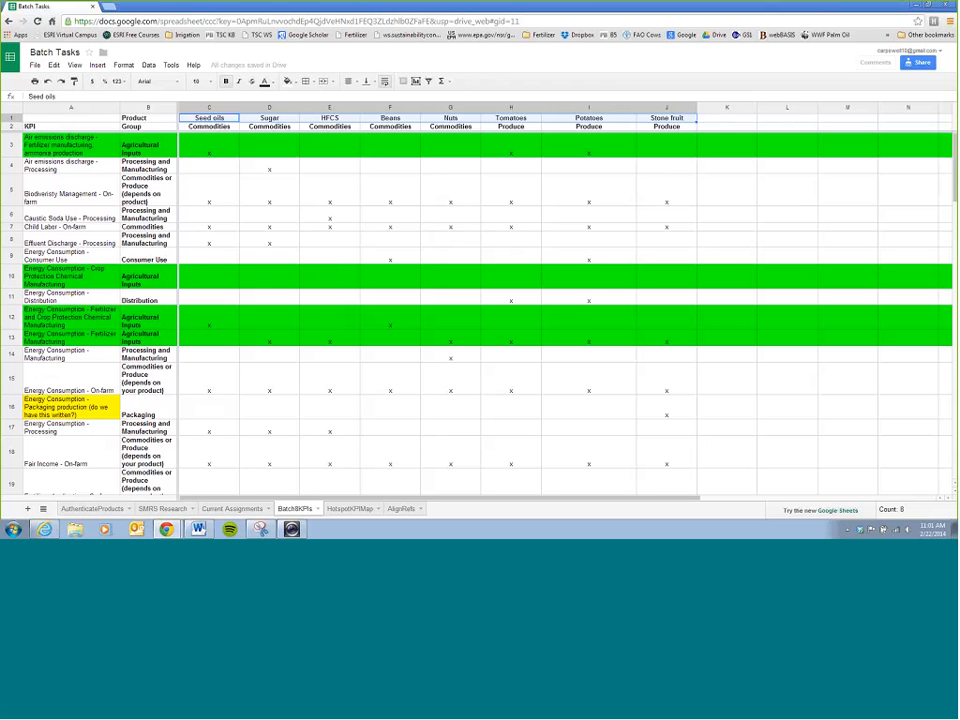
left_click(71, 142)
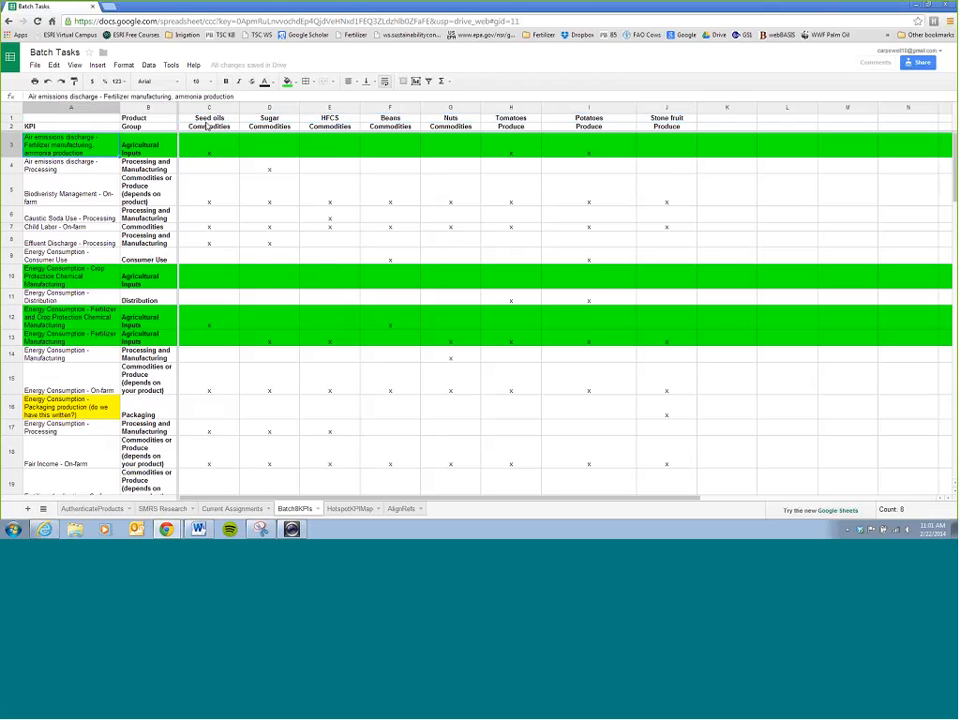
left_click(216, 120)
left_click_drag(216, 120, 667, 119)
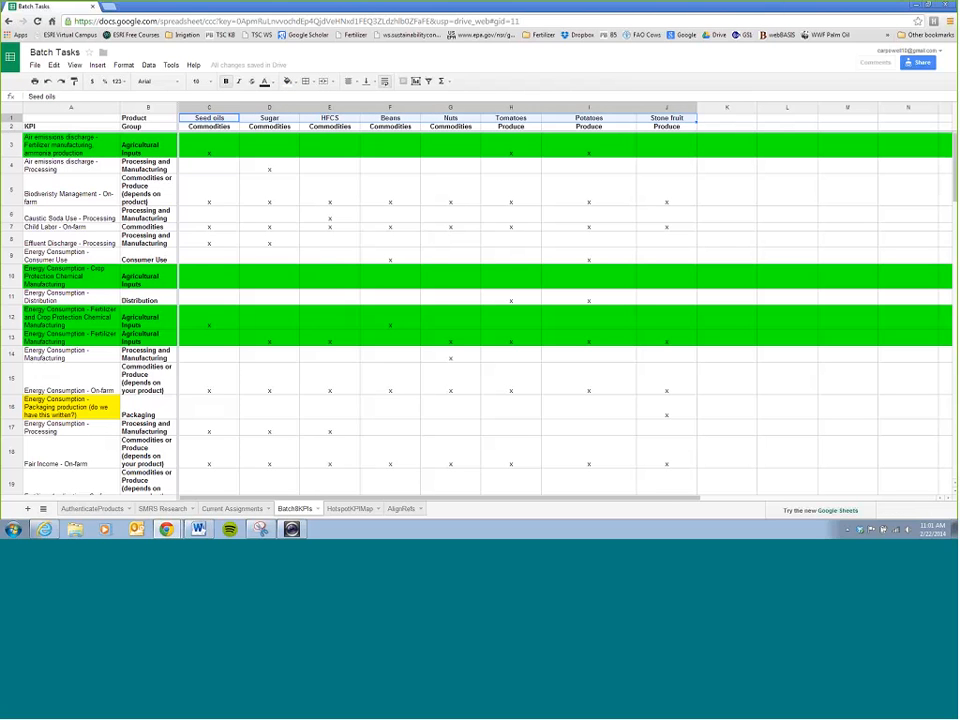
left_click(296, 182)
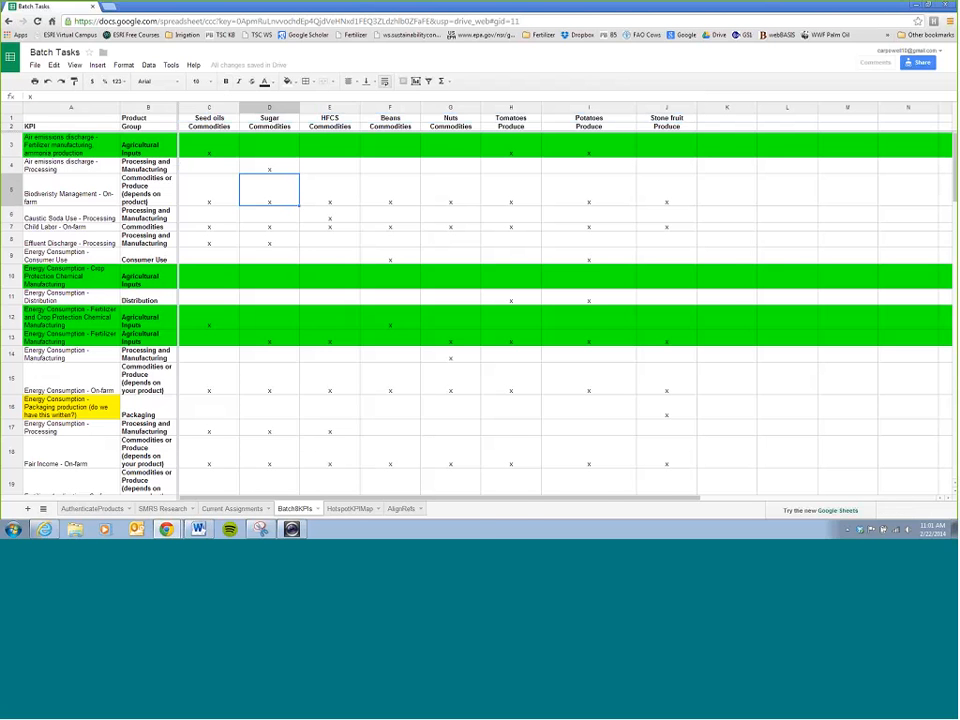
Arrange the Batch Tasks spreadsheet and the TSC Research Database windows side by side
left_click(931, 5)
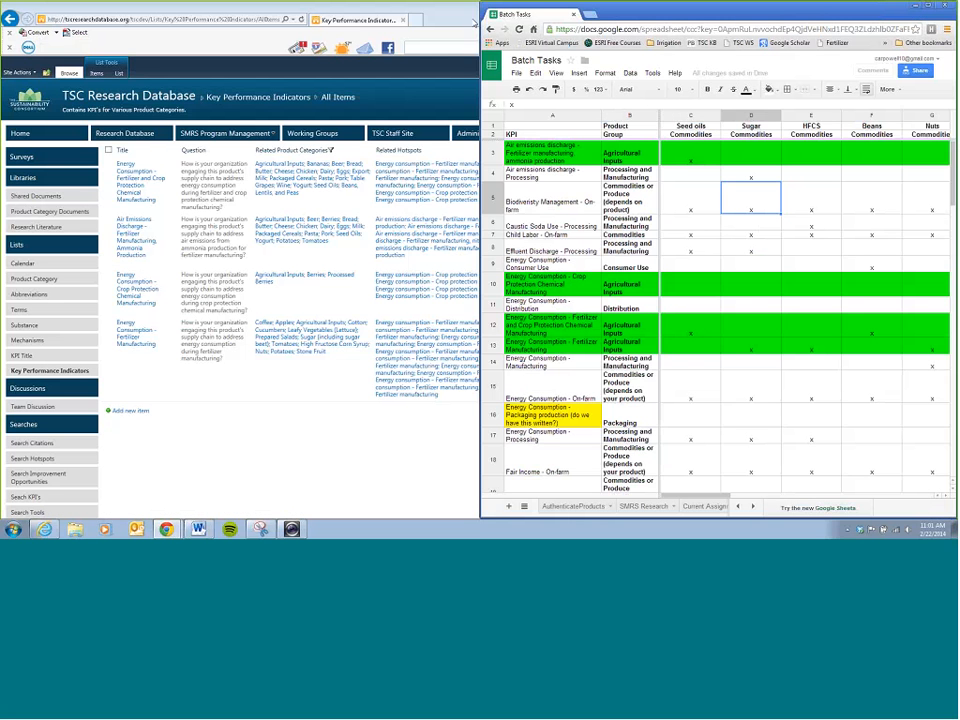
key("super+Left")
left_click(653, 20)
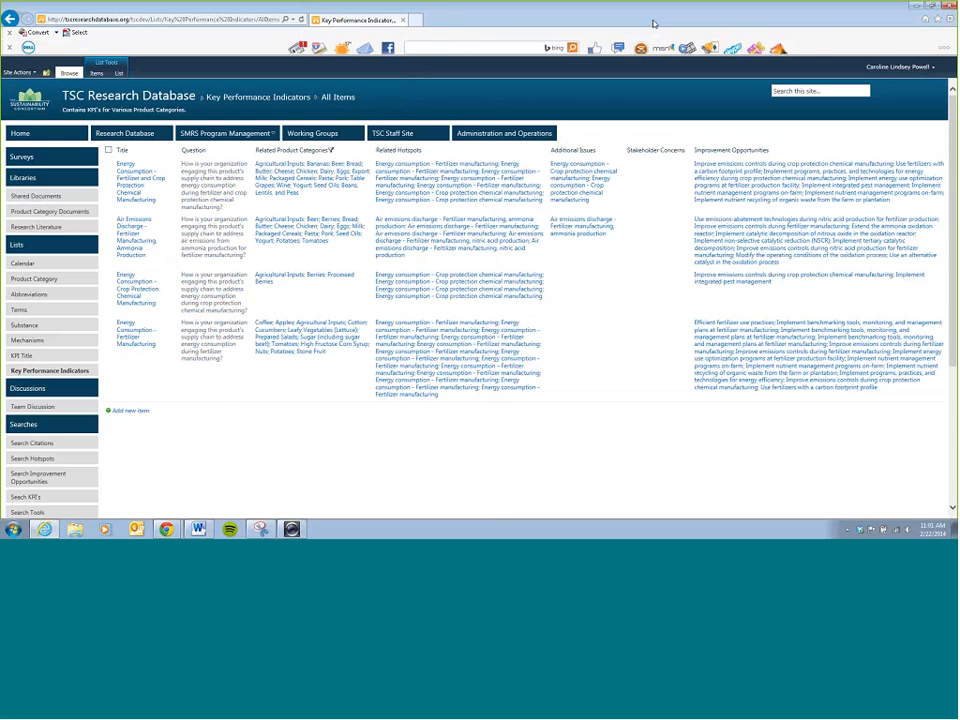
key("super+Right")
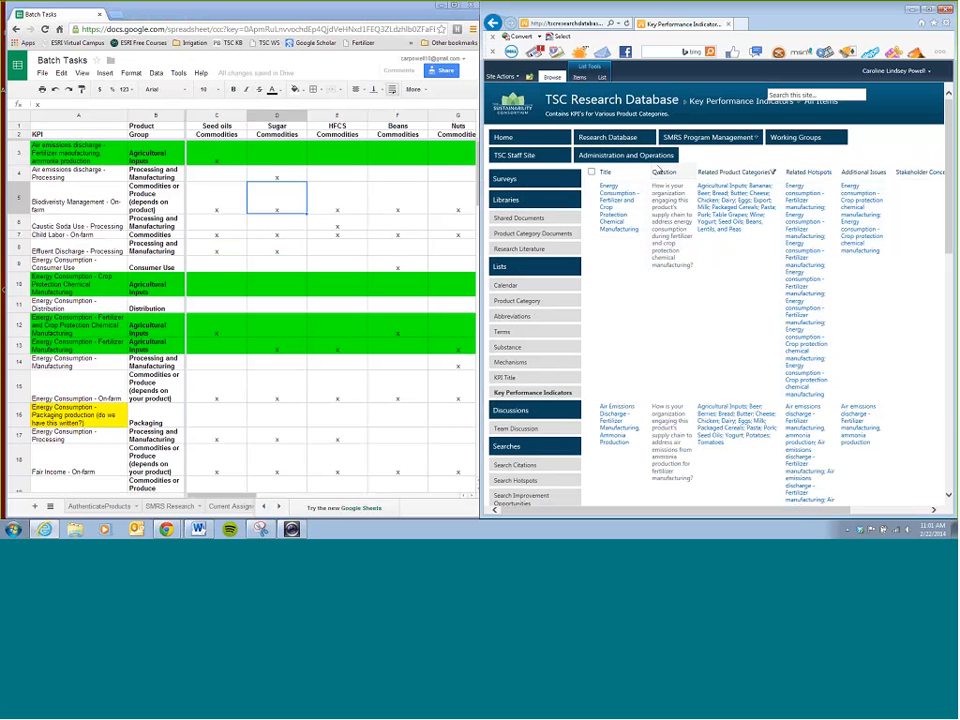
Sort the KPI list by Title and open the Air Emissions Discharge - Fertilizer Manufacturing, Ammonia Production KPI for editing
left_click(605, 172)
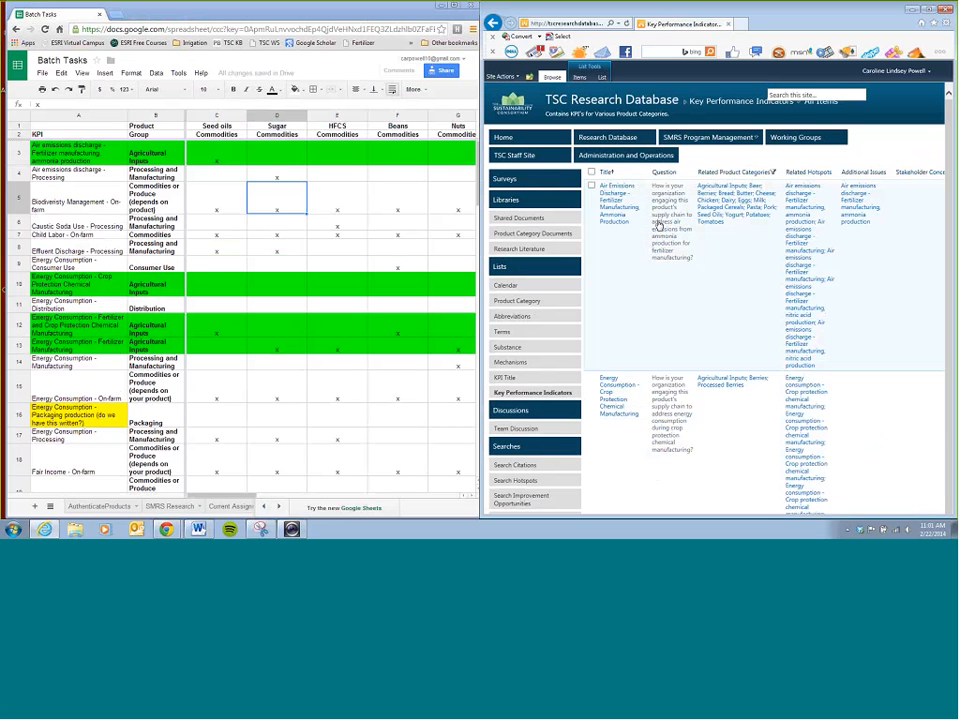
left_click(88, 155)
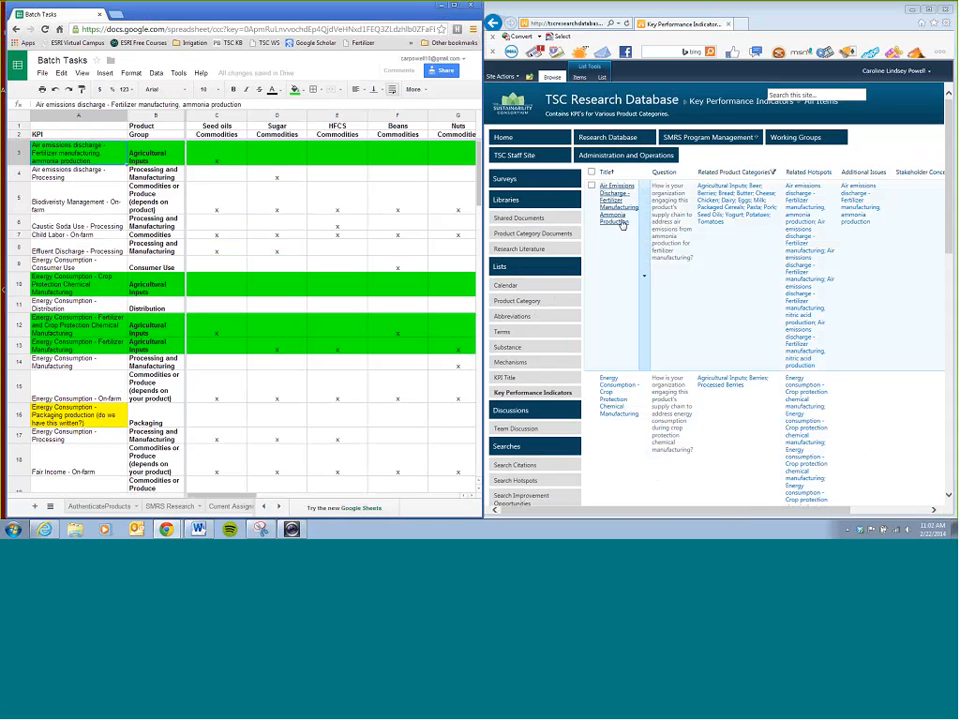
left_click(644, 272)
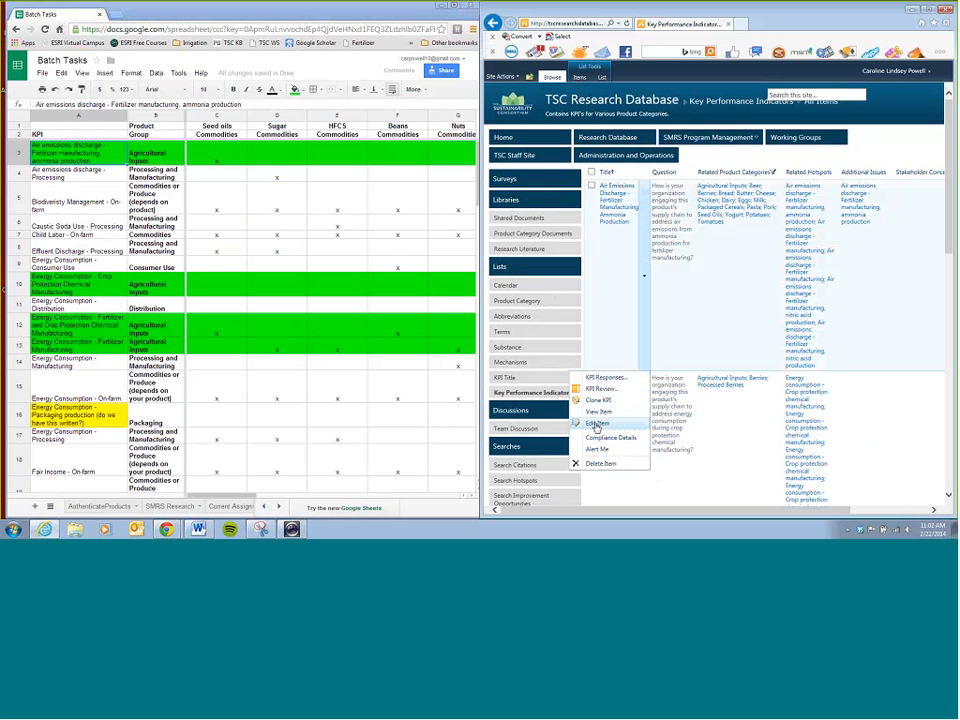
left_click(596, 424)
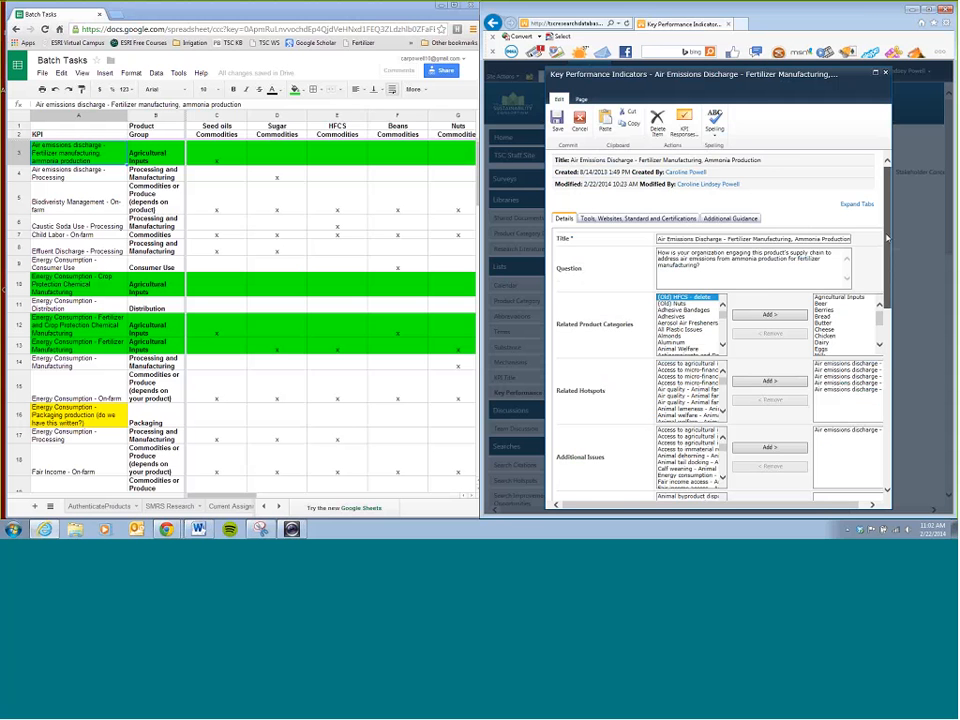
mouse_move(885, 251)
left_mouse_down()
mouse_move(885, 295)
mouse_move(885, 257)
mouse_move(885, 276)
left_mouse_up()
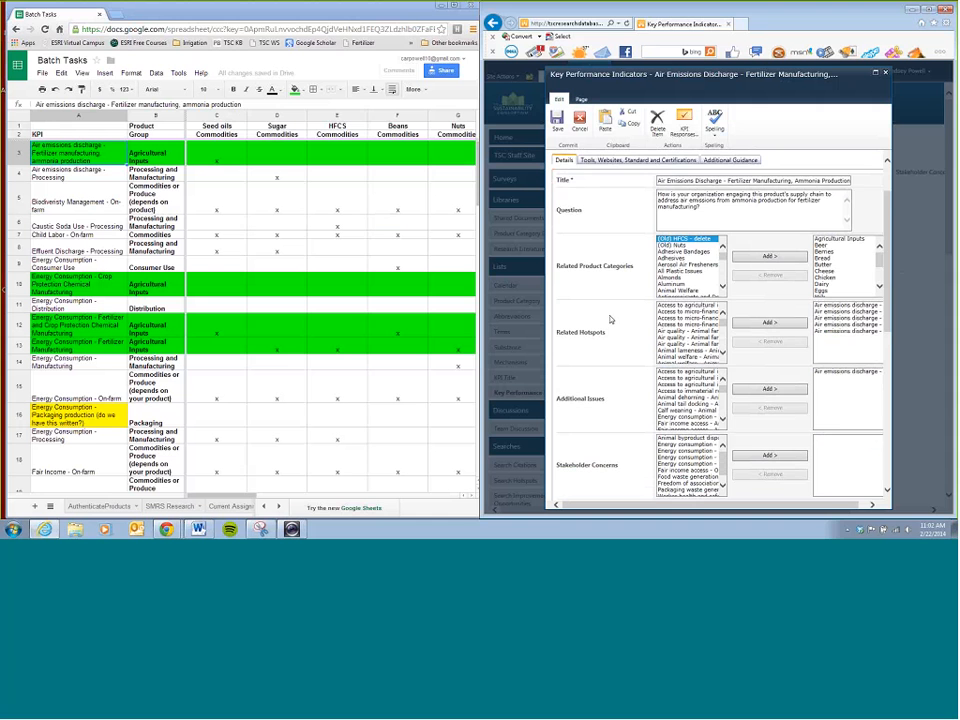
scroll(611, 319, "up", 2)
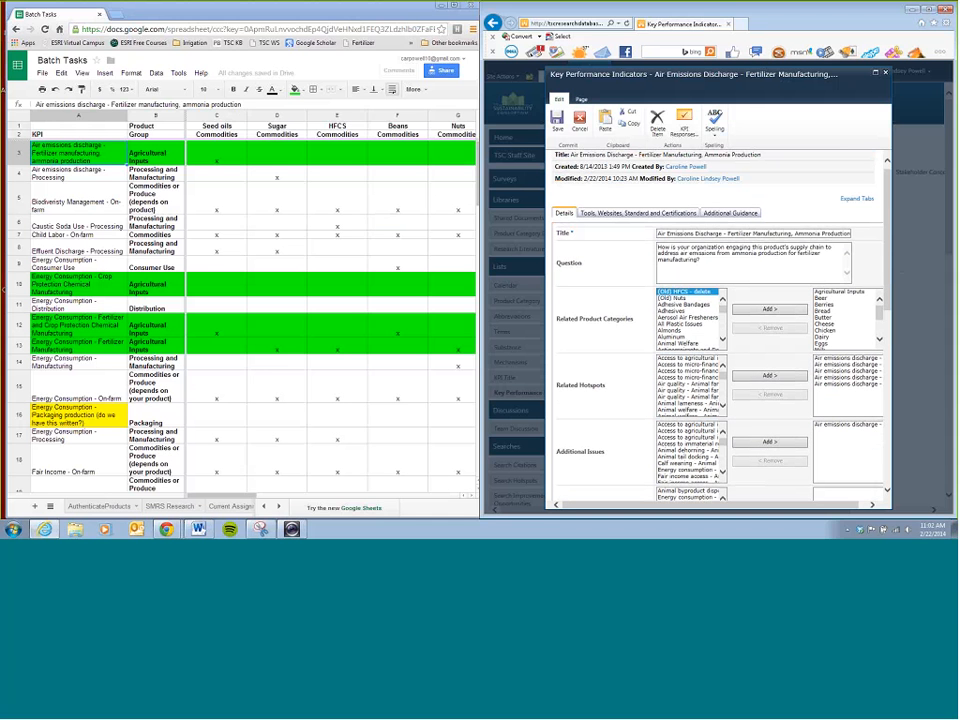
Highlight the Seed oils mark of the row 3 KPI and the product header row in Batch8KPIs
left_click(218, 160)
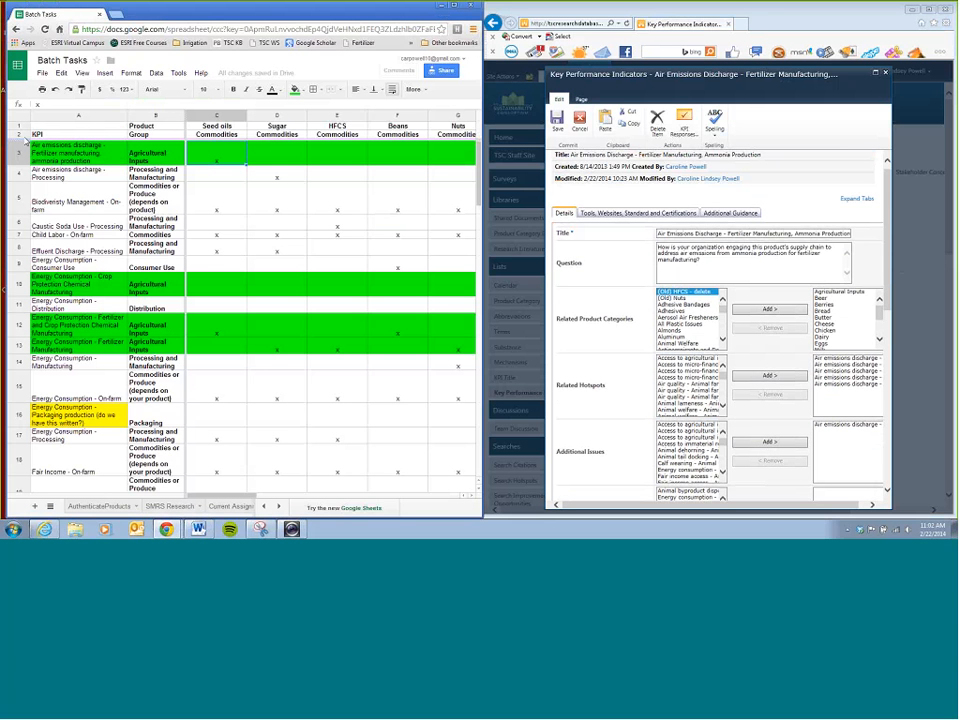
left_click(224, 477, "shift")
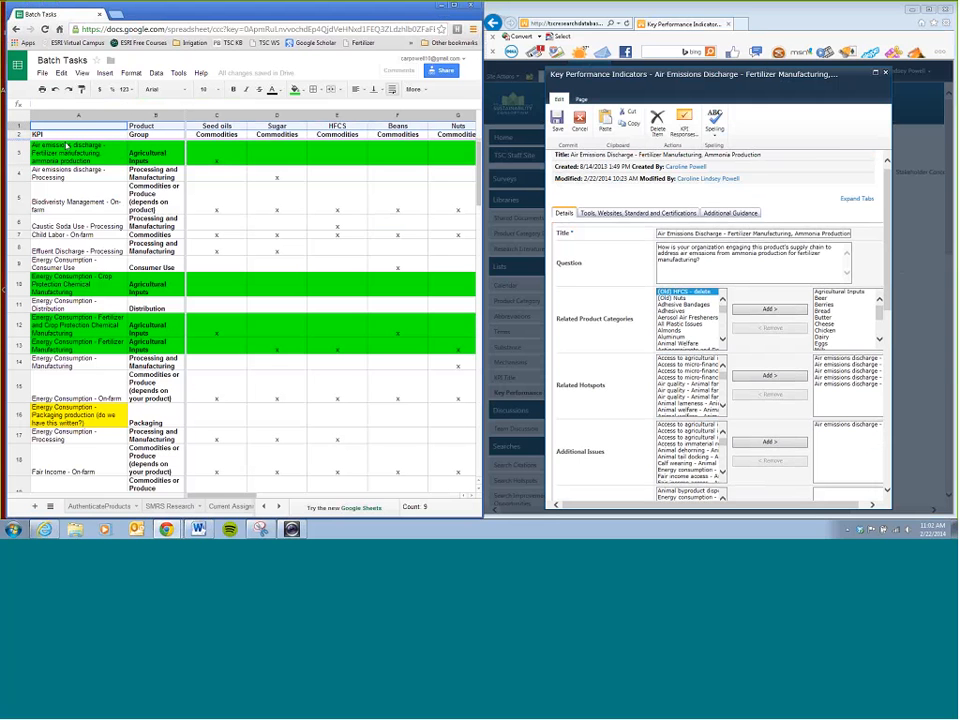
Check the row 3 KPI's Seed oils mark against Seed Oils in its assigned related product categories
left_click(19, 154)
left_click(214, 161)
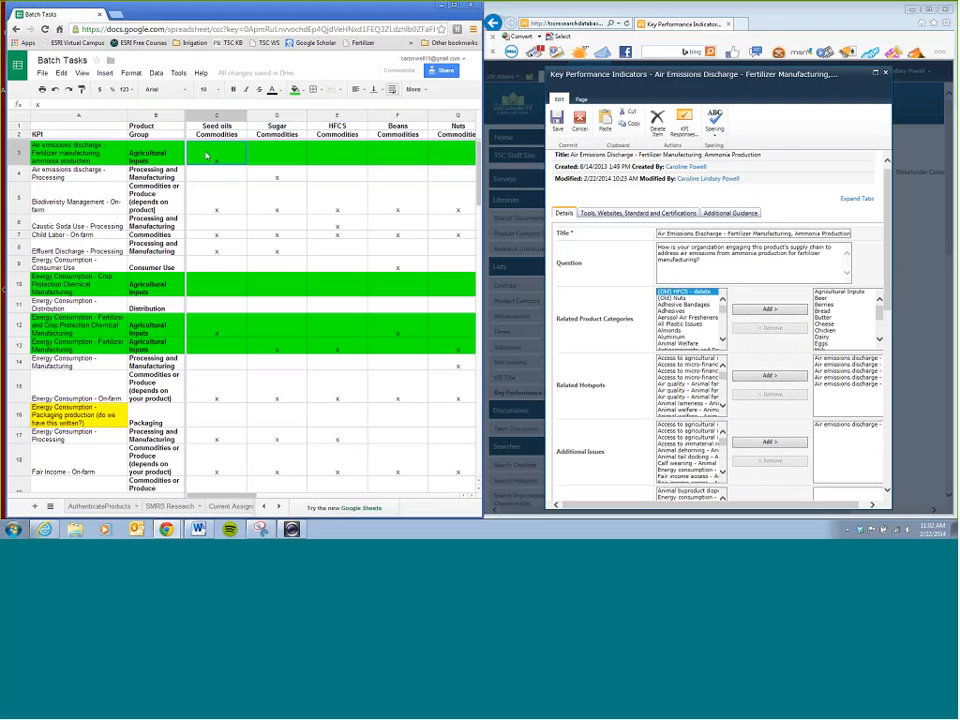
key("Right")
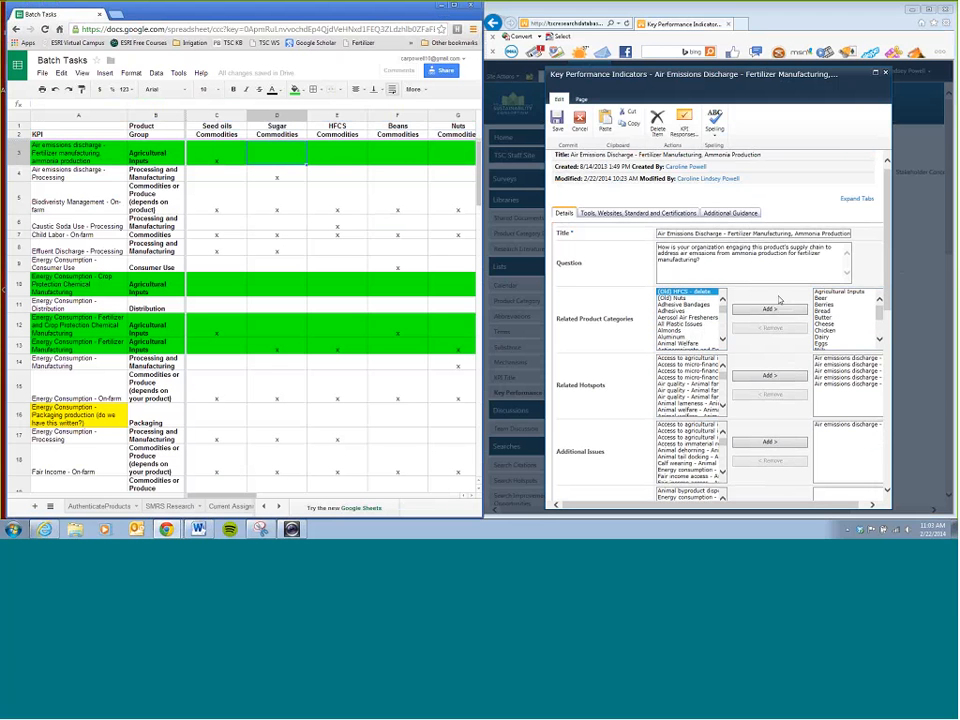
left_click(208, 153)
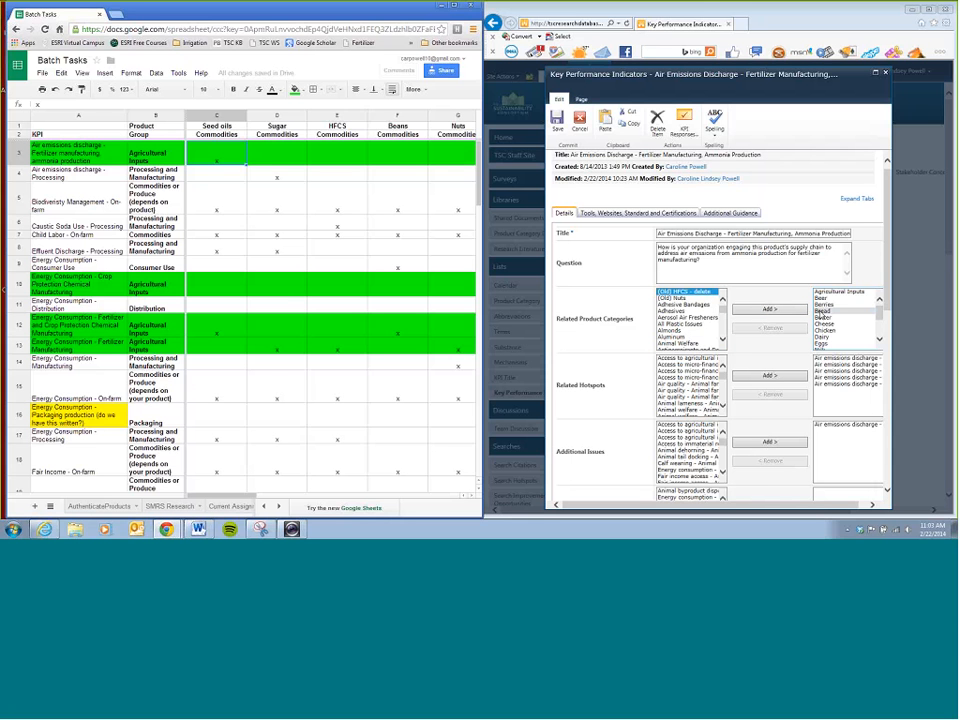
left_click(830, 318)
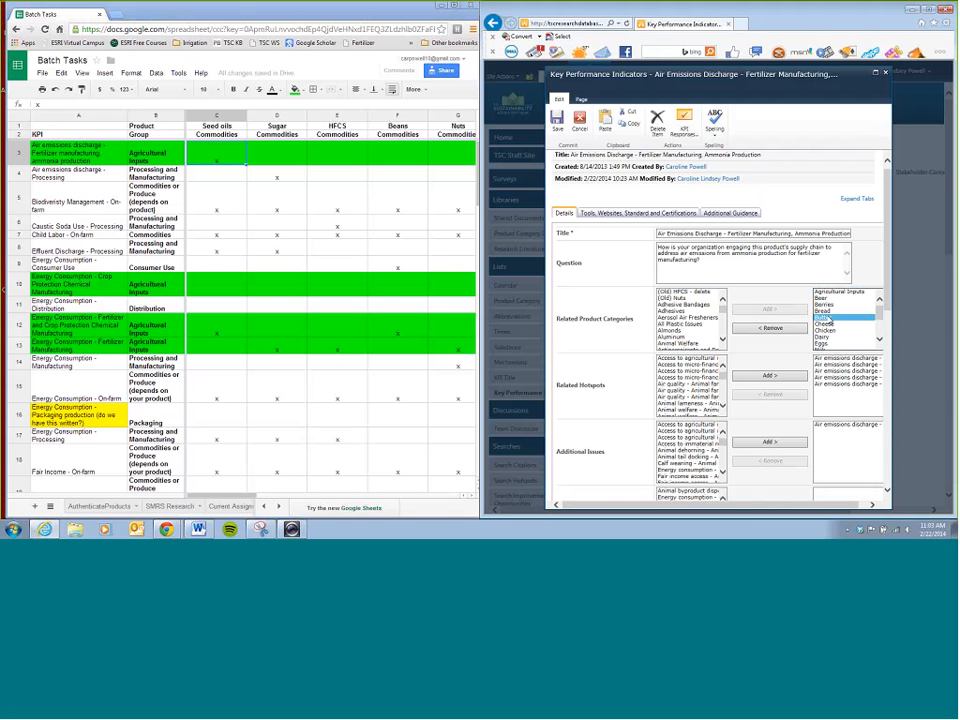
key("s")
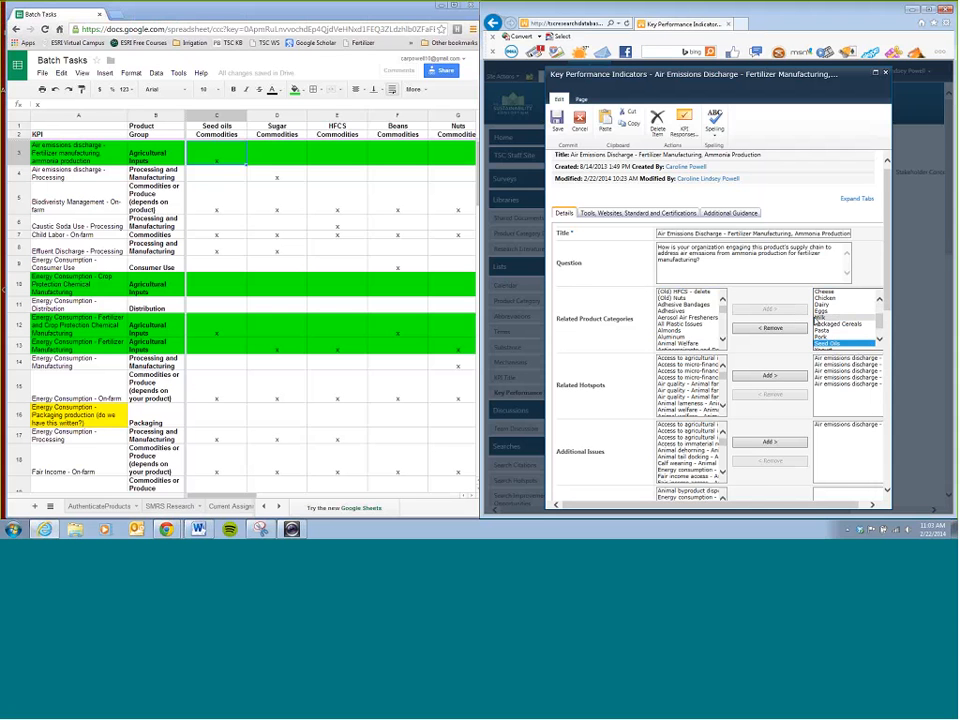
scroll(829, 326, "down", 1)
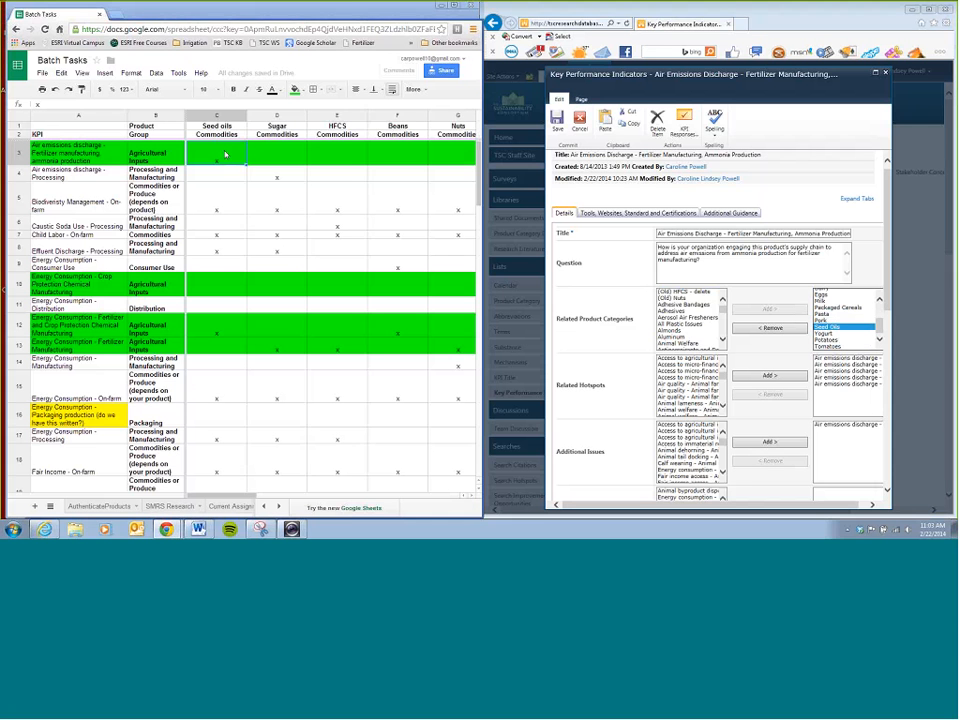
Check the unmarked Sugar cell of row 3 and find the Sugar entries among the KPI's unassigned product categories
left_click(264, 160)
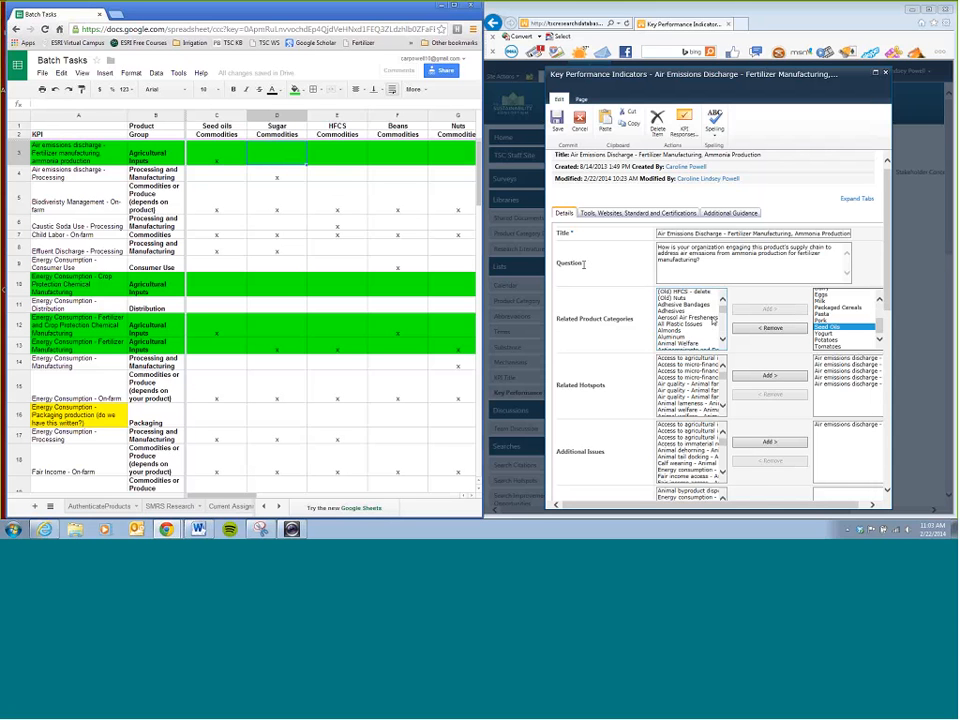
left_click(678, 325)
scroll(678, 328, "down", 15)
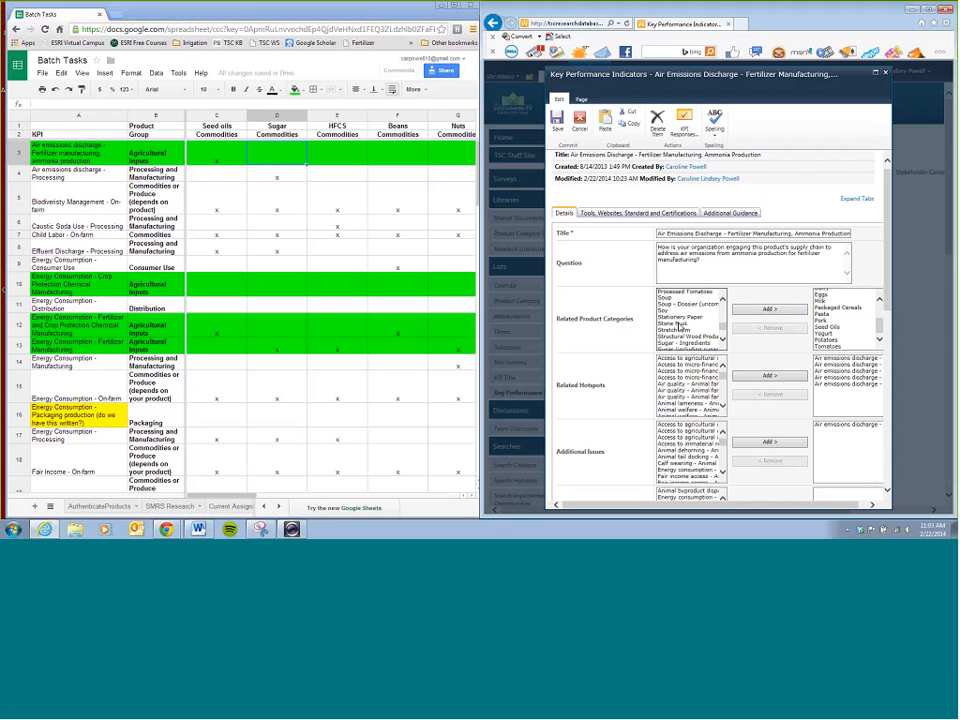
left_click(679, 326)
scroll(681, 330, "down", 1)
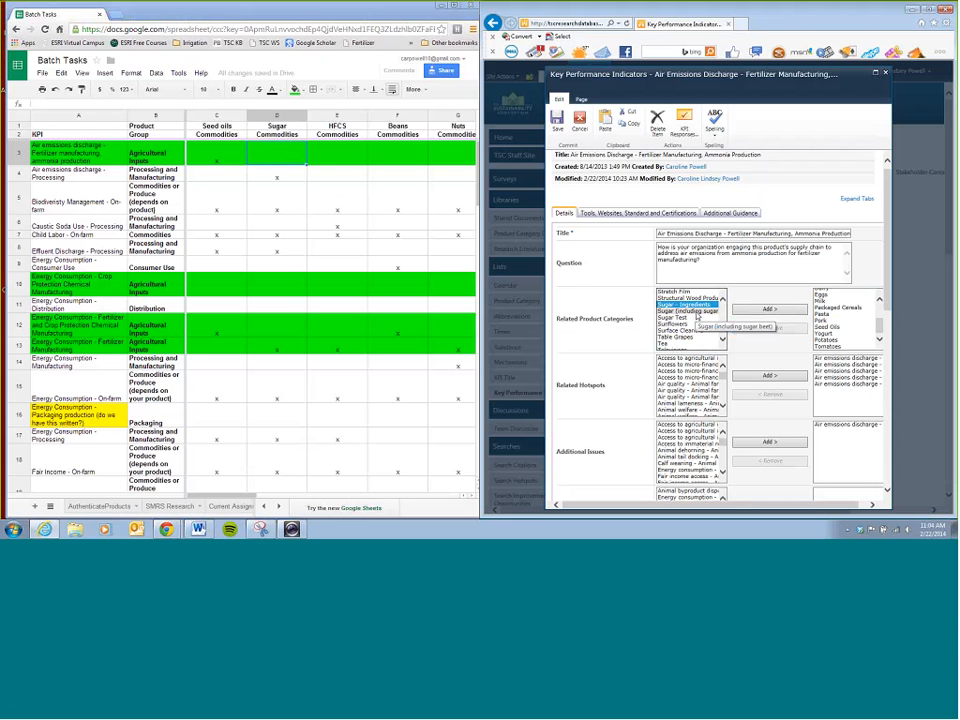
Check the HFCS cell of row 3 and find High Fructose Corn Syrup among the unassigned product categories
left_click(337, 126)
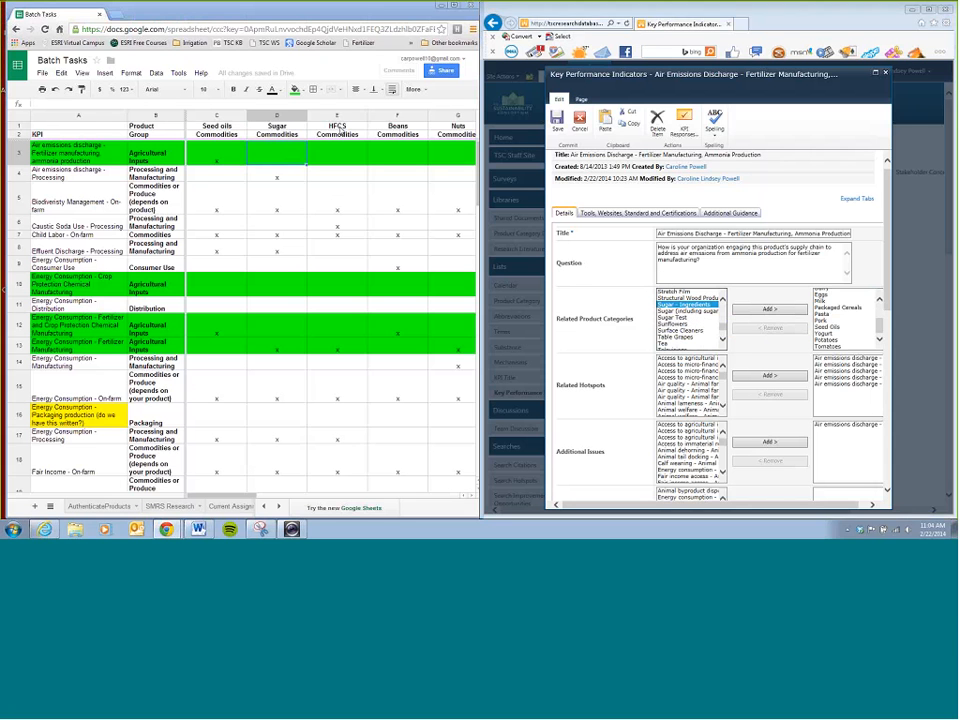
left_click(338, 157)
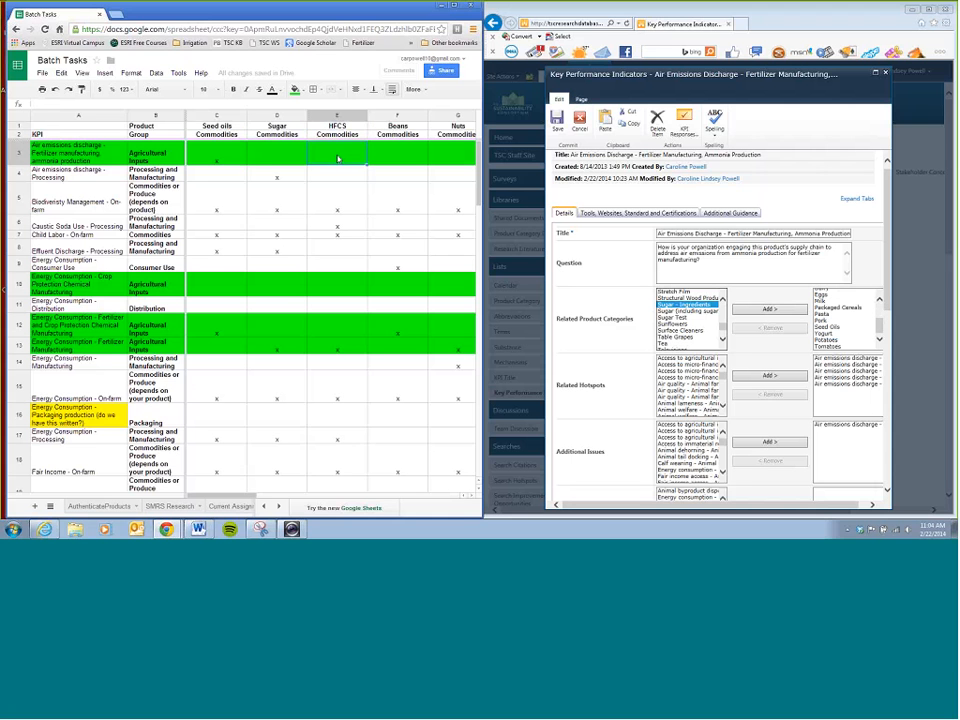
left_click(687, 324)
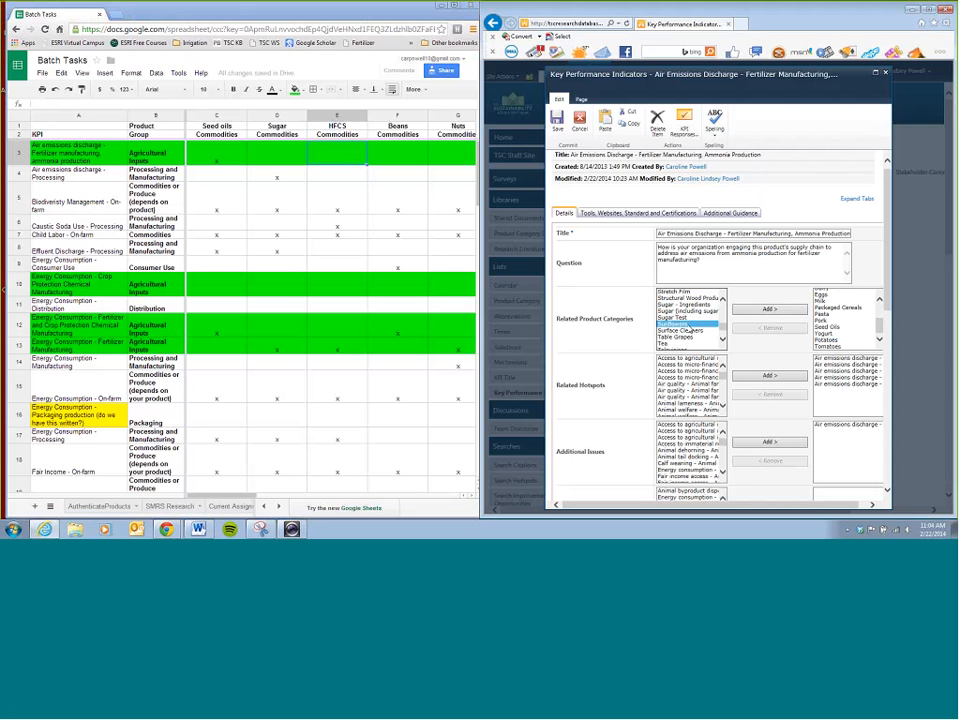
type("hi")
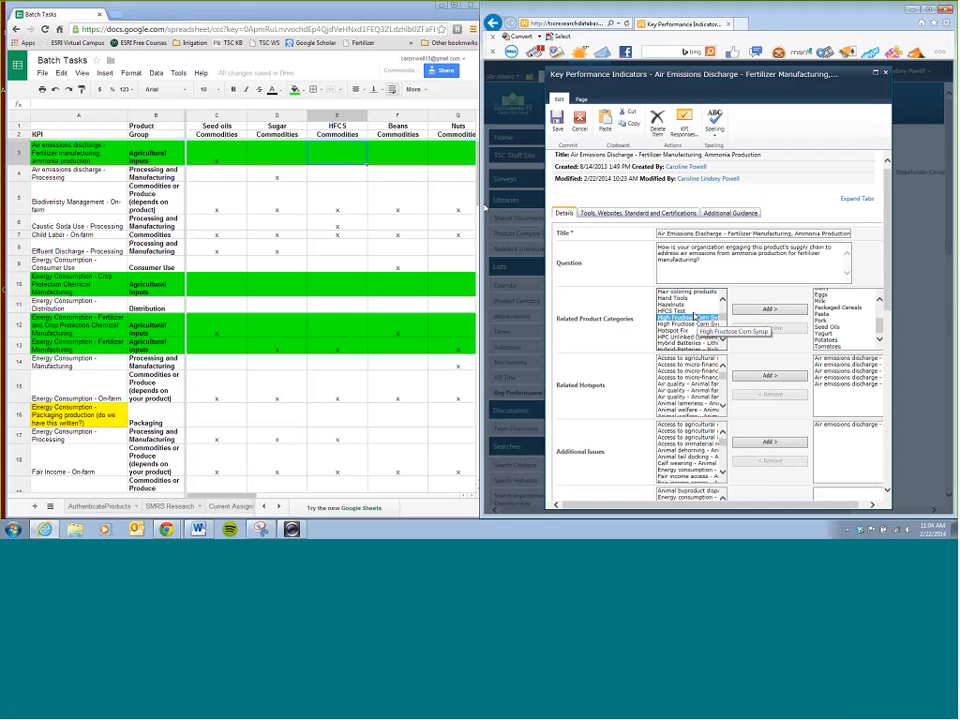
Find Beans, Lentils, and Peas among the unassigned product categories to compare with the Beans column of row 3
left_click(680, 330)
scroll(671, 330, "up", 5)
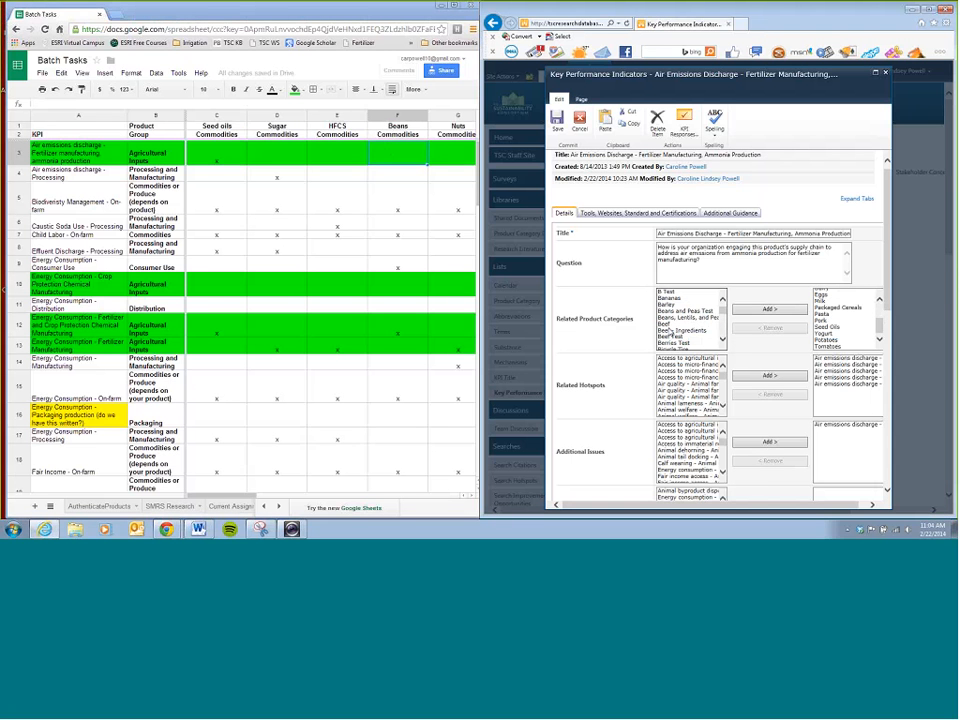
left_click(671, 325)
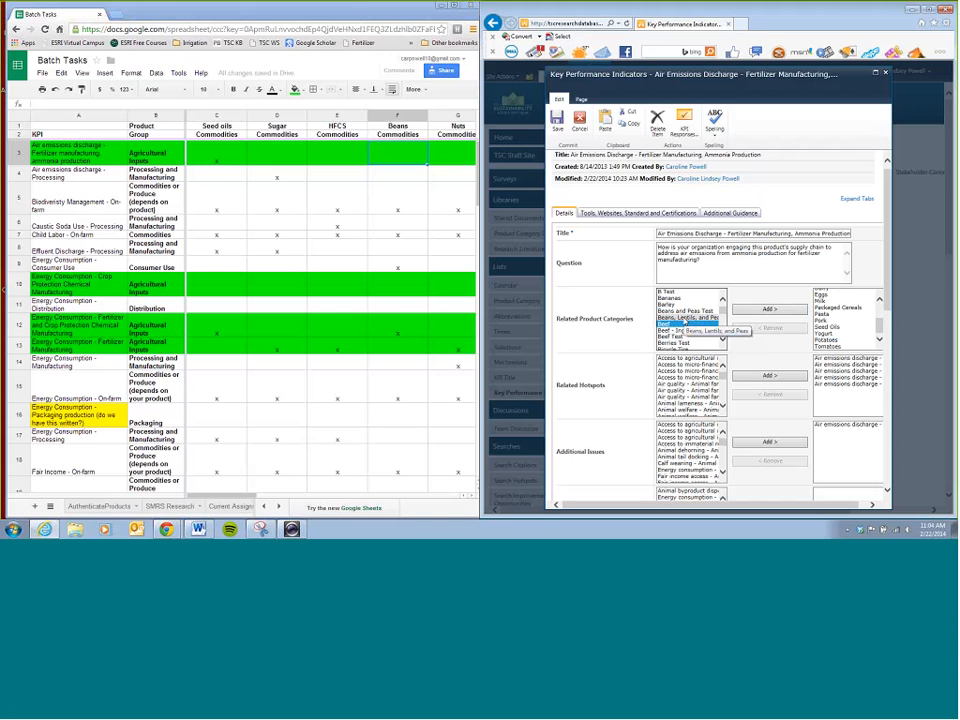
Bring the Nuts column into view in Batch8KPIs and find Nuts among the KPI's unassigned product categories
left_click(475, 499)
left_click(475, 499)
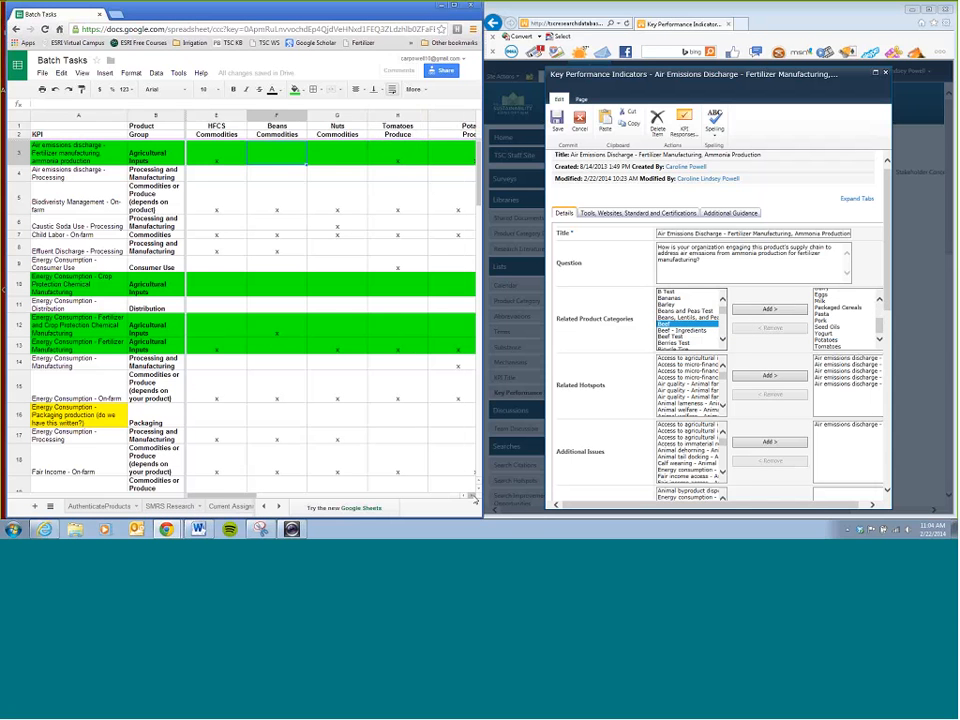
left_click(475, 499)
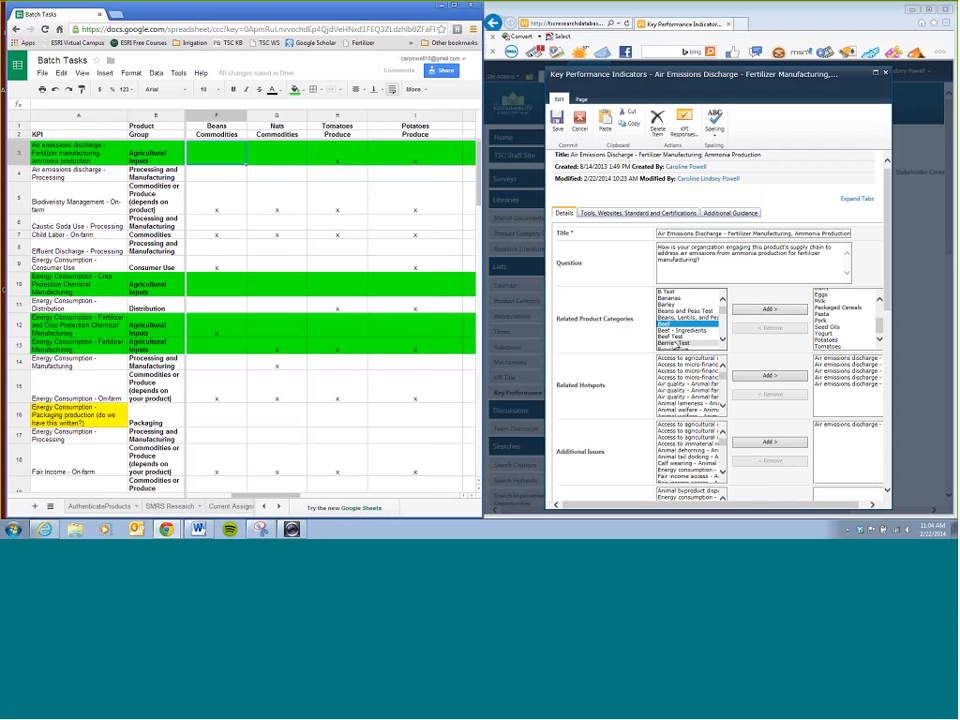
left_click(677, 343)
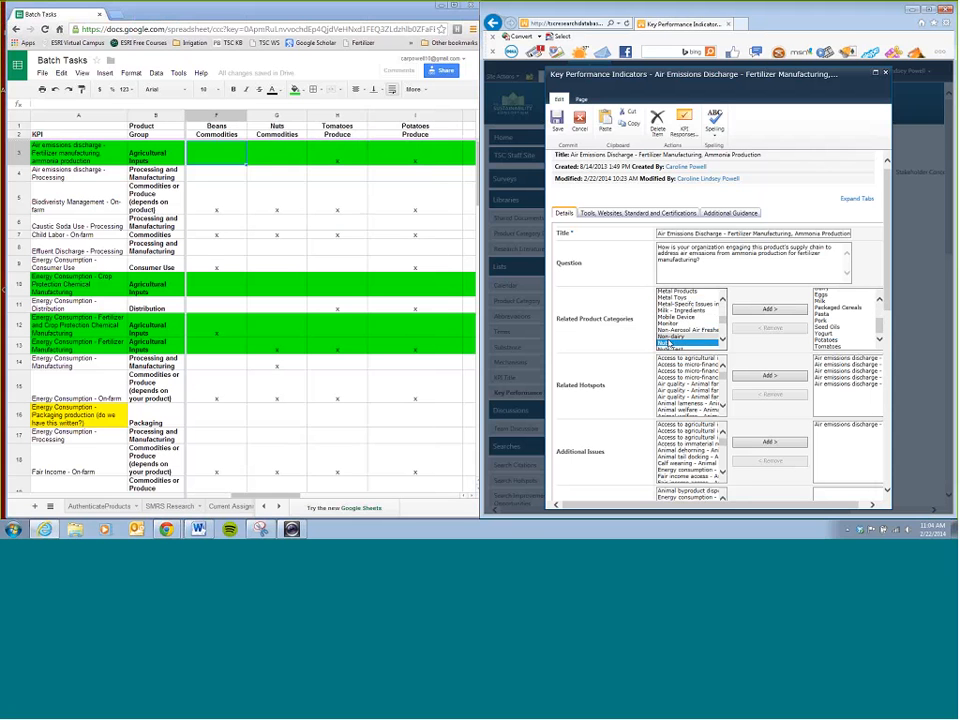
type("nuts")
Check the Tomatoes and Potatoes marks of row 3 against the KPI's assigned product categories
left_click(338, 165)
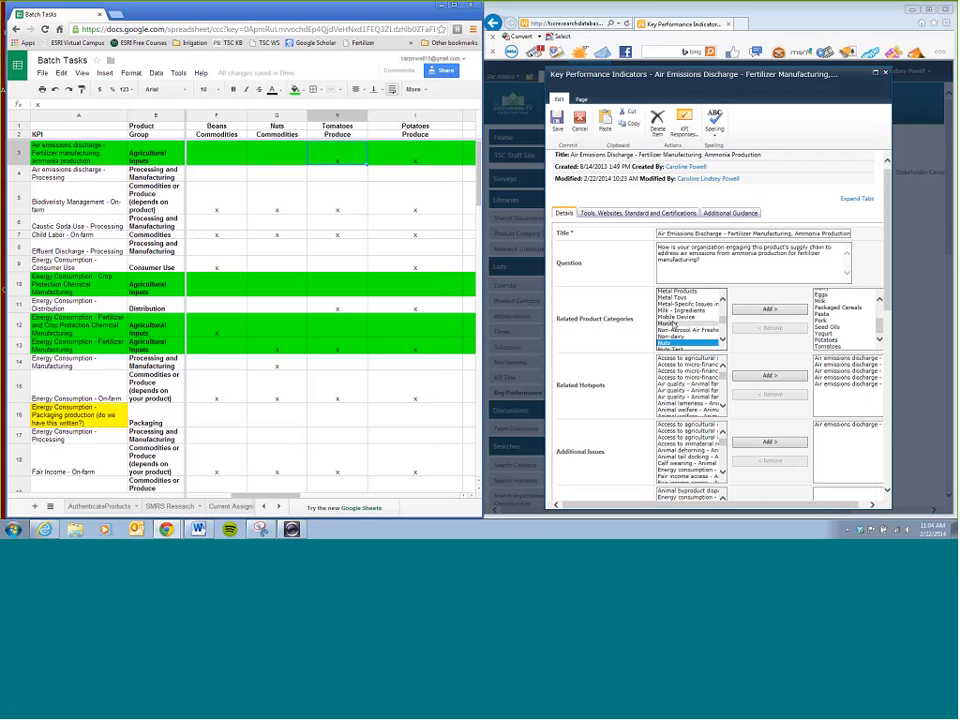
left_click(832, 316)
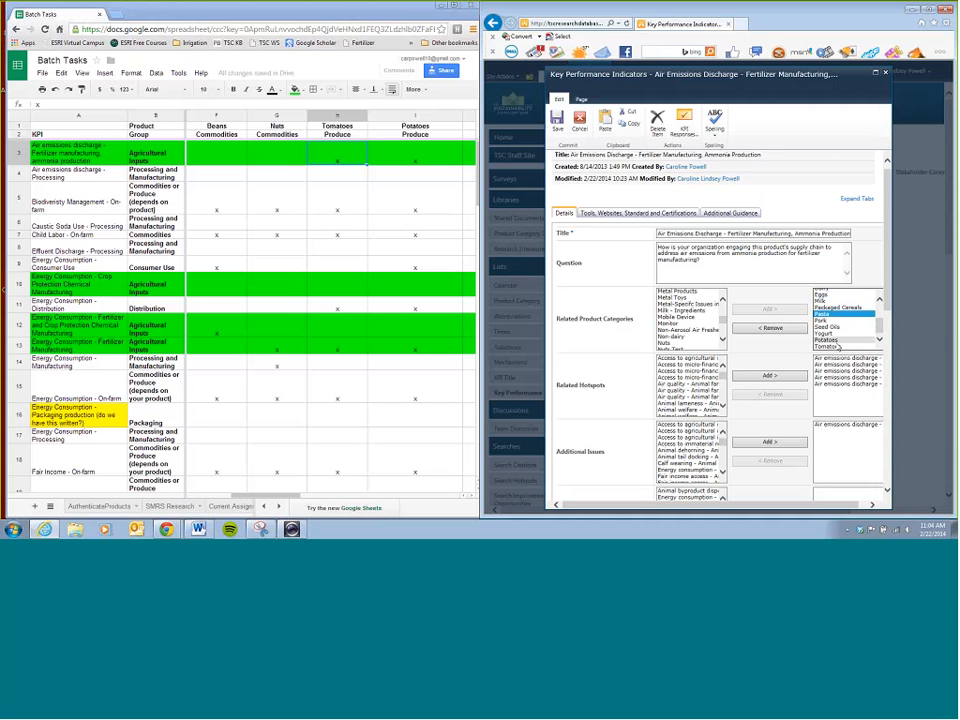
left_click(416, 160)
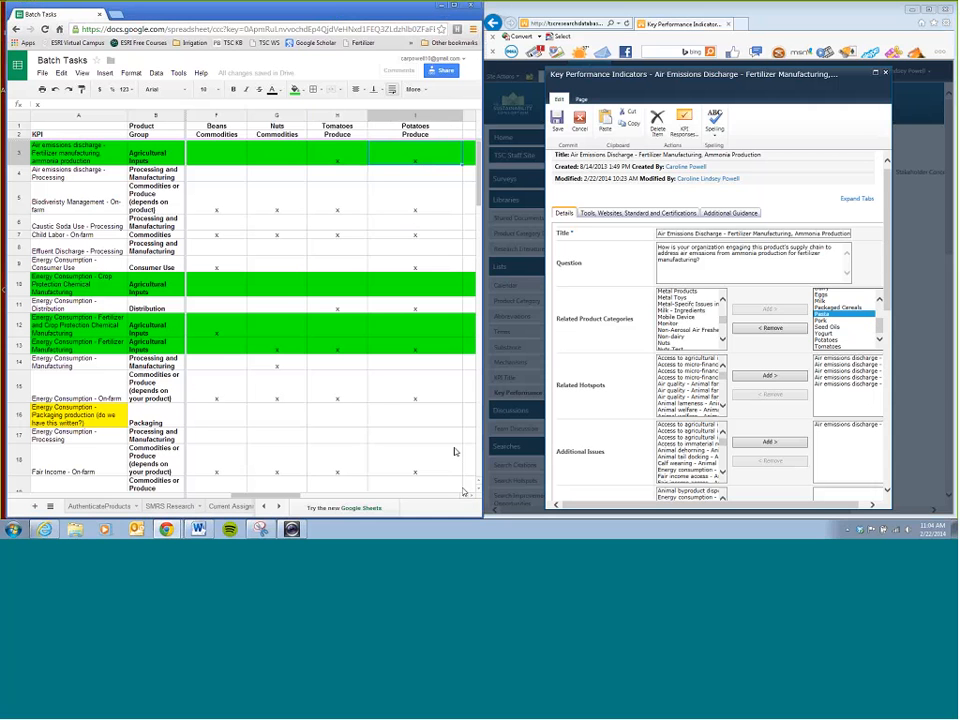
Bring the Stone fruit column into view and find Stone Fruit among the KPI's unassigned product categories
scroll(454, 450, "right", 3)
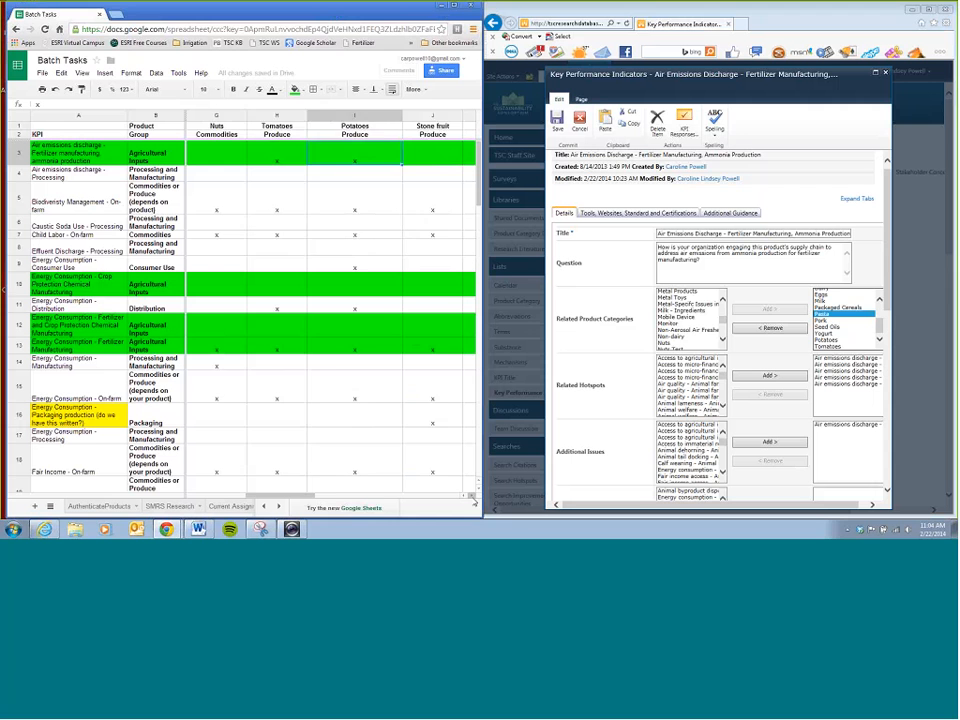
left_click(690, 342)
type("st")
left_click(690, 342)
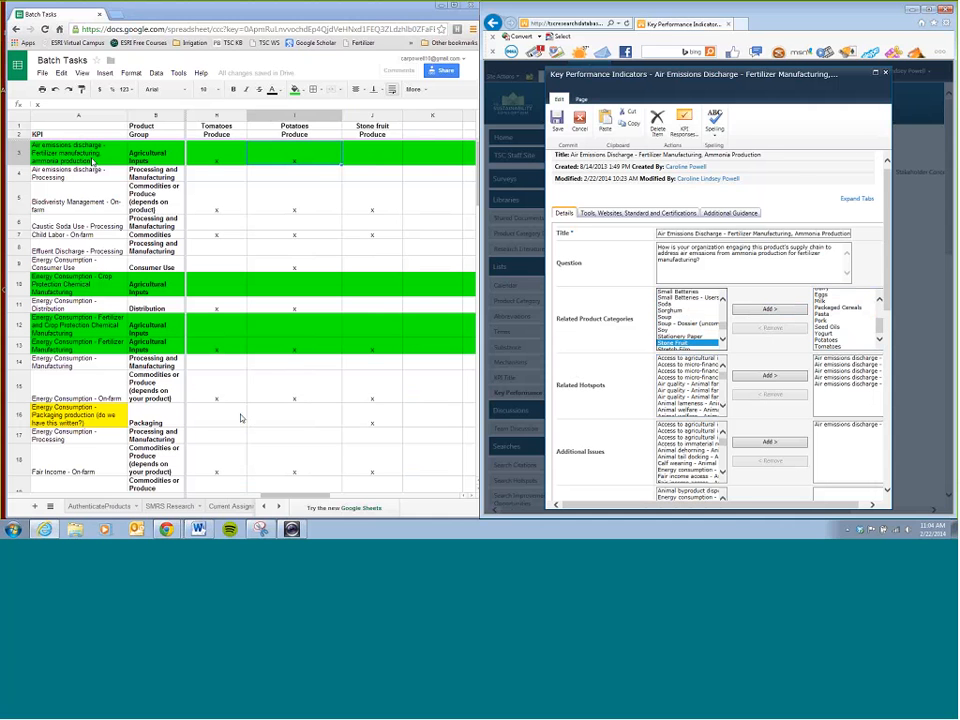
Look up the ammonia production air emissions discharge hotspot of the row 3 KPI in the HotspotKPIMap sheet
left_click(89, 152)
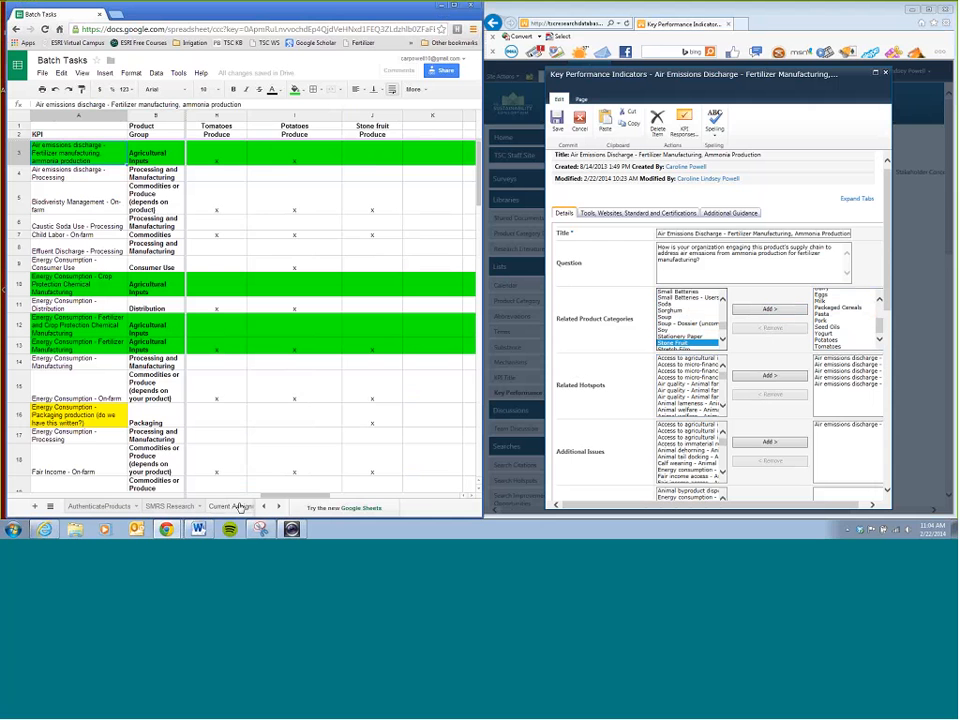
left_click(279, 507)
left_click(279, 507)
left_click(223, 510)
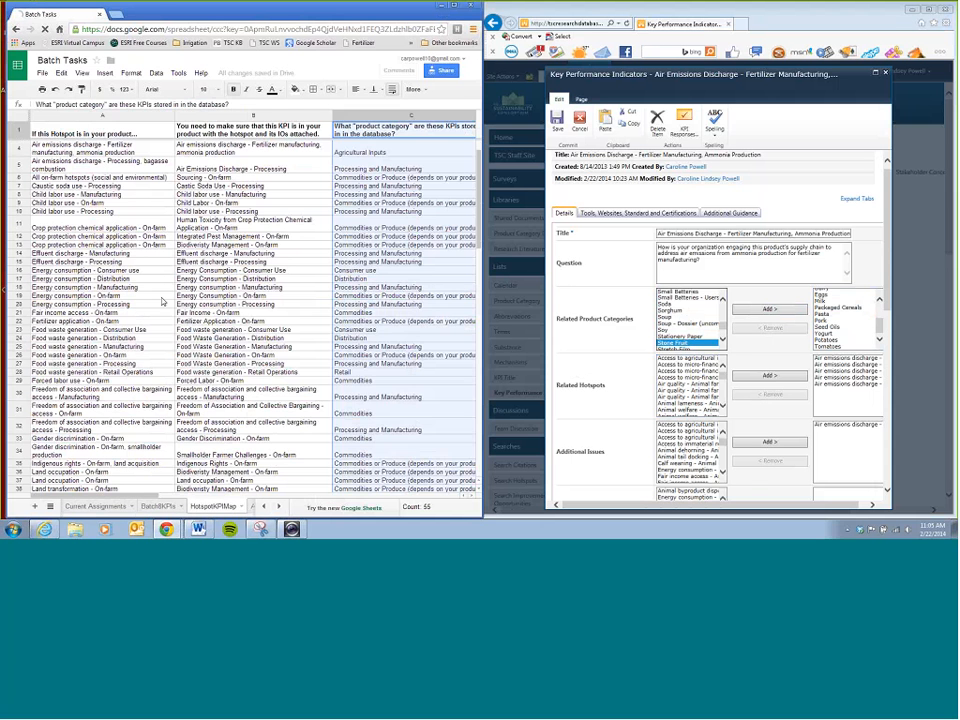
left_click(135, 155)
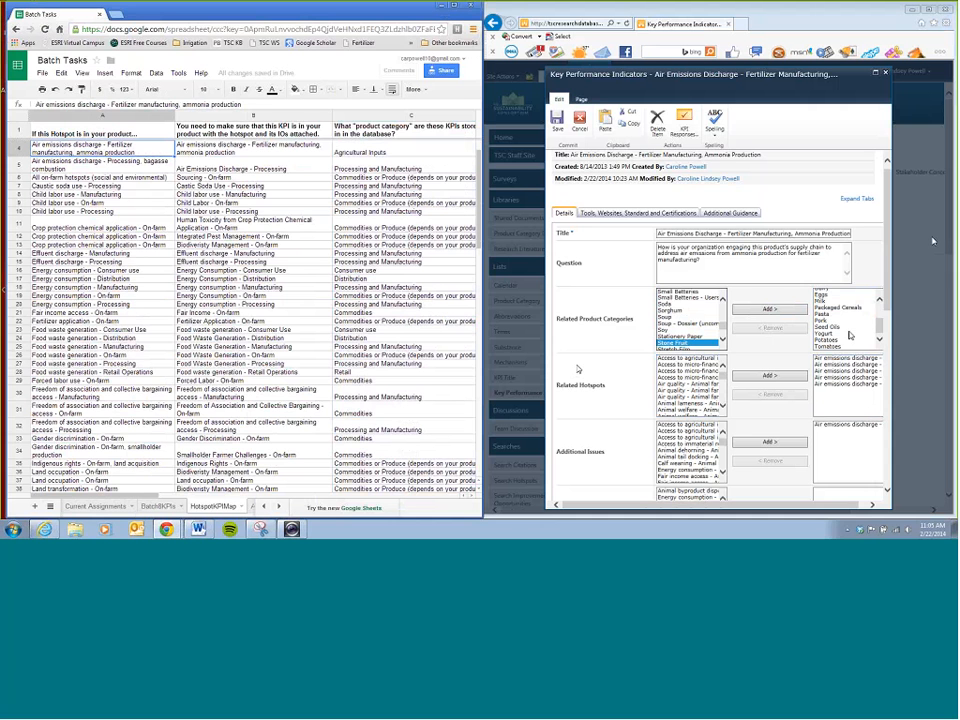
Review the related hotspots and additional issues assigned to the KPI in its edit form
left_click_drag(887, 226, 887, 276)
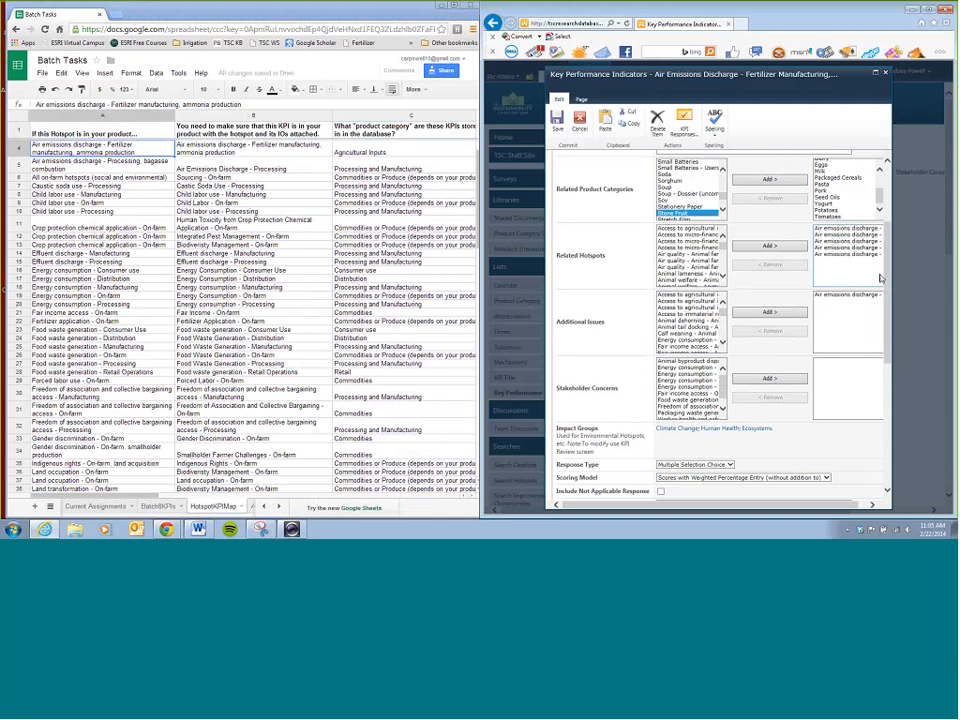
left_click(832, 236)
scroll(608, 378, "up", 1)
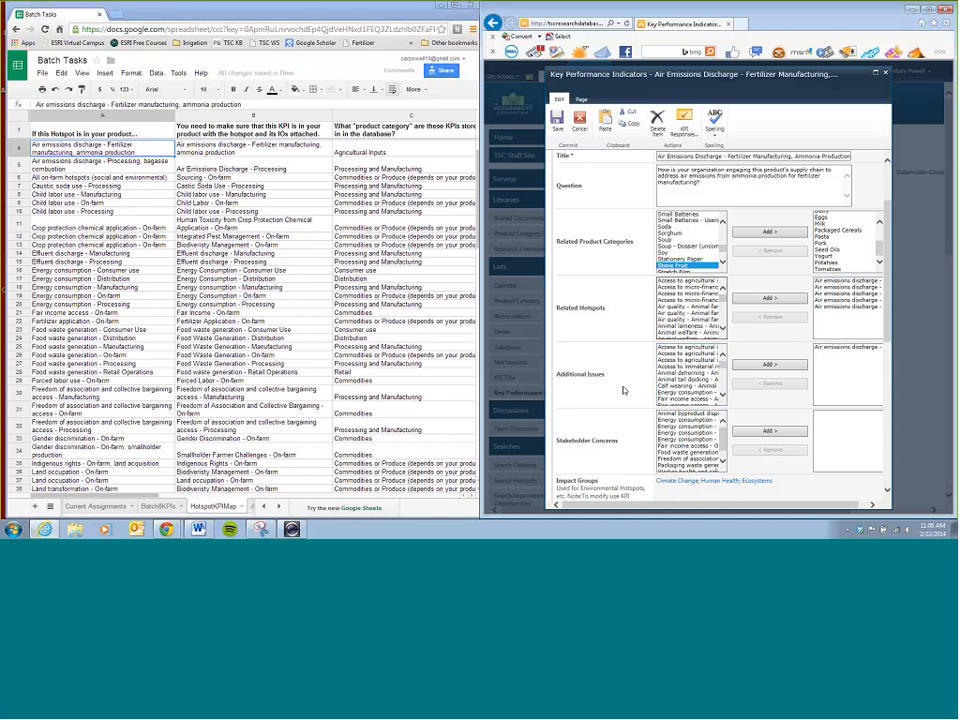
Save the Air Emissions Discharge - Fertilizer Manufacturing, Ammonia Production KPI and open it for viewing
scroll(624, 382, "down", 1)
scroll(623, 383, "down", 5)
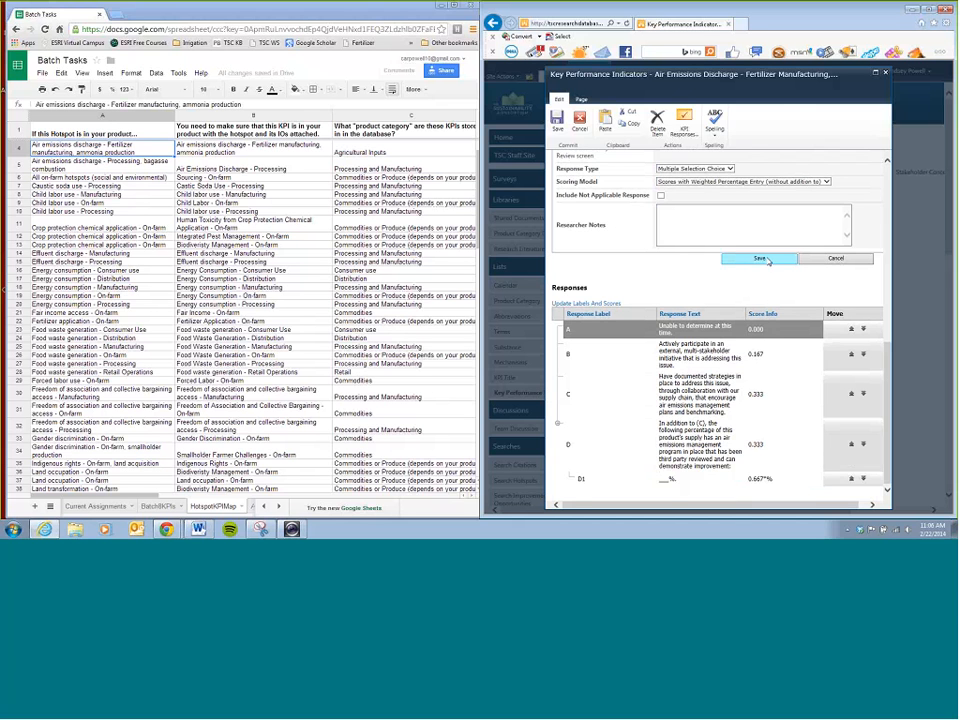
left_click(767, 261)
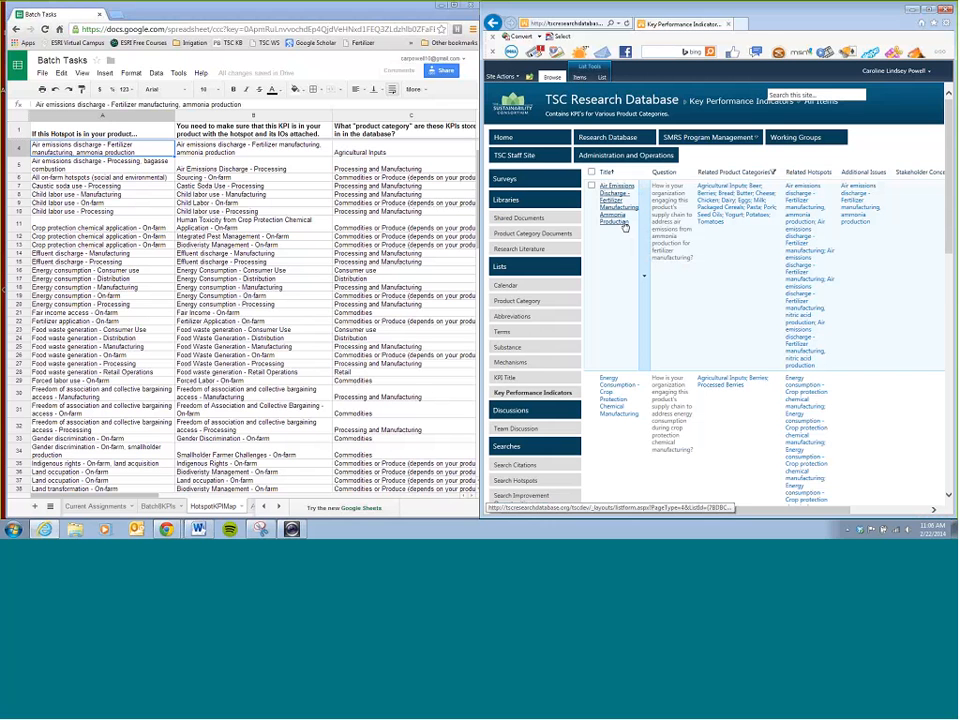
left_click(617, 224)
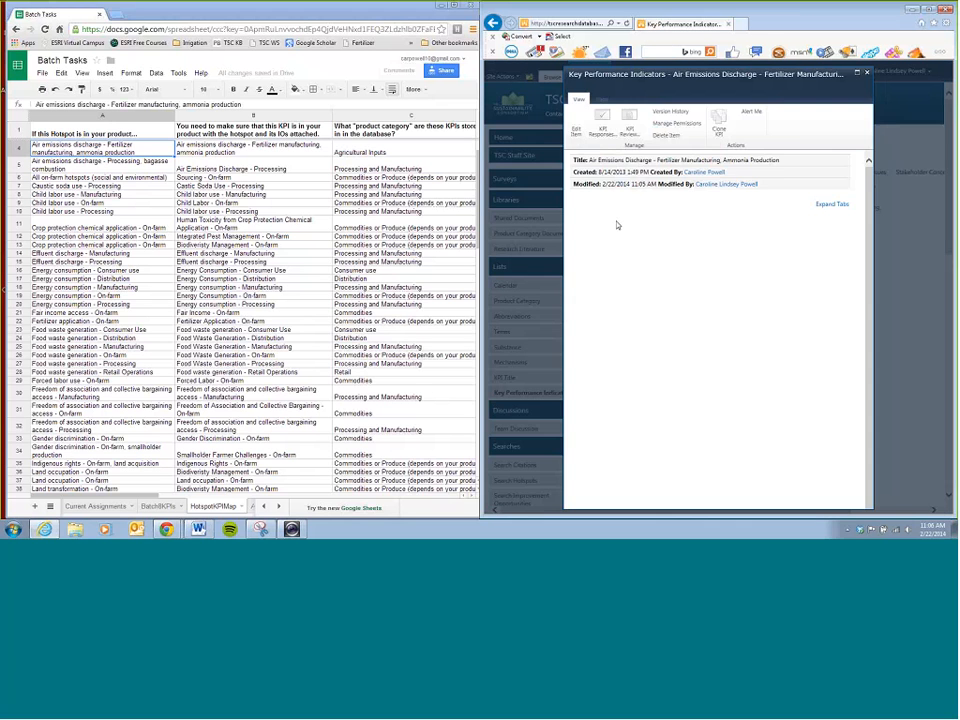
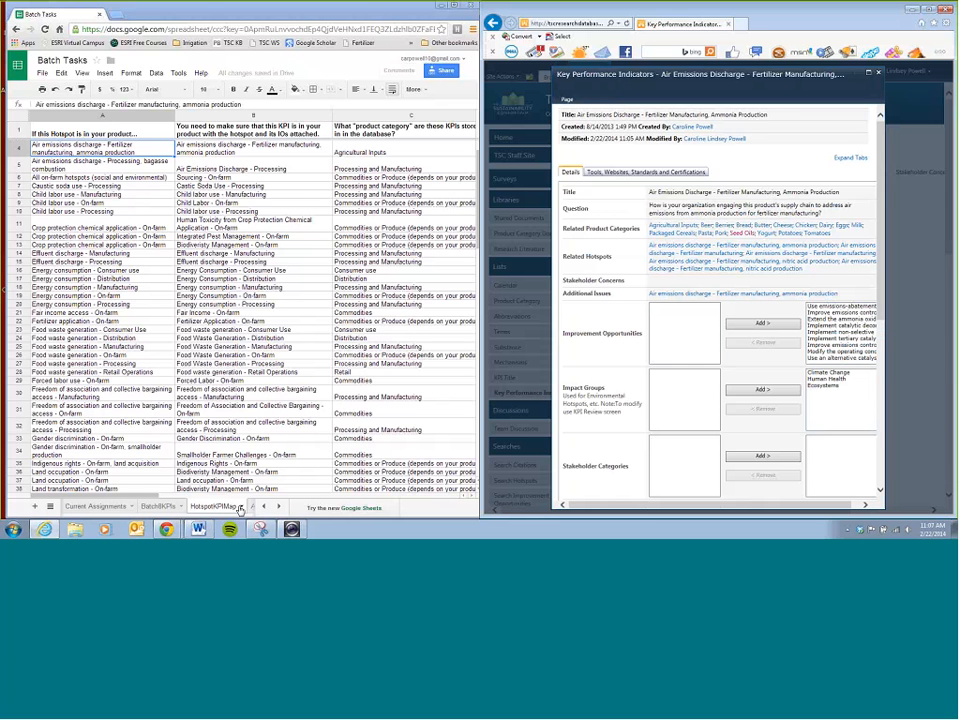
Find the general rules about IOs in HotspotKPIMap and compare the hotspot rule with the KPI's assigned improvement opportunities
left_click(178, 374)
scroll(137, 404, "down", 10)
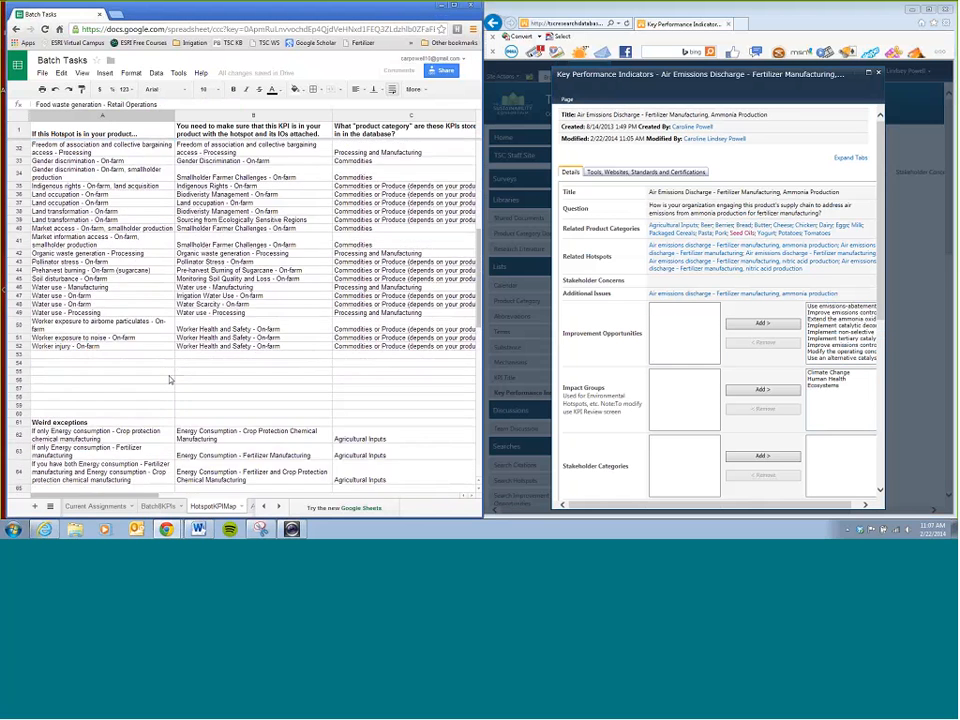
scroll(137, 404, "down", 2)
left_click(69, 405)
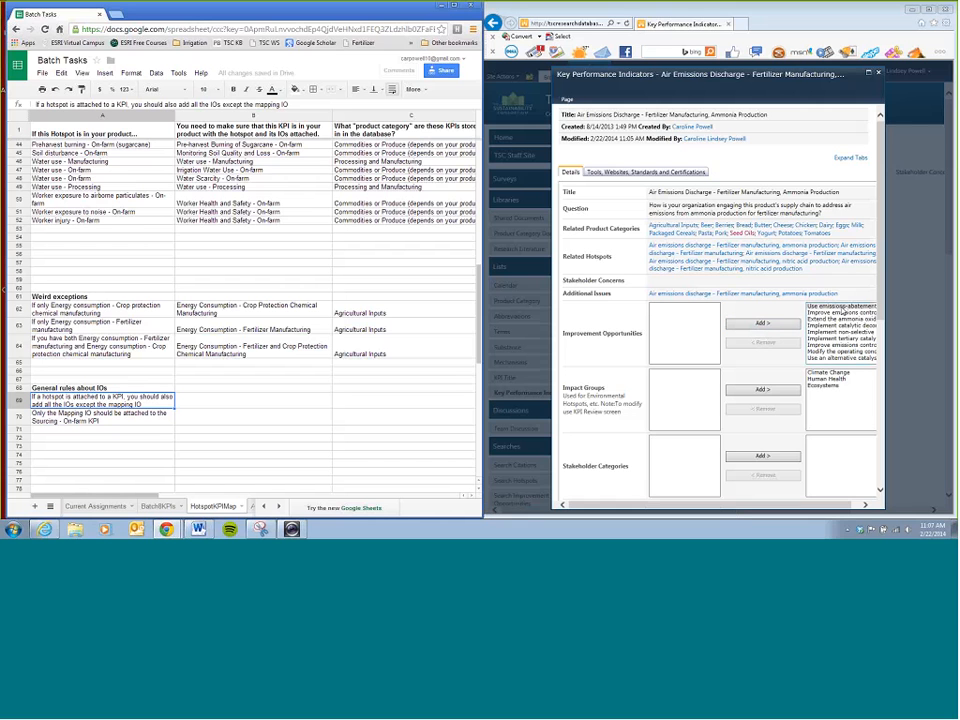
left_click(845, 356)
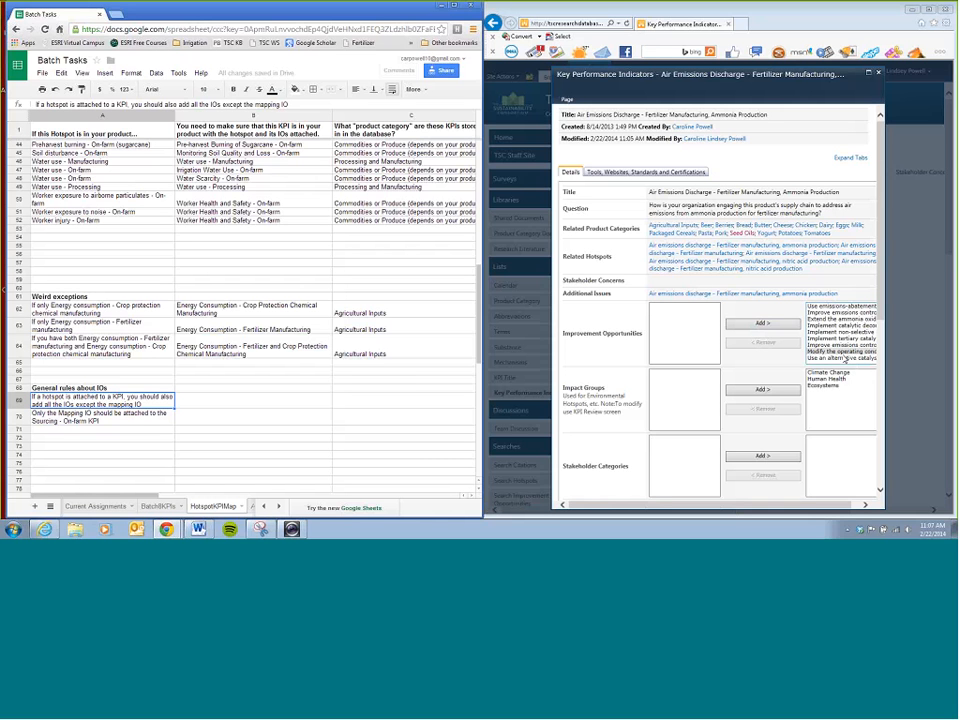
Review the improvement opportunities, additional guidance and responses of the ammonia production KPI, and close its form
left_click(845, 345)
left_click(705, 313)
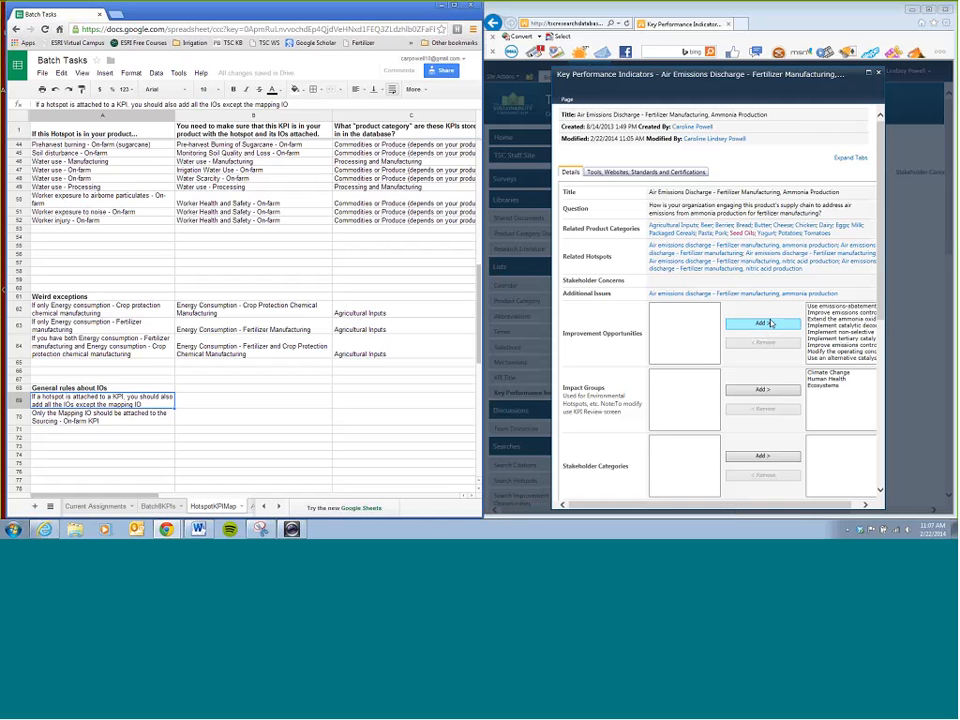
left_click(845, 313)
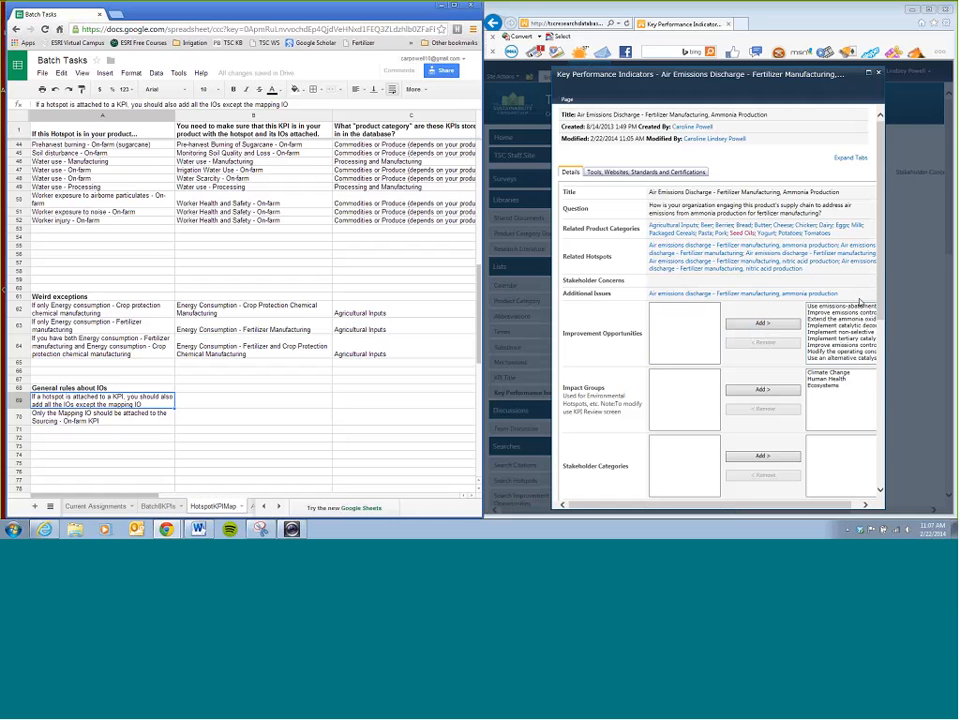
left_click_drag(878, 268, 878, 445)
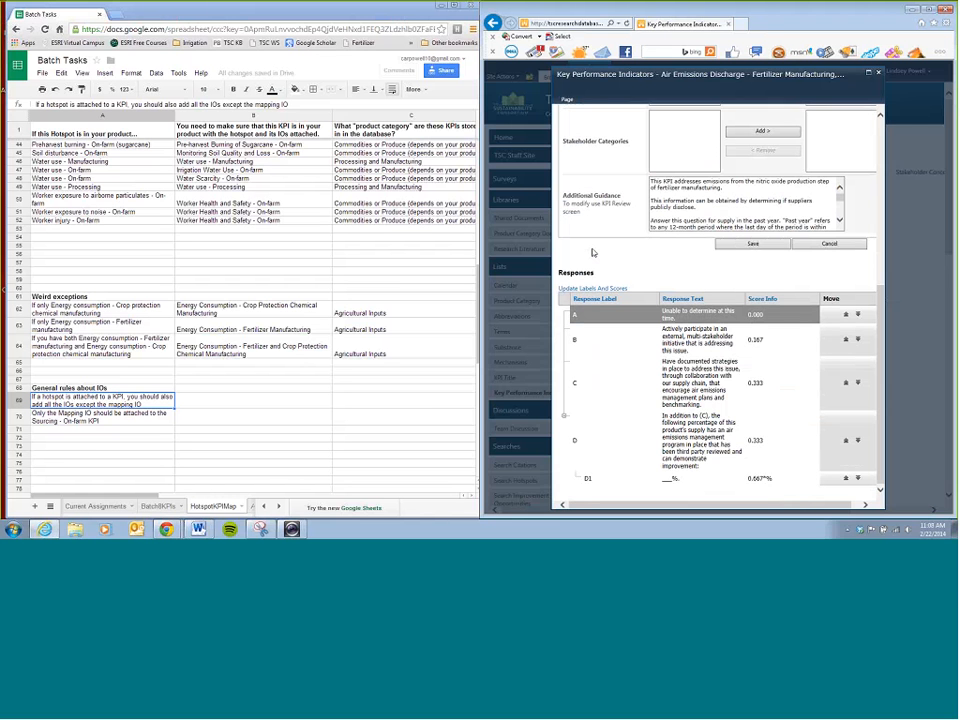
key("Escape")
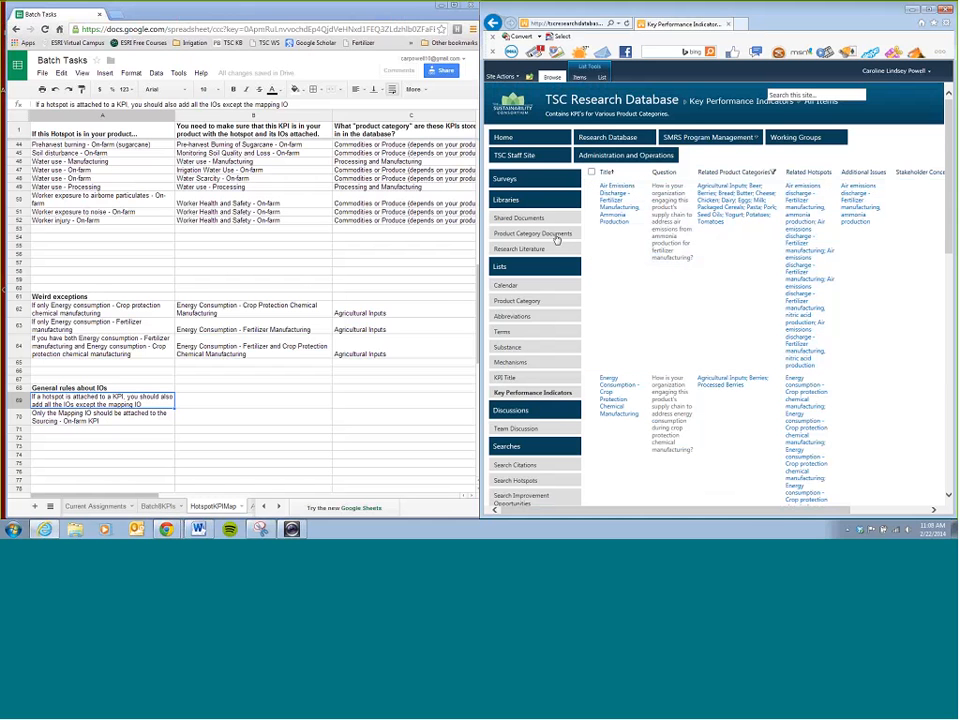
Return to the Batch8KPIs sheet and check the product groups of the energy consumption KPIs in rows 10, 12 and 13
left_click(163, 506)
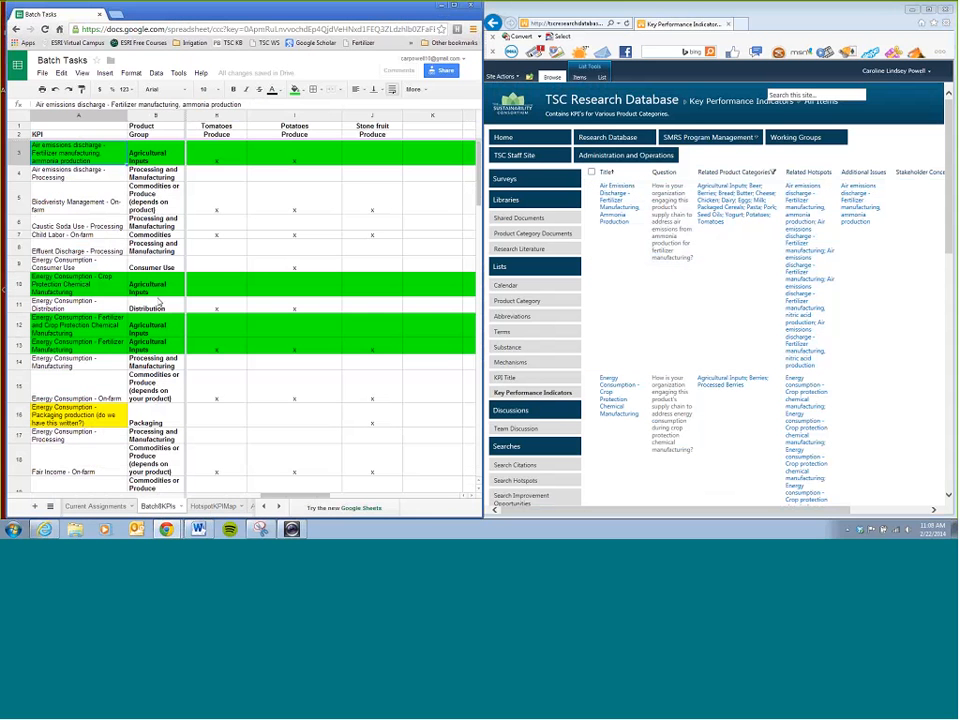
left_click(158, 293)
left_click(148, 332)
left_click(148, 348)
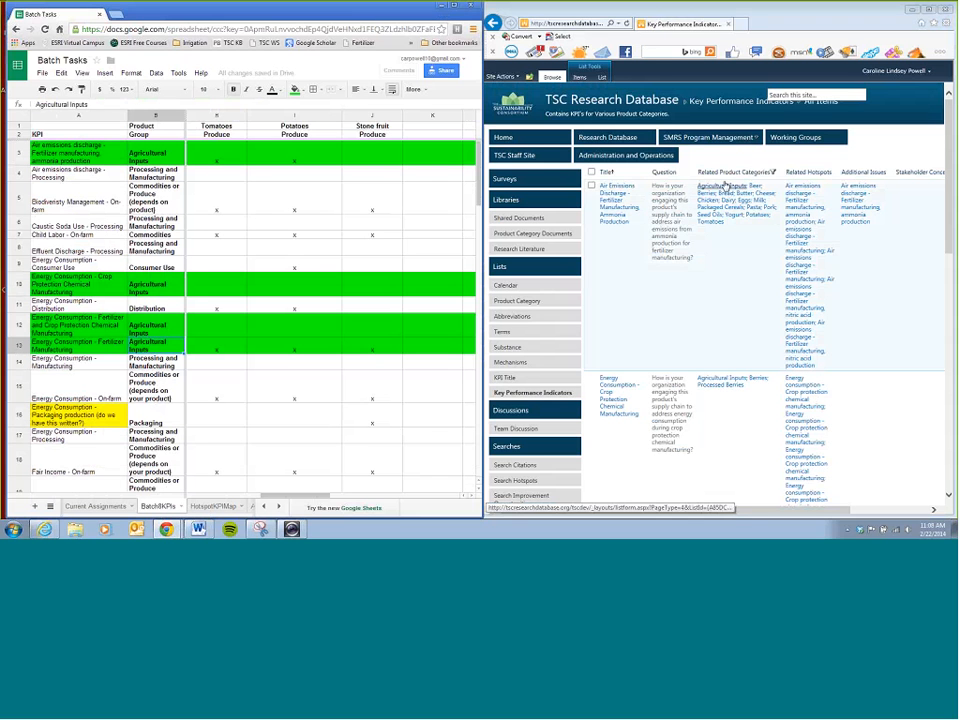
Filter the Key Performance Indicators list by the related product category Distribution and look through the listed KPI titles
left_click(778, 174)
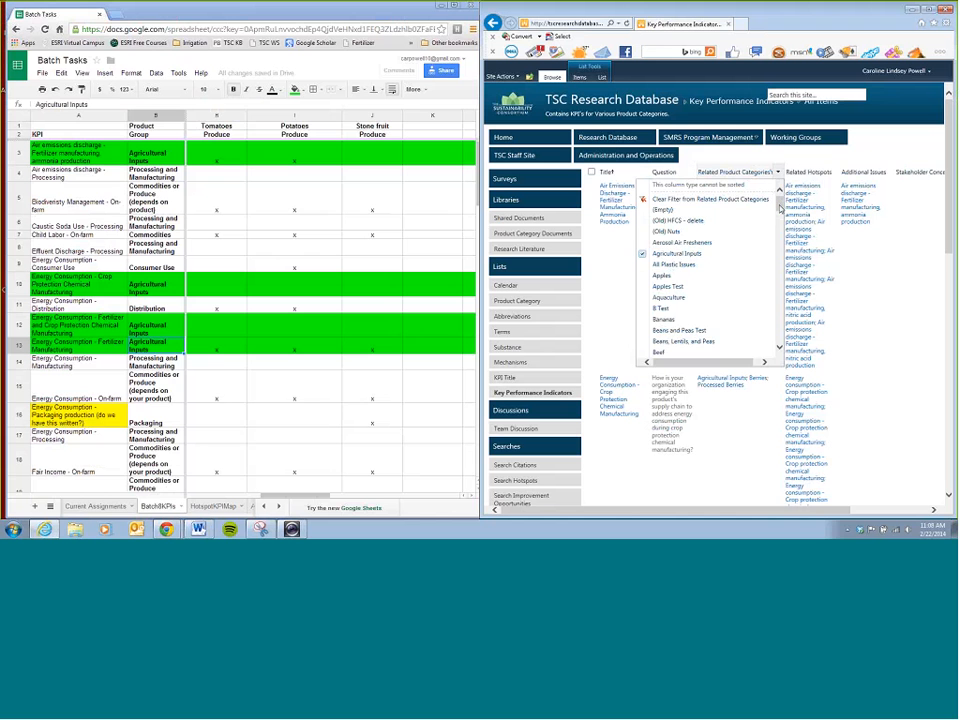
left_click_drag(780, 207, 779, 245)
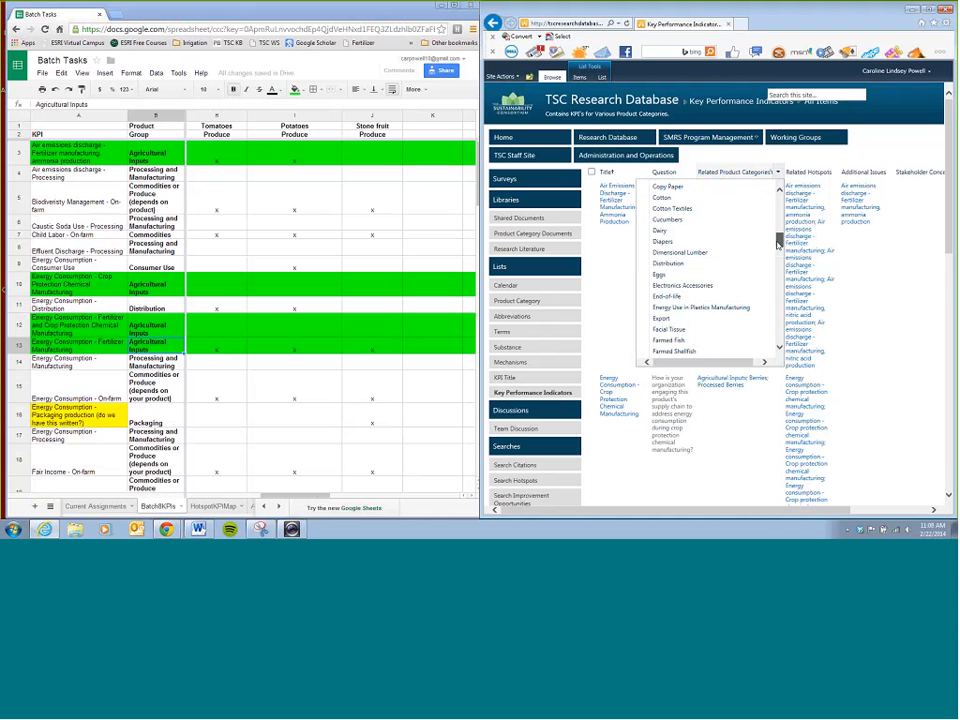
left_click(668, 263)
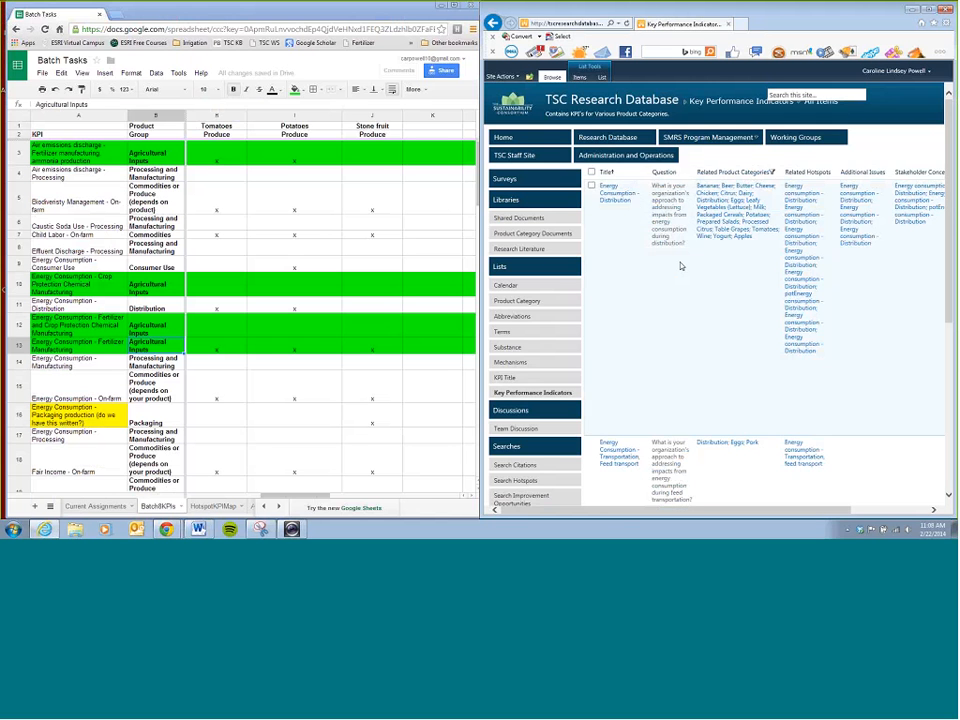
scroll(680, 266, "down", 2)
scroll(680, 266, "down", 3)
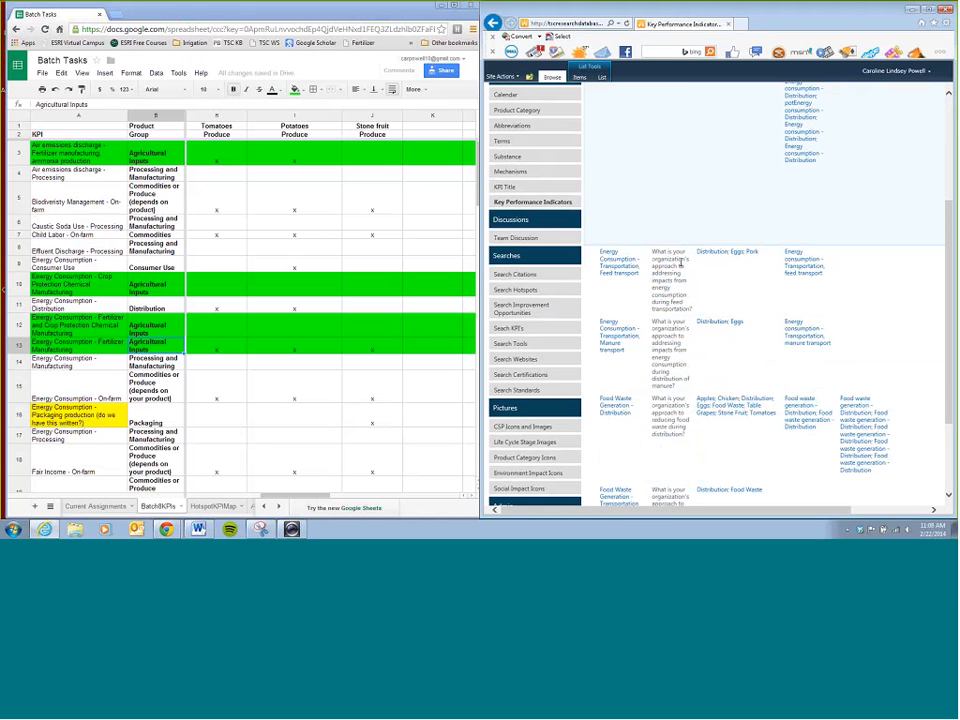
scroll(681, 262, "up", 5)
left_click(642, 173)
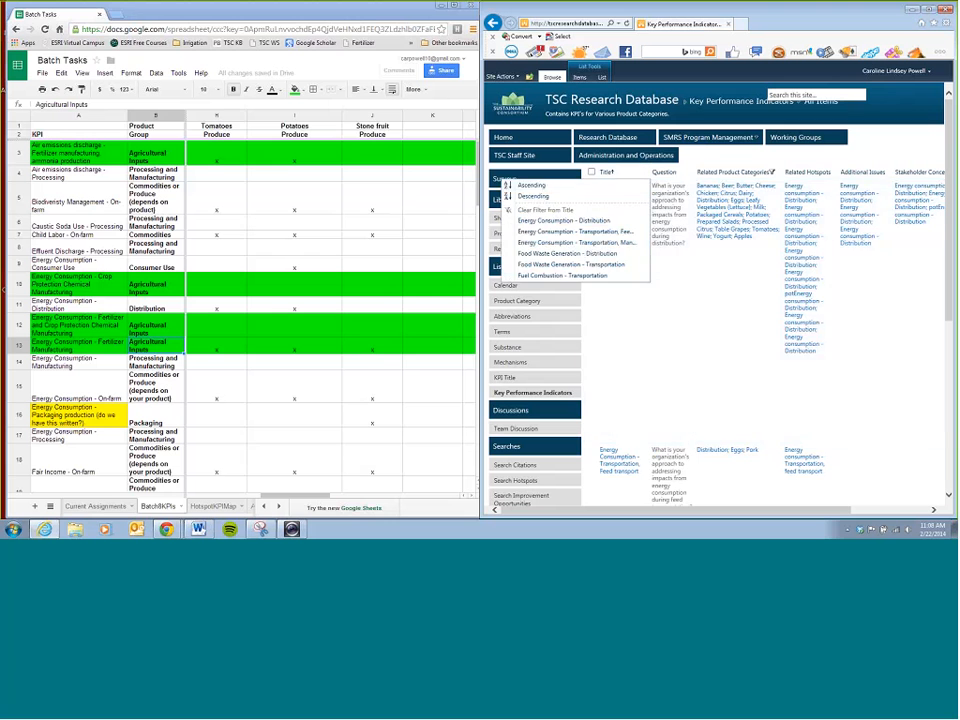
left_click(878, 138)
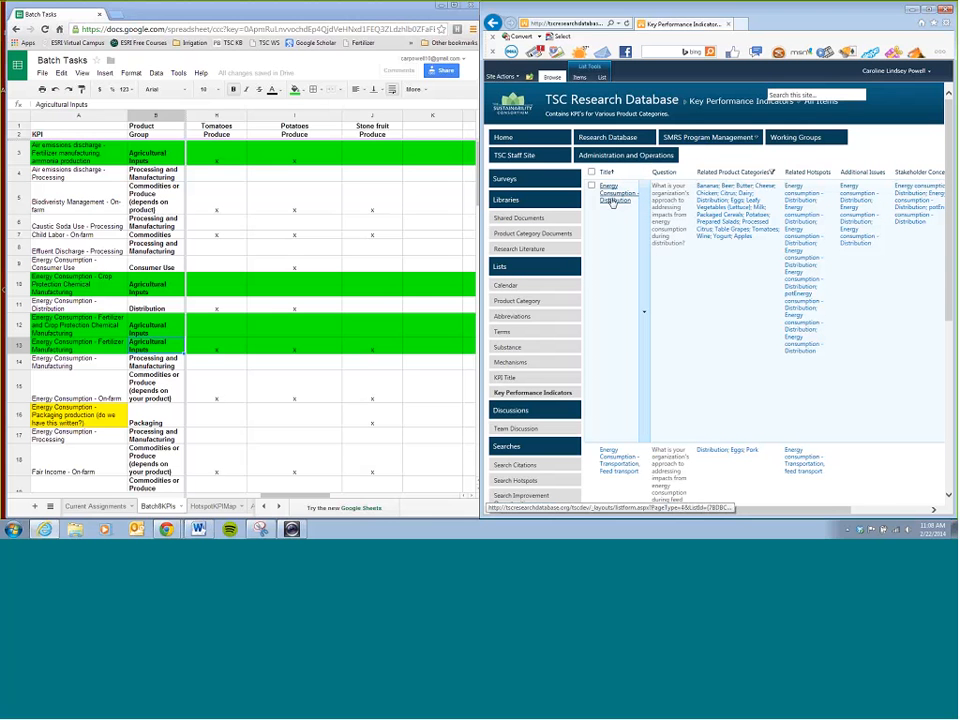
Fill the Energy Consumption - Distribution row in Batch8KPIs with green and change its fill to cyan
left_click(101, 228)
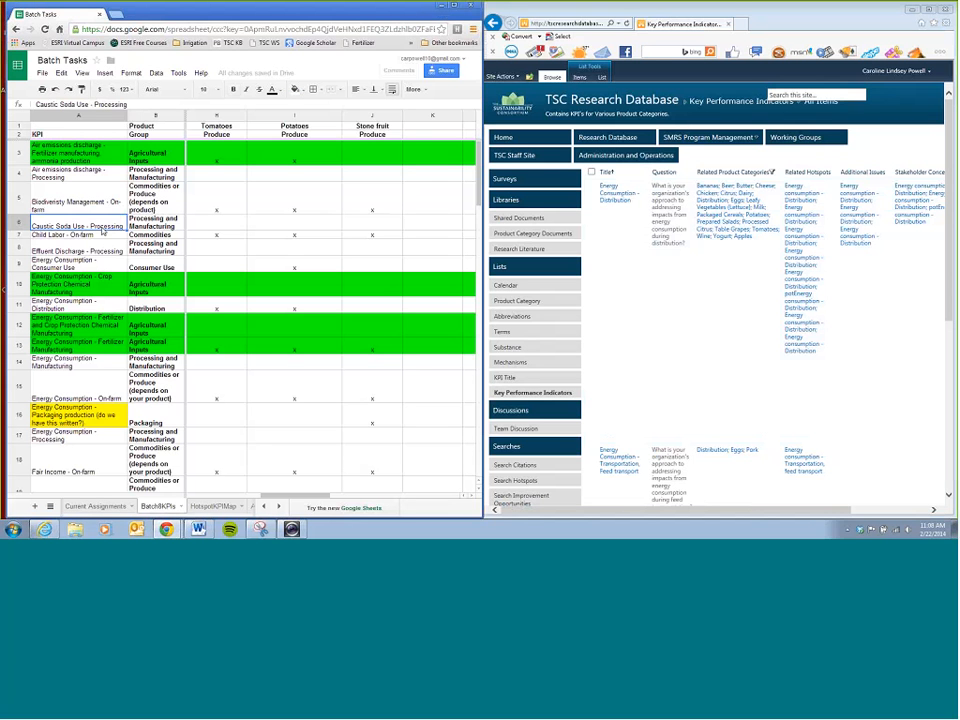
left_click(20, 305)
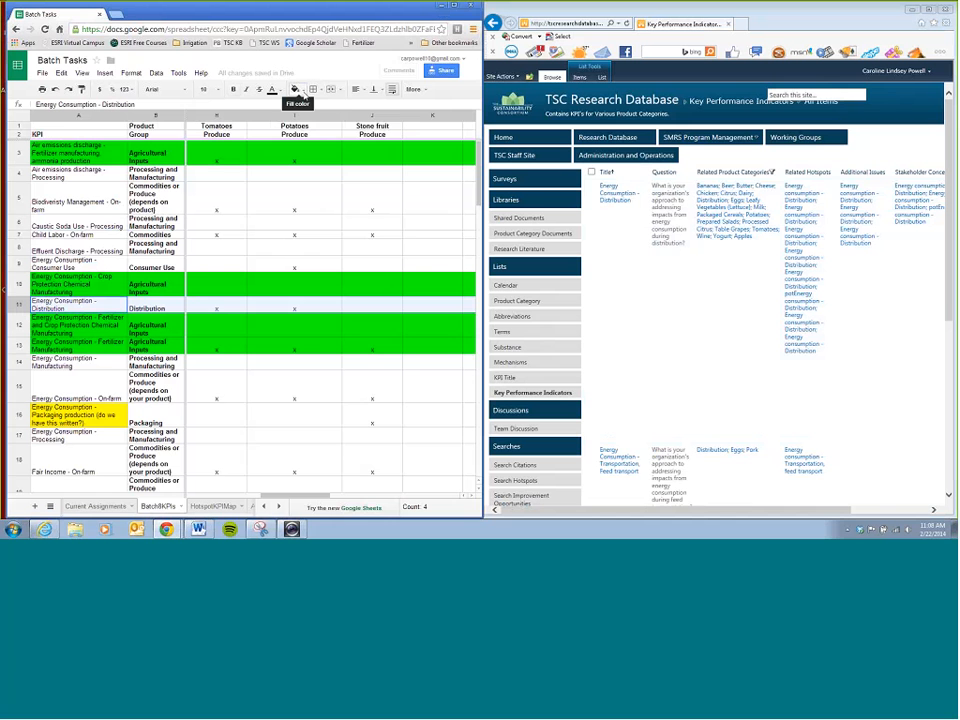
left_click(295, 91)
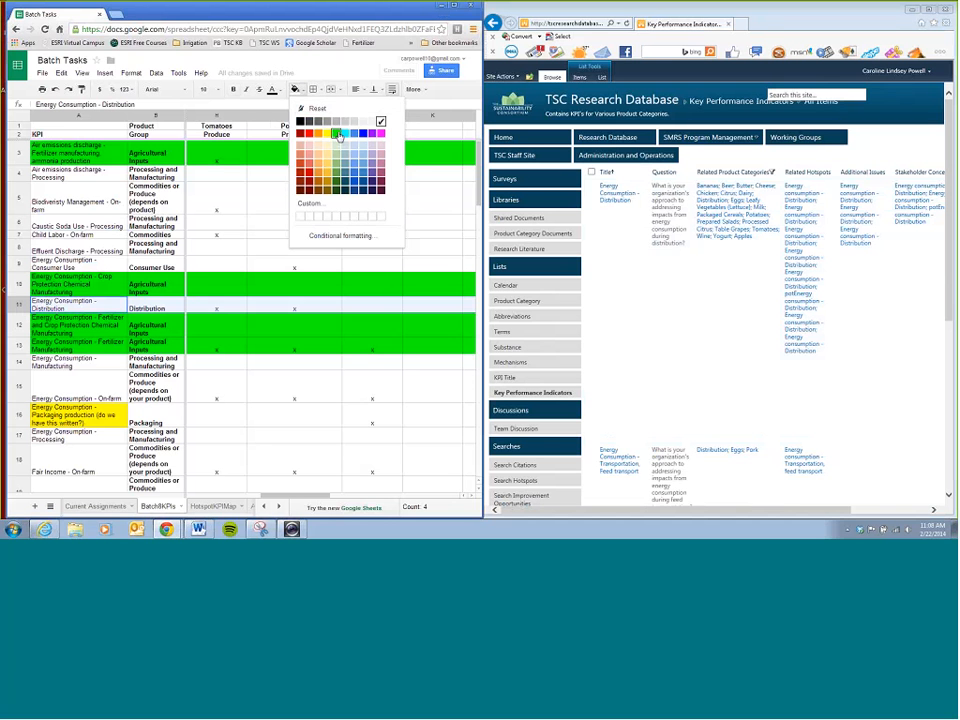
left_click(255, 102)
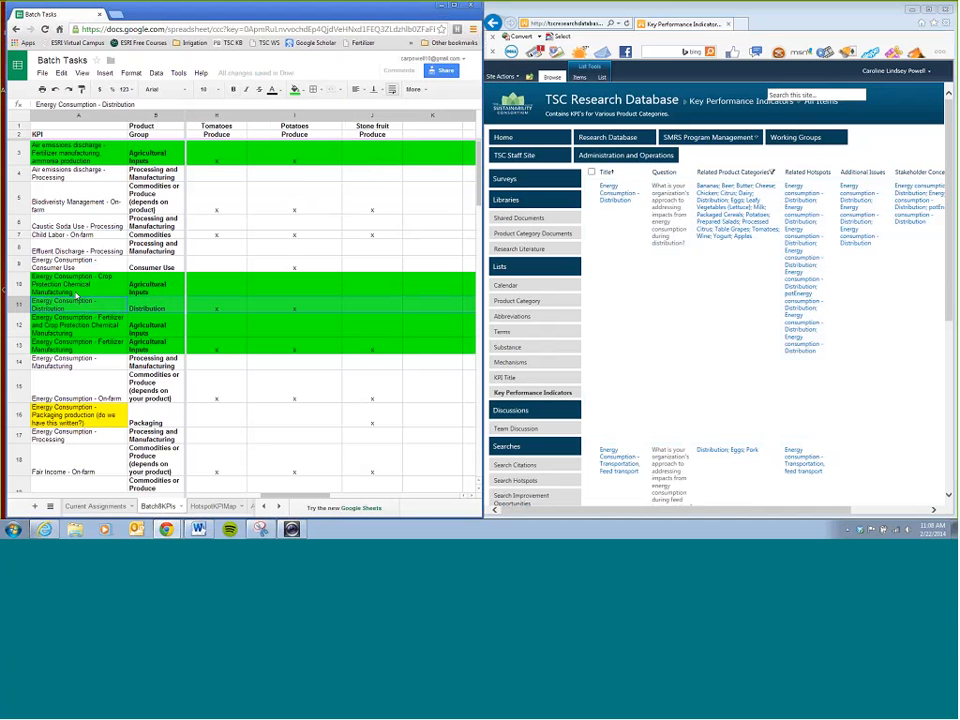
left_click(295, 89)
left_click(349, 140)
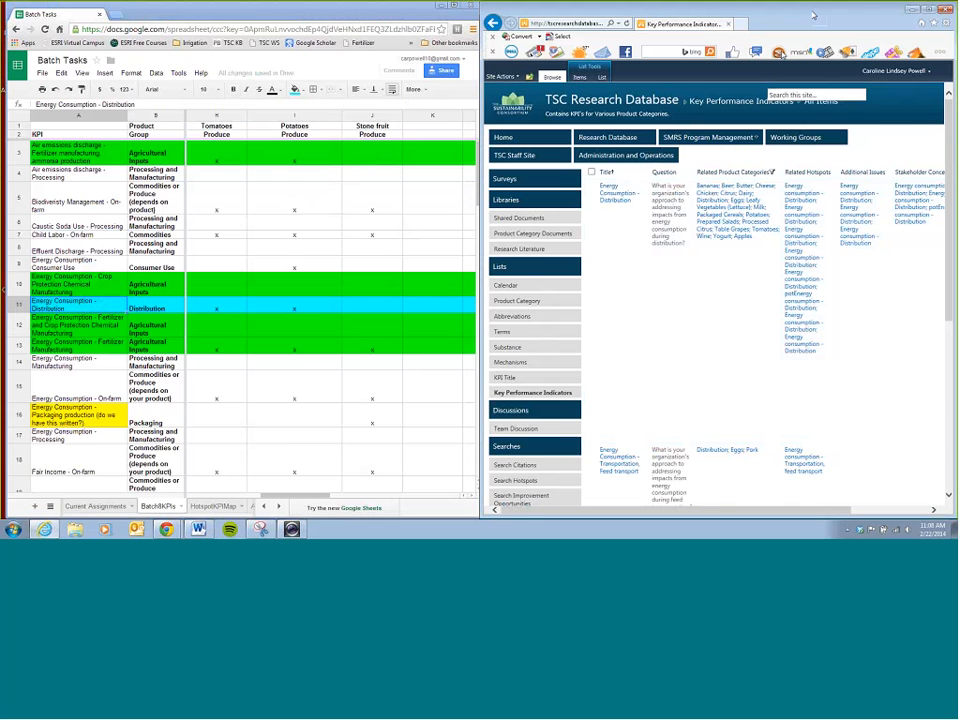
Open the Key Performance Indicators list from the research database's Lists page and place its window beside the spreadsheet
key("super+Left")
left_click_drag(888, 8, 888, 3)
left_click(926, 19)
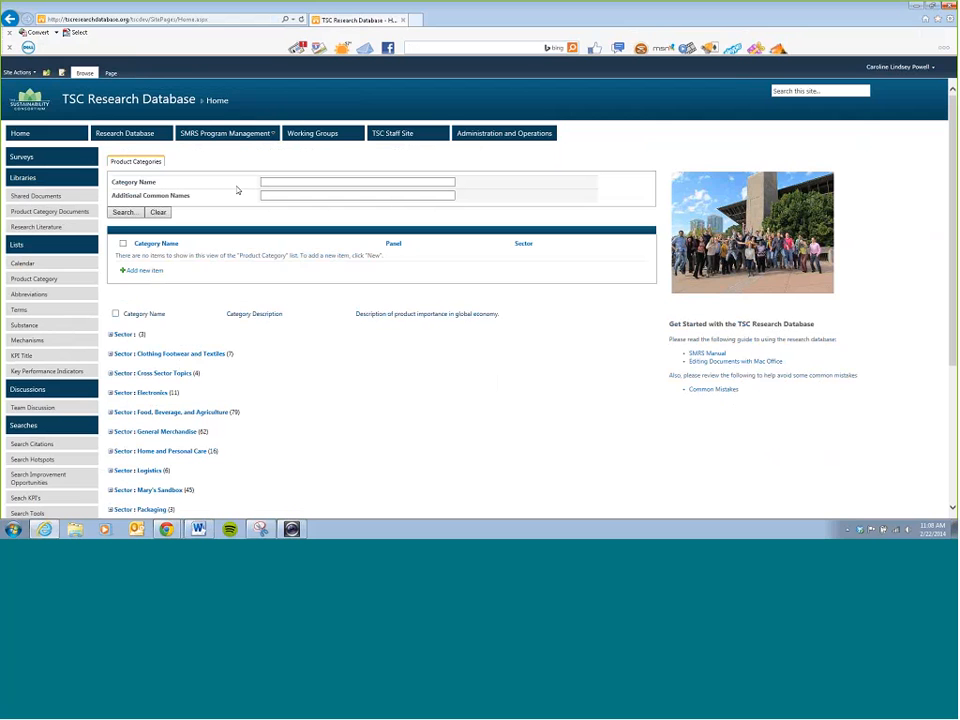
left_click(16, 245)
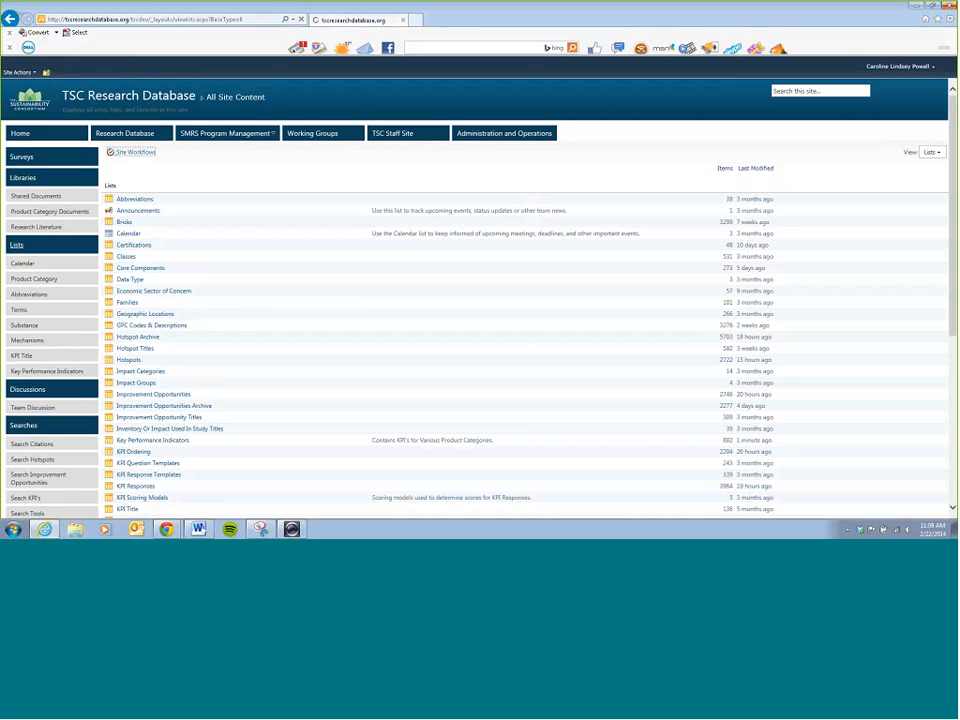
scroll(155, 378, "down", 1)
left_click(155, 377)
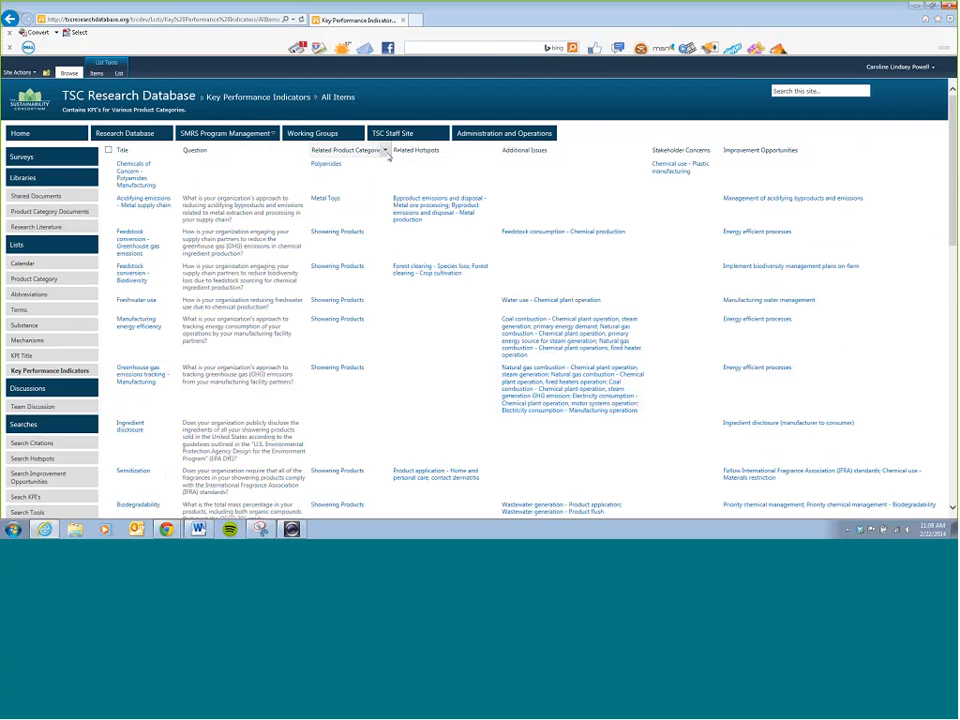
key("super+Right")
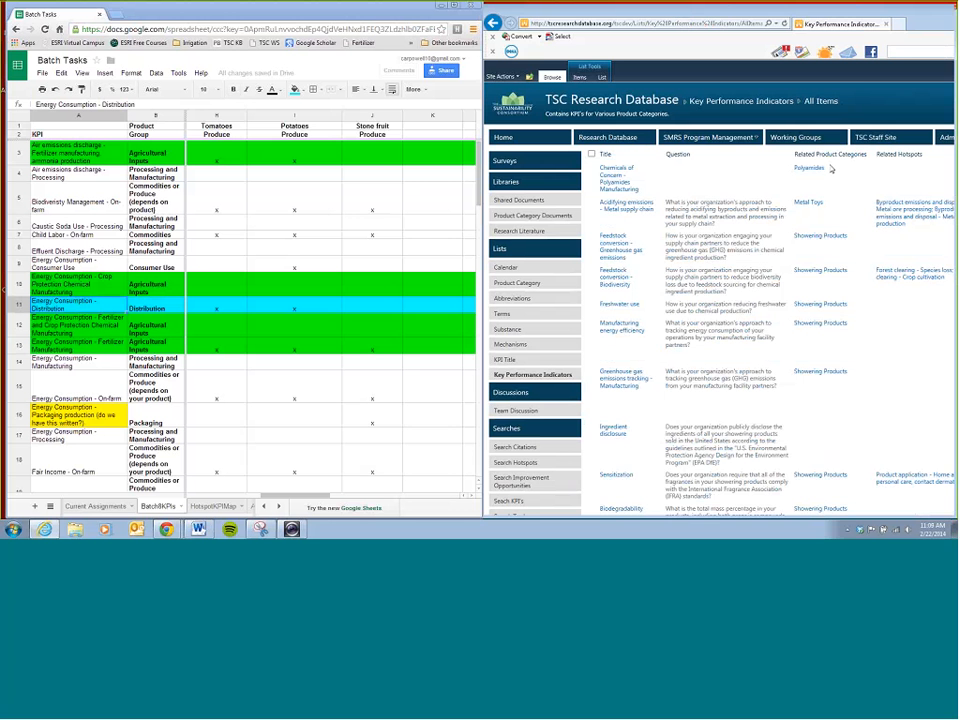
Check the product group of the cyan row 11 and filter the reopened KPI list by the related product category Distribution
left_click(150, 308)
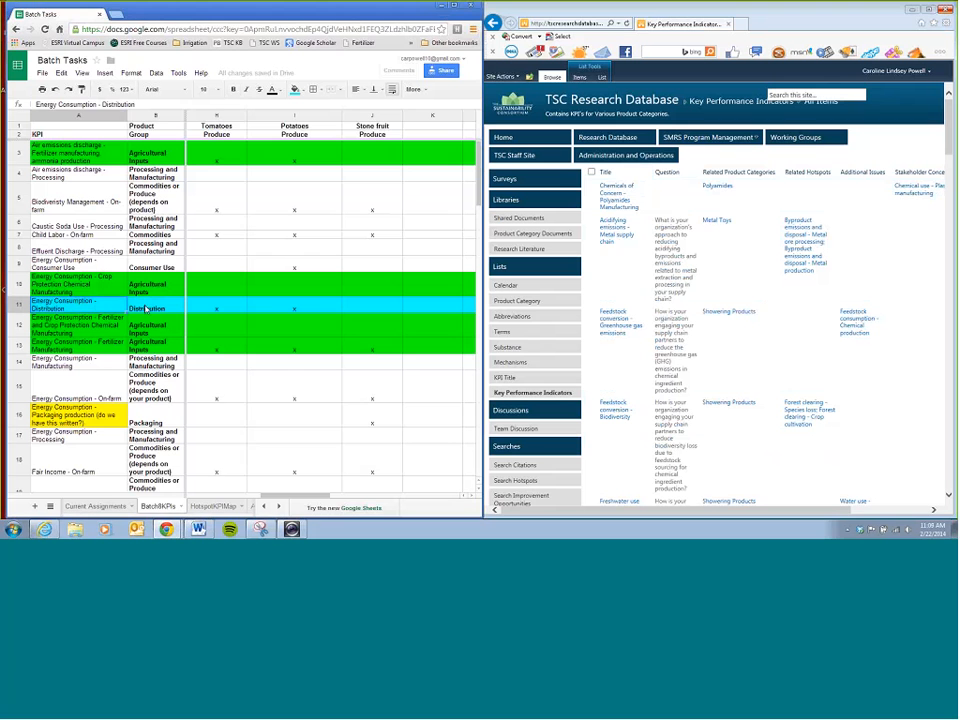
left_click(776, 172)
scroll(778, 200, "down", 1)
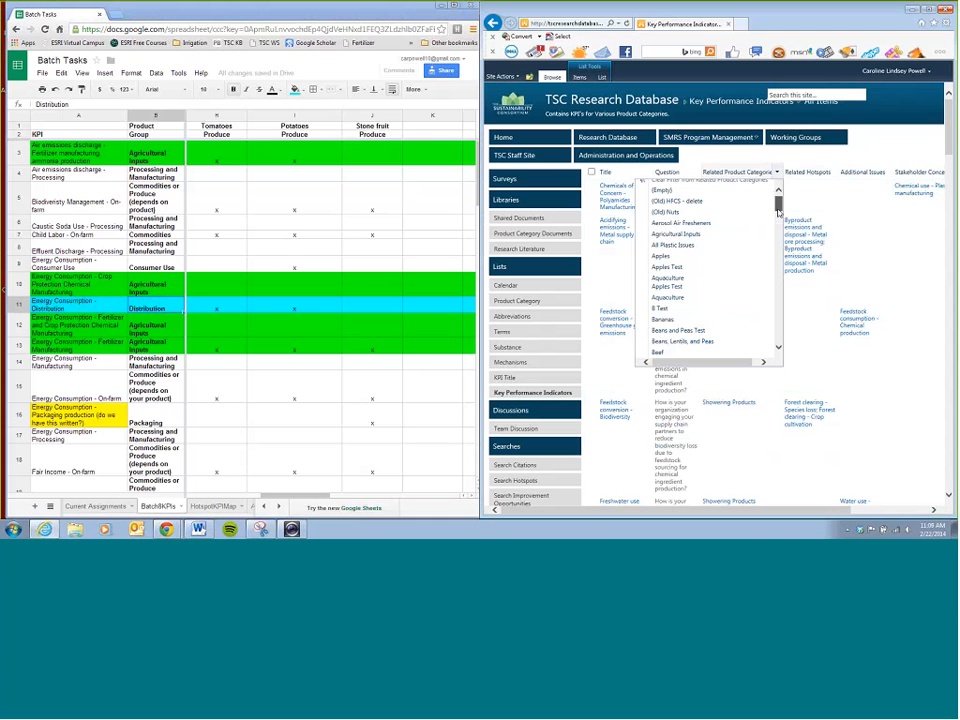
scroll(778, 212, "down", 5)
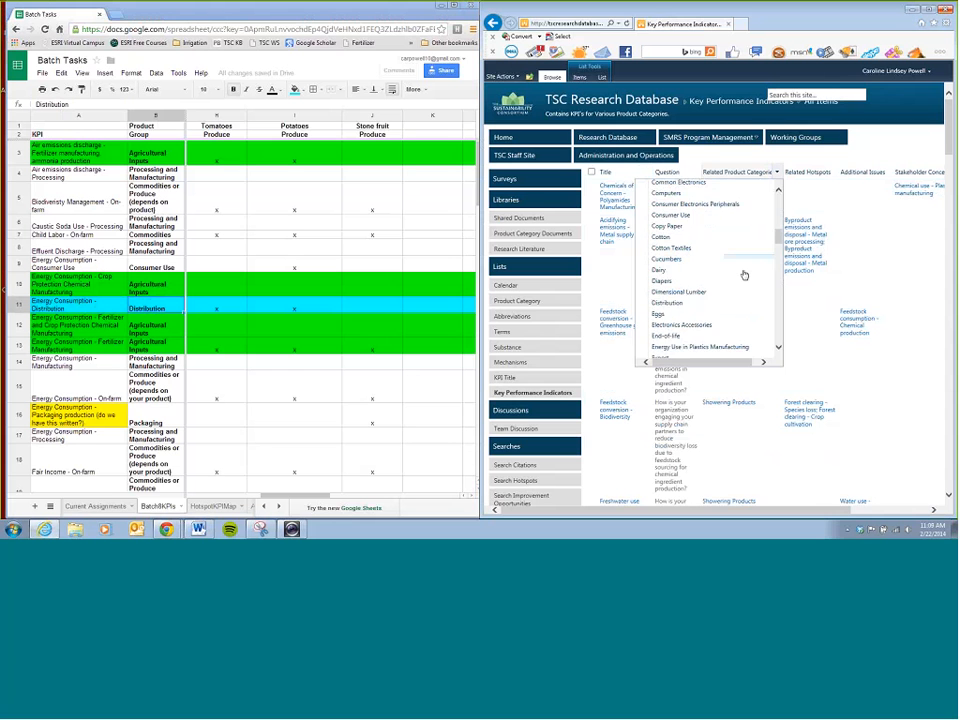
left_click(665, 303)
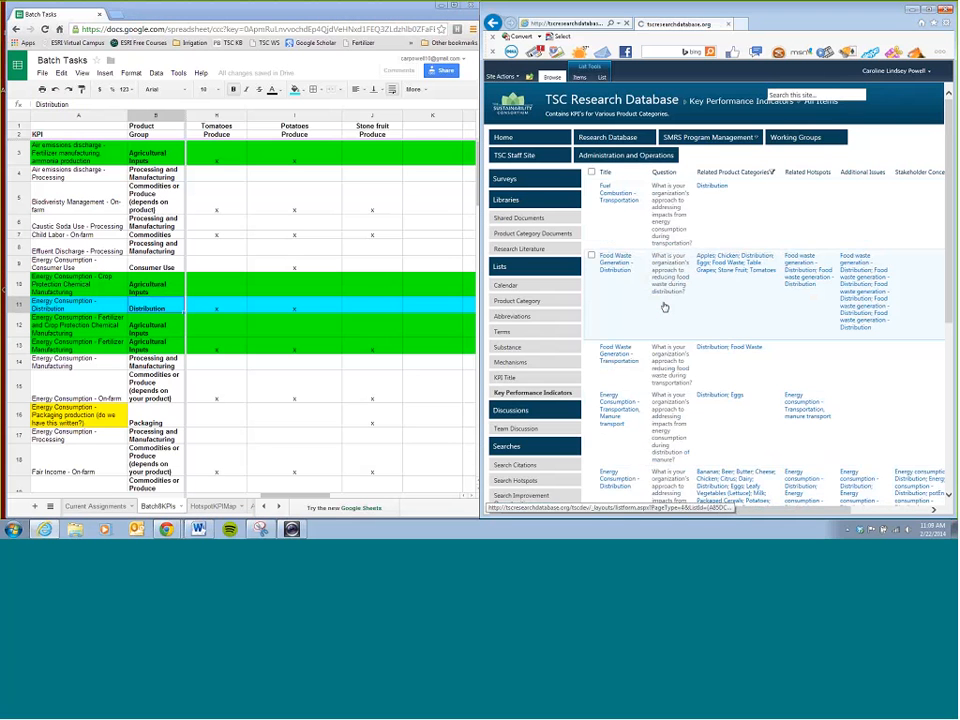
Sort the Key Performance Indicators list by Title in ascending order and open the Energy Consumption - Distribution item for editing
left_click(646, 174)
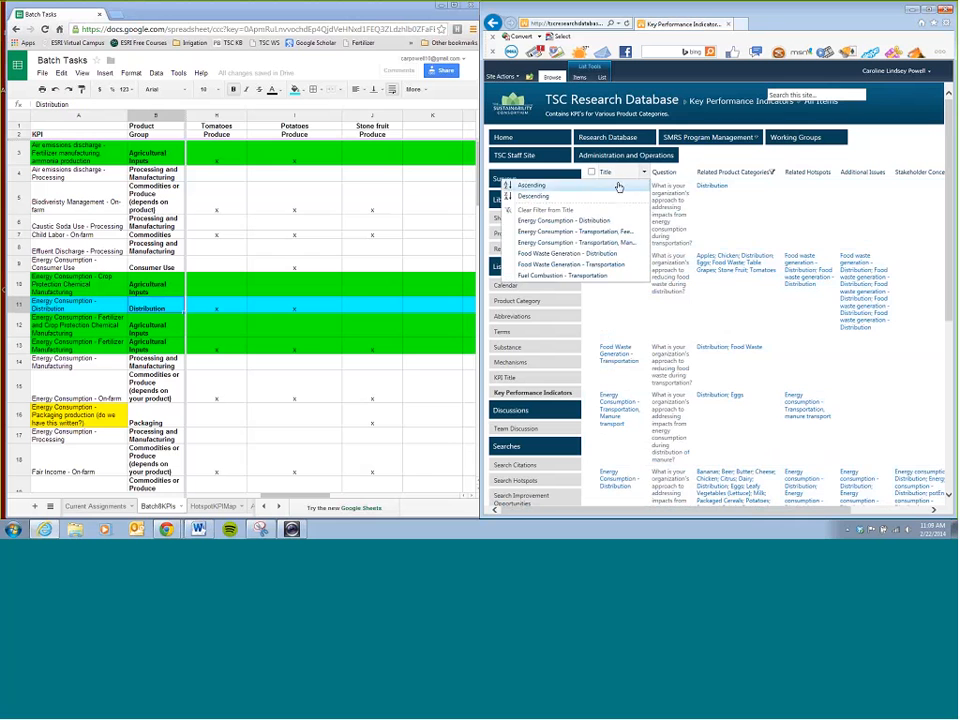
left_click(619, 187)
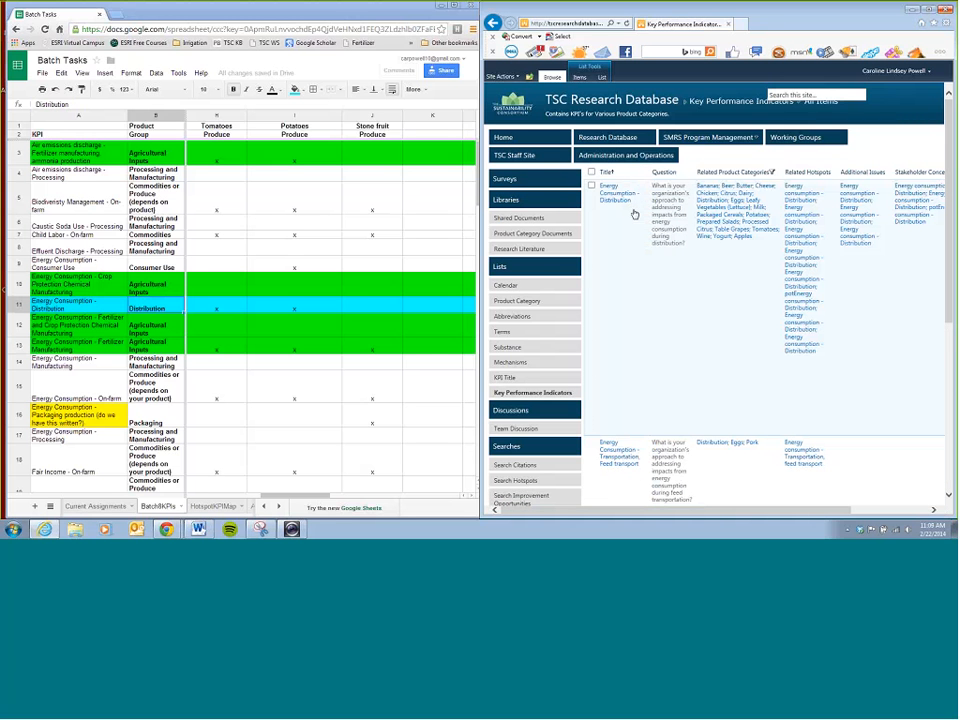
left_click(644, 308)
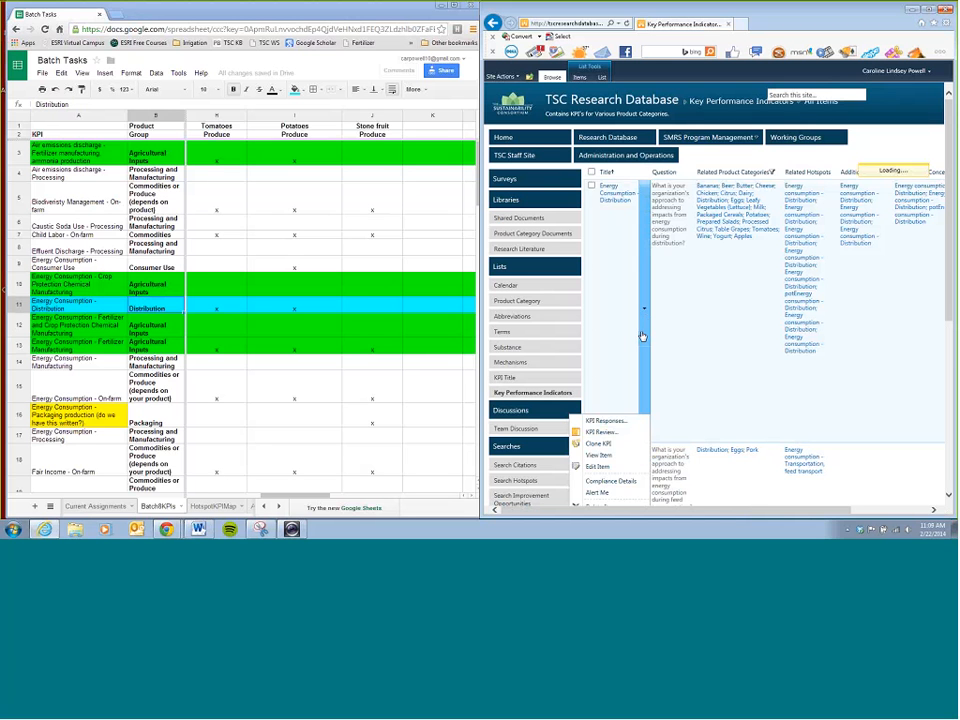
left_click(597, 466)
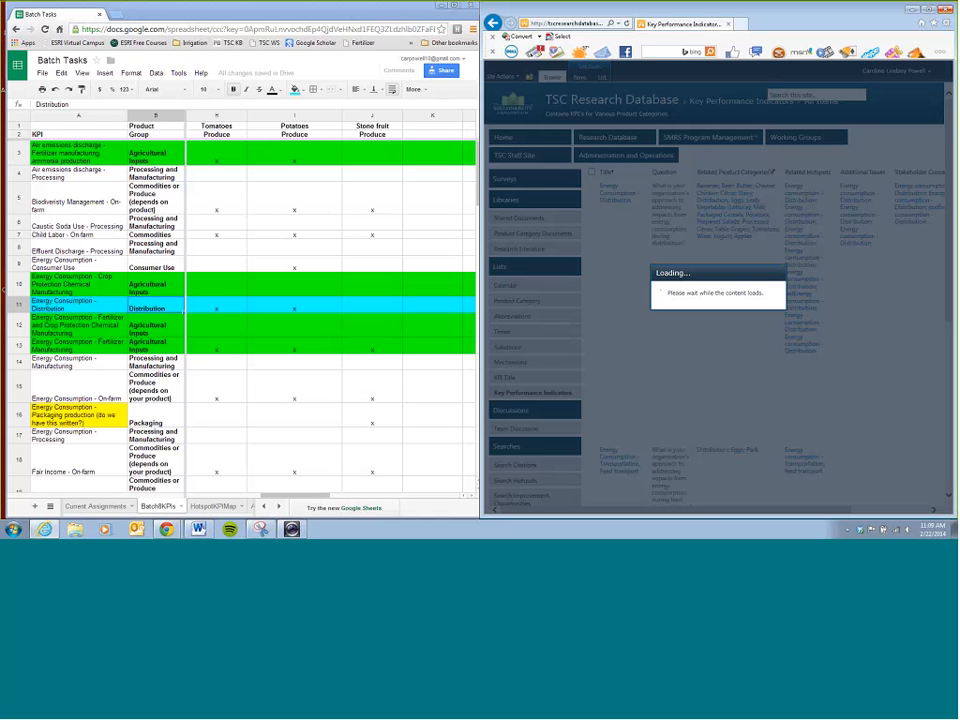
Switch to the Batch Tasks spreadsheet and examine the commodity columns from Seed oils onward in the Energy Consumption - Distribution row
left_click_drag(318, 496, 206, 490)
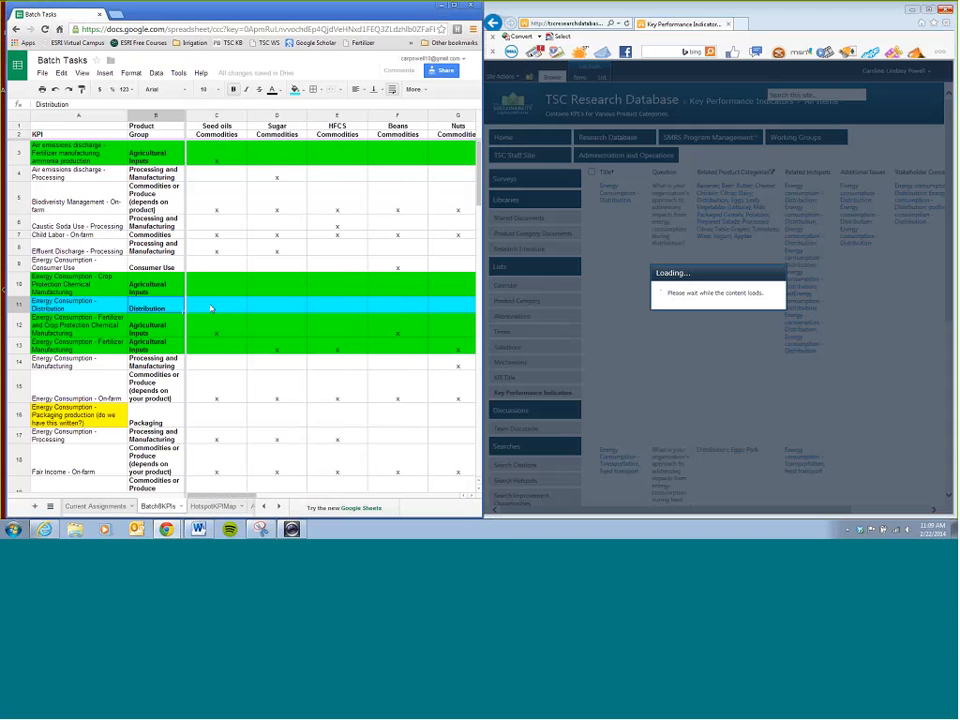
left_click(225, 116)
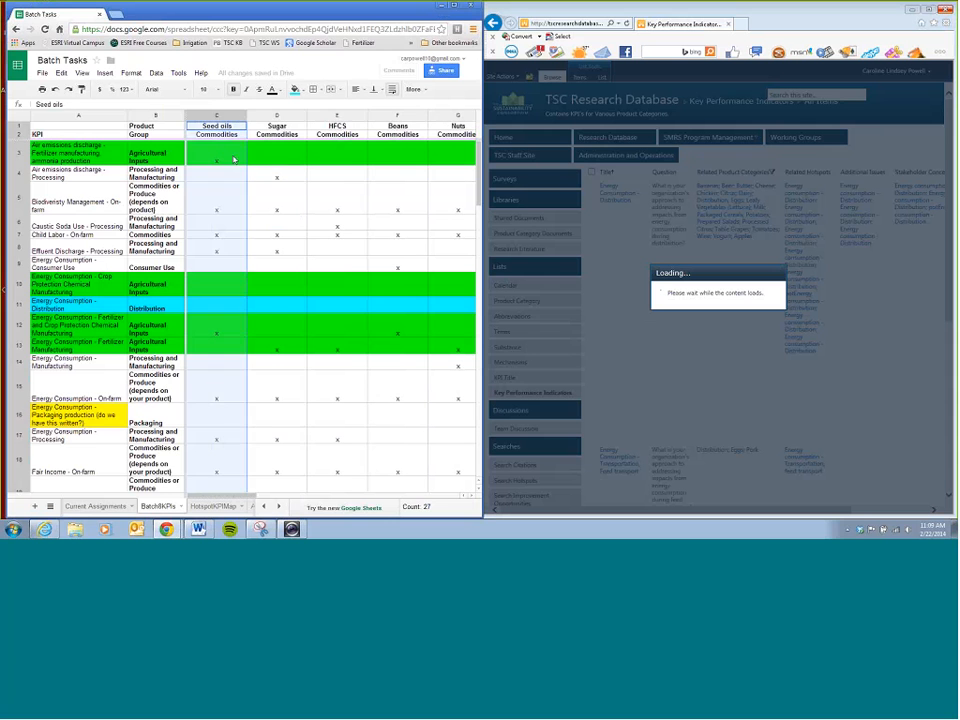
left_click_drag(233, 127, 426, 123)
left_click(218, 290)
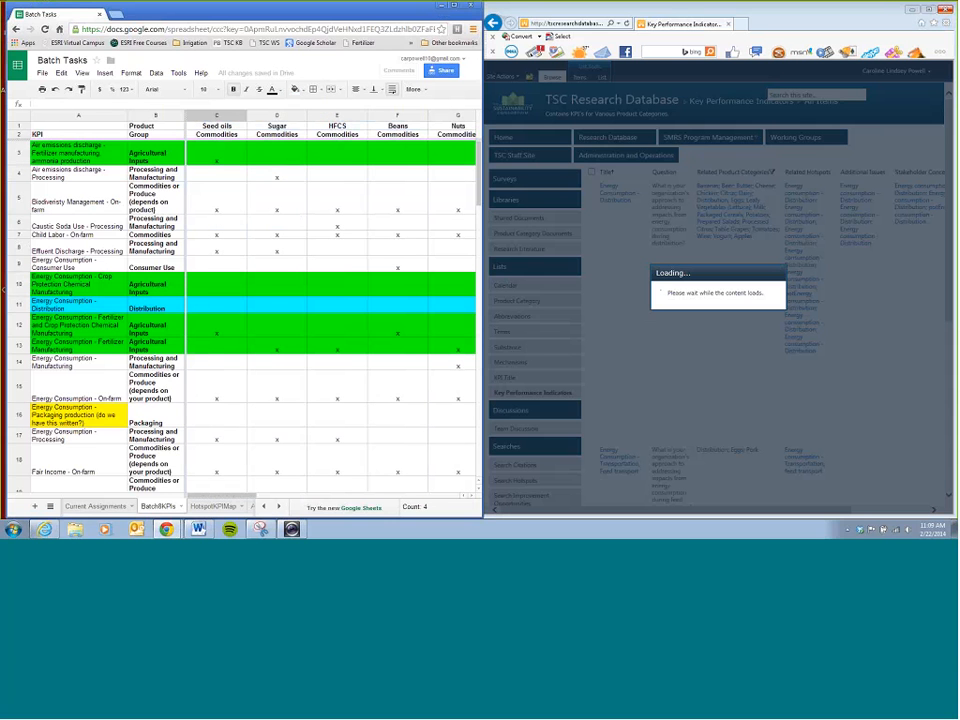
left_click(214, 319)
left_click(218, 309)
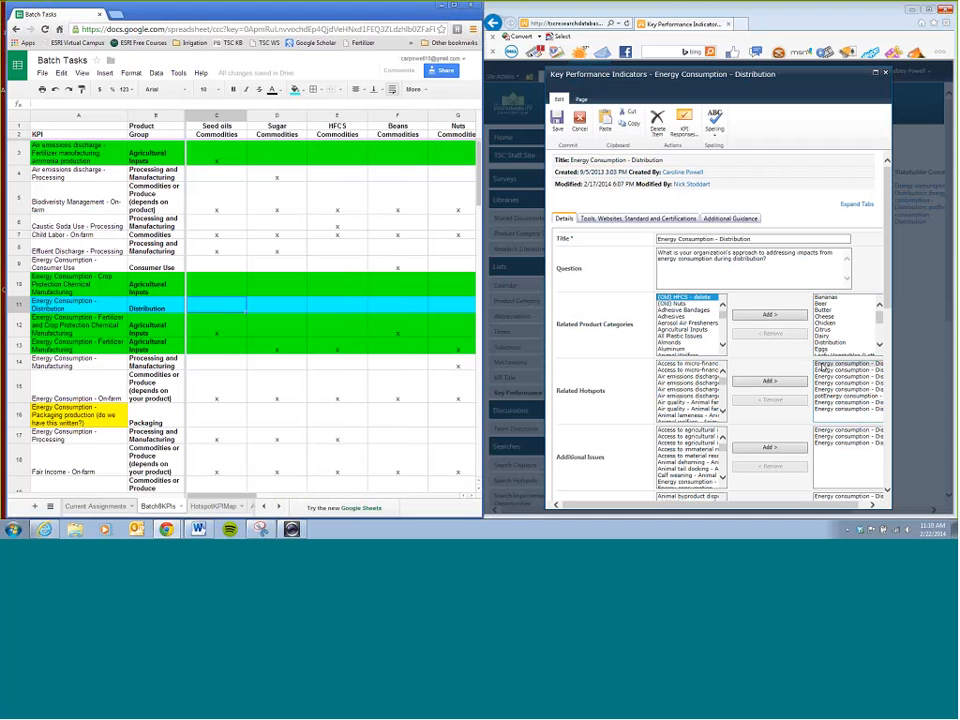
Switch to the TSC Research Database and remove every selected entry from the KPI's Related Hotspots and Additional Issues
left_click(822, 364)
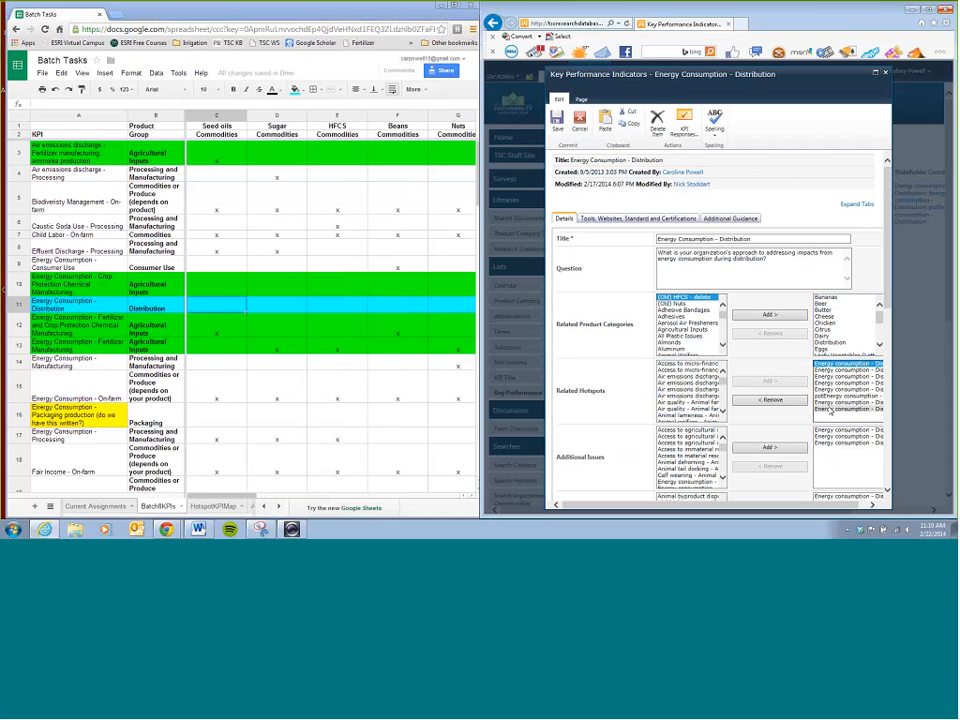
left_click(831, 408, "shift")
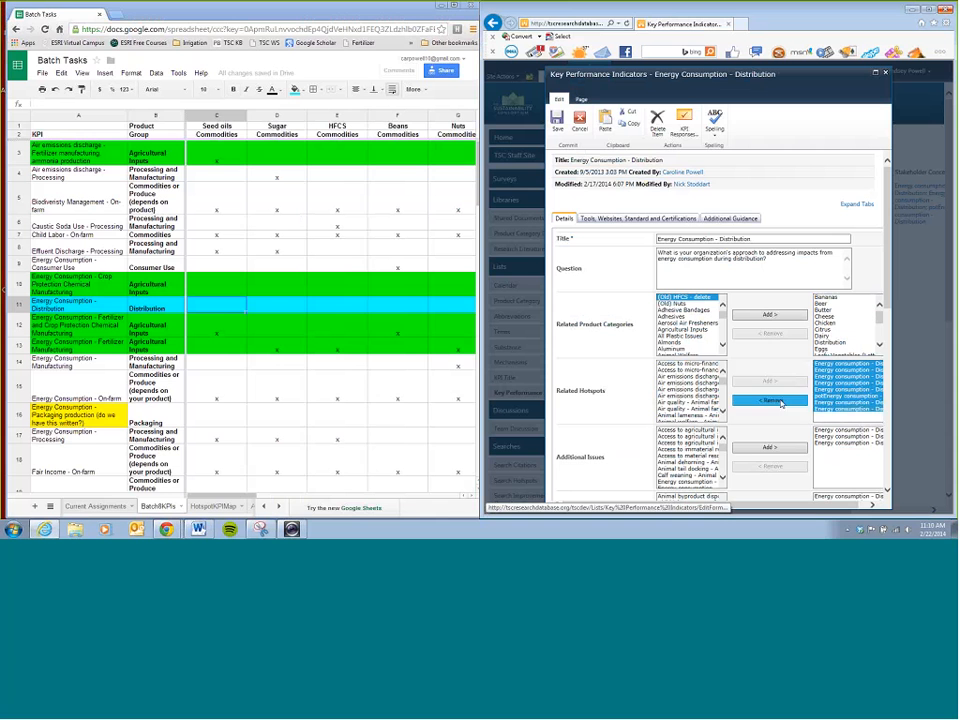
left_click(770, 399)
left_click(824, 430)
left_click(826, 442, "shift")
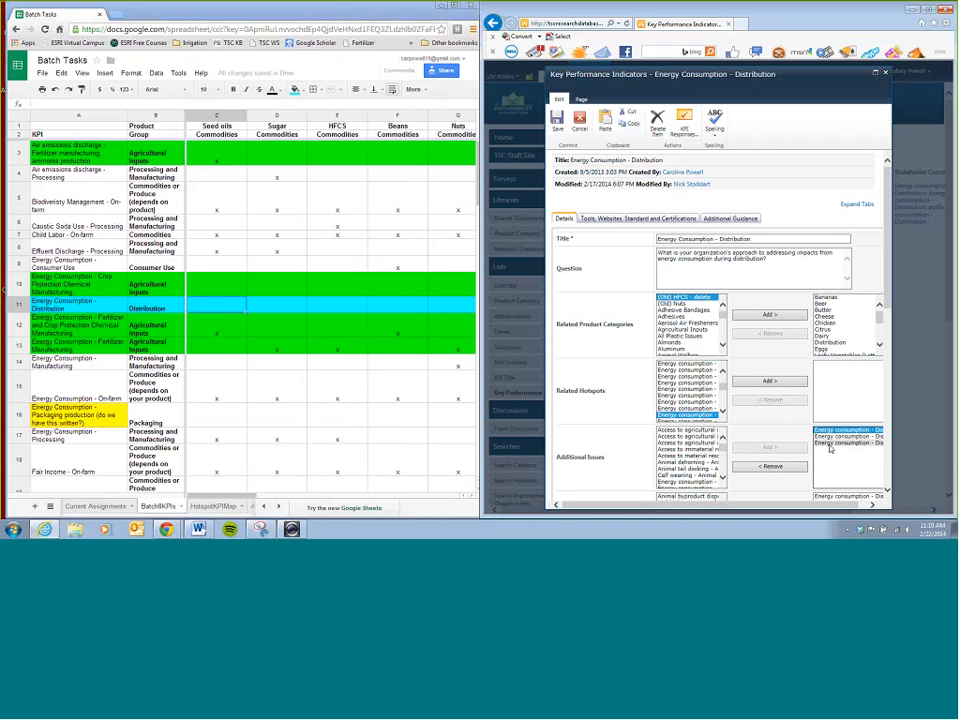
left_click(770, 466)
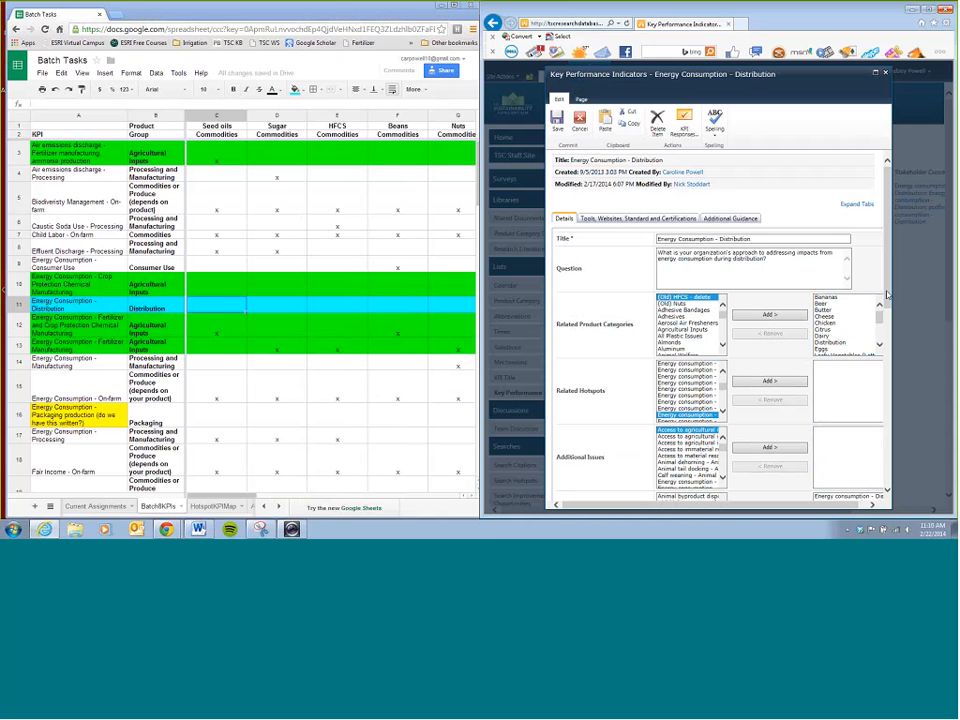
Remove all selected Stakeholder Concerns from the Energy Consumption - Distribution KPI
left_click_drag(887, 290, 887, 343)
left_click(850, 388)
left_click(840, 394, "shift")
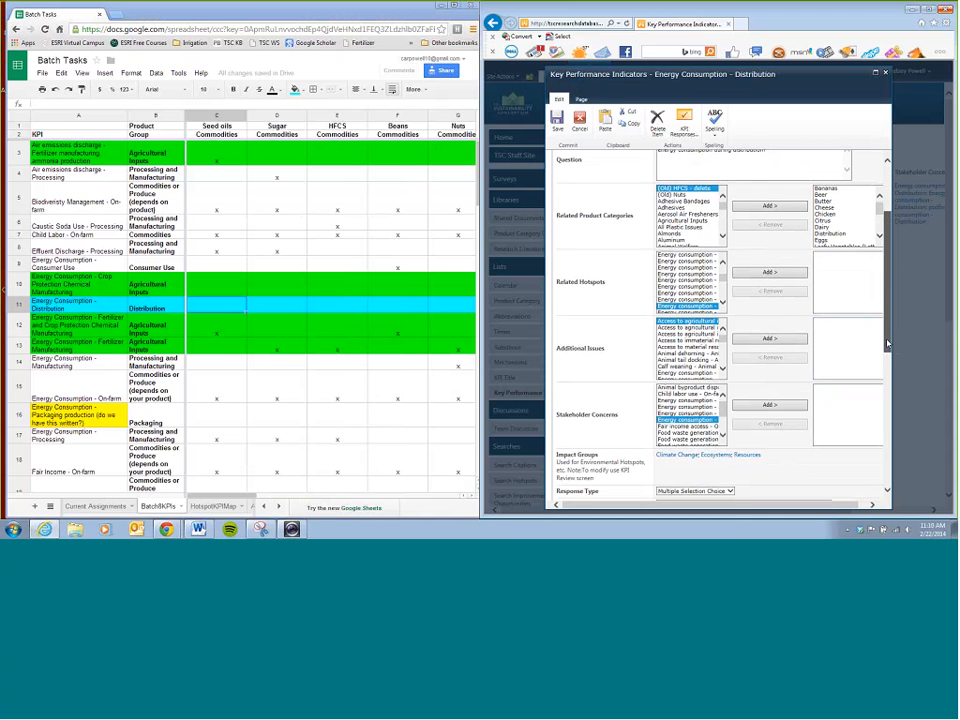
left_click_drag(887, 343, 889, 284)
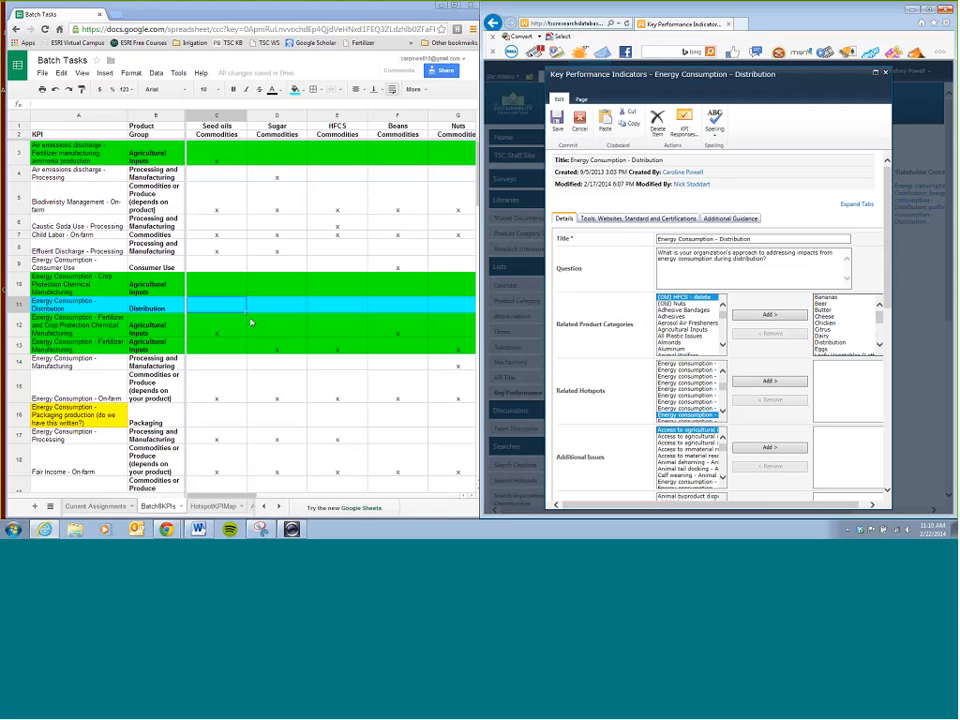
Check the Seed oils cell of the spreadsheet's Energy Consumption - Distribution row against Seed Oils in the available product categories
left_click(104, 305)
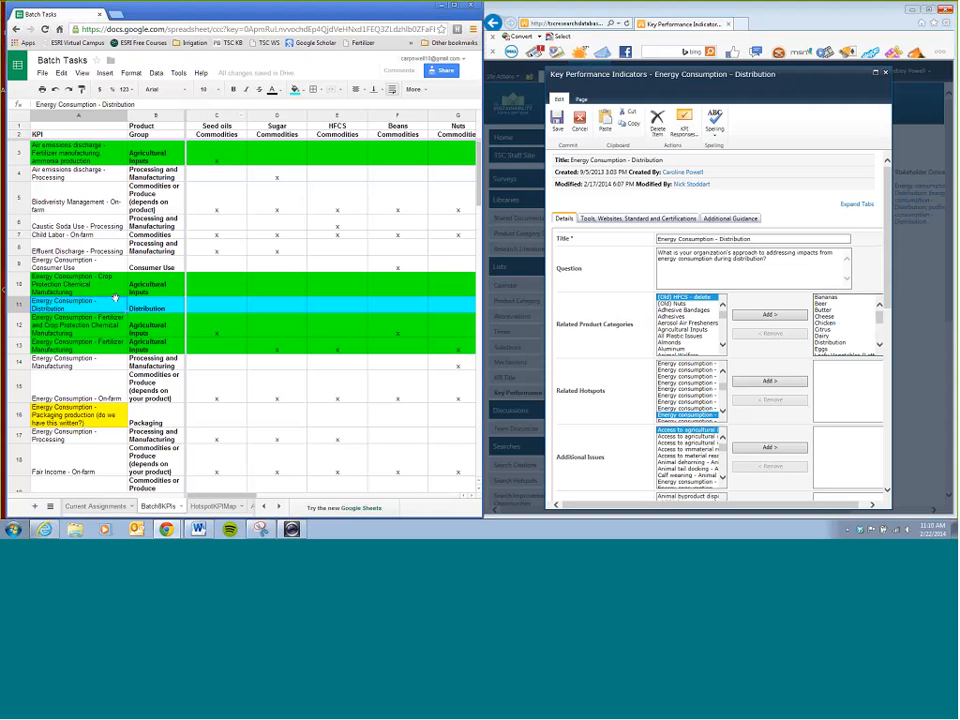
left_click(206, 116)
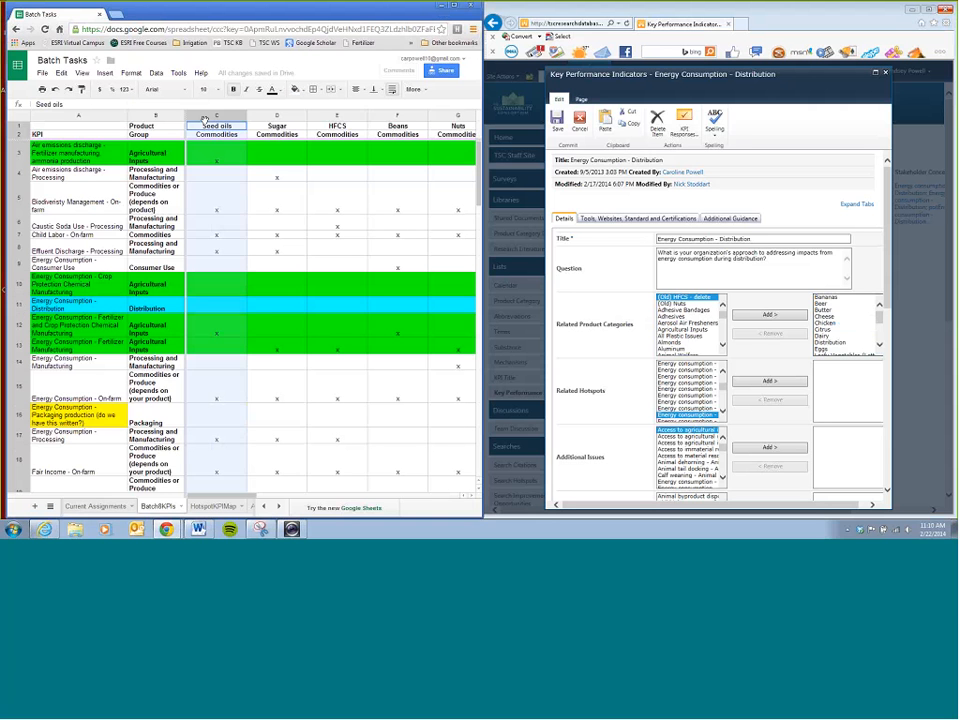
left_click(209, 311)
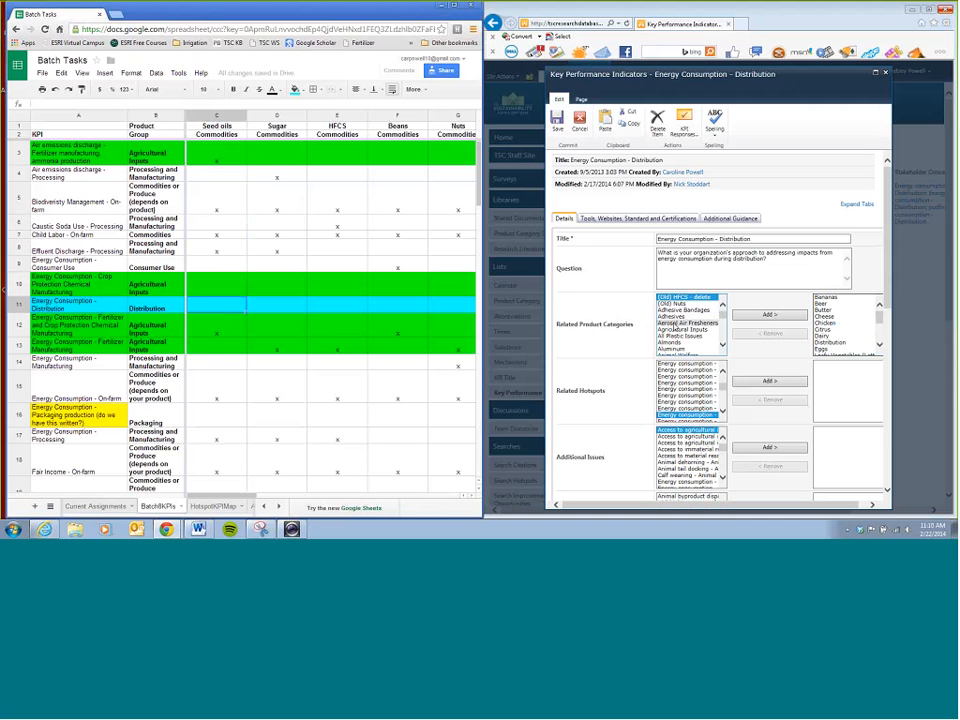
left_click(676, 323)
key("s")
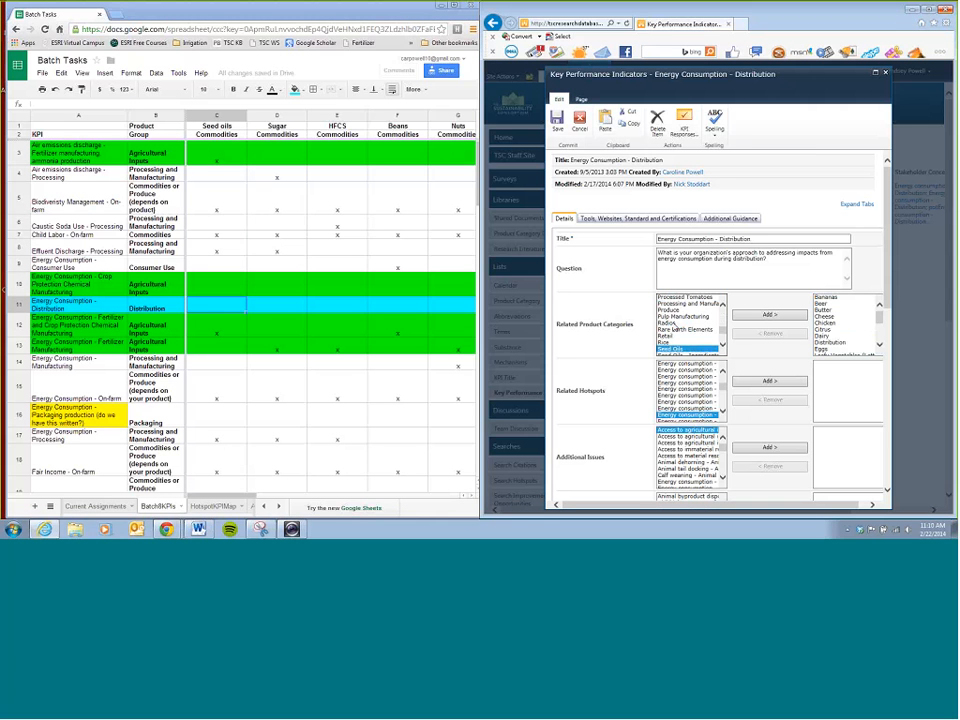
Check the row's Sugar and HFCS cells against the sugar and high fructose corn syrup entries in the available product categories
left_click(272, 308)
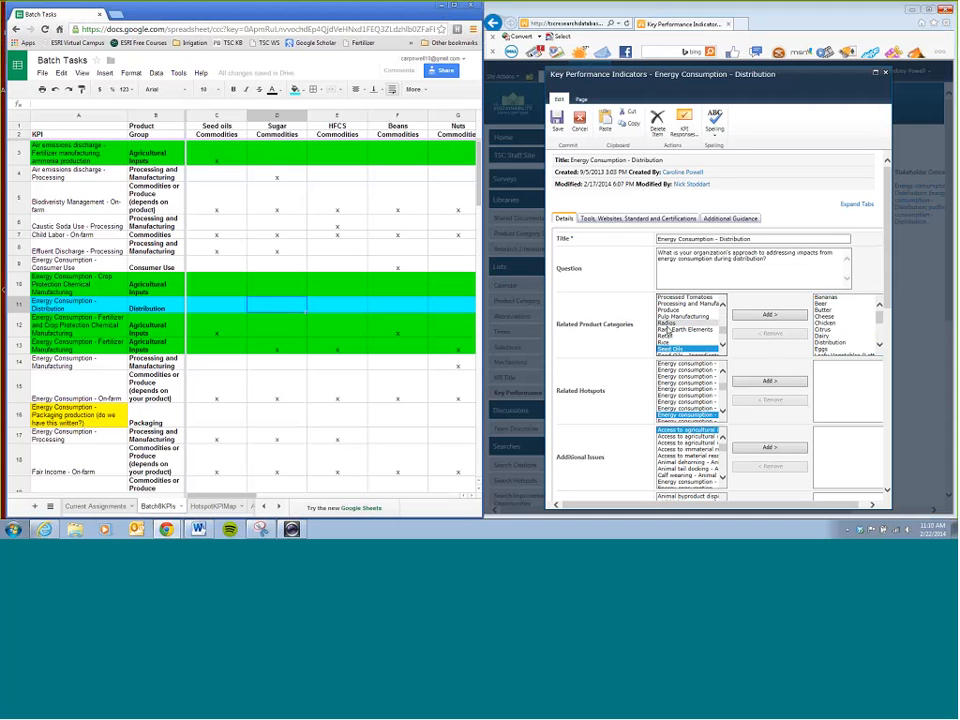
left_click(668, 325)
type("su")
scroll(672, 340, "down", 1)
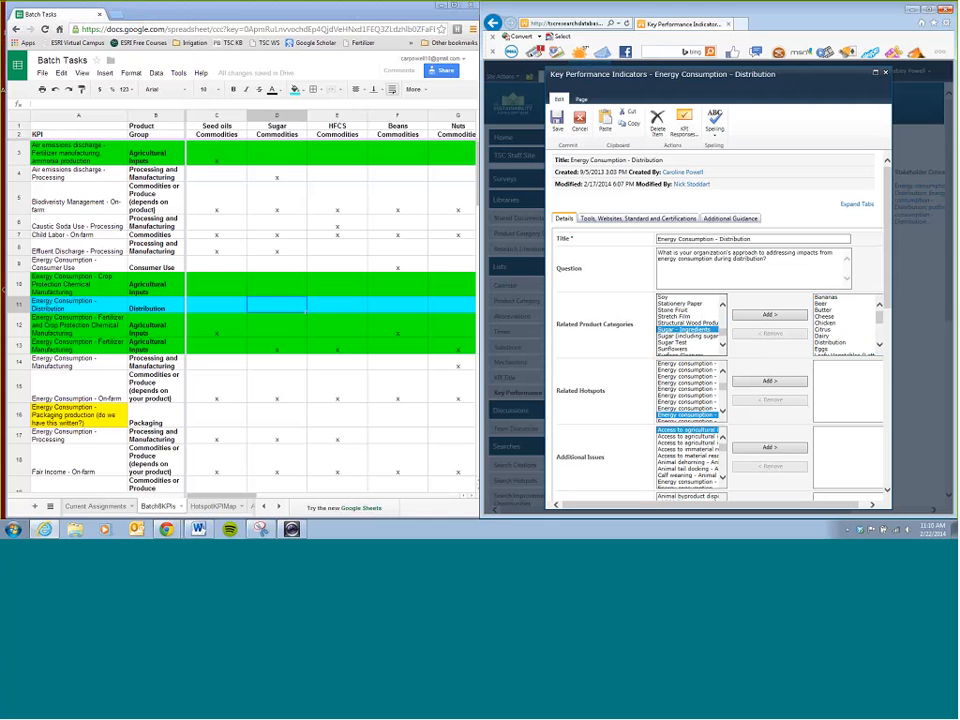
left_click(333, 309)
left_click(692, 326)
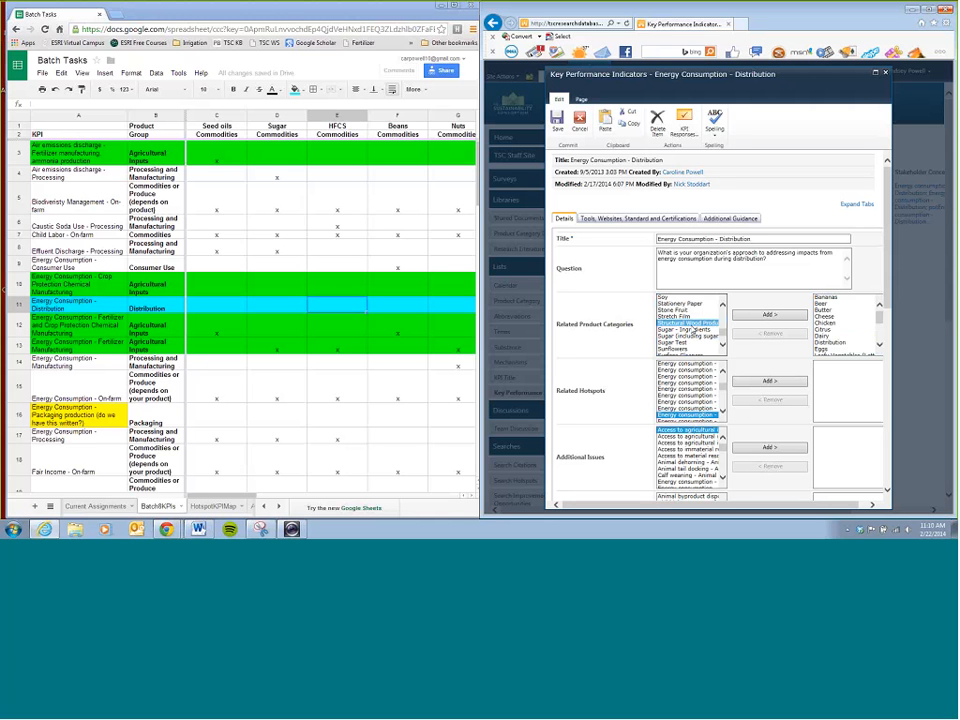
type("hi")
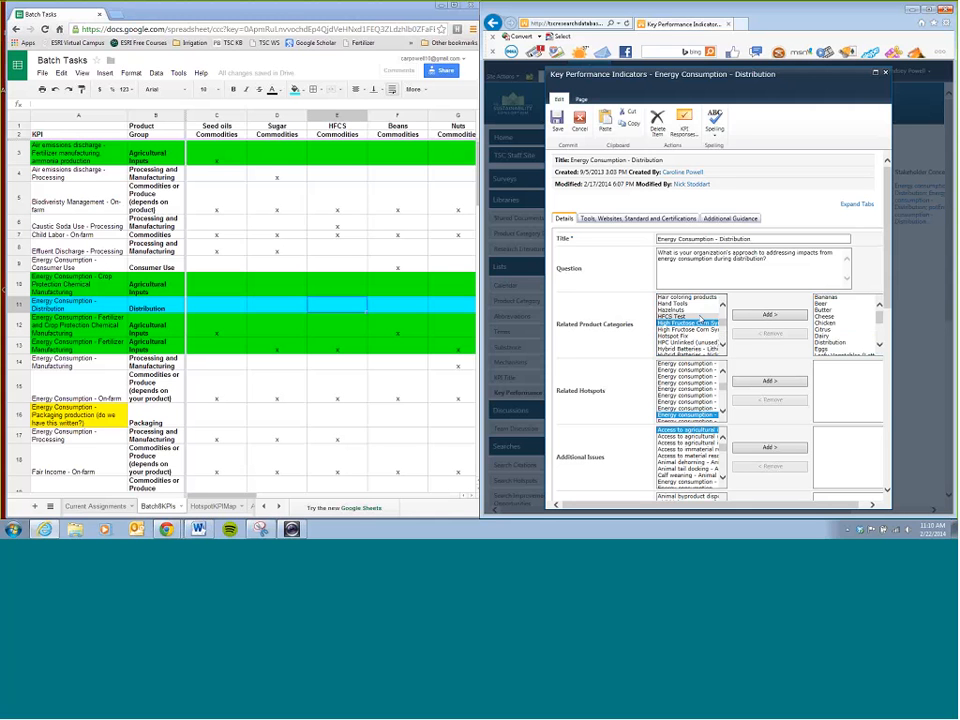
Check the row's Beans and Nuts cells against the bean and nut entries in the available product categories
left_click(380, 306)
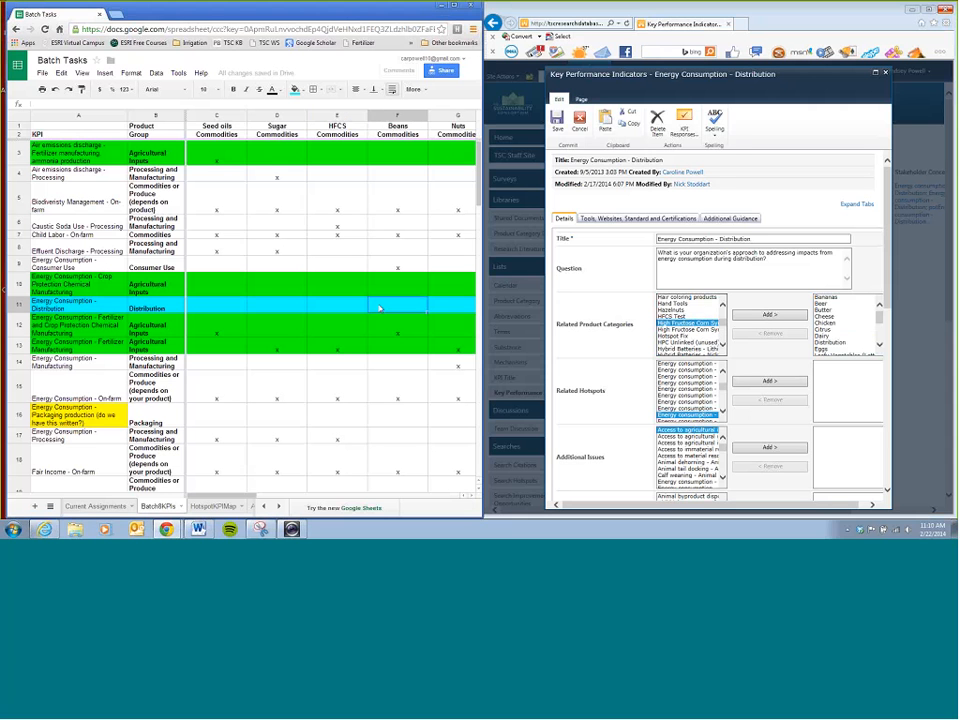
left_click(674, 331)
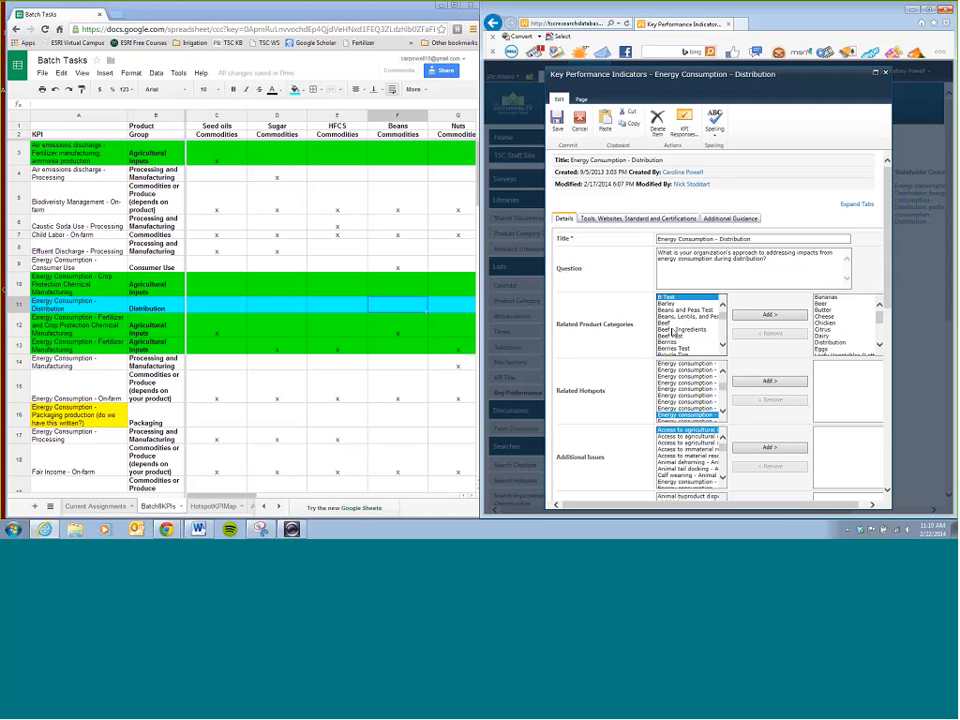
type("be")
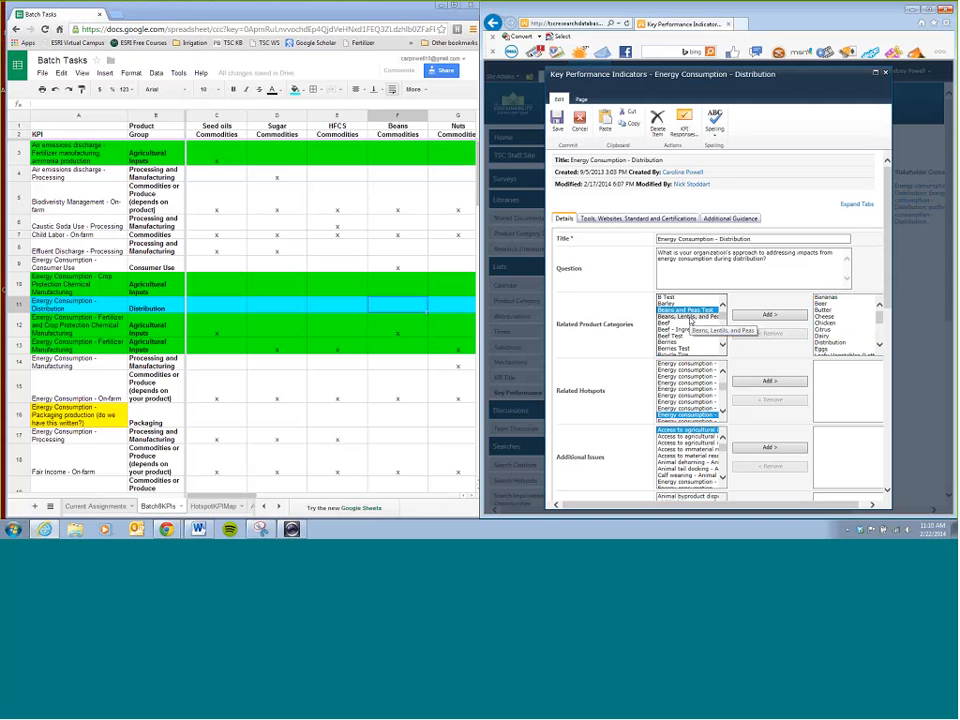
left_click(441, 321)
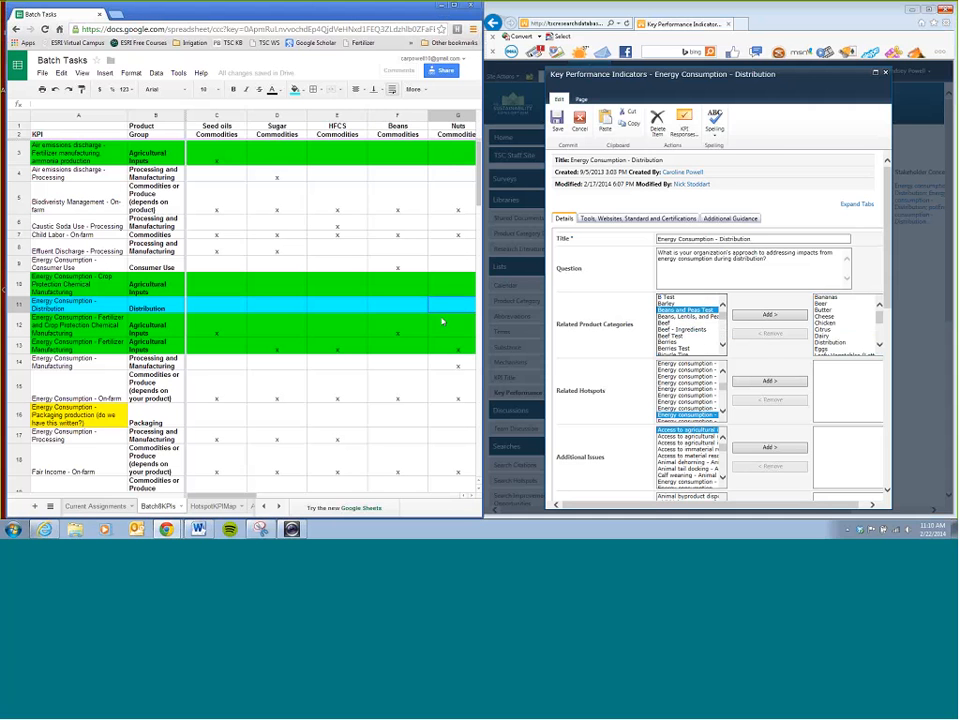
left_click(471, 497)
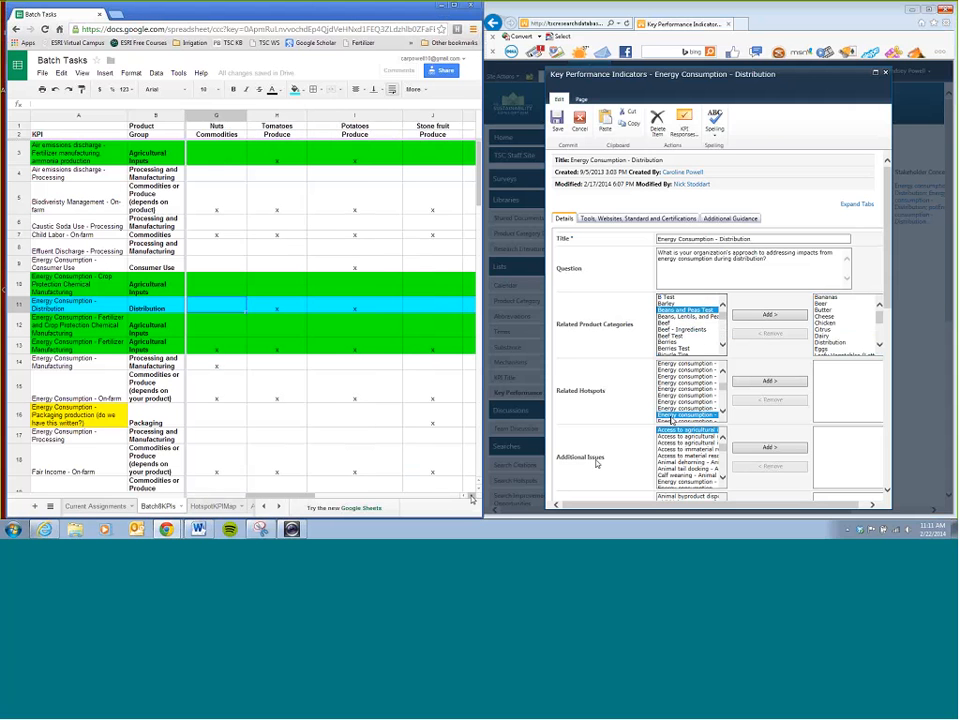
left_click_drag(722, 314, 722, 325)
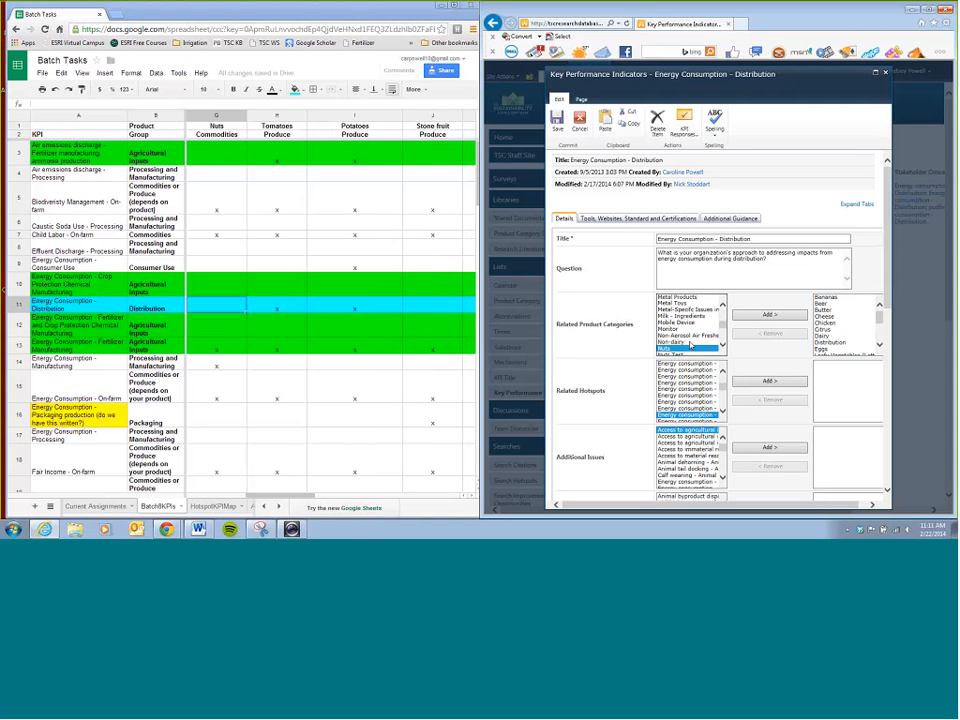
Check the row's Tomatoes and Potatoes cells against the KPI's assigned product categories
left_click(273, 311)
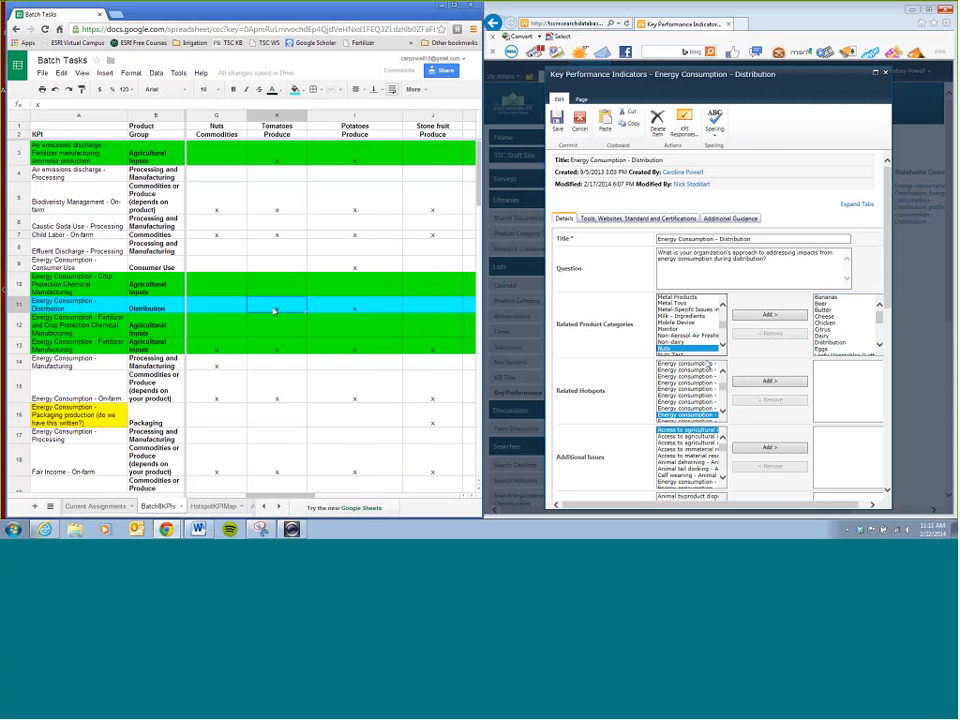
left_click(769, 314)
scroll(832, 340, "down", 3)
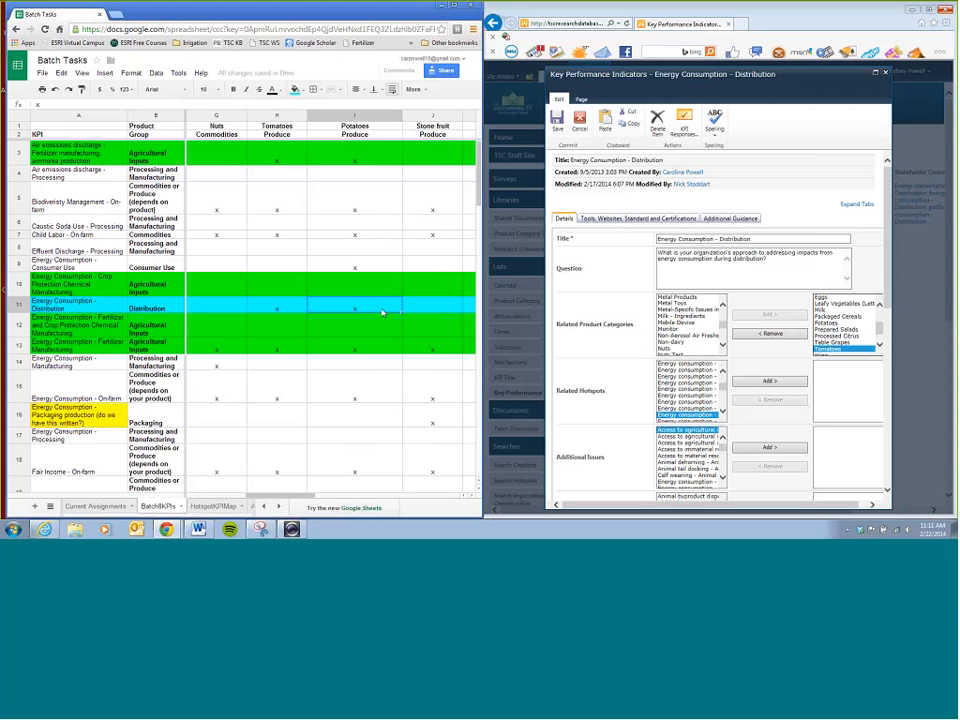
left_click(843, 329)
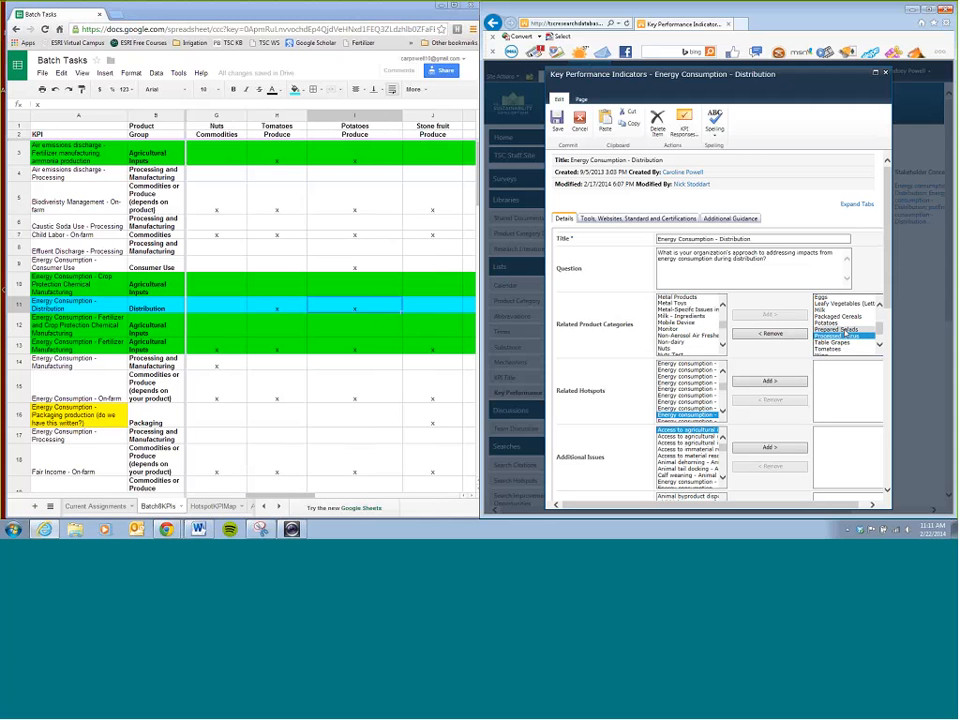
key("Up")
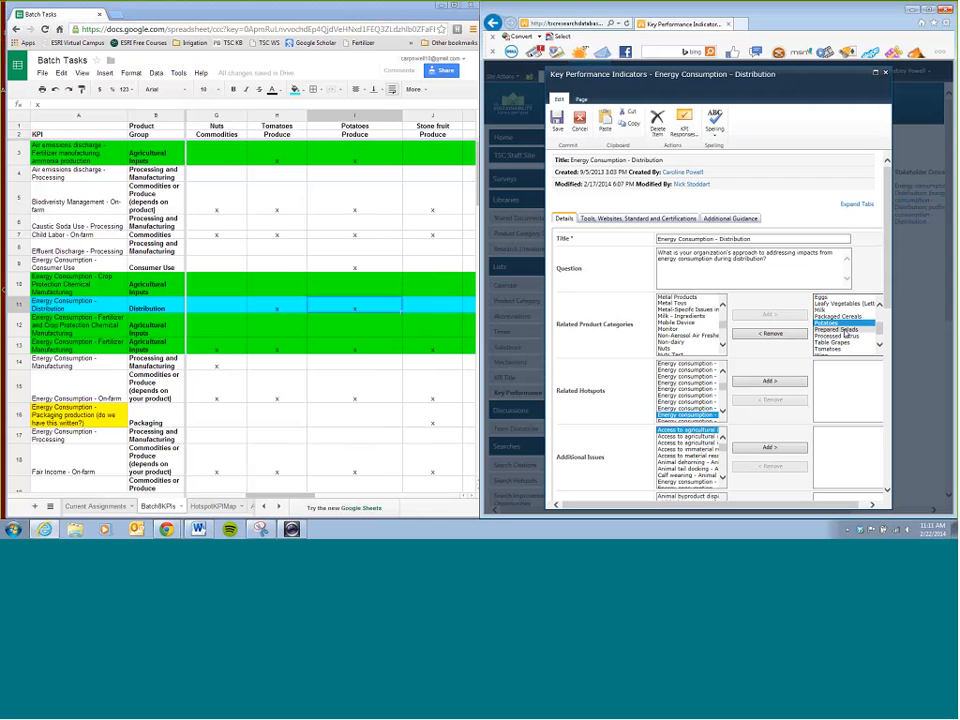
Check the row's Stone fruit cell against Stone Fruit in the available product categories
left_click(432, 307)
left_click(664, 316)
type("stone")
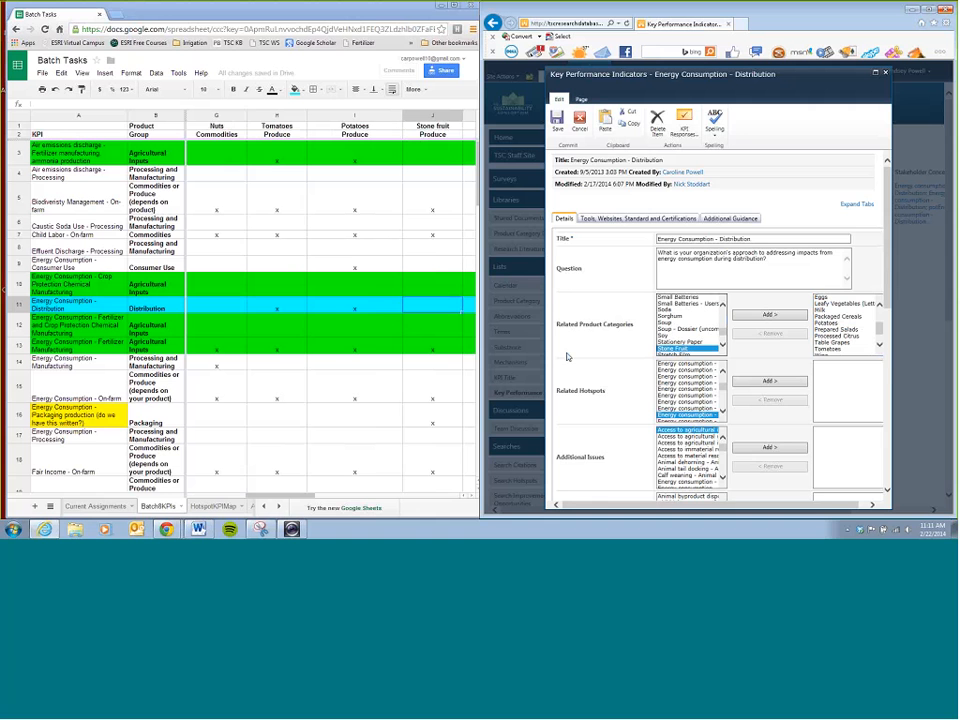
scroll(574, 352, "down", 2)
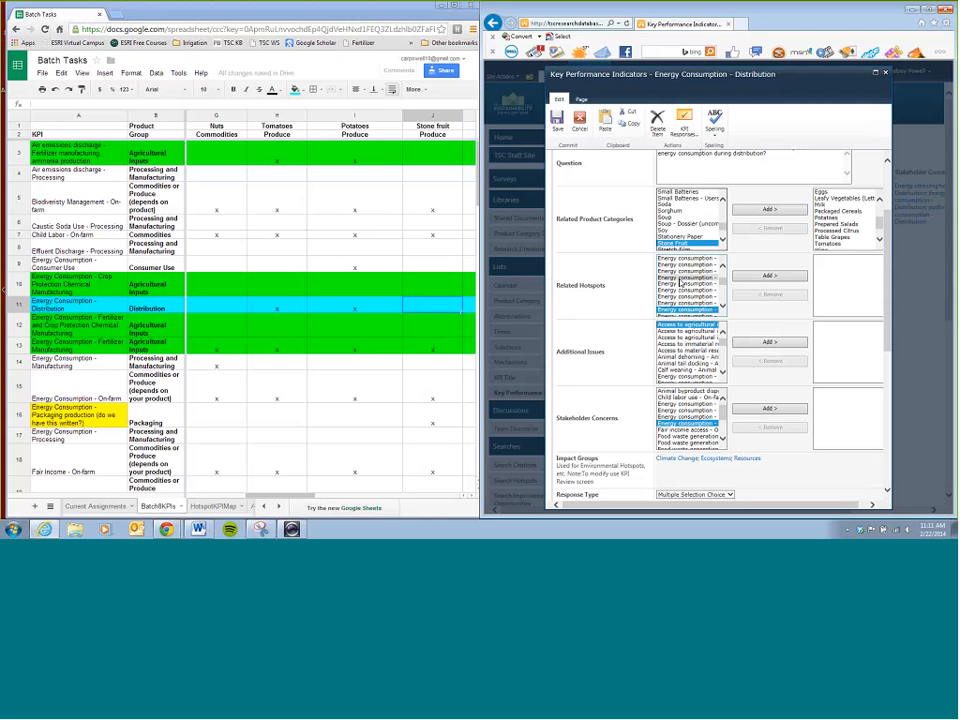
left_click(679, 276)
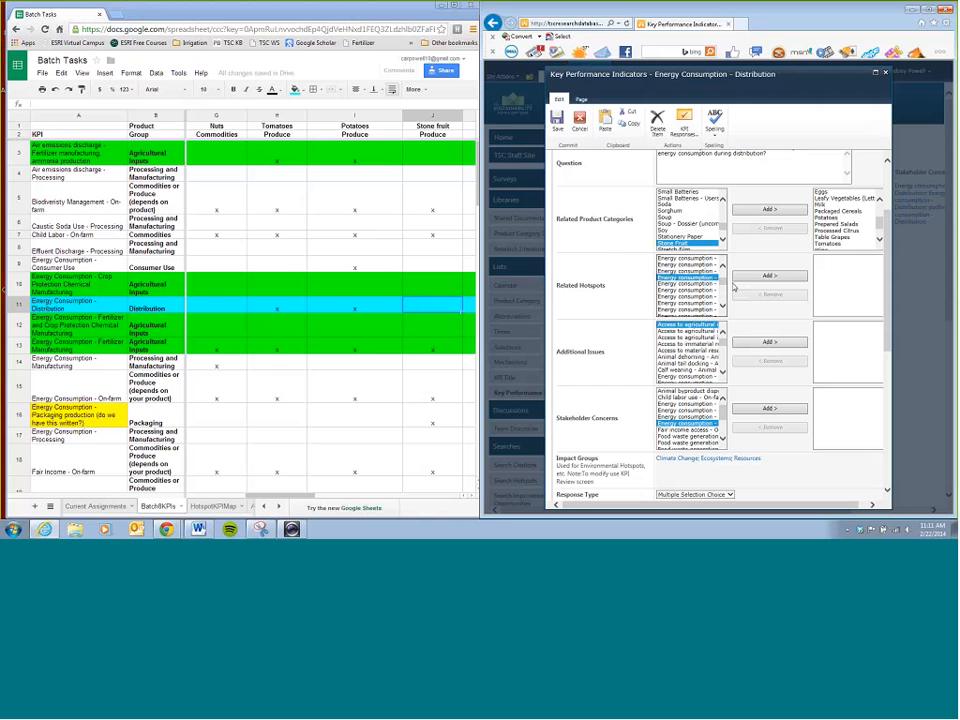
left_click(769, 275)
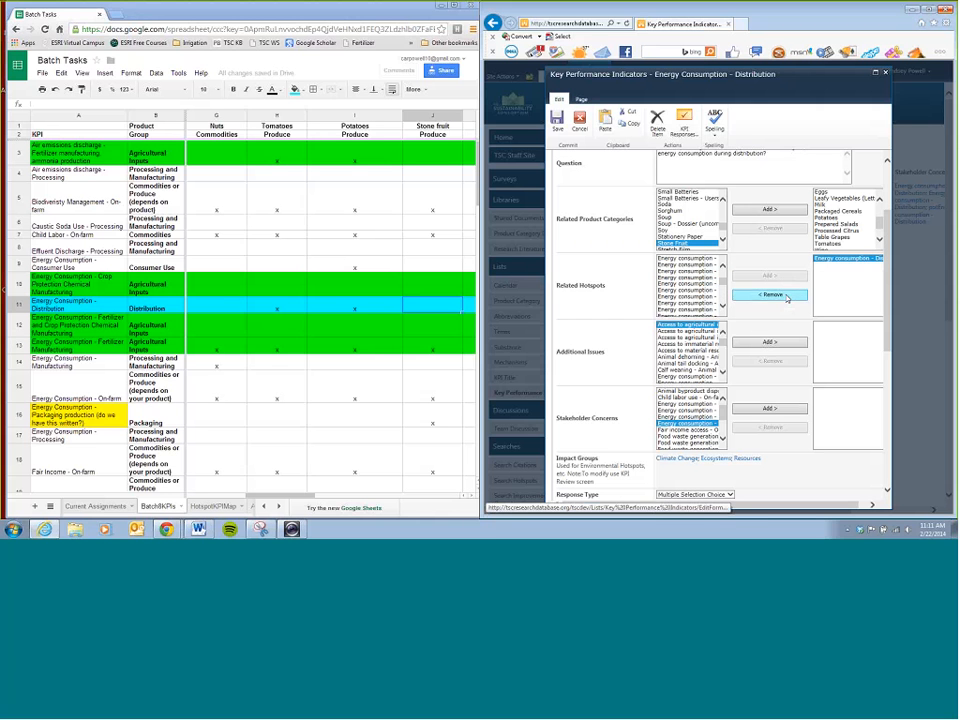
left_click(786, 297)
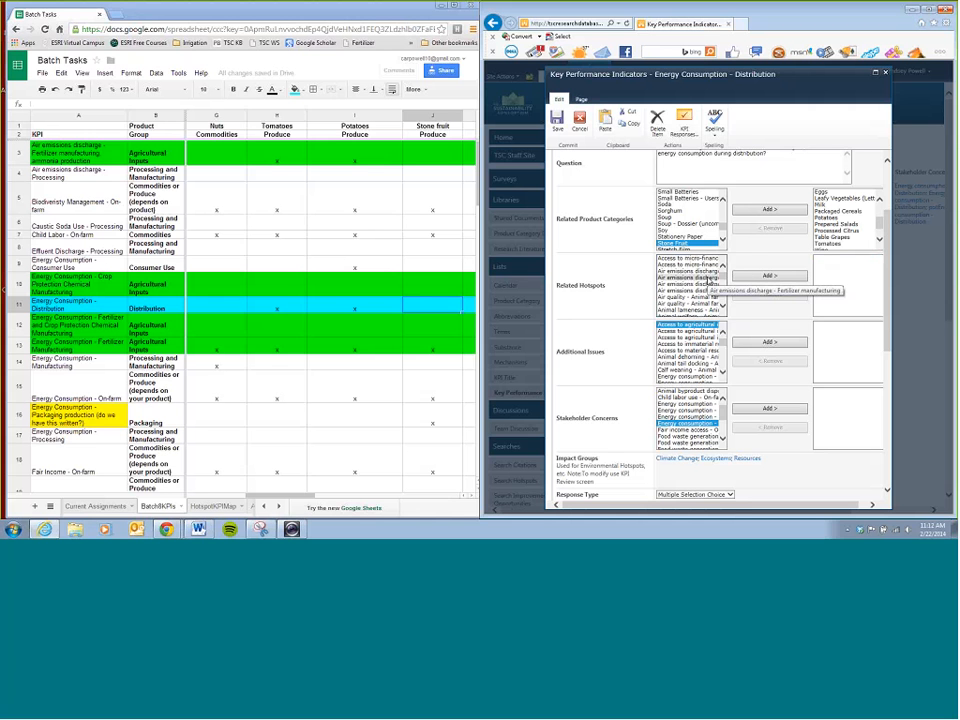
left_click(705, 277)
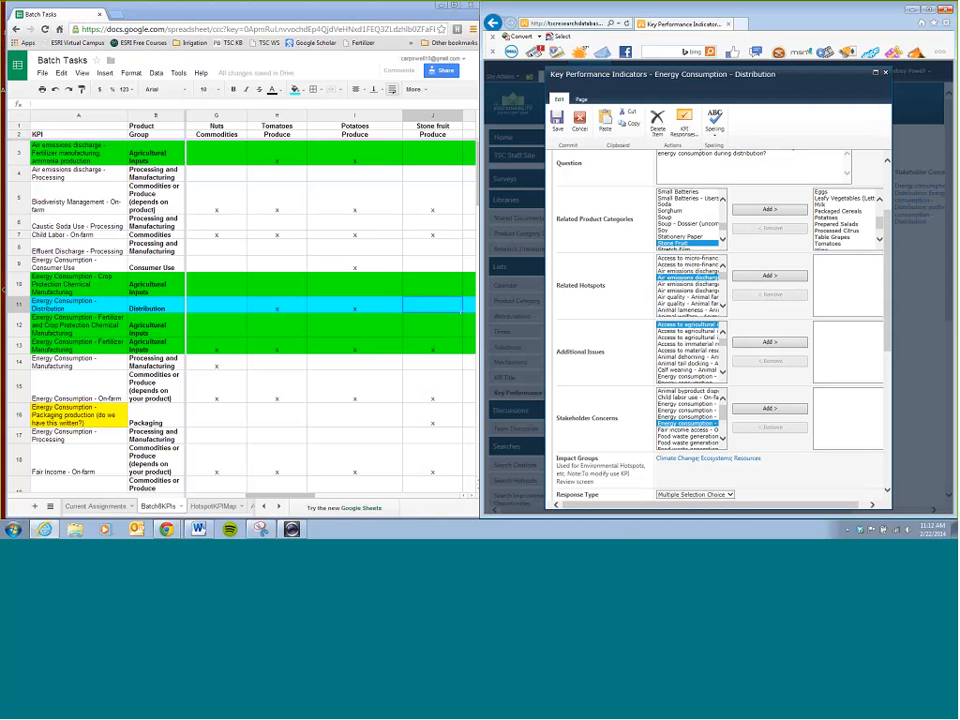
Look up the Energy consumption - Distribution hotspot and its matching KPI in the HotspotKPIMap sheet
left_click(214, 506)
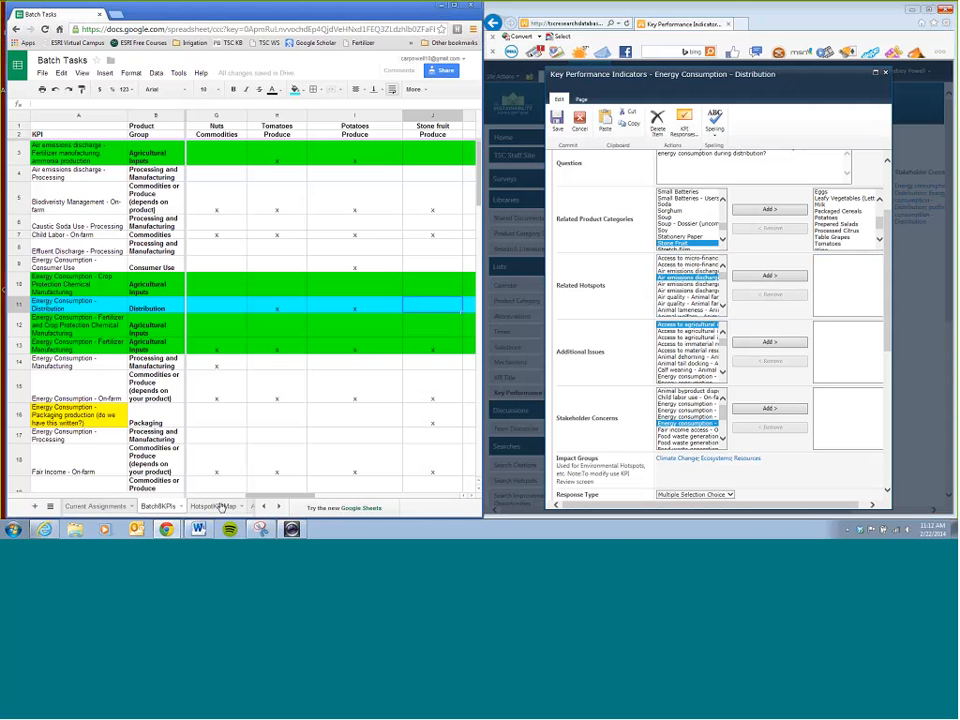
scroll(146, 229, "up", 15)
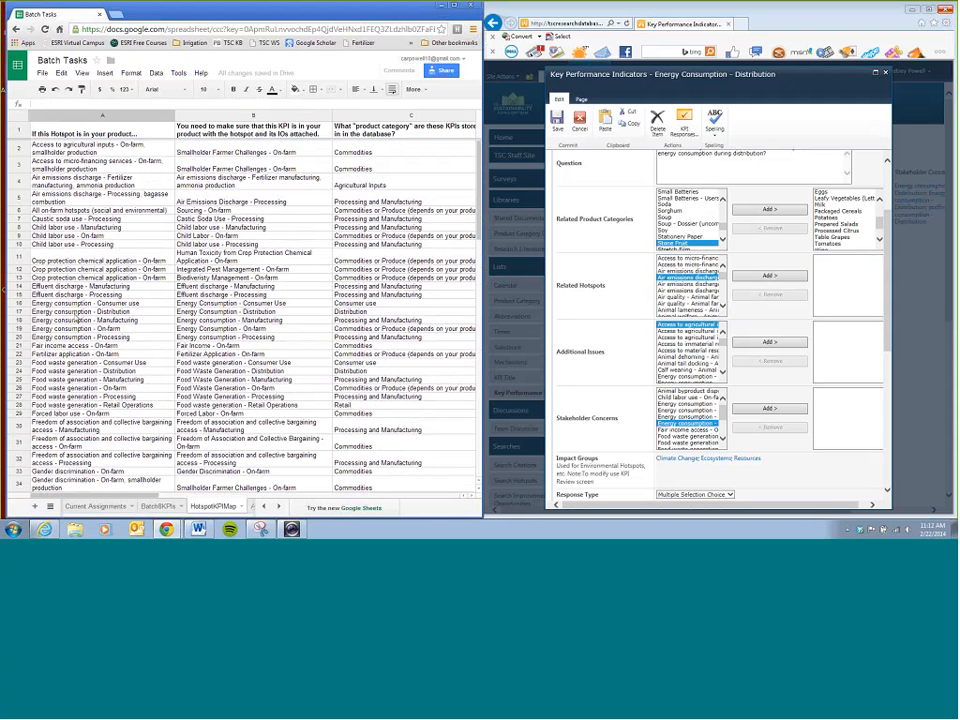
left_click(153, 311)
left_click(193, 313)
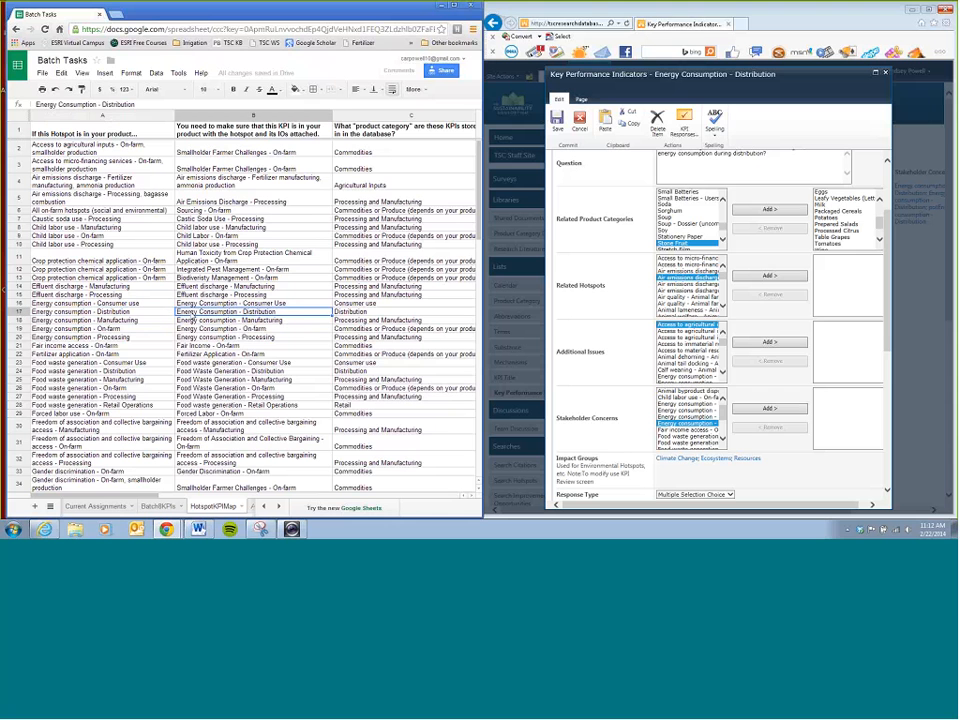
left_click(156, 316)
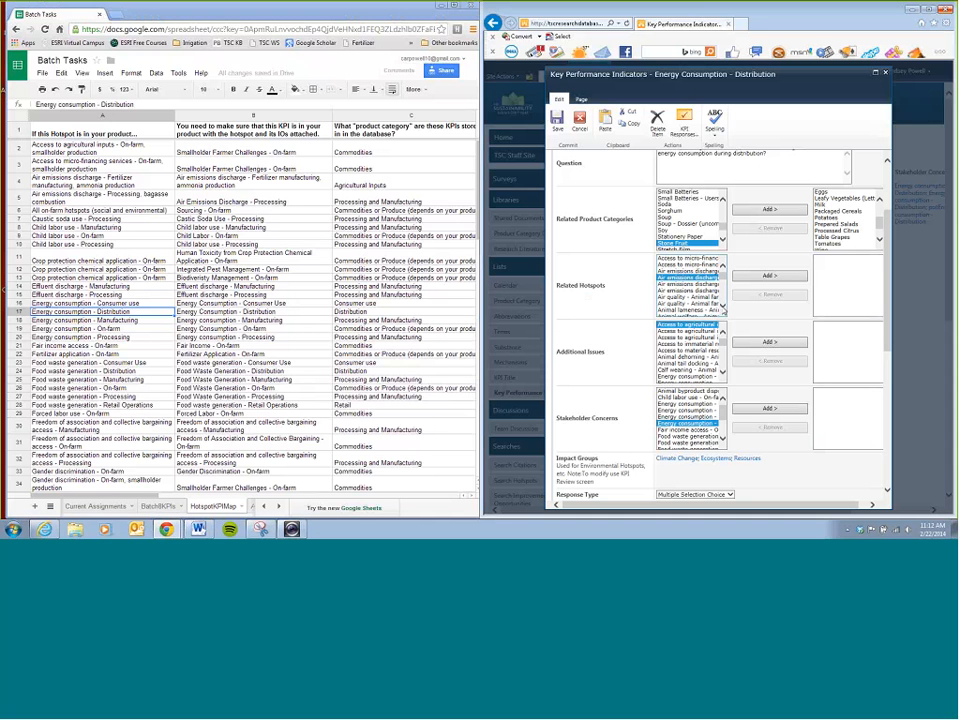
Look through the available Related Hotspots to locate the start of the Energy consumption entries
scroll(722, 311, "down", 6)
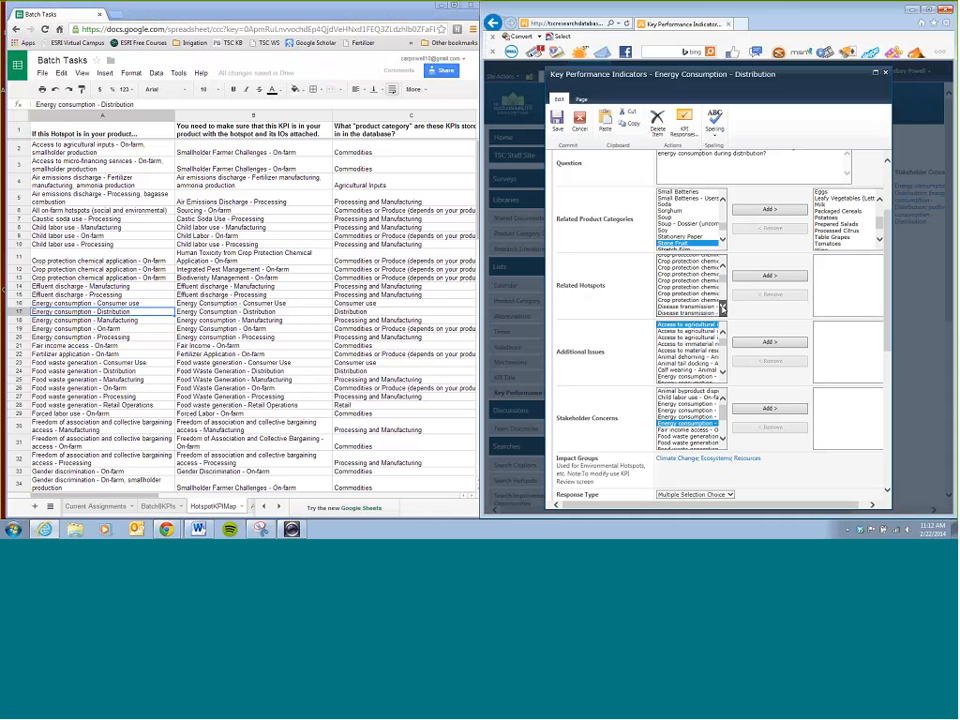
scroll(722, 311, "down", 2)
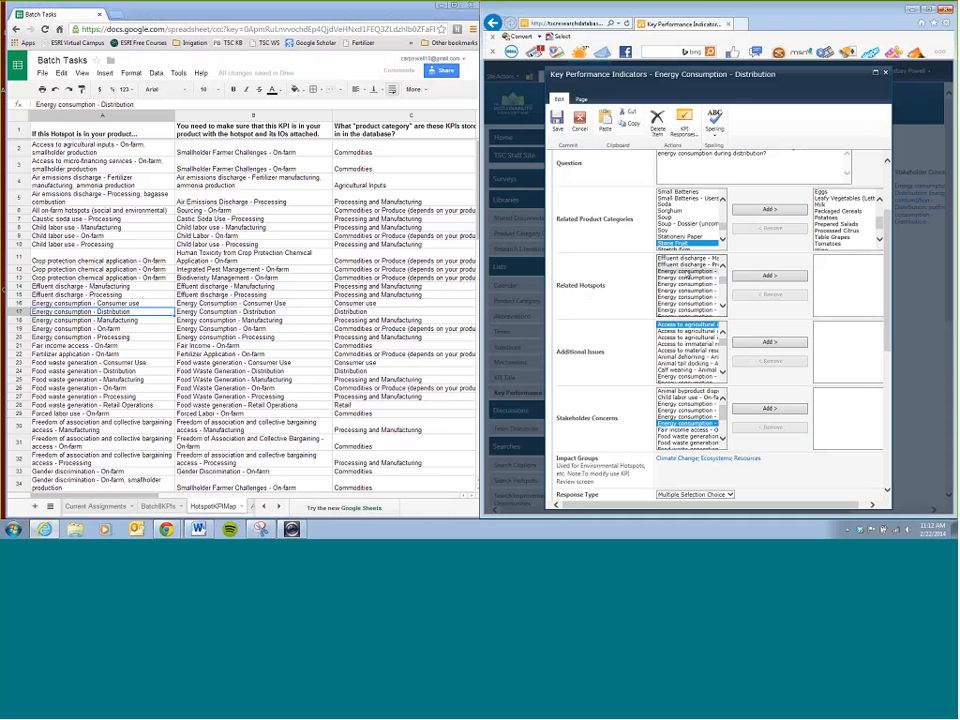
scroll(720, 300, "down", 2)
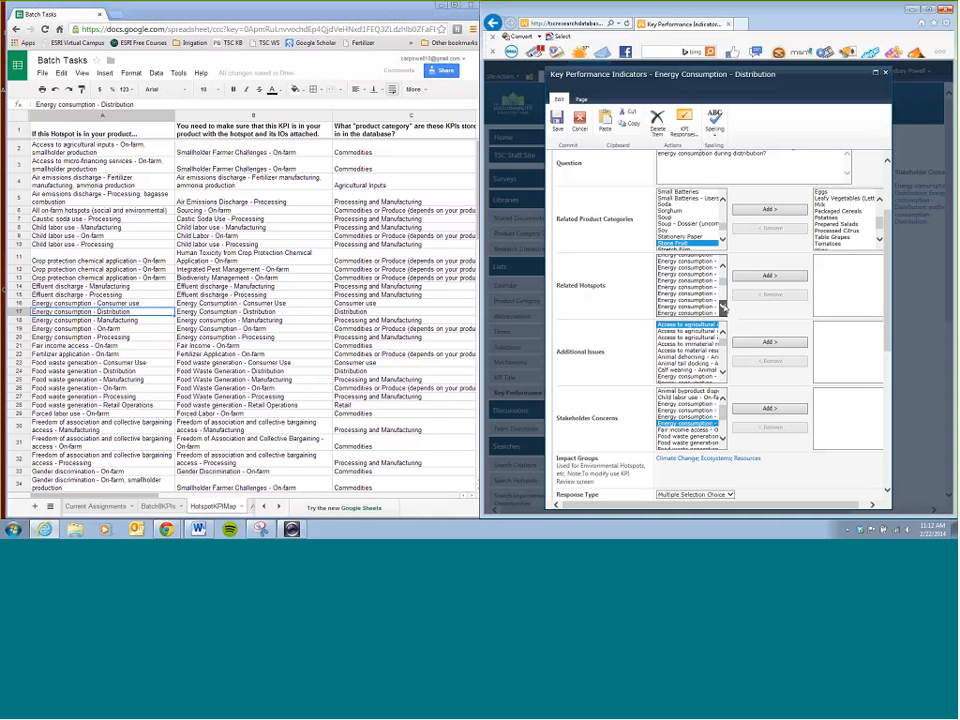
left_click(723, 307)
left_click_drag(723, 282, 724, 310)
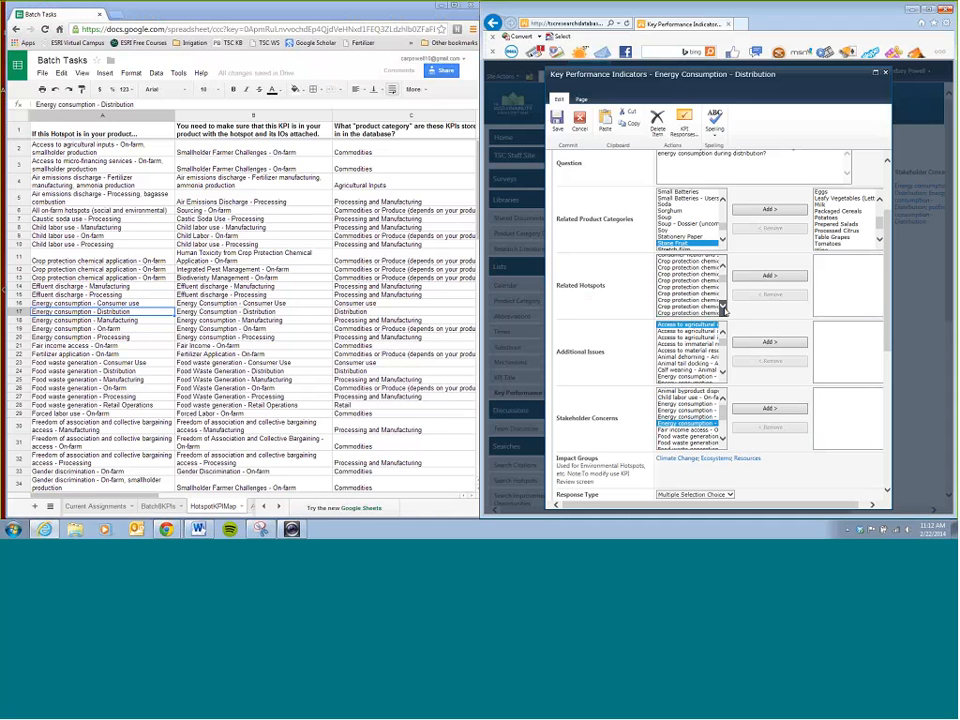
left_click(724, 309)
left_click(724, 309)
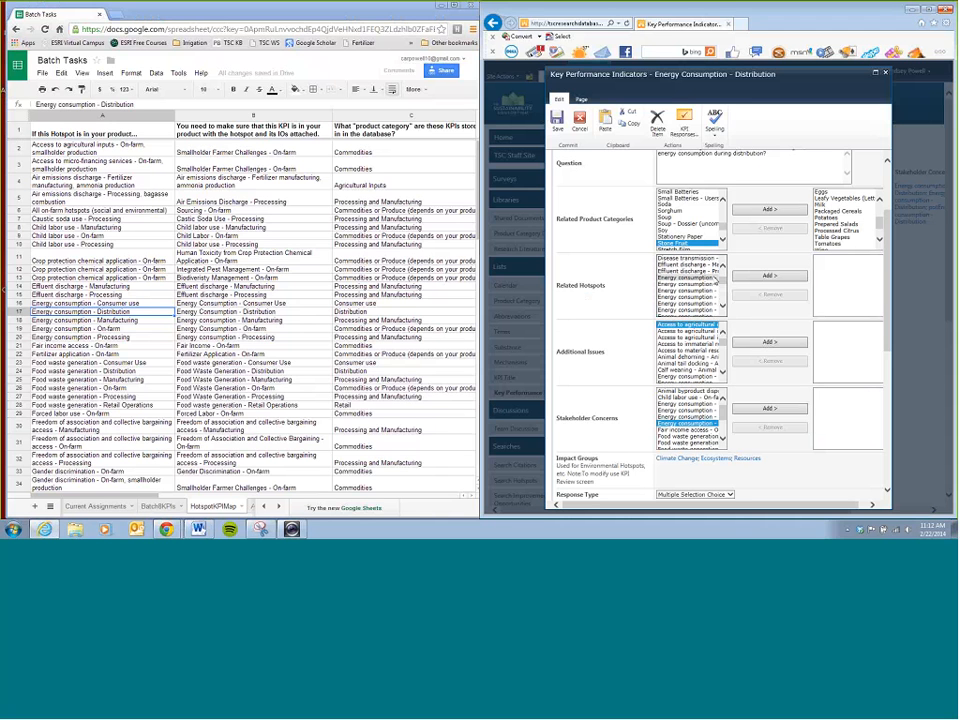
scroll(716, 285, "up", 5)
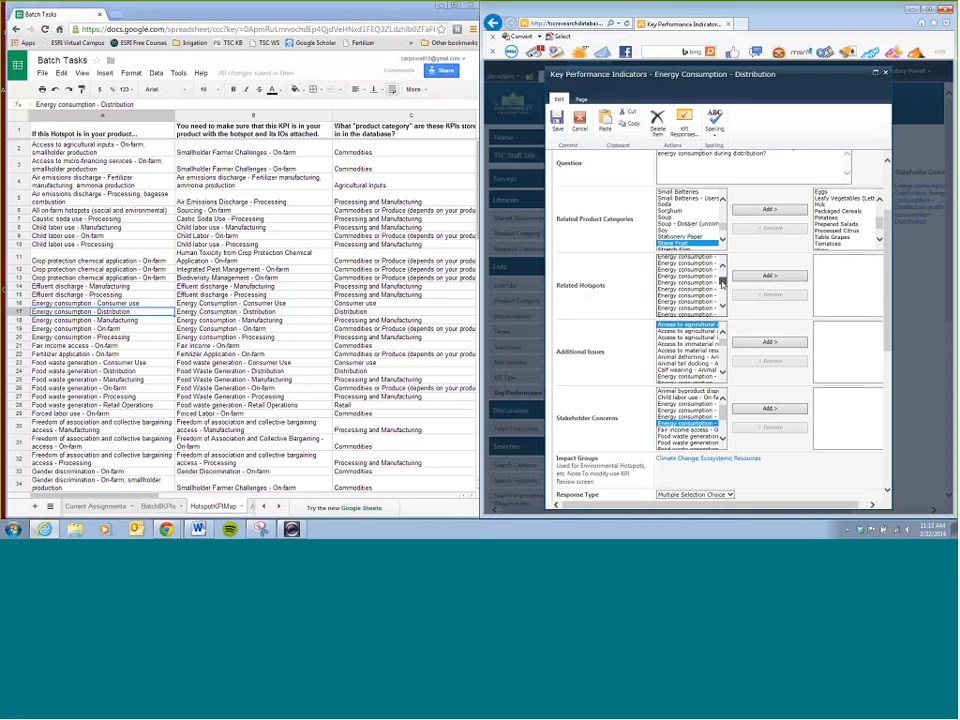
scroll(720, 280, "down", 4)
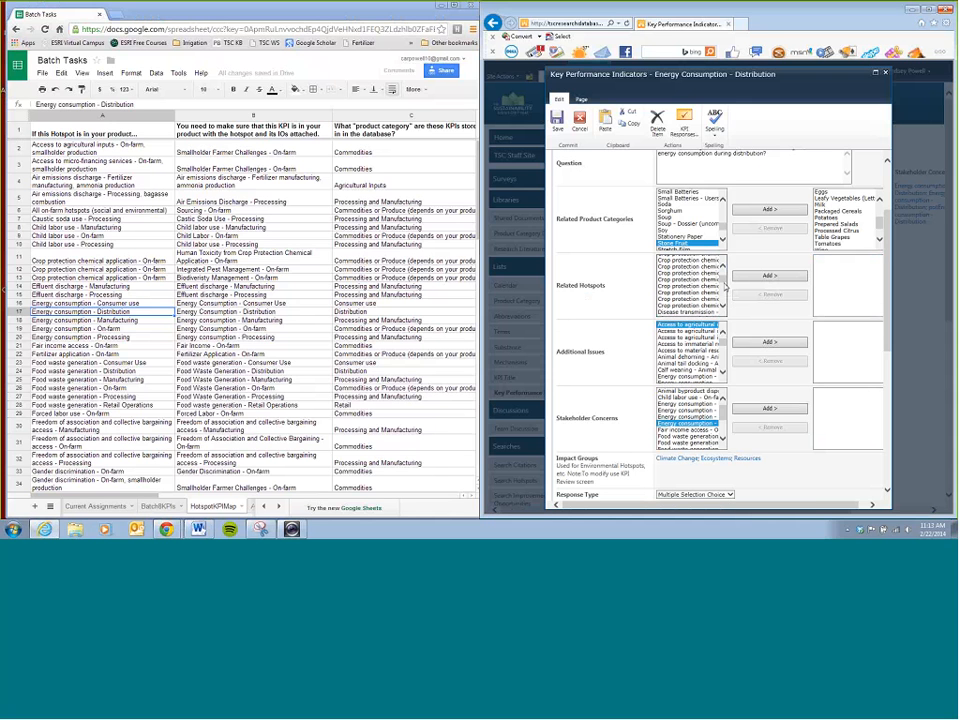
left_click(724, 308)
left_click(724, 308)
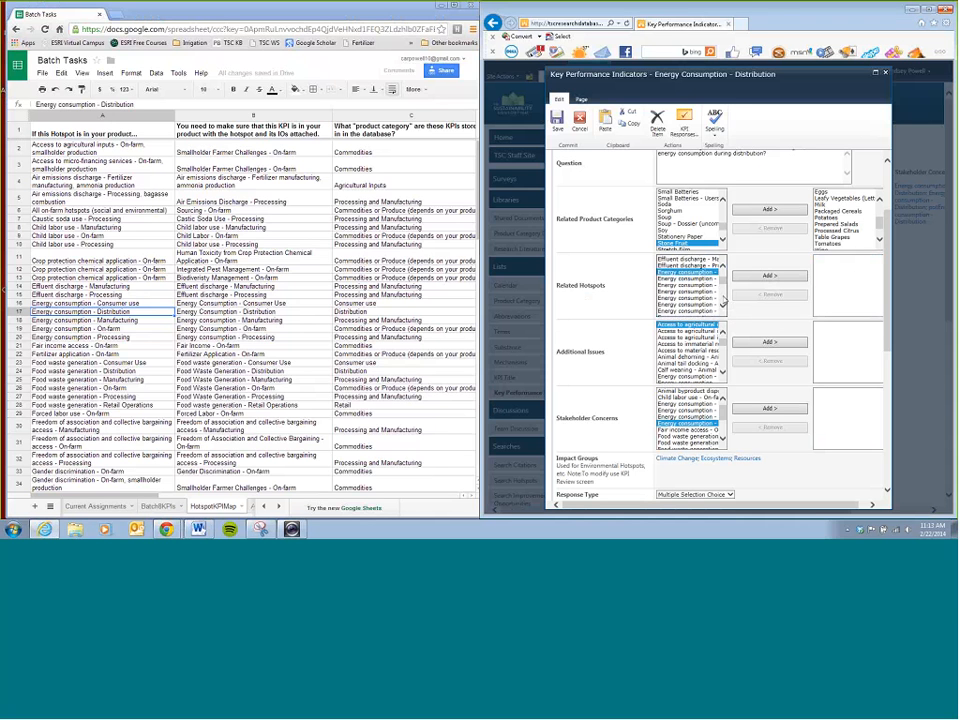
left_click(723, 264)
left_click(723, 264)
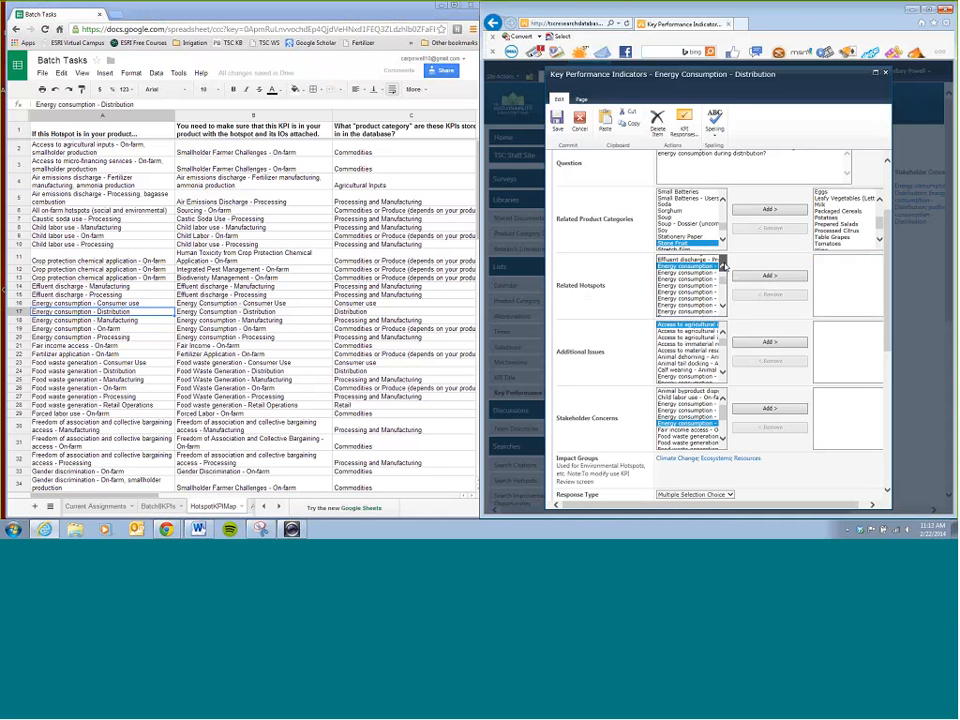
left_click(723, 264)
left_click(723, 264)
left_click(708, 272)
left_click(708, 279)
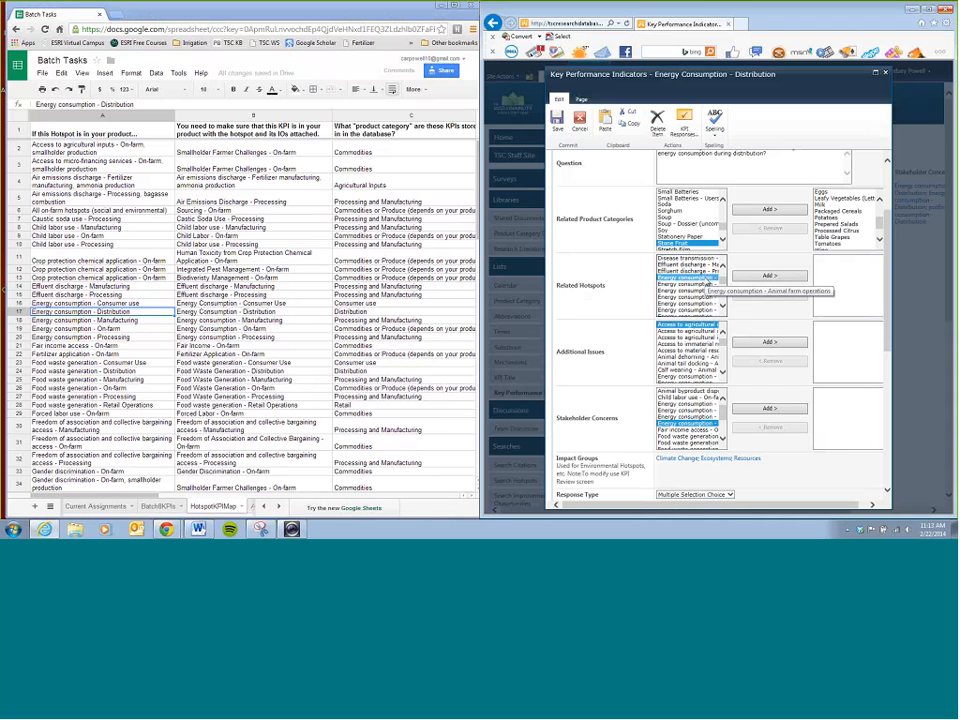
Assign the whole run of Energy consumption - Distribution entries to the KPI as Related Hotspots
scroll(708, 281, "down", 1)
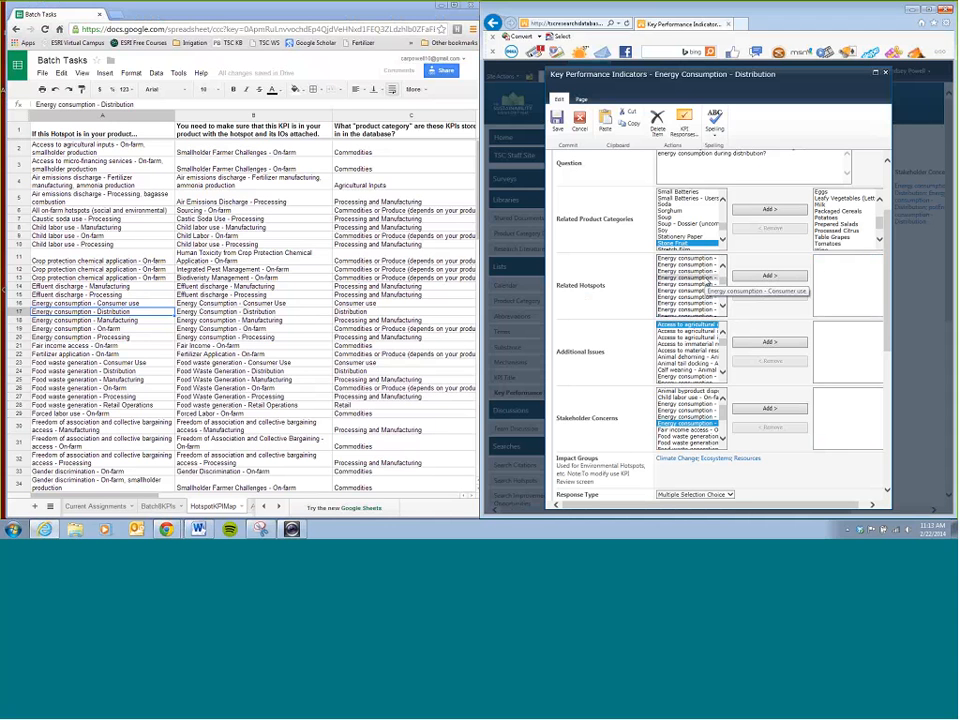
left_click(706, 279)
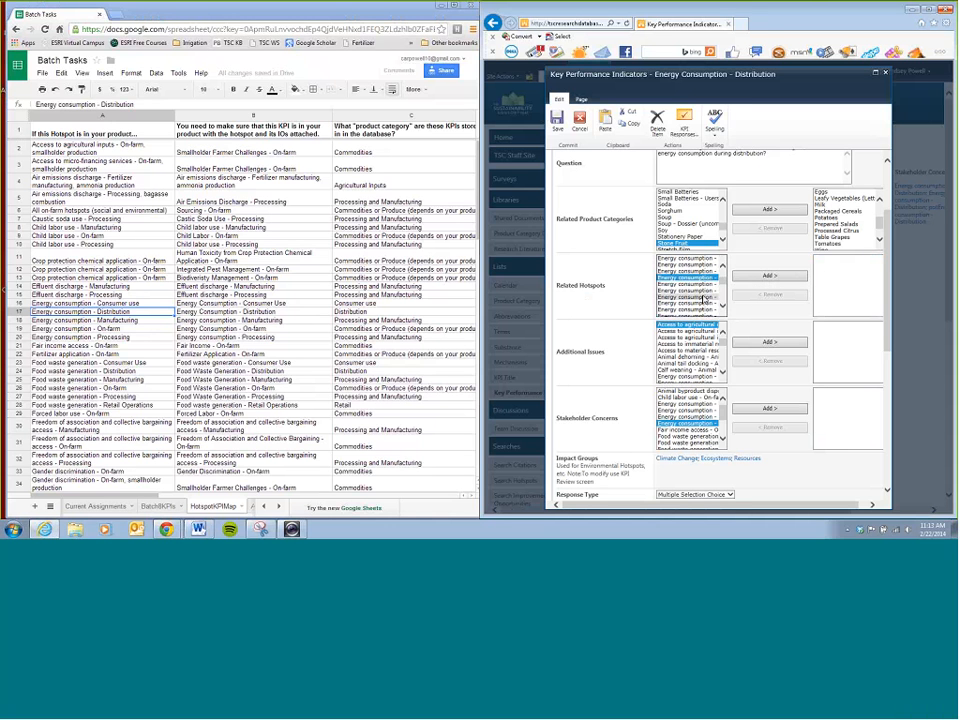
left_click(704, 297)
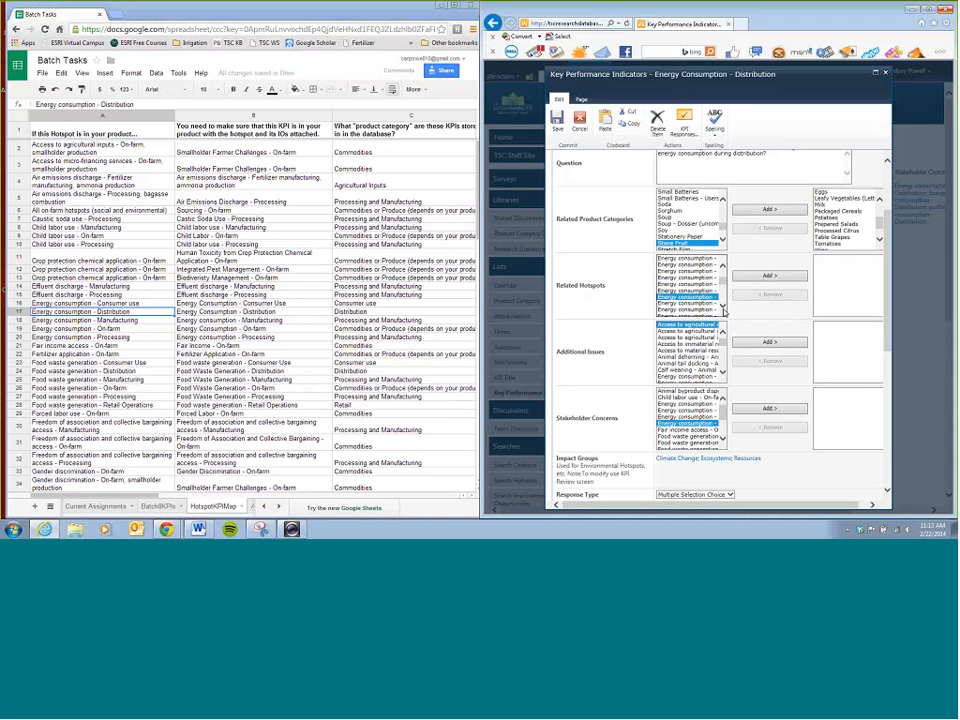
left_click(723, 310)
left_click(723, 310)
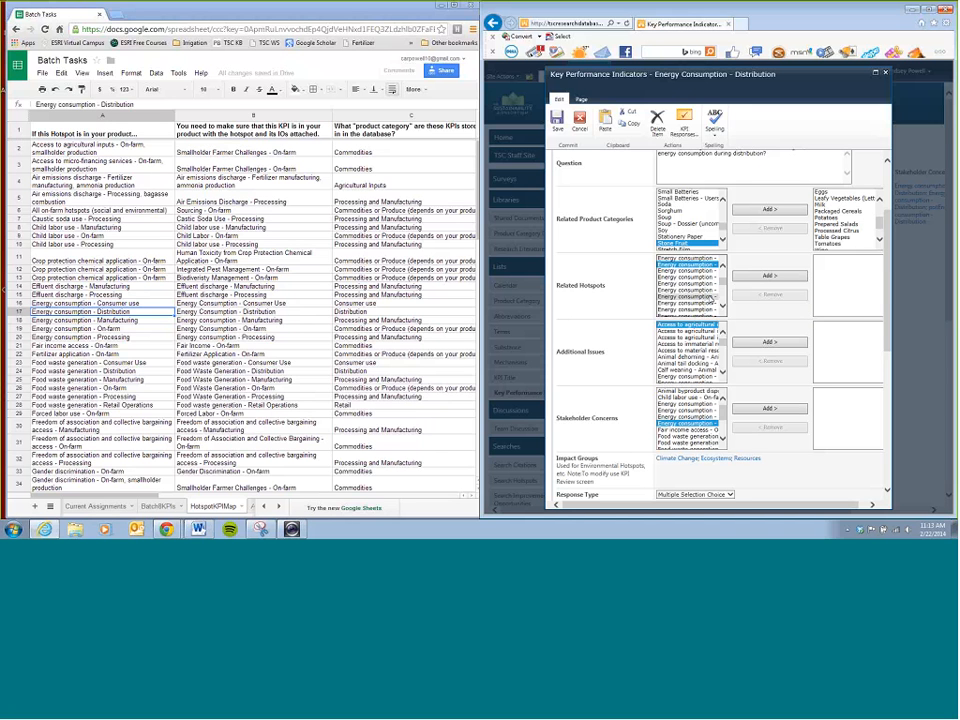
left_click(712, 297, "shift")
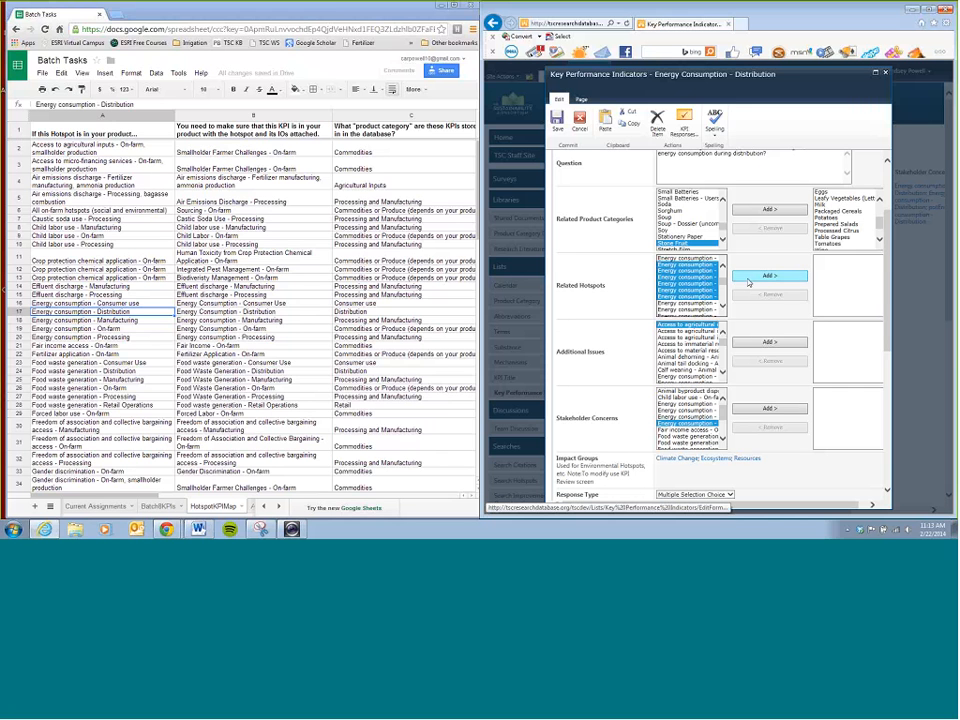
left_click(764, 276)
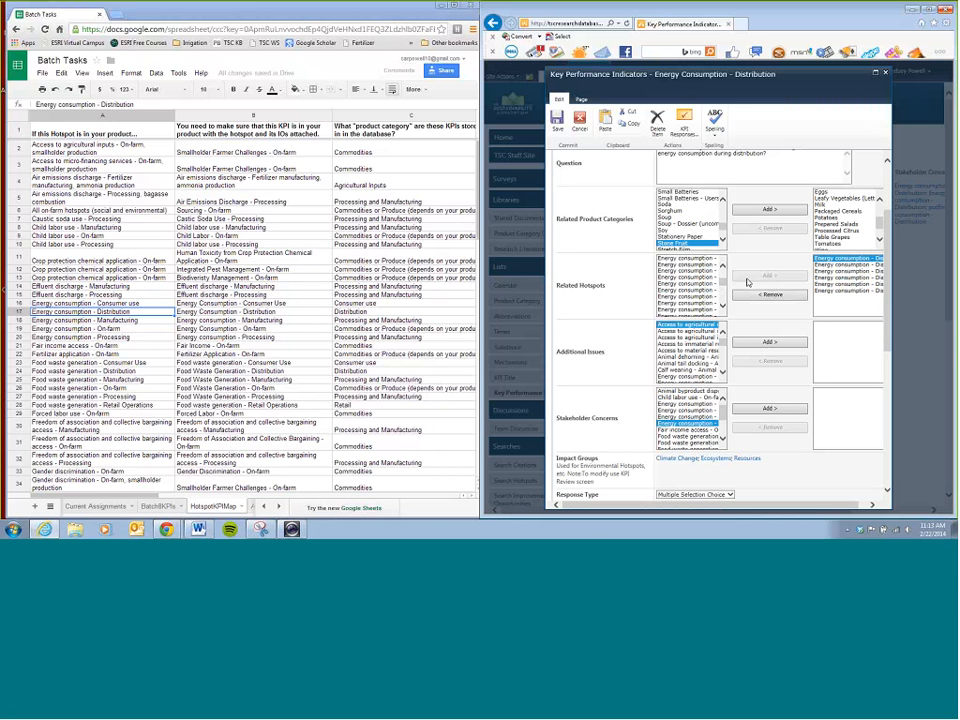
Add the potEnergy consumption - Distribution entry to the KPI's Related Hotspots
left_click_drag(723, 284, 723, 298)
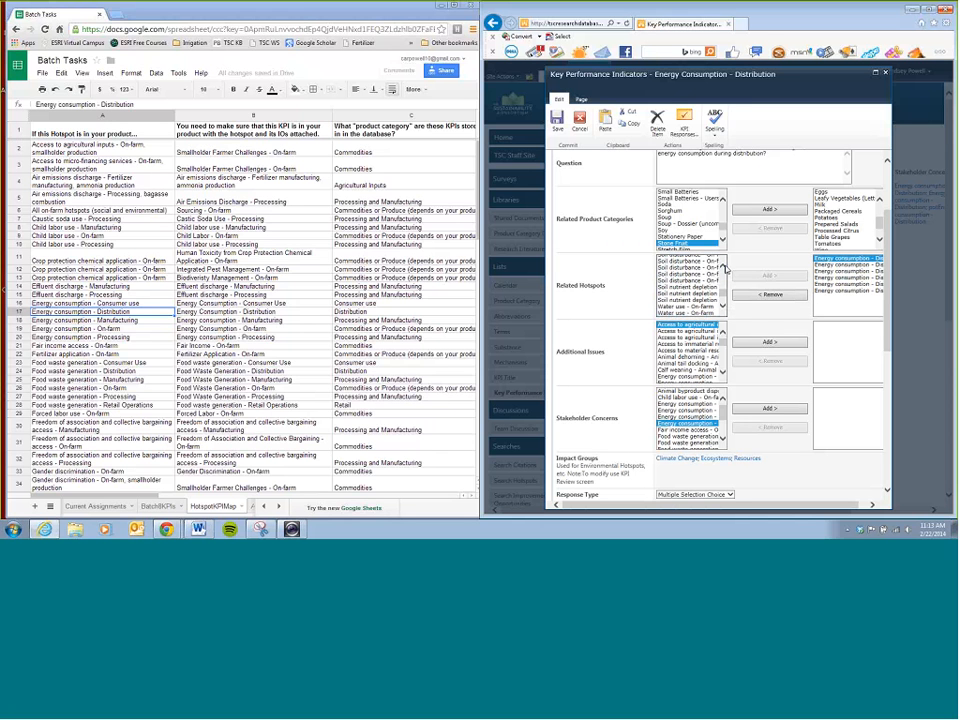
left_click(723, 266)
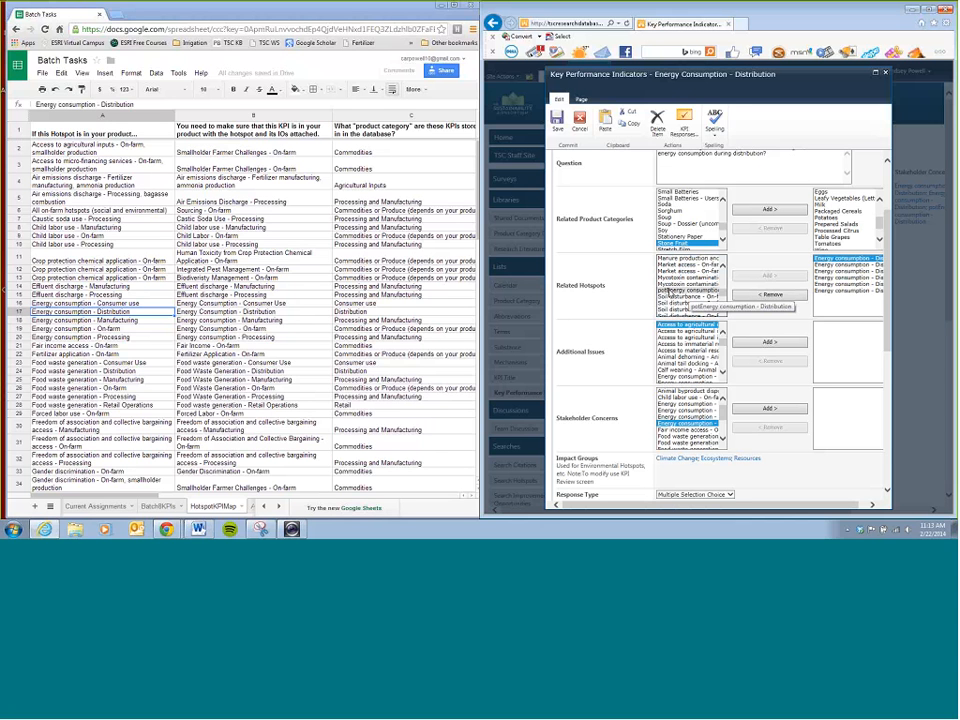
double_click(691, 291)
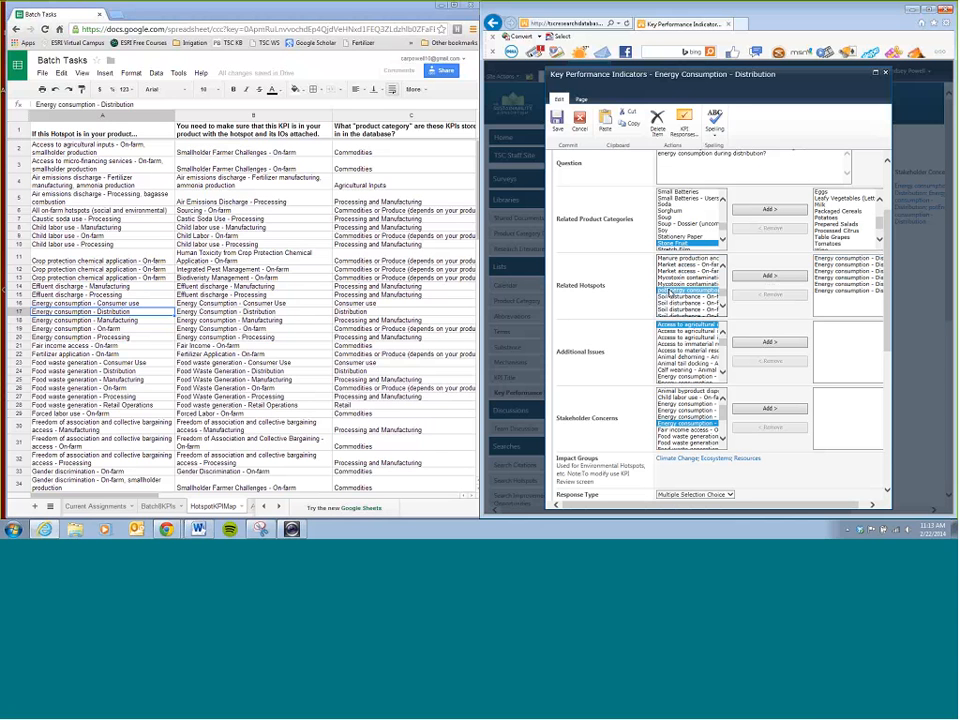
Add both Energy consumption - Distribution entries to the KPI's Additional Issues
scroll(635, 294, "down", 1)
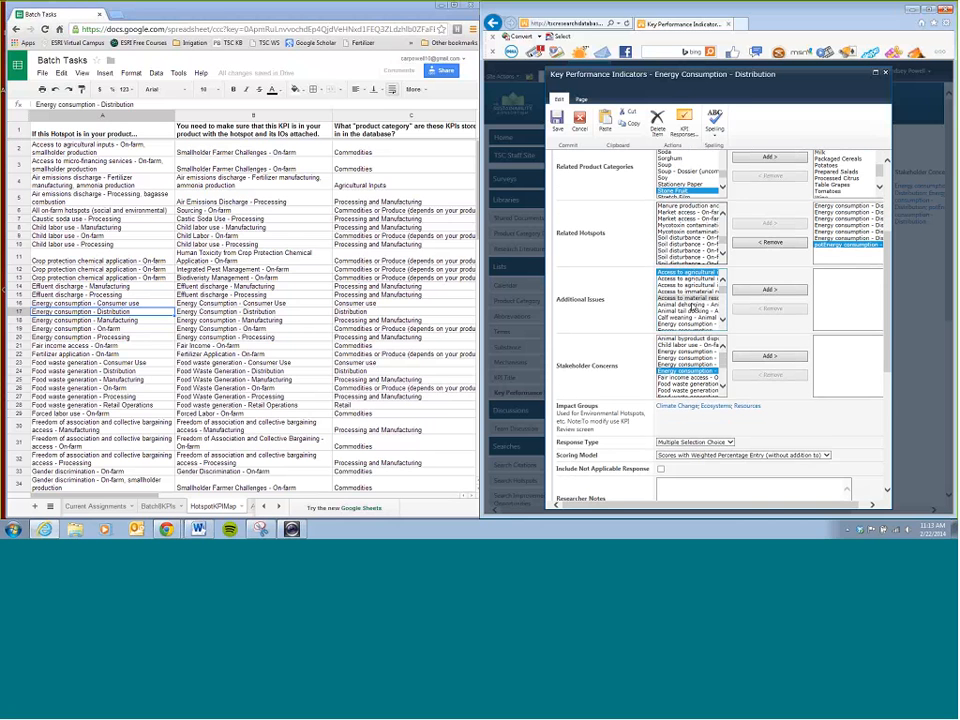
left_click(723, 322)
left_click(723, 322)
left_click(723, 322)
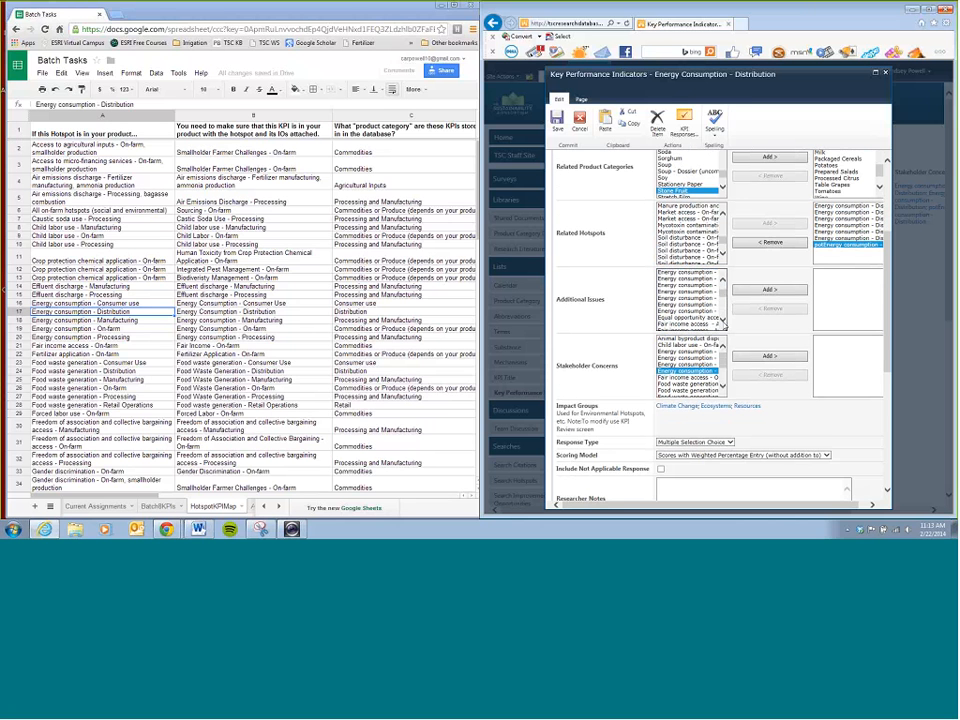
scroll(714, 297, "up", 3)
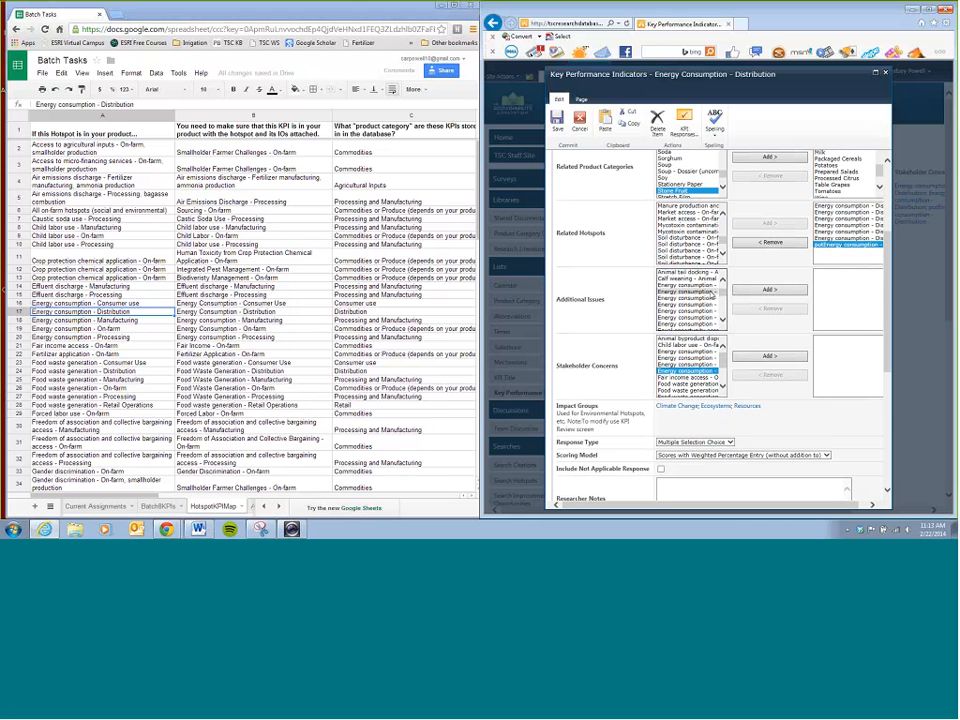
left_click(708, 300)
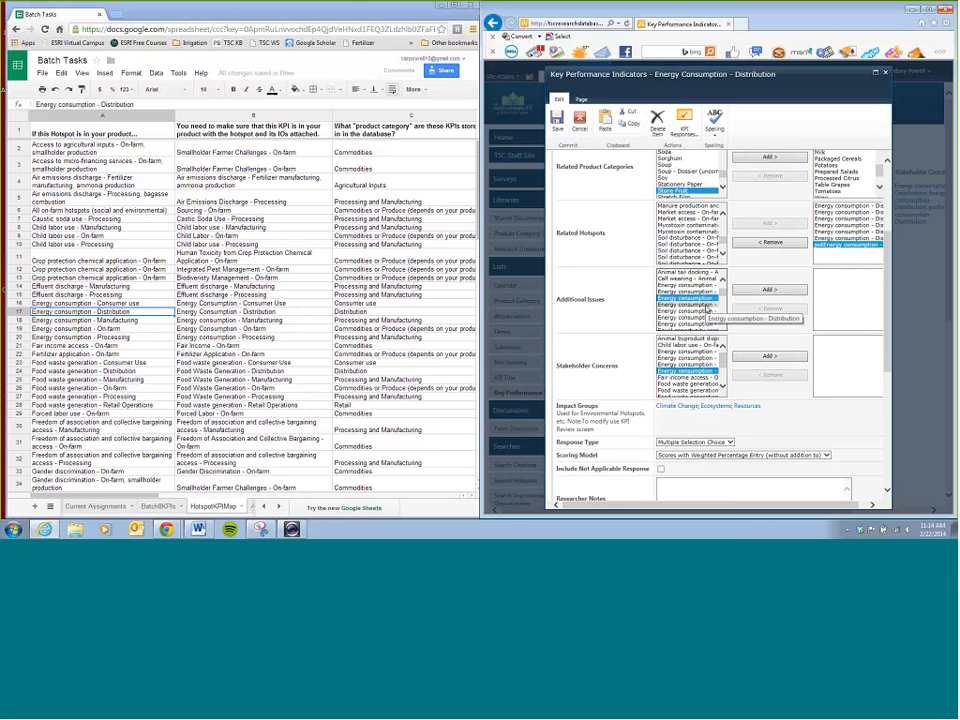
left_click(710, 304, "ctrl")
left_click(769, 289)
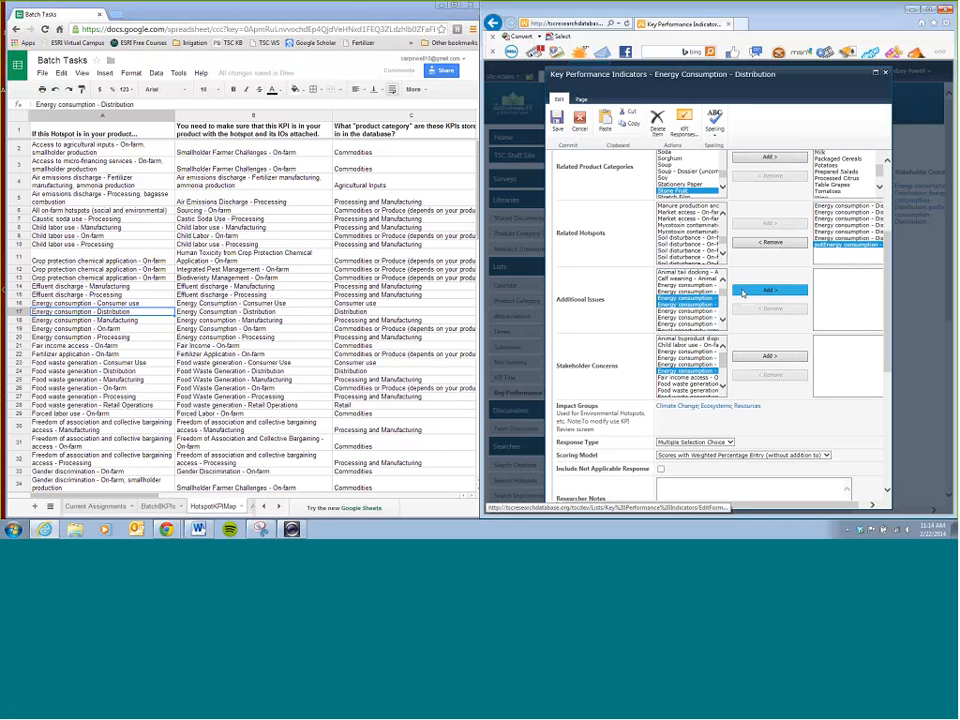
Add both Energy consumption - Distribution entries to the KPI's Stakeholder Concerns
scroll(613, 313, "down", 2)
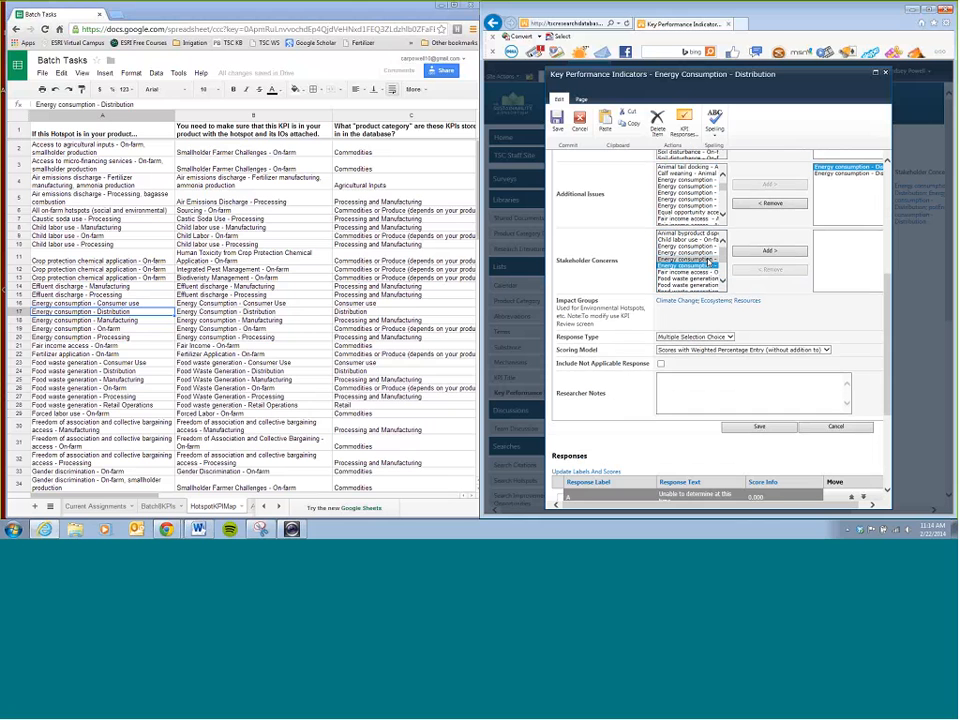
left_click(708, 260)
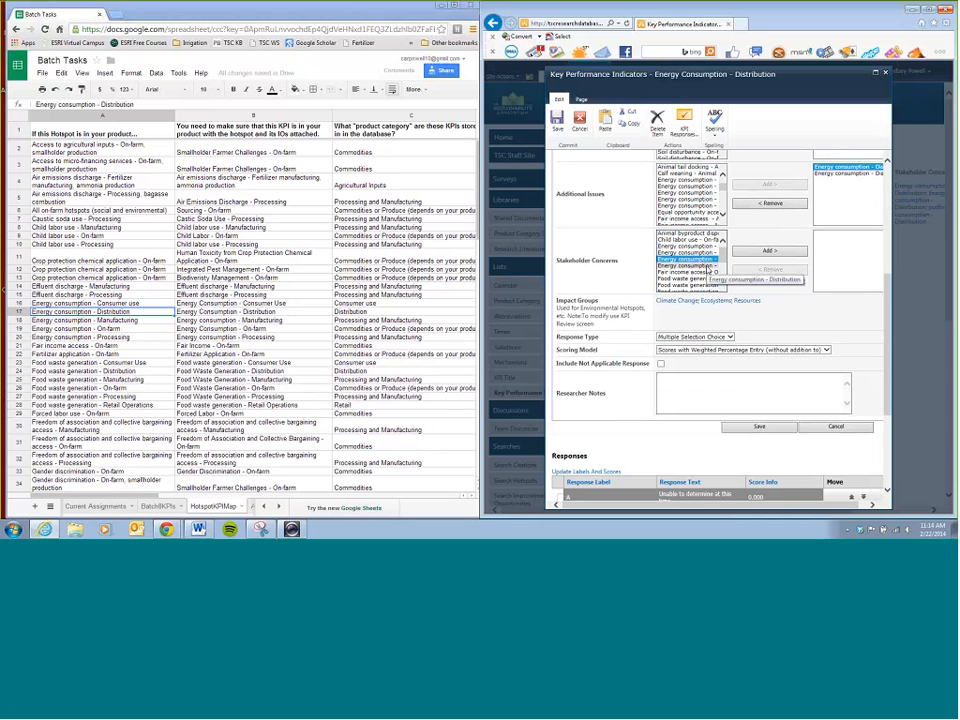
left_click(706, 266, "ctrl")
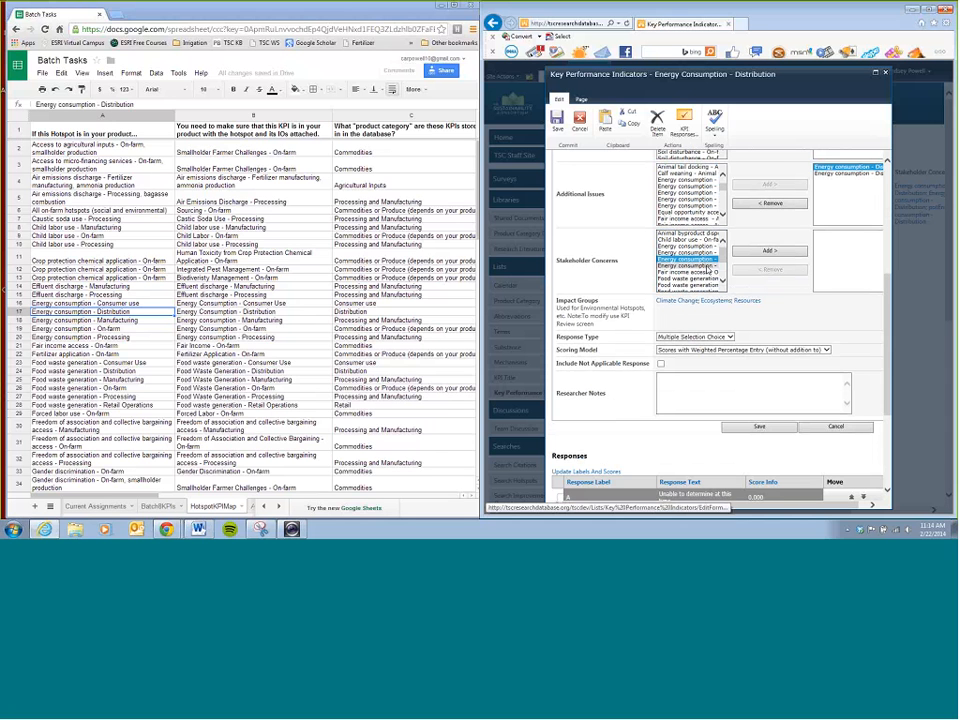
left_click(751, 251)
Review the Energy Consumption - Distribution KPI's assigned entries and responses, and save the record
scroll(600, 300, "up", 5)
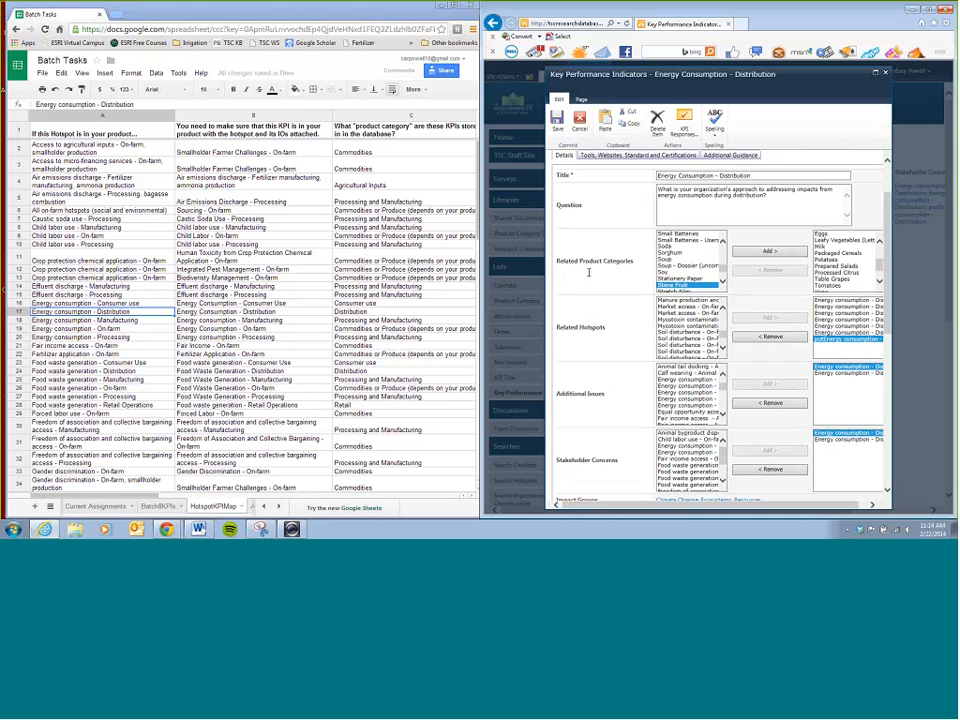
scroll(592, 284, "down", 10)
scroll(596, 288, "up", 9)
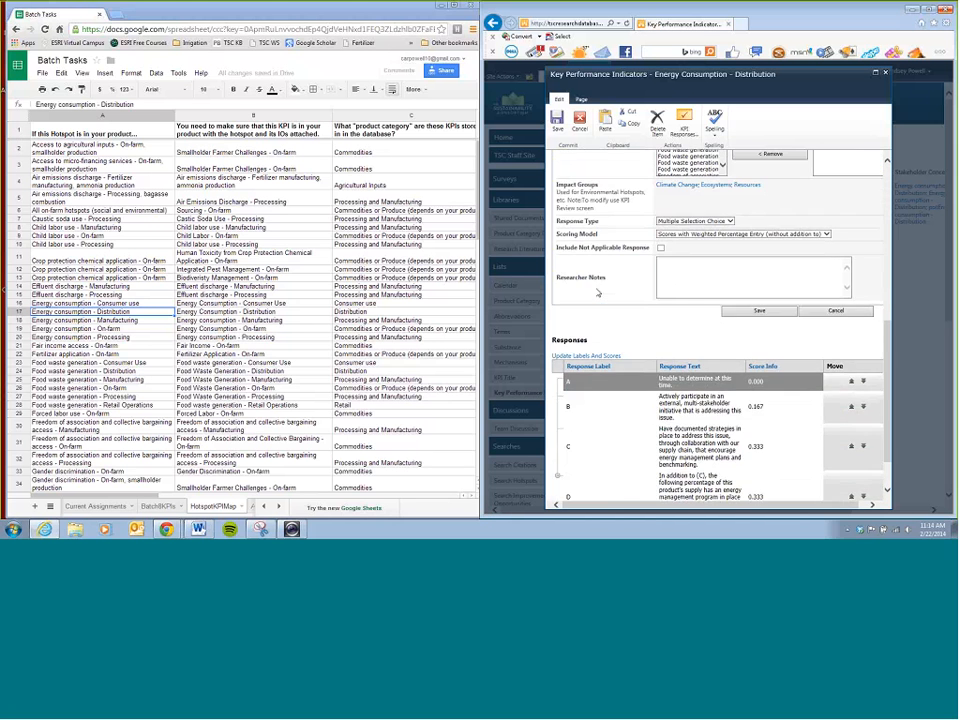
scroll(598, 290, "up", 2)
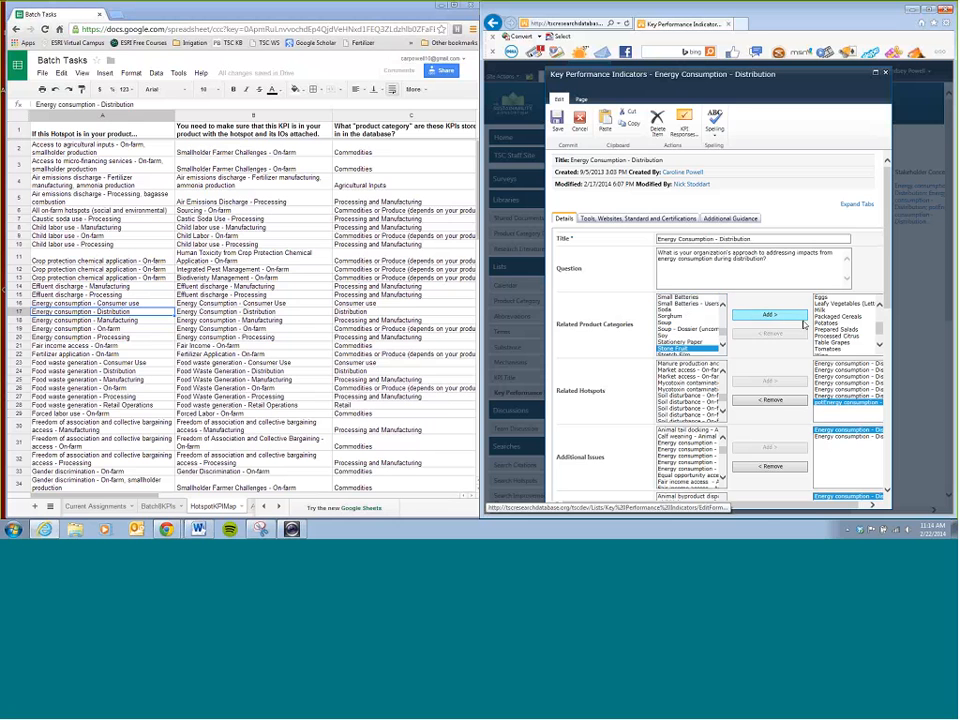
scroll(566, 320, "down", 3)
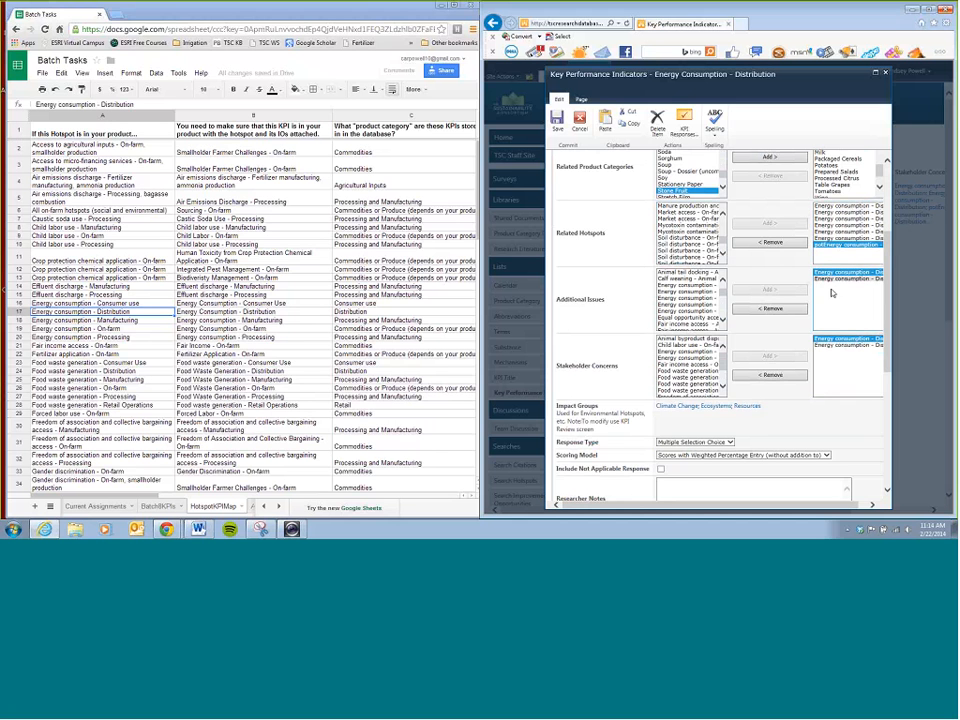
scroll(581, 329, "down", 5)
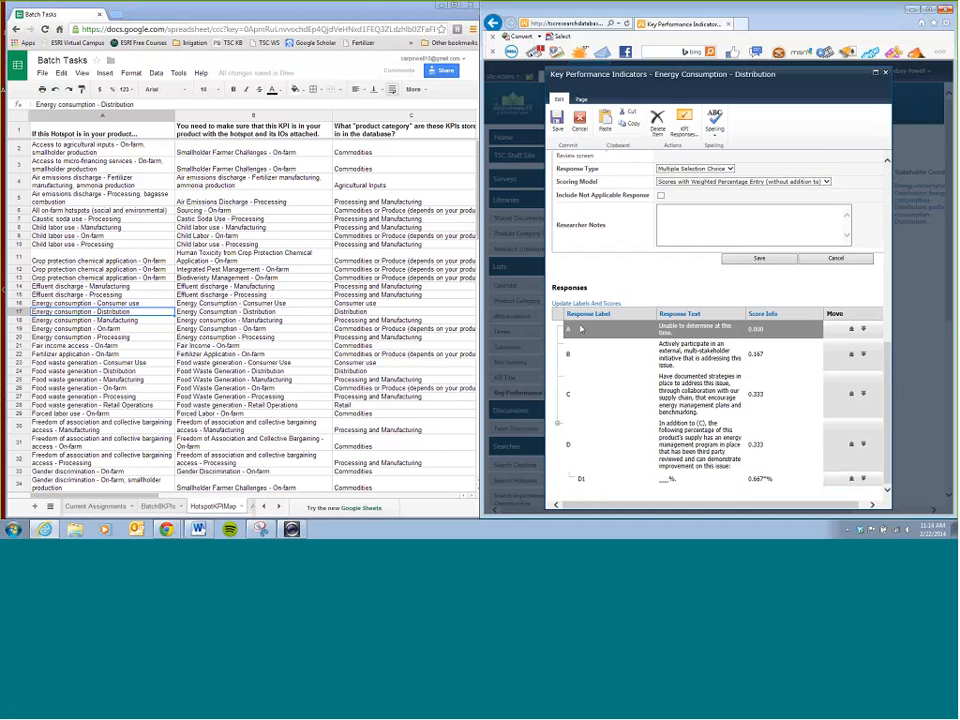
left_click(757, 262)
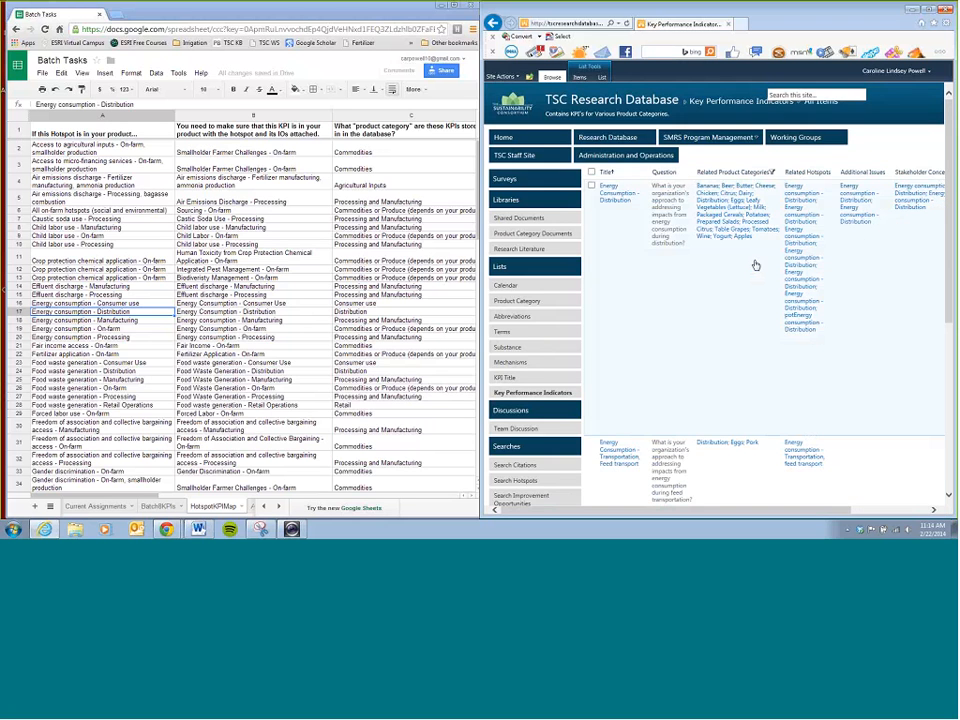
Open the saved Energy Consumption - Distribution KPI and assign all of its available Improvement Opportunities to it
left_click(624, 204)
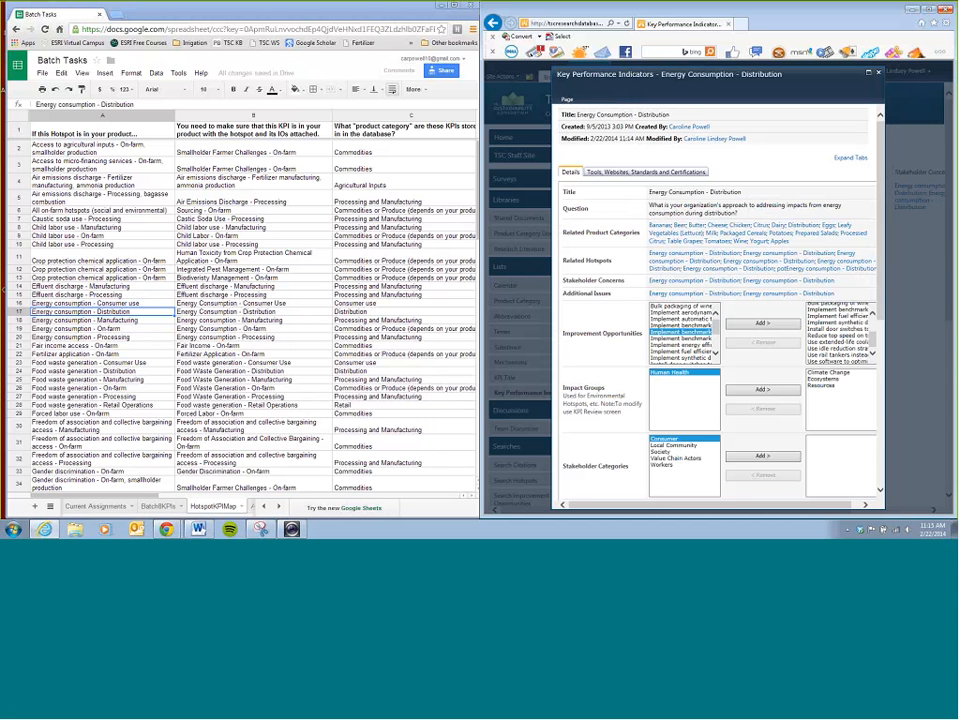
scroll(618, 330, "down", 2)
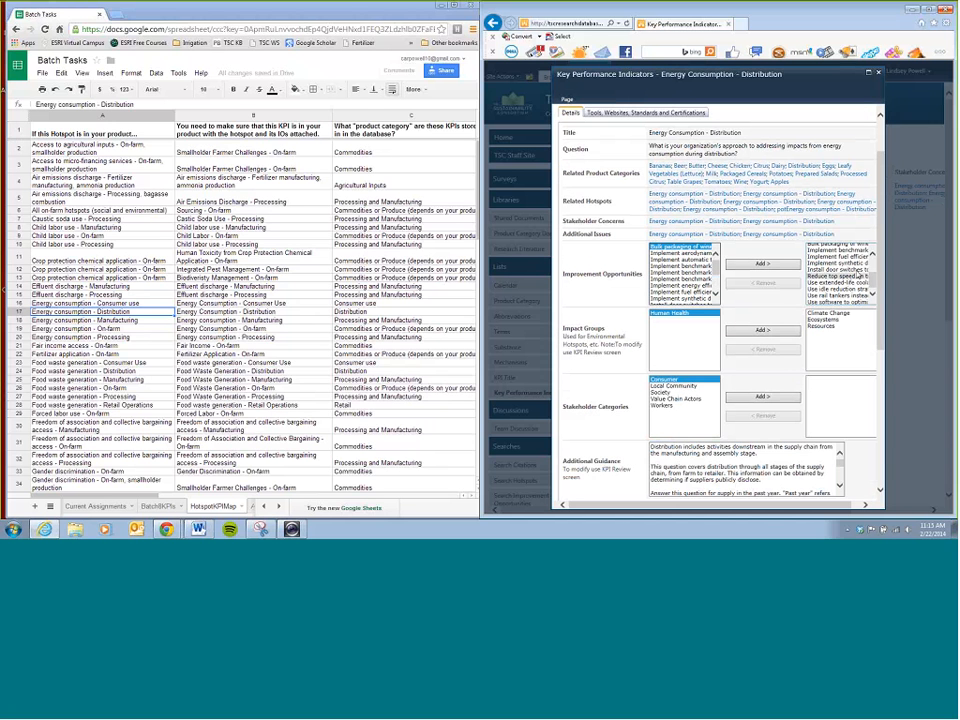
left_click_drag(873, 279, 872, 259)
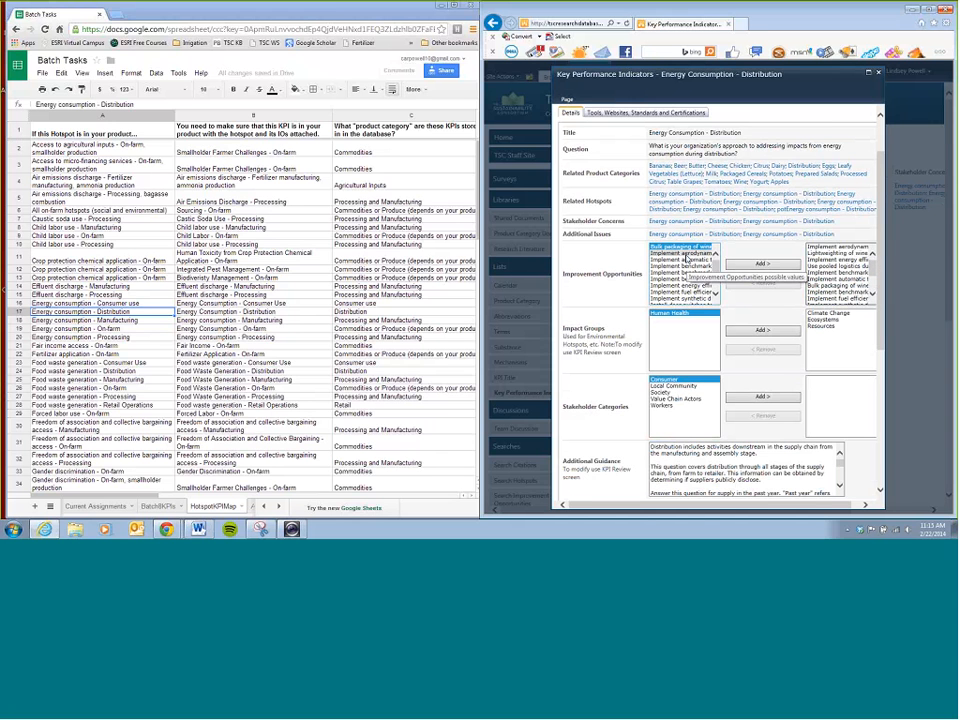
scroll(714, 270, "down", 2)
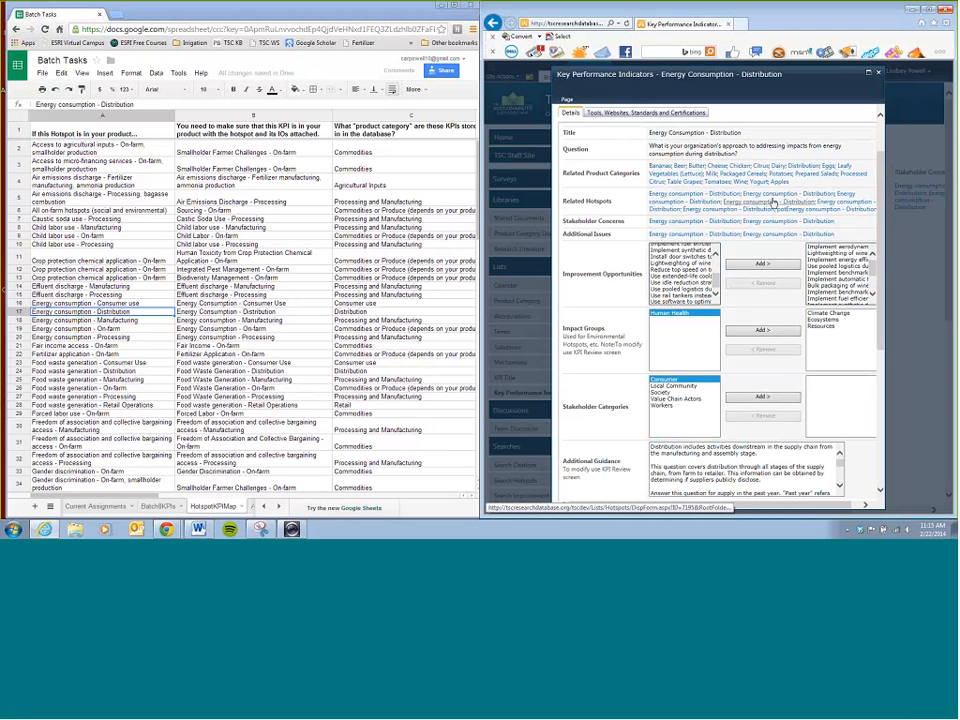
scroll(714, 264, "up", 3)
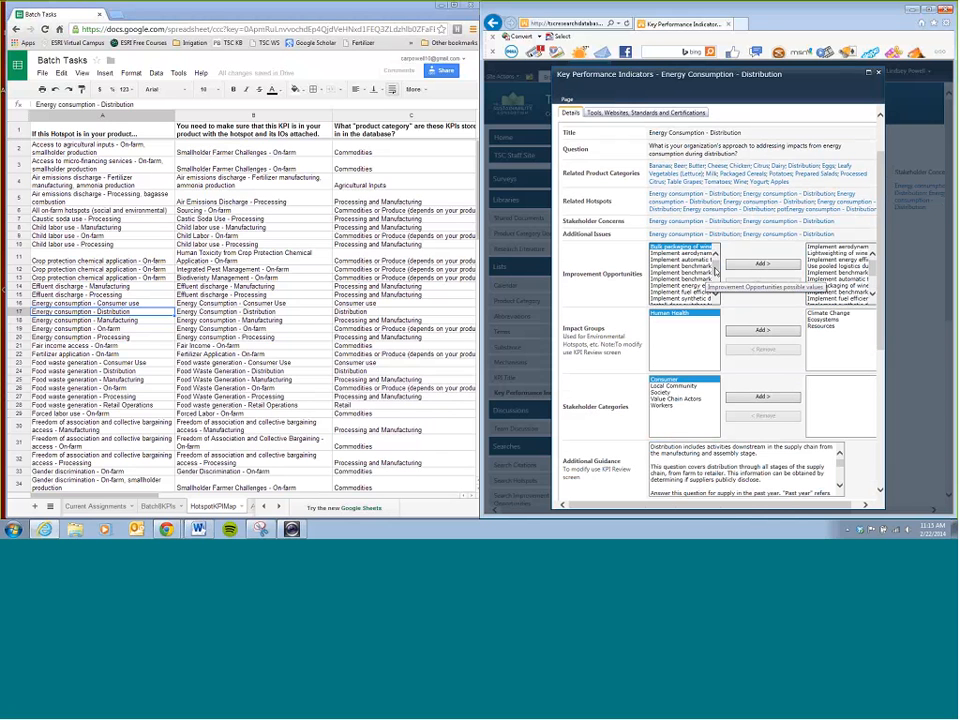
left_click_drag(716, 267, 717, 296)
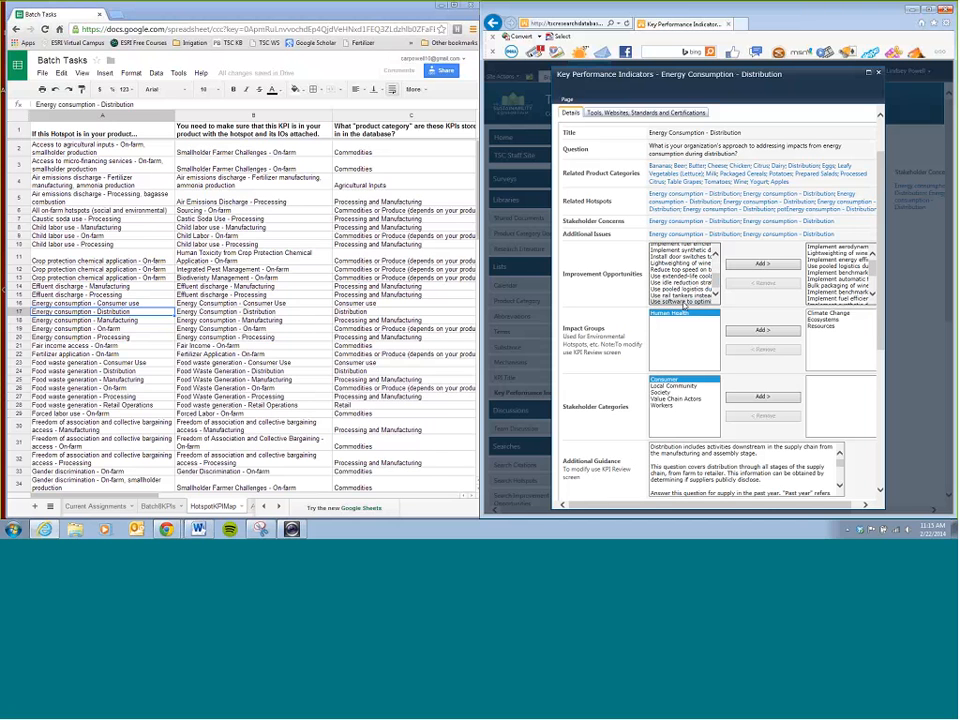
left_click(685, 302, "shift")
left_click(738, 266)
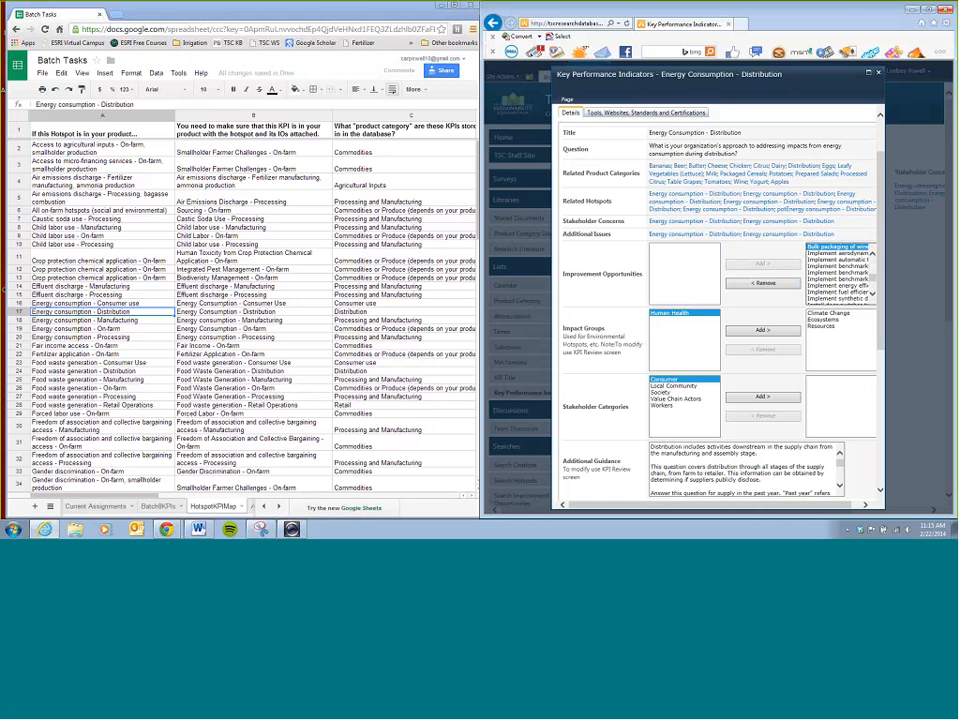
left_click_drag(881, 216, 881, 265)
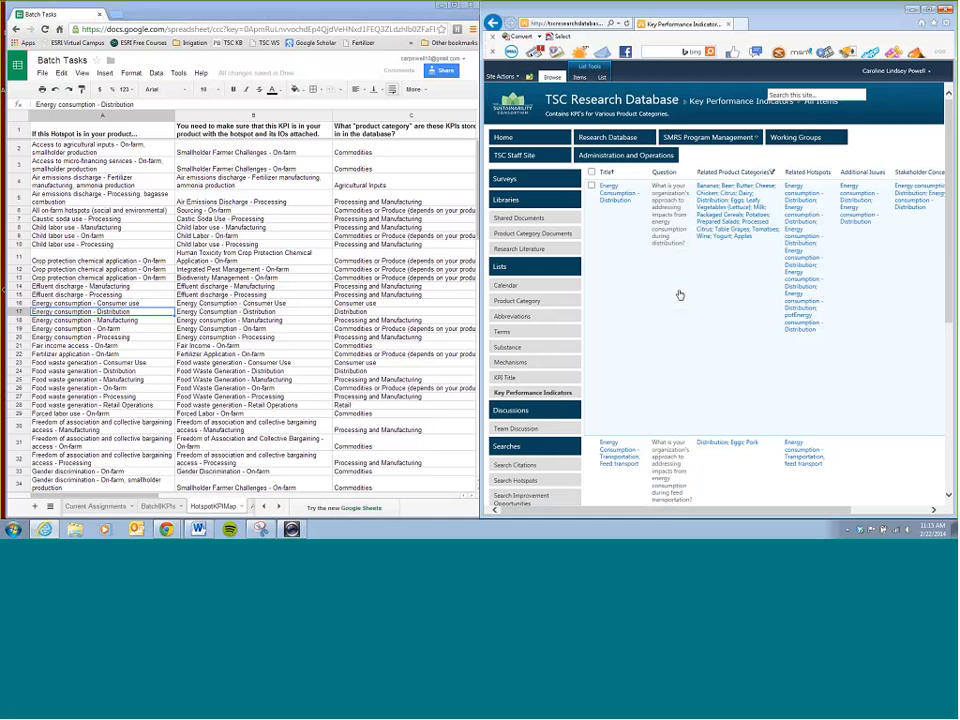
Mark the Energy Consumption - Distribution row in the Batch8KPIs sheet as done with a green fill
left_click(158, 506)
left_click(18, 304)
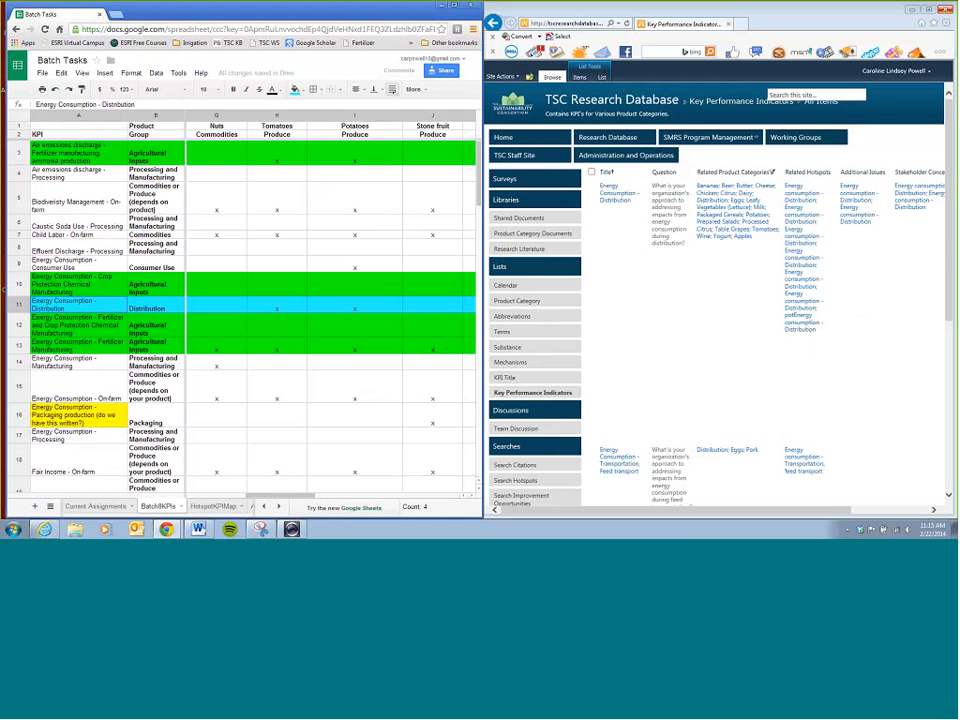
left_click(300, 89)
left_click(336, 133)
left_click(89, 350)
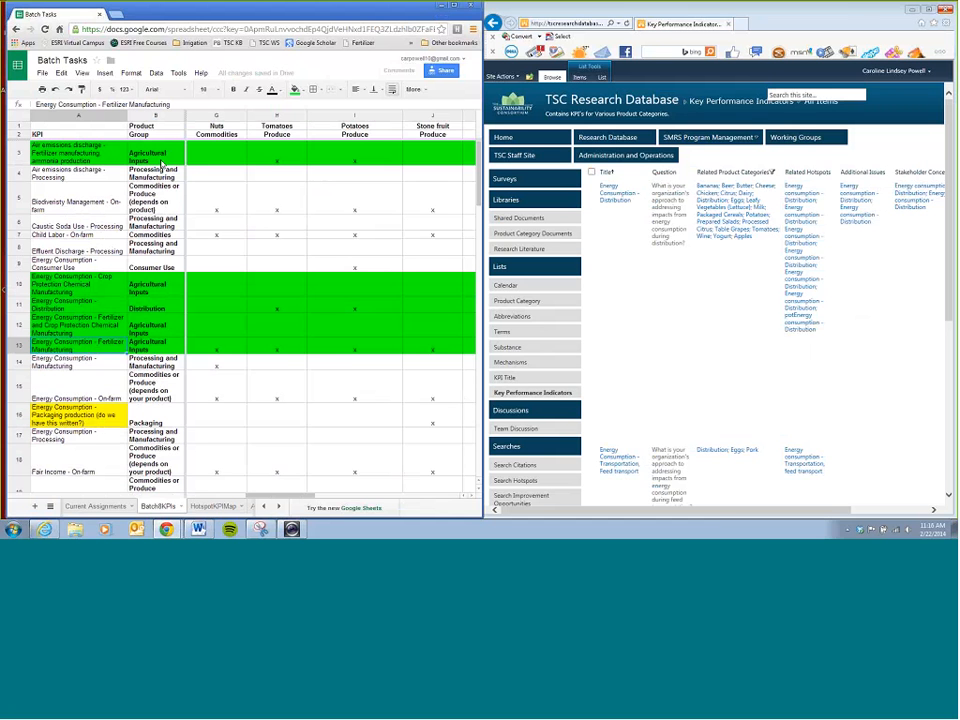
Examine the Product Group assigned to each KPI in the Batch8KPIs sheet, including the Commodities or Produce entry
left_click(161, 164)
left_click(162, 260)
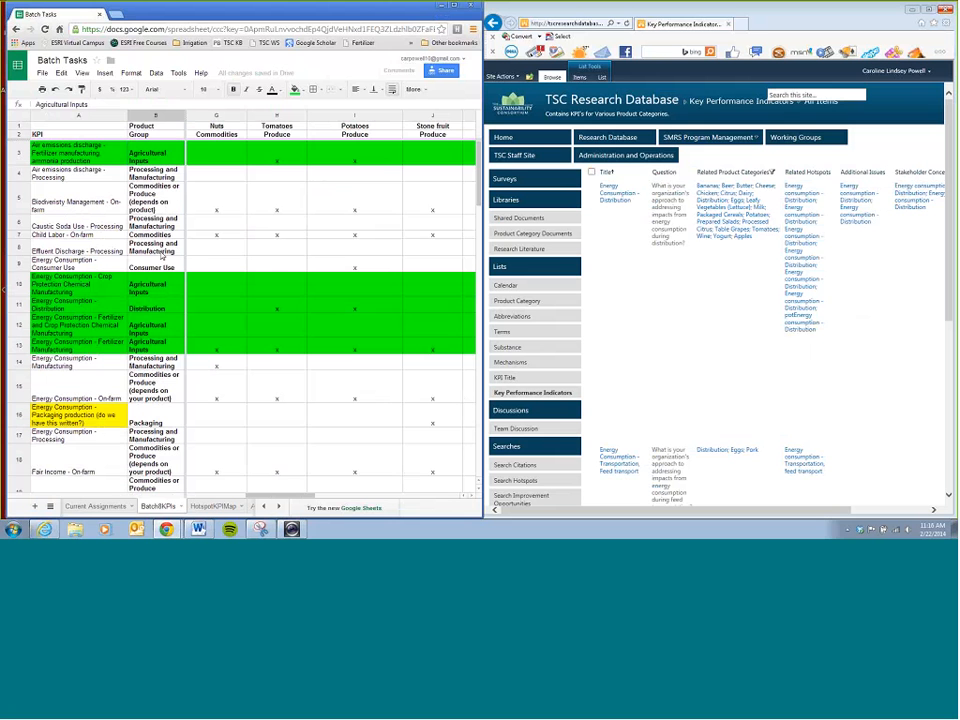
left_click(157, 307)
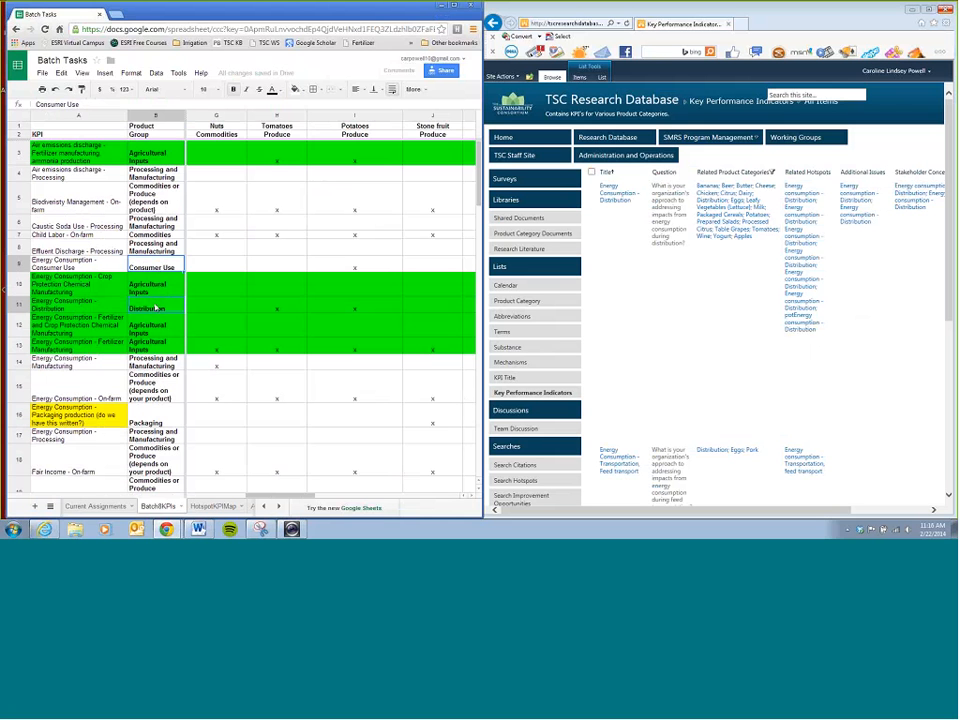
left_click(147, 368)
scroll(147, 369, "down", 1)
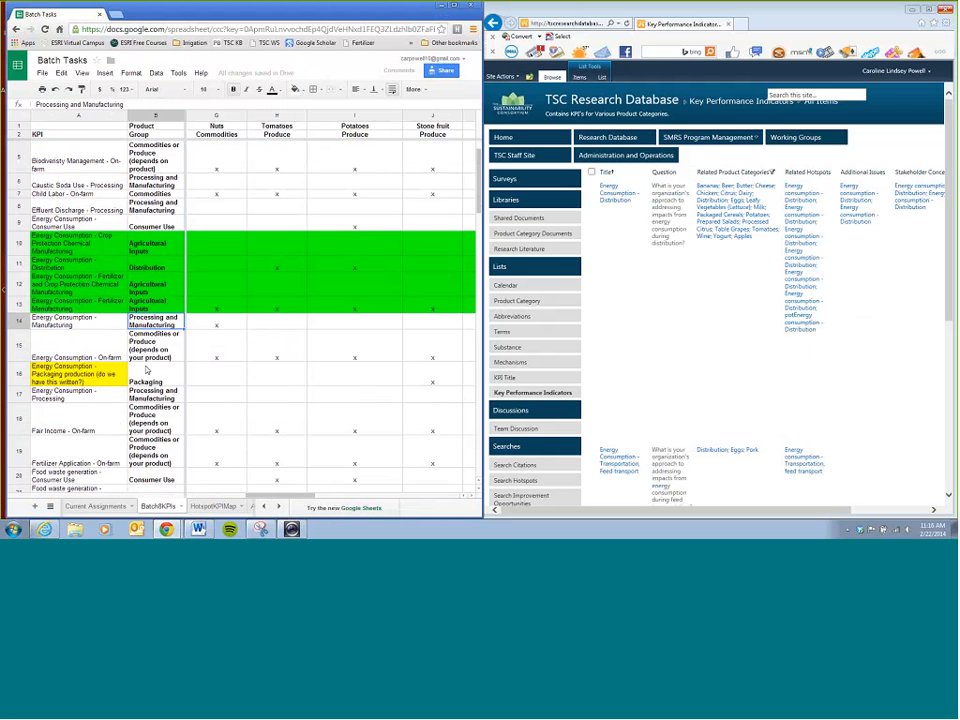
scroll(147, 369, "down", 1)
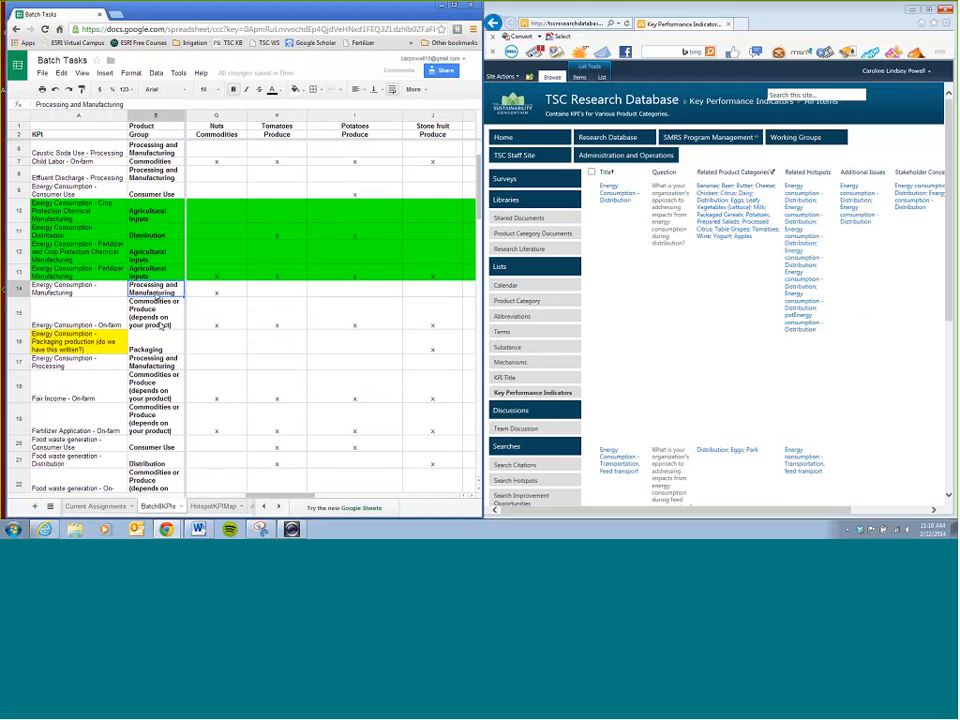
scroll(155, 295, "up", 2)
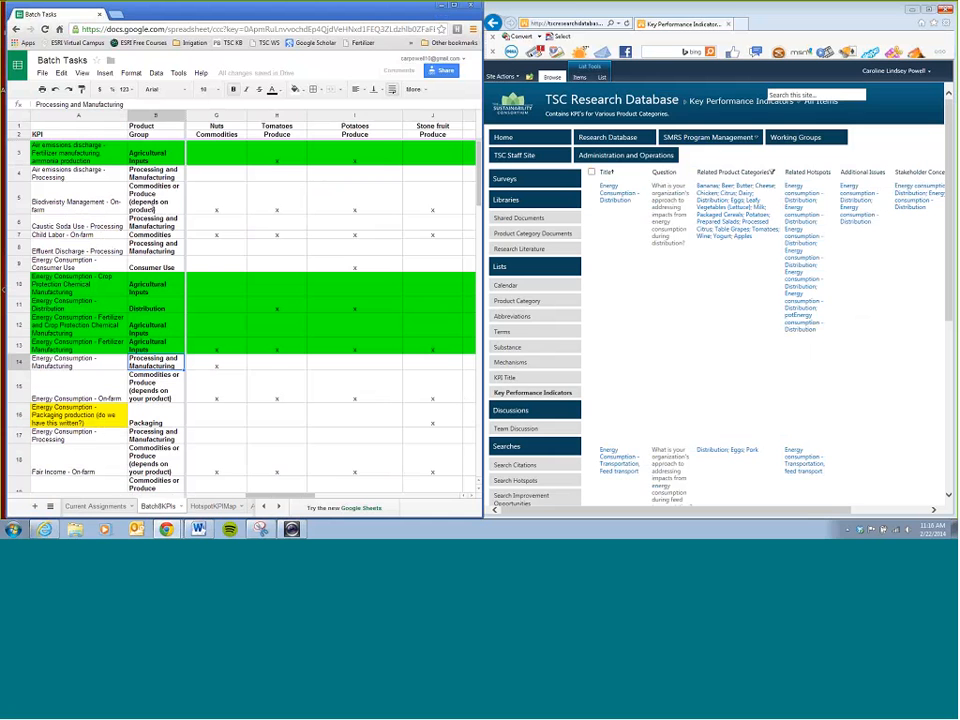
left_click(153, 204)
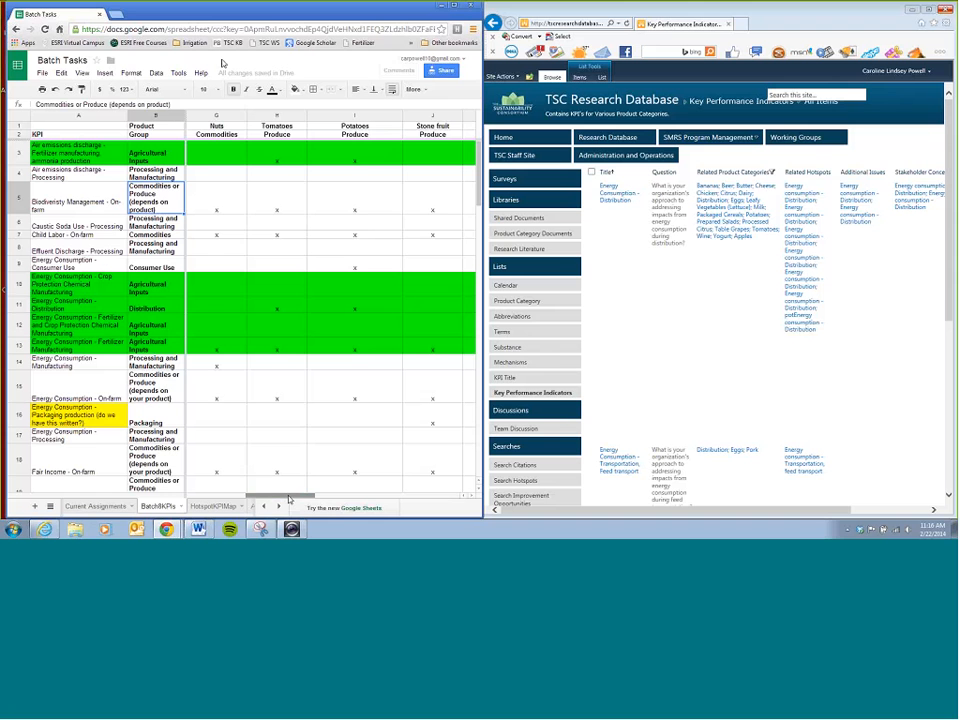
Enlarge the spreadsheet window and go through the product headings from Sugar to Stone fruit in the Batch8KPIs sheet
left_click_drag(289, 498, 200, 507)
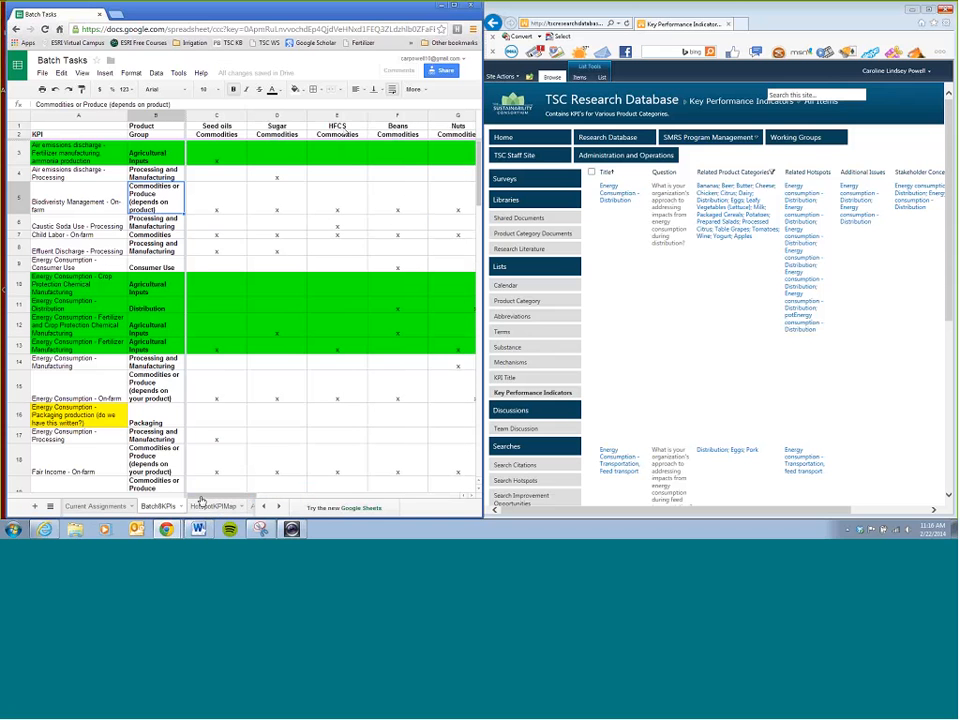
key("super+Up")
left_click(269, 118)
left_click(330, 118)
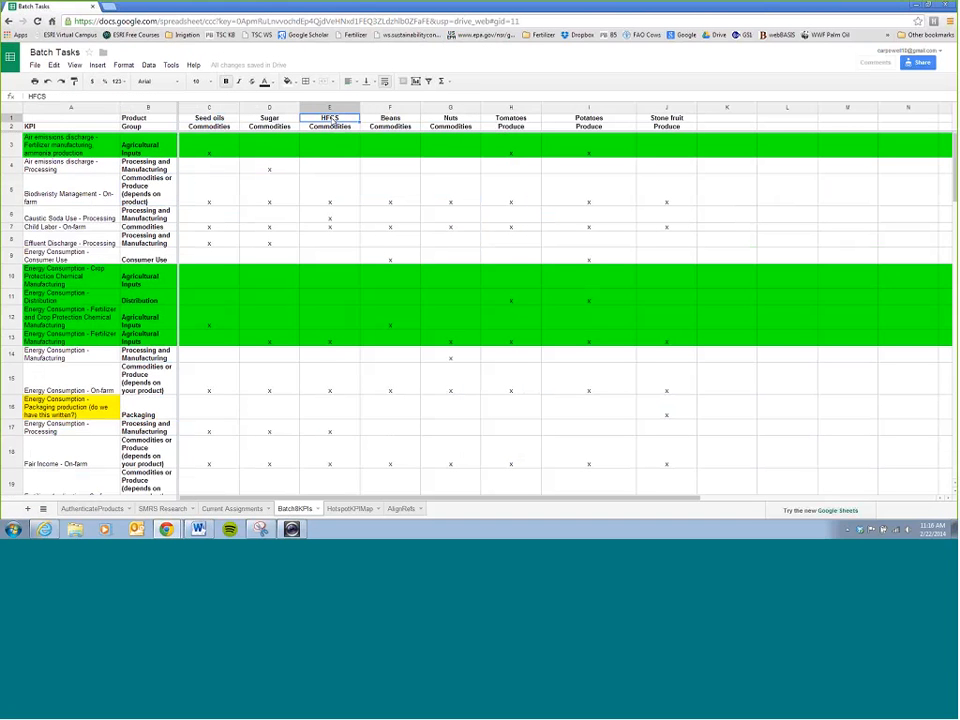
left_click(389, 118)
left_click(455, 119)
left_click(511, 118)
left_click(588, 118)
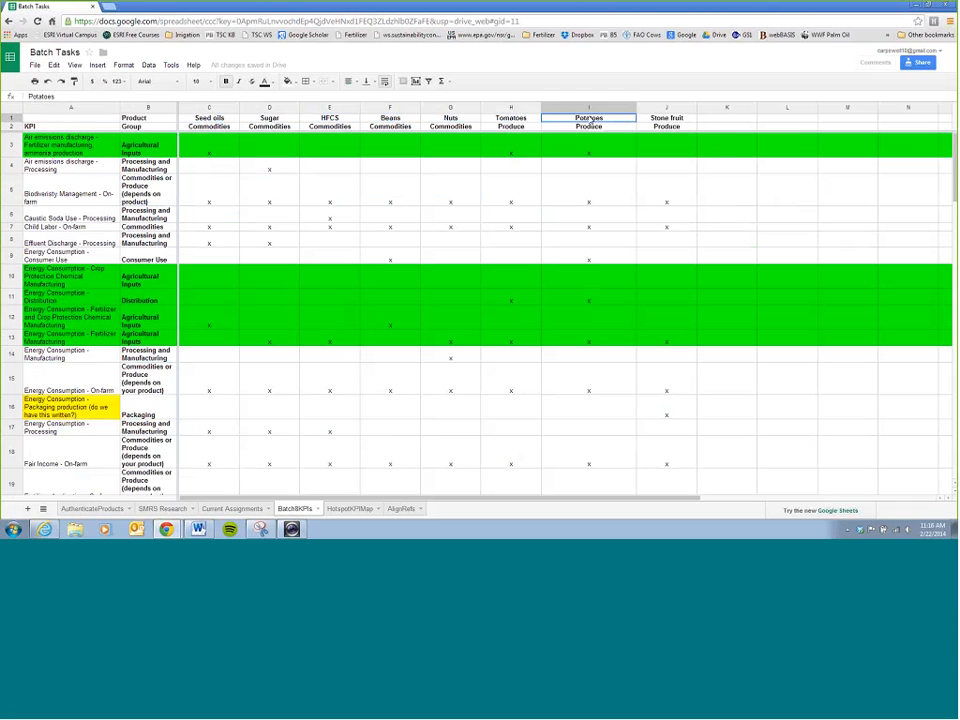
left_click(664, 119)
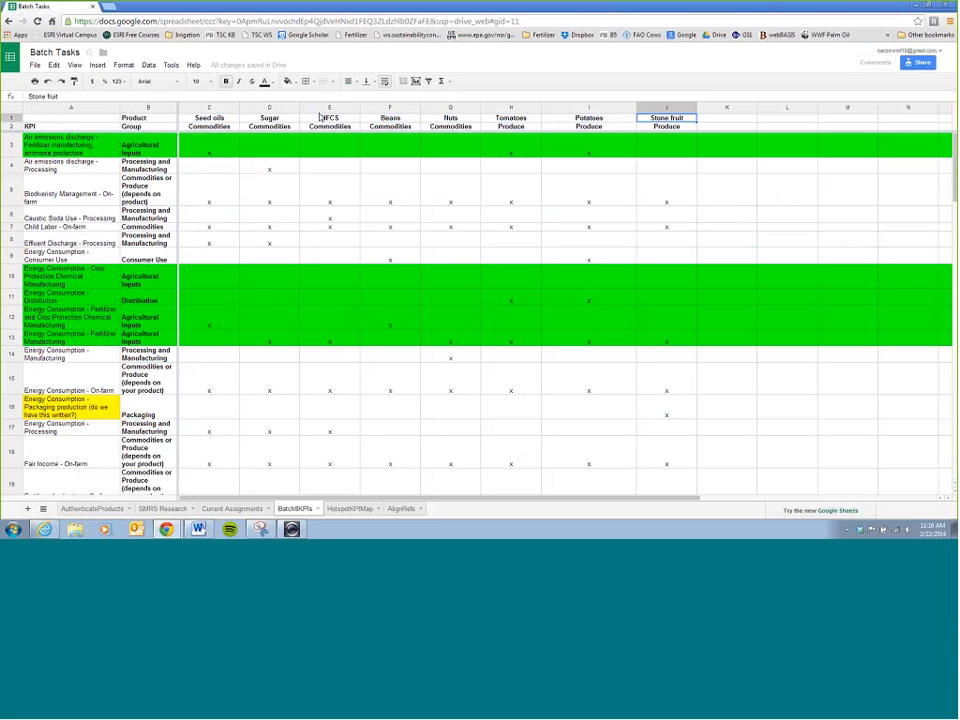
Compare the Produce columns with the Commodities columns, and check the product group for the Biodiversity Management - On-farm row
left_click(513, 107)
left_click_drag(513, 107, 650, 106)
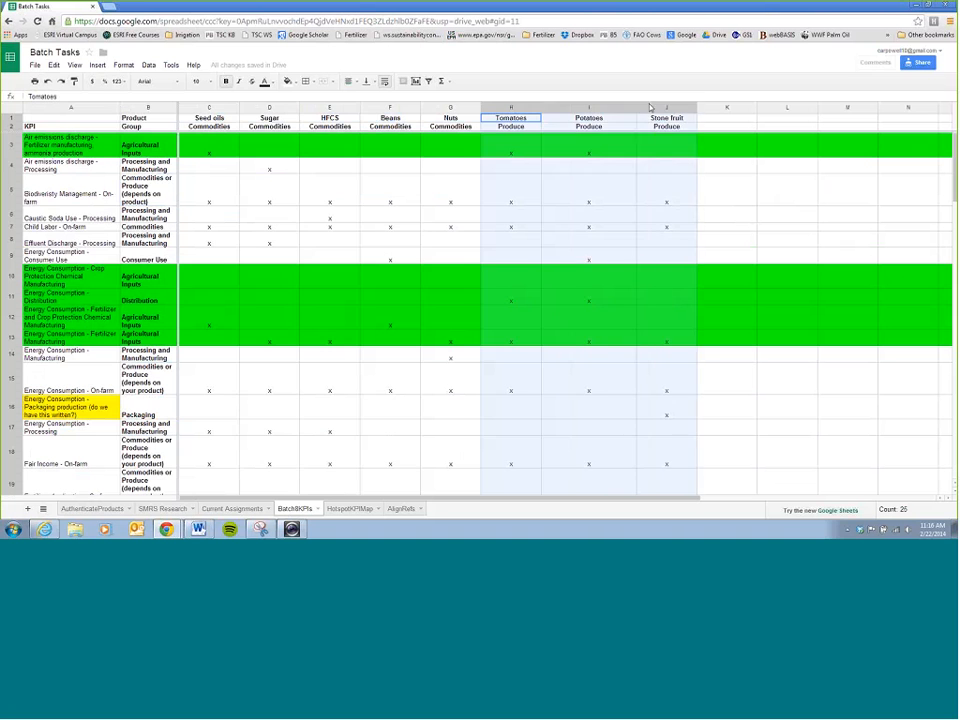
left_click(428, 109)
left_click_drag(428, 109, 222, 127)
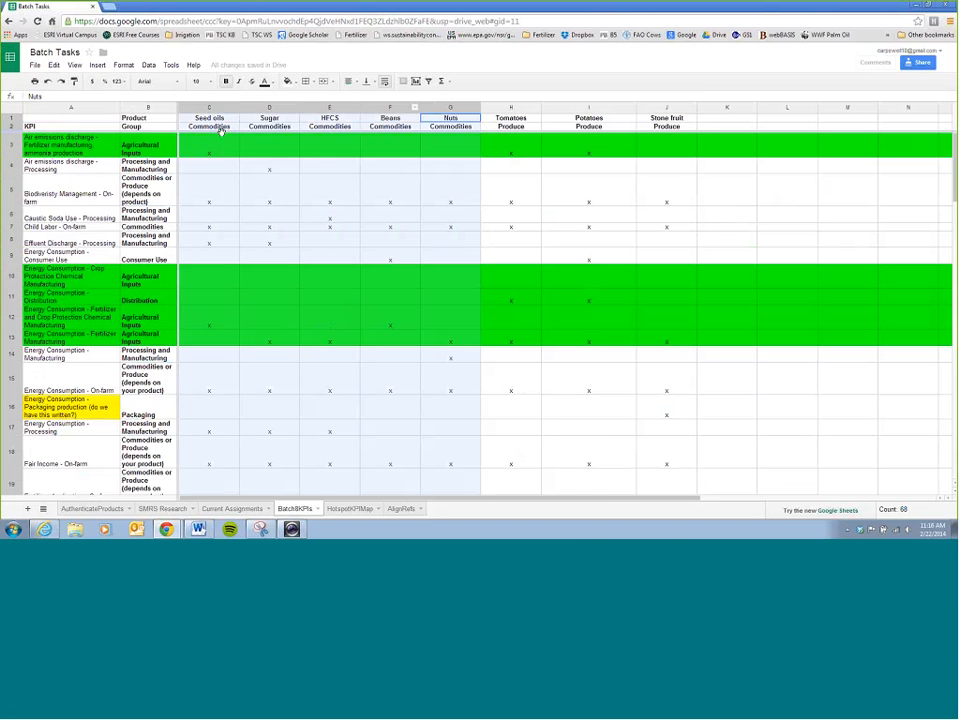
left_click(232, 128)
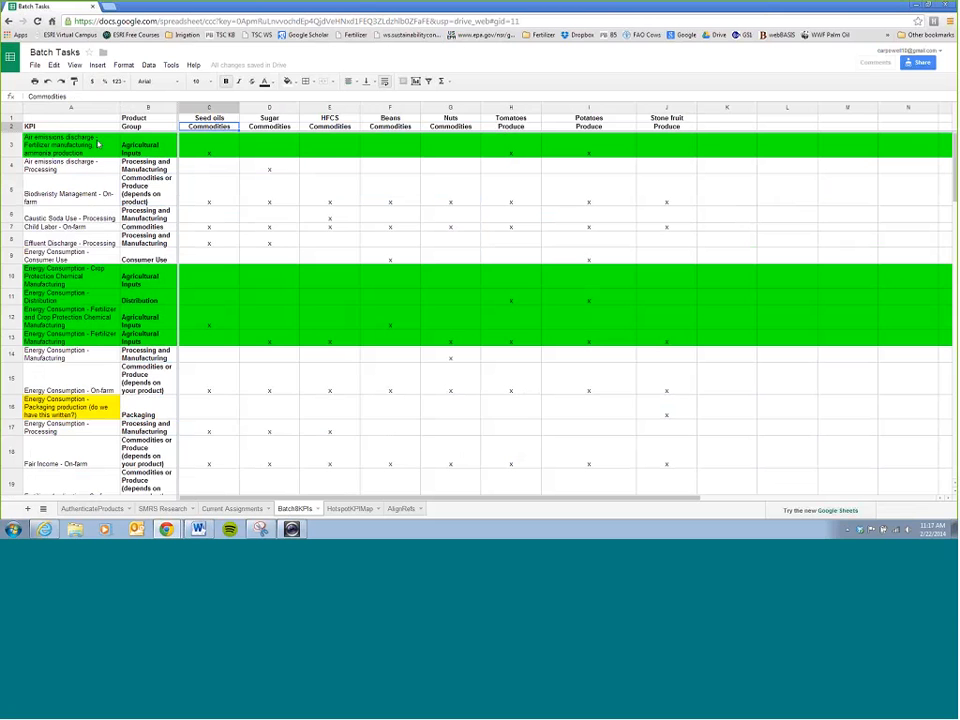
left_click(157, 199)
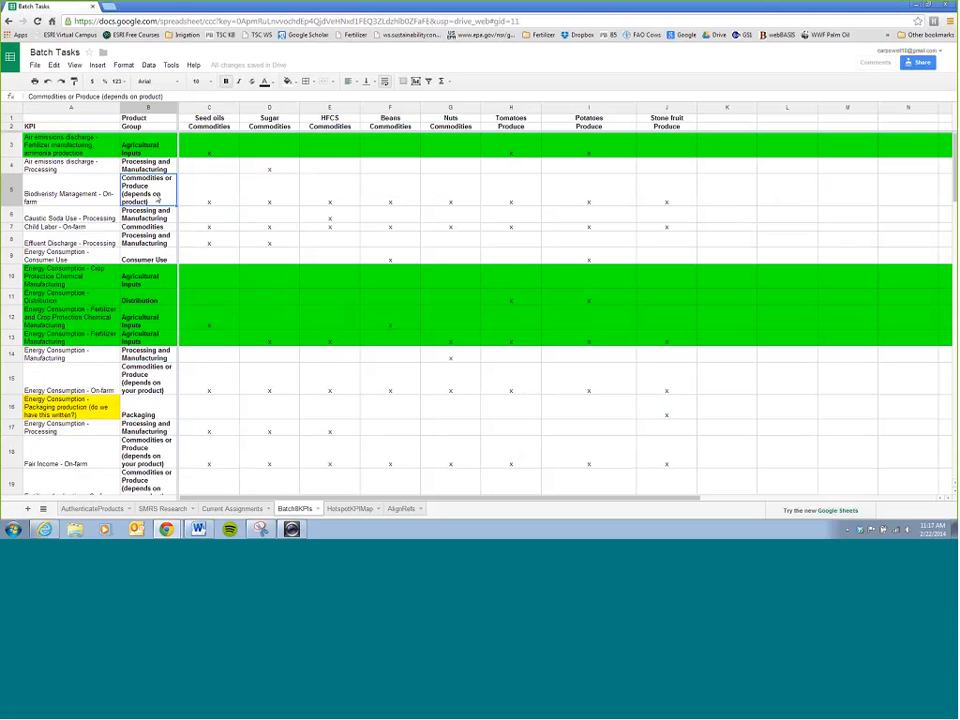
left_click(47, 193)
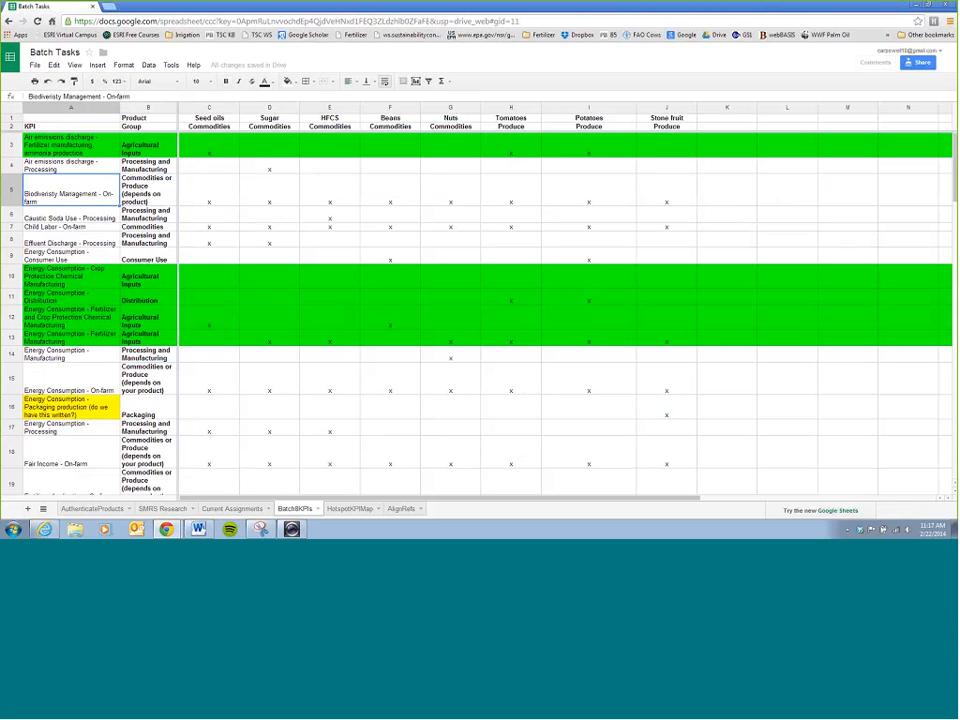
left_click(191, 195)
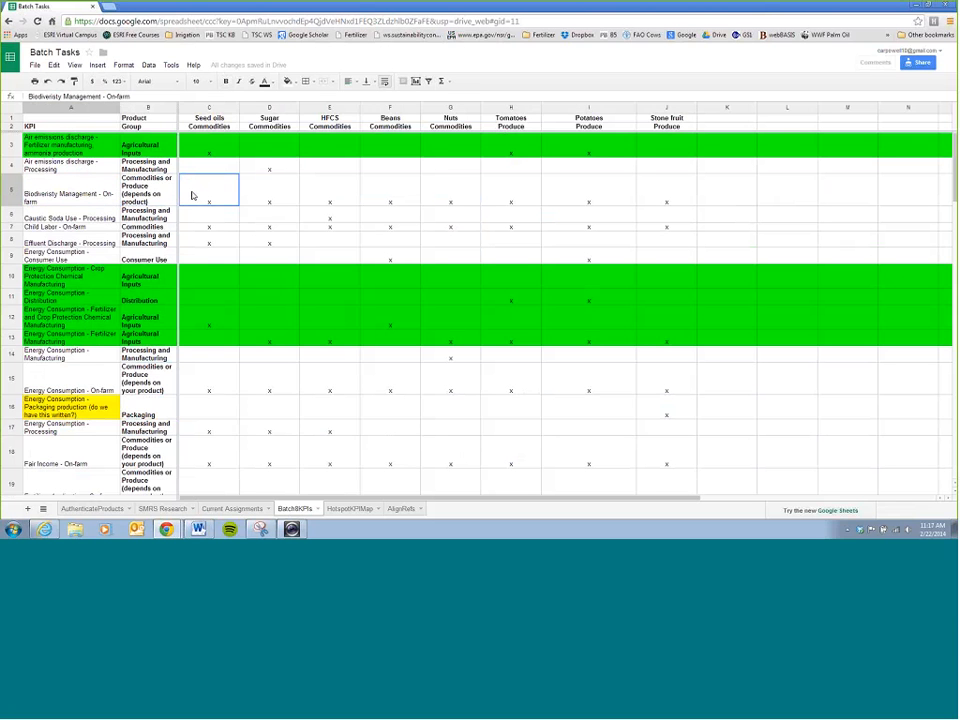
Check the Biodiversity Management - On-farm row's product group against the Seed oils and Potatoes columns in the Batch8KPIs sheet
left_click(97, 185)
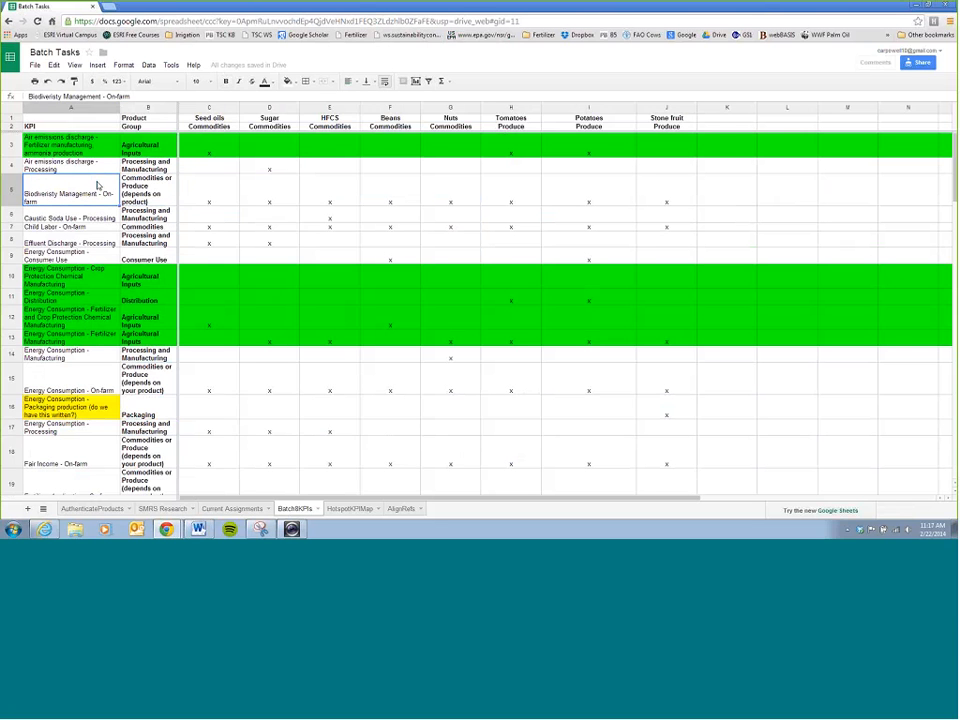
left_click(207, 193)
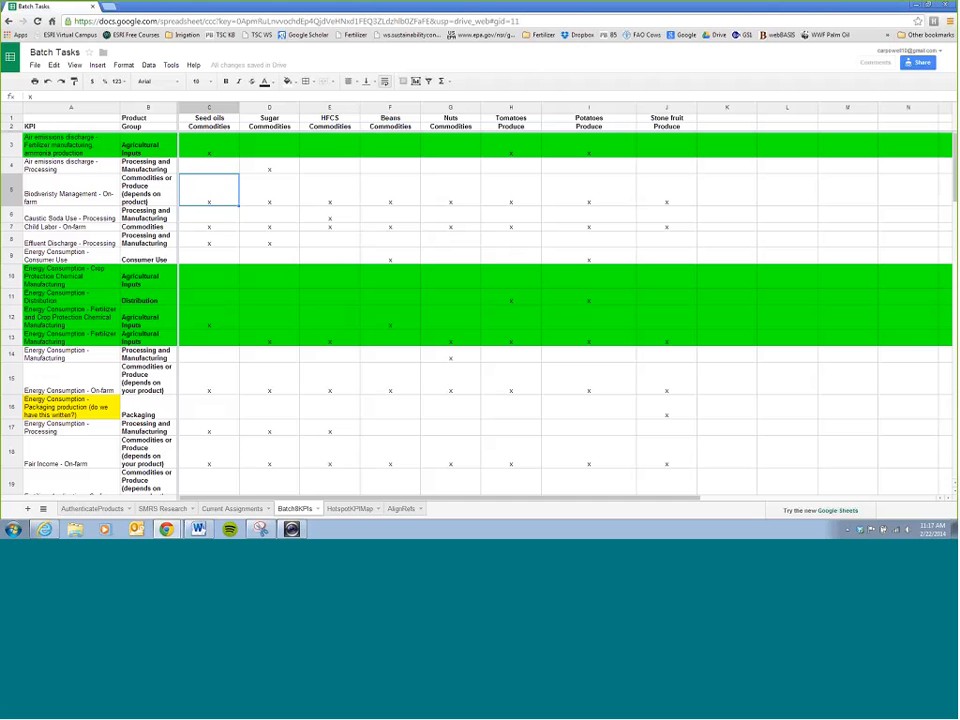
left_click(227, 119)
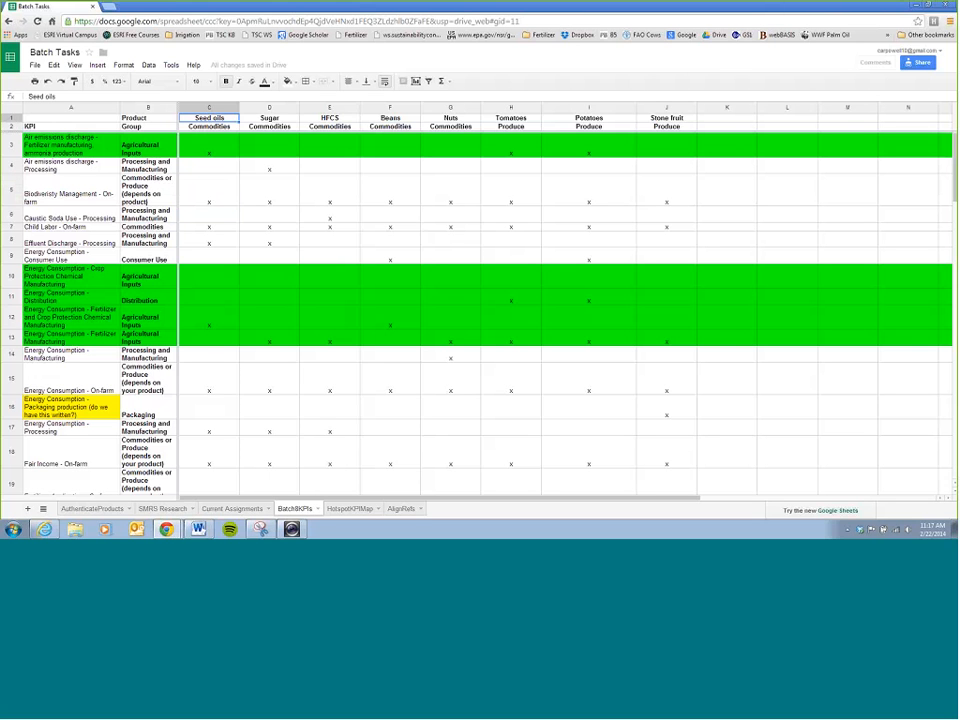
key("Down")
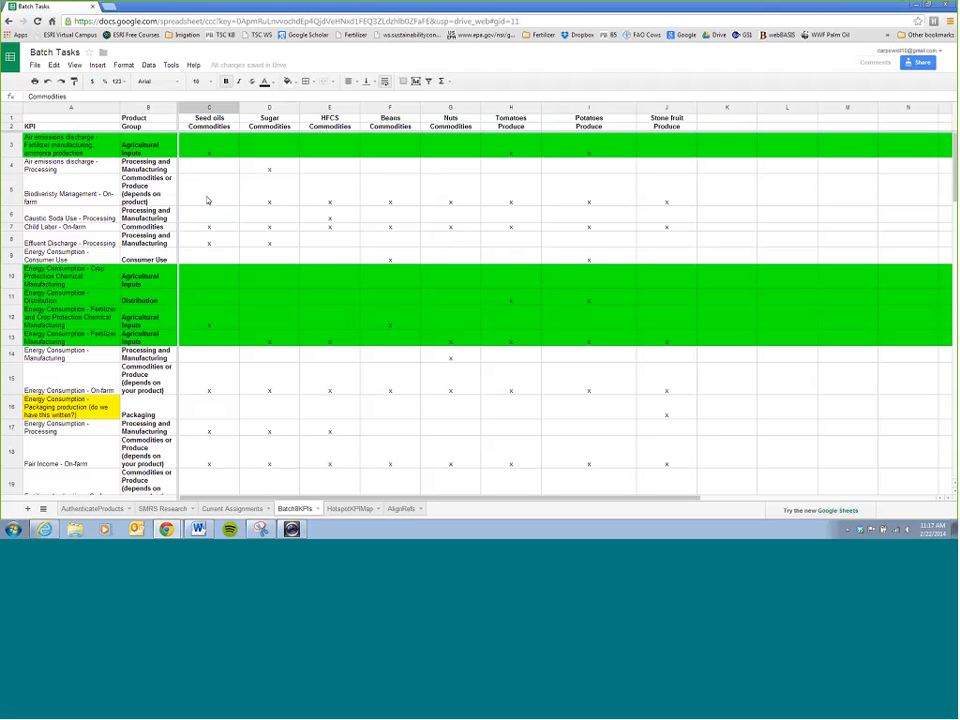
left_click(207, 200)
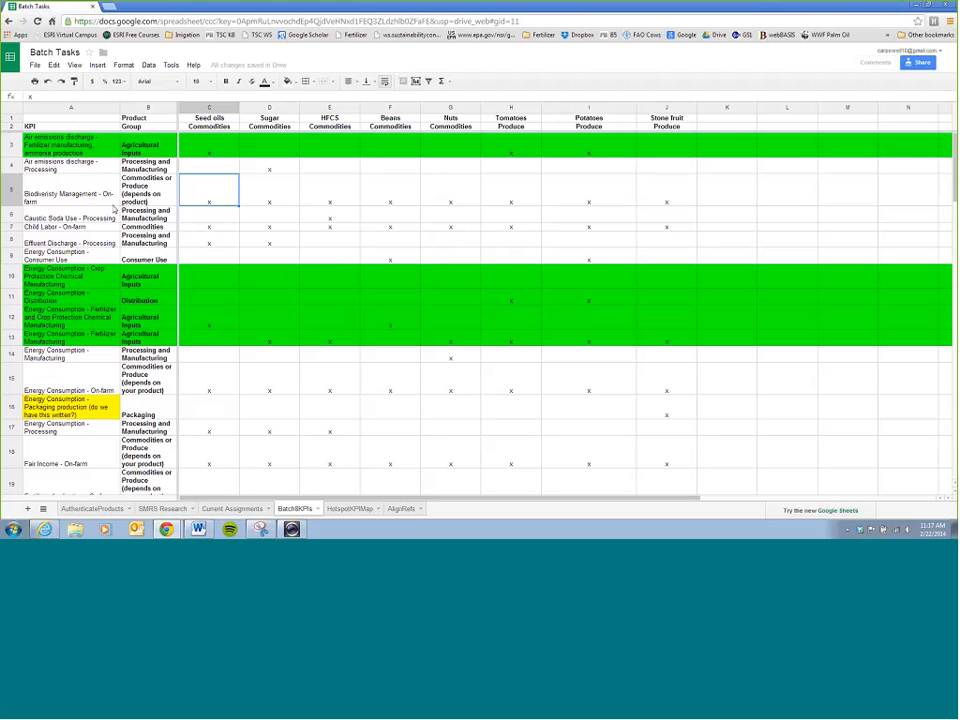
left_click(103, 209)
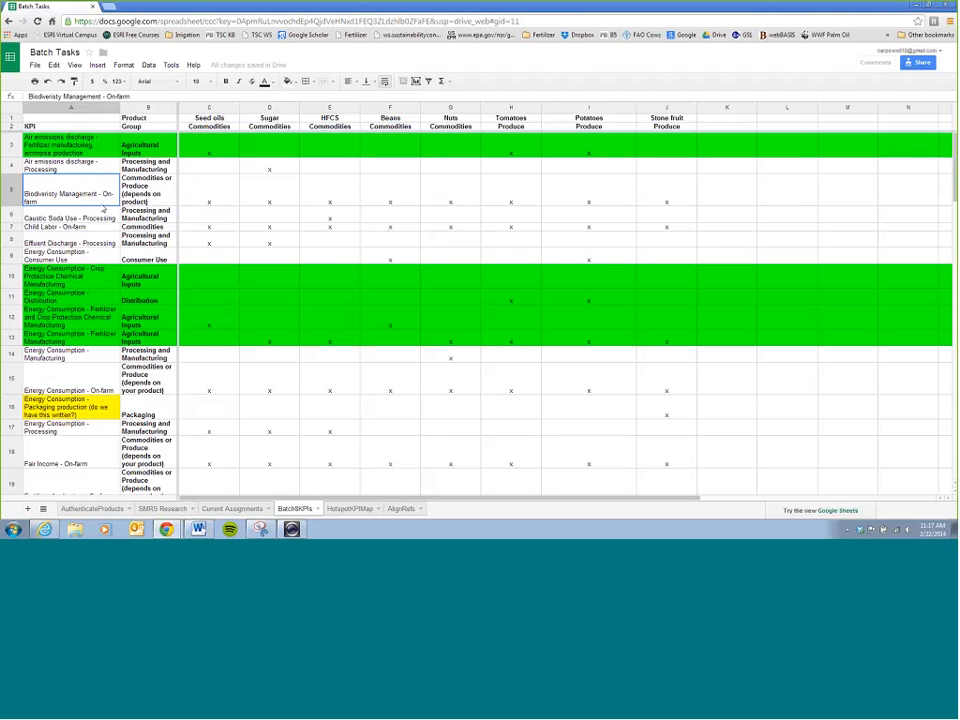
left_click(131, 189)
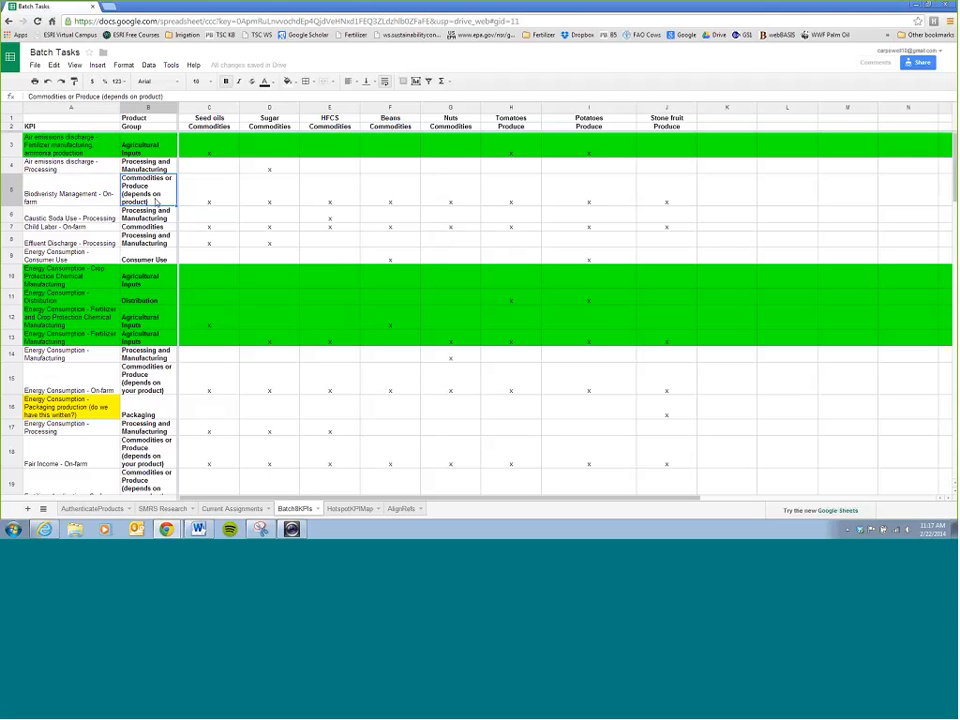
left_click(597, 203)
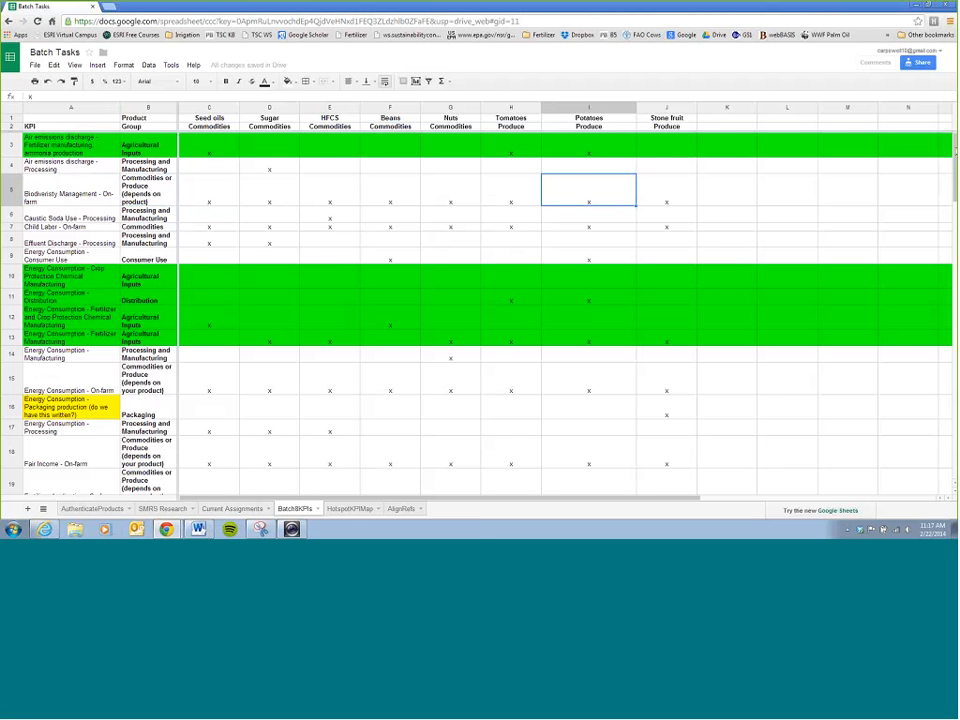
Place the spreadsheet beside the research database and filter the KPI list's Related Product Categories by Commodities
key("super+Right")
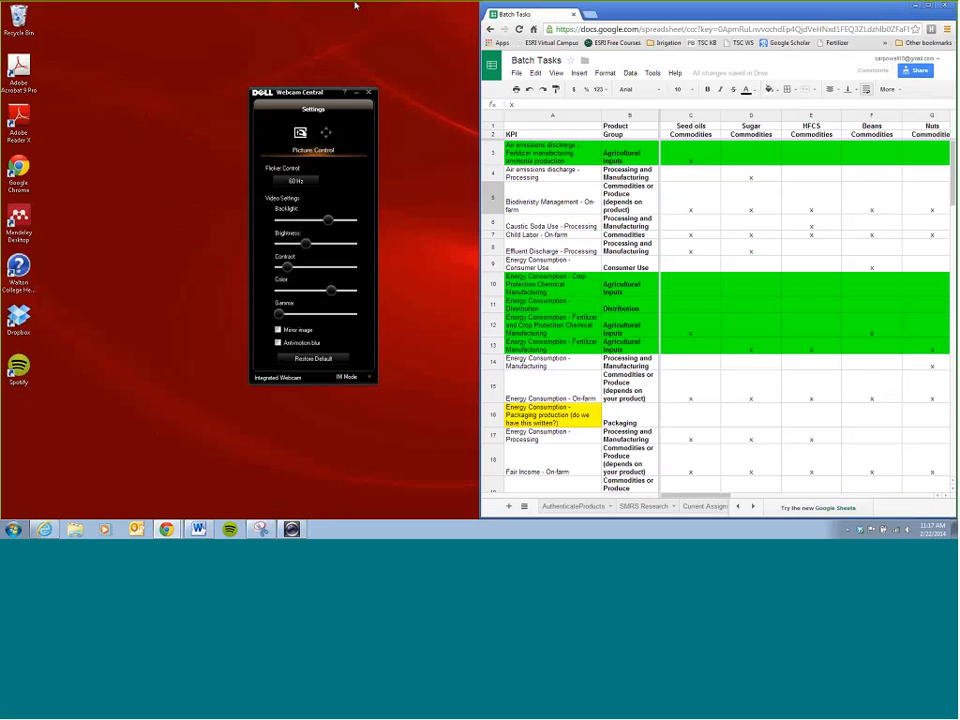
key("super+Left")
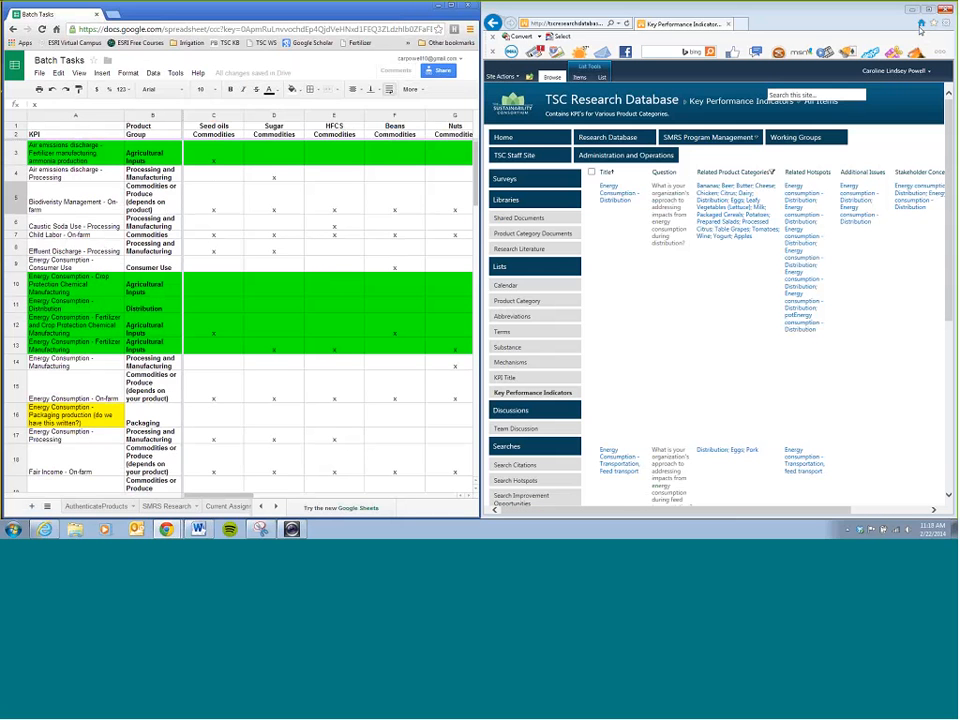
left_click(776, 173)
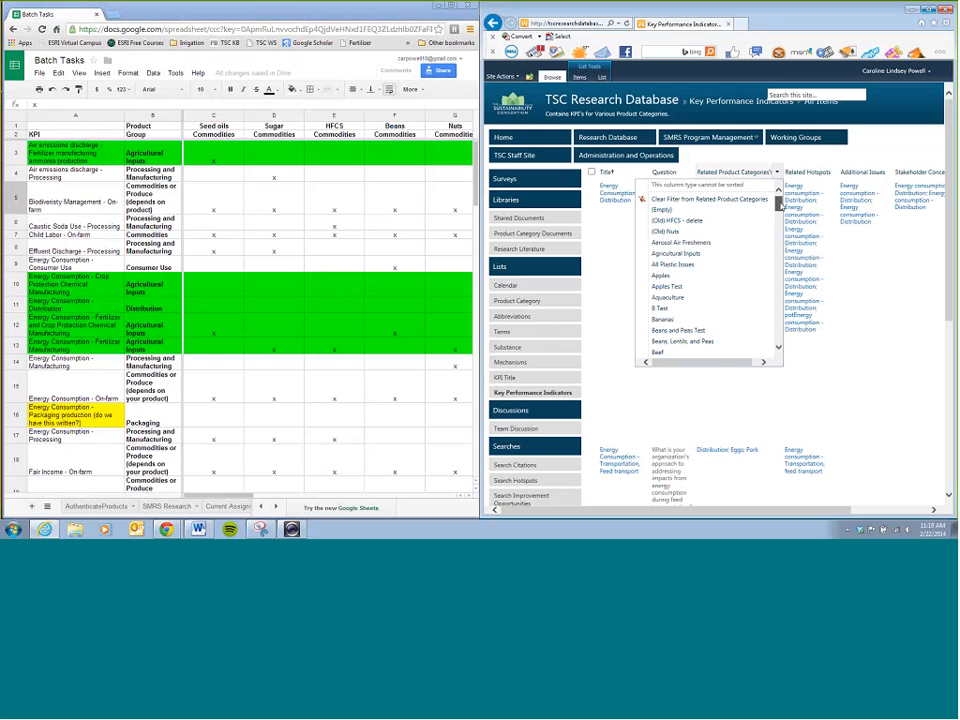
left_click_drag(779, 203, 778, 230)
left_click(694, 307)
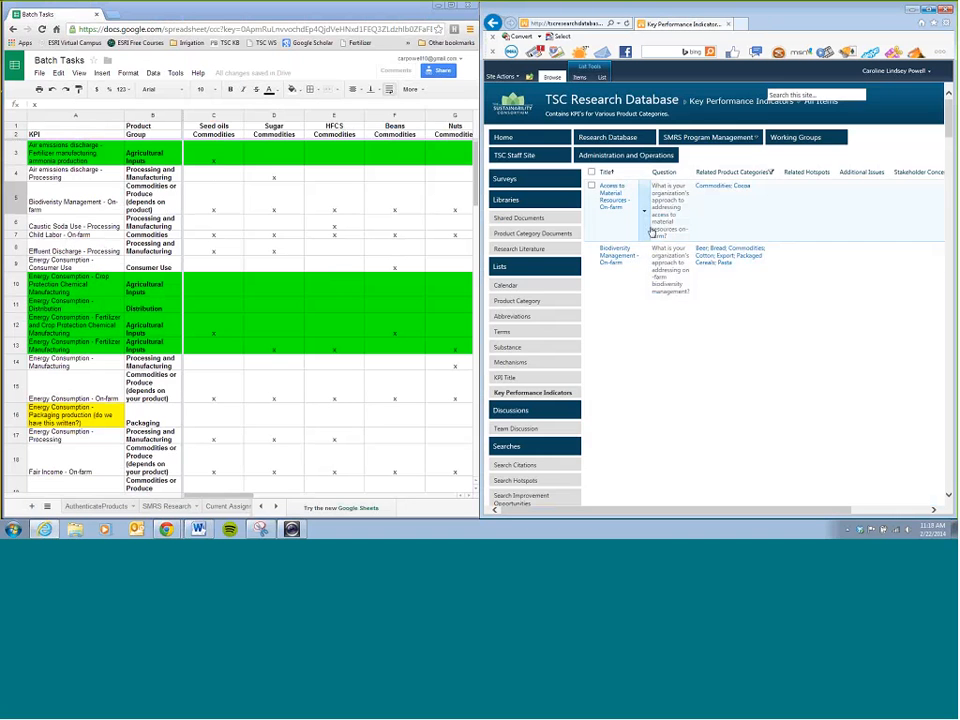
Compare the Biodiversity Management - On-farm entries and open the one related to Beer, Bread, Commodities and Cotton for editing
scroll(650, 238, "down", 1)
scroll(650, 238, "down", 2)
scroll(650, 240, "down", 3)
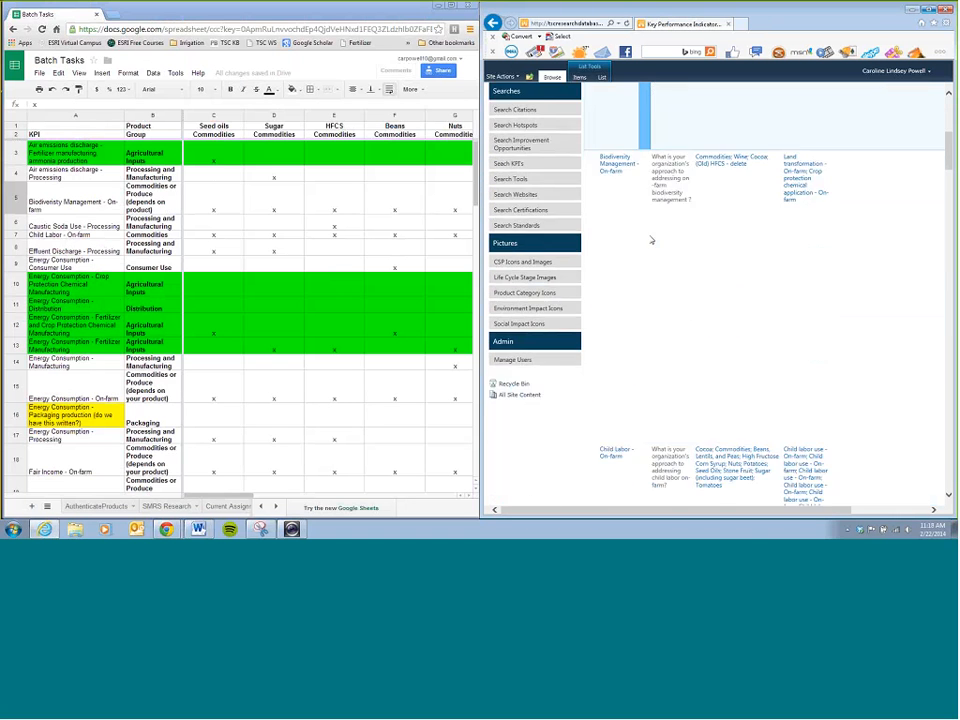
scroll(700, 230, "up", 1)
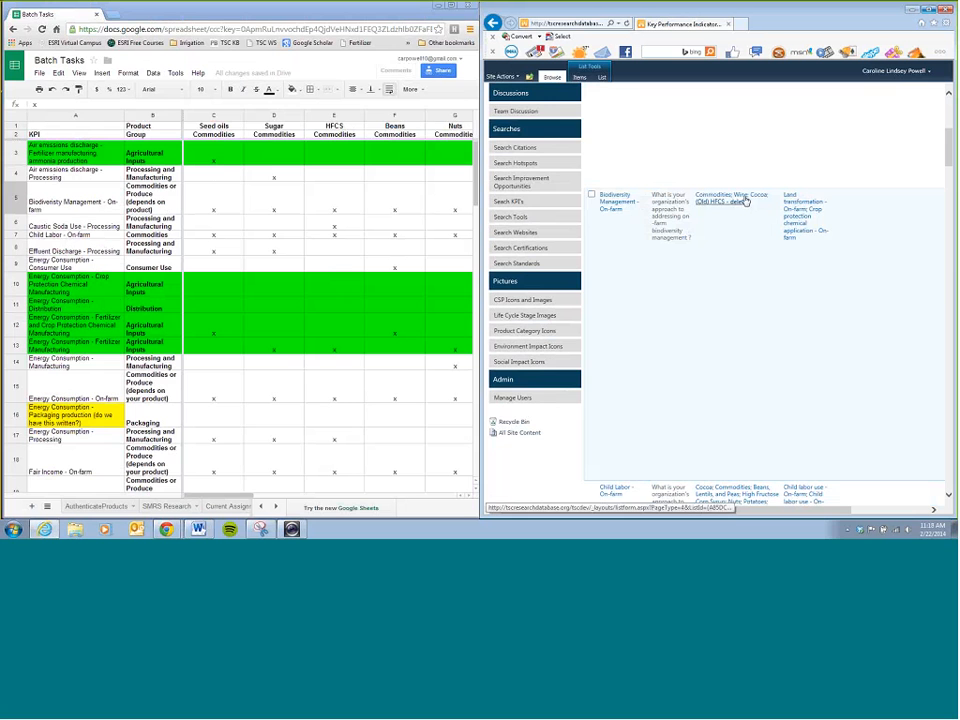
scroll(712, 240, "up", 3)
scroll(710, 267, "up", 2)
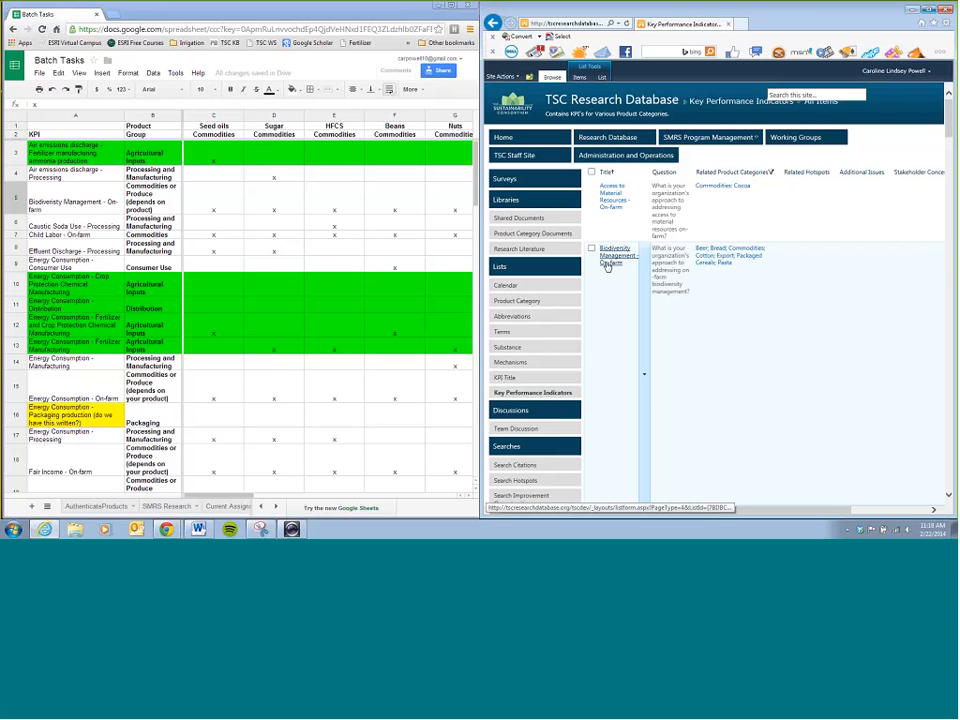
right_click(645, 376)
left_click(644, 376)
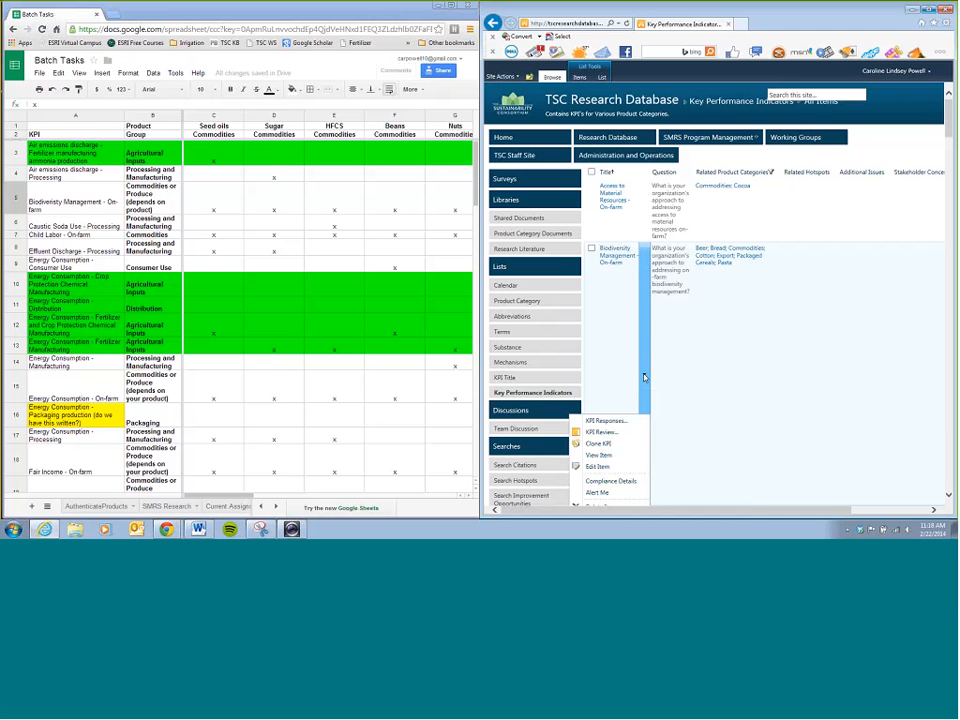
left_click(597, 466)
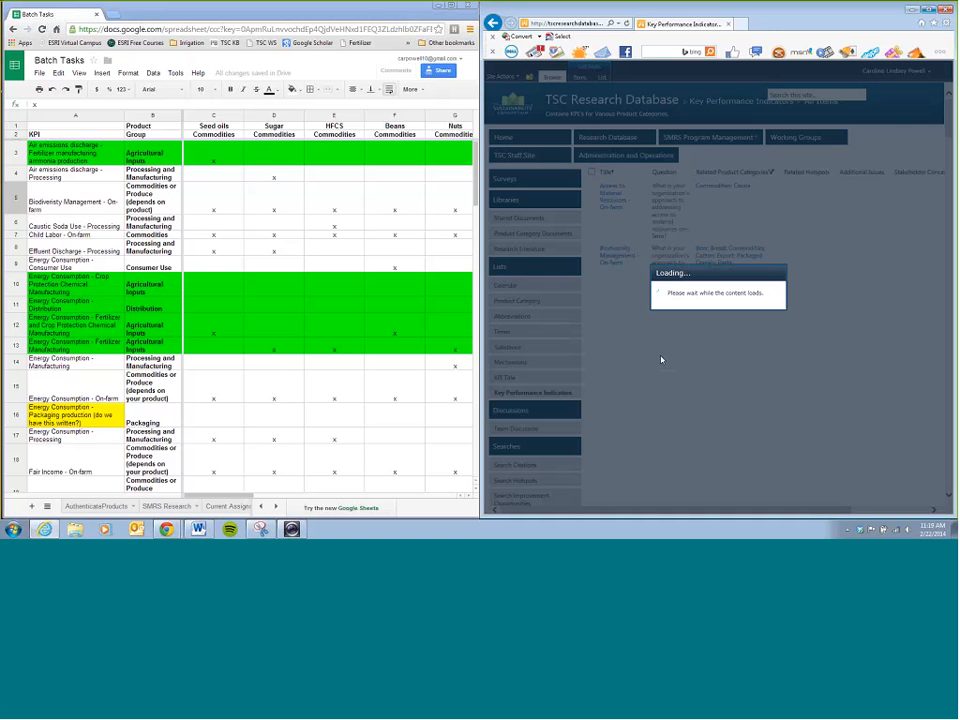
Fill the Biodiversity Management - On-farm row in the Batch8KPIs sheet with cyan
left_click(15, 197)
left_click(291, 89)
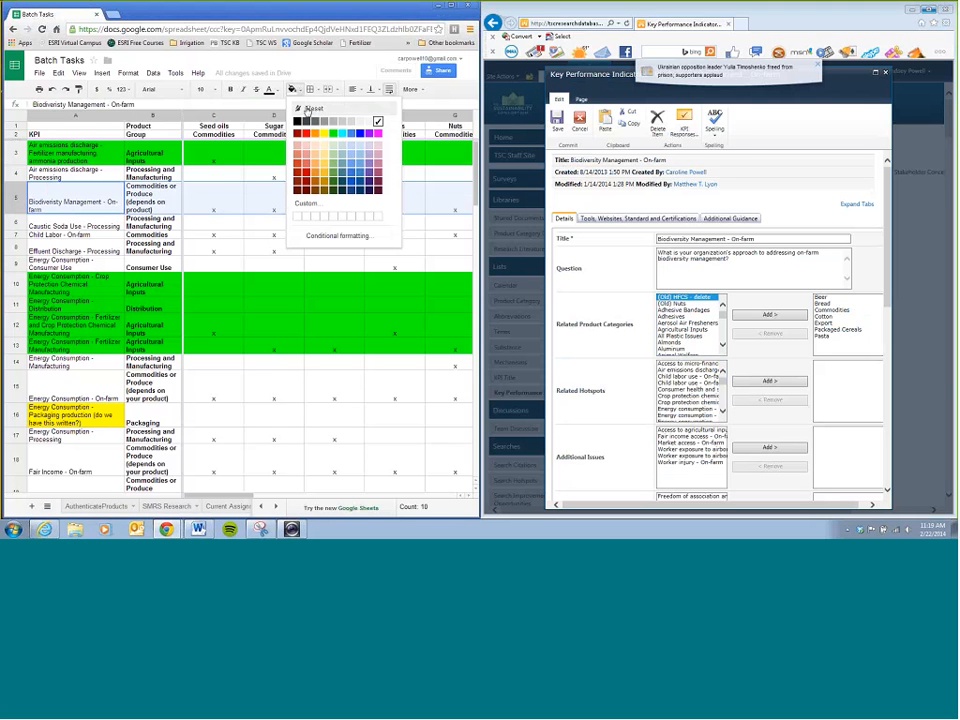
left_click(333, 134)
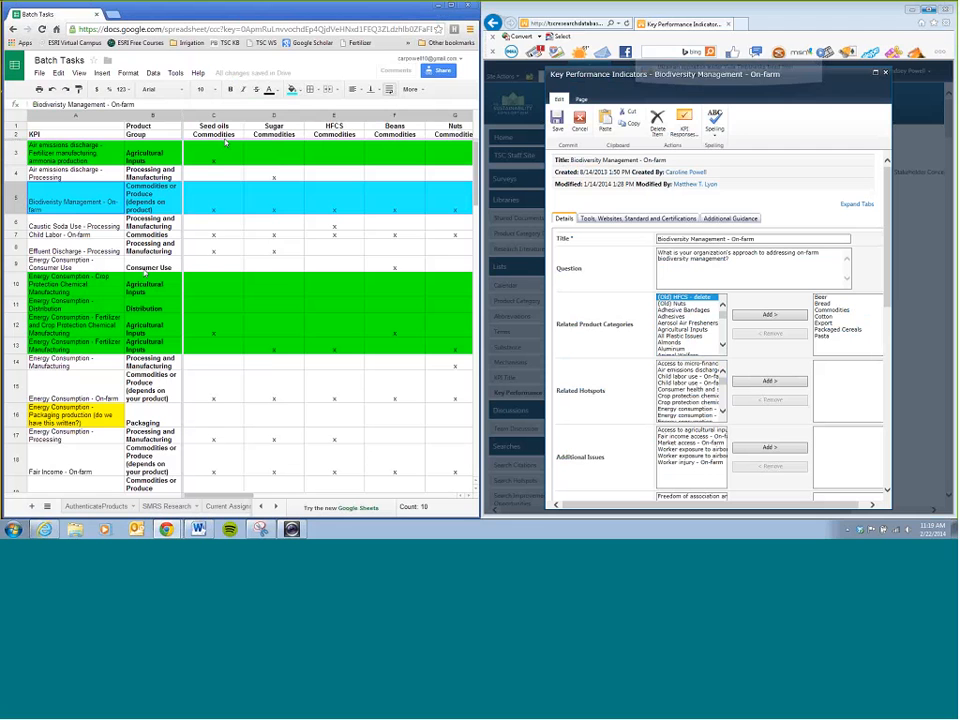
Check the Seed oils entry for Biodiversity Management - On-farm and add Seed Oils to the KPI's related product categories
left_click(206, 190)
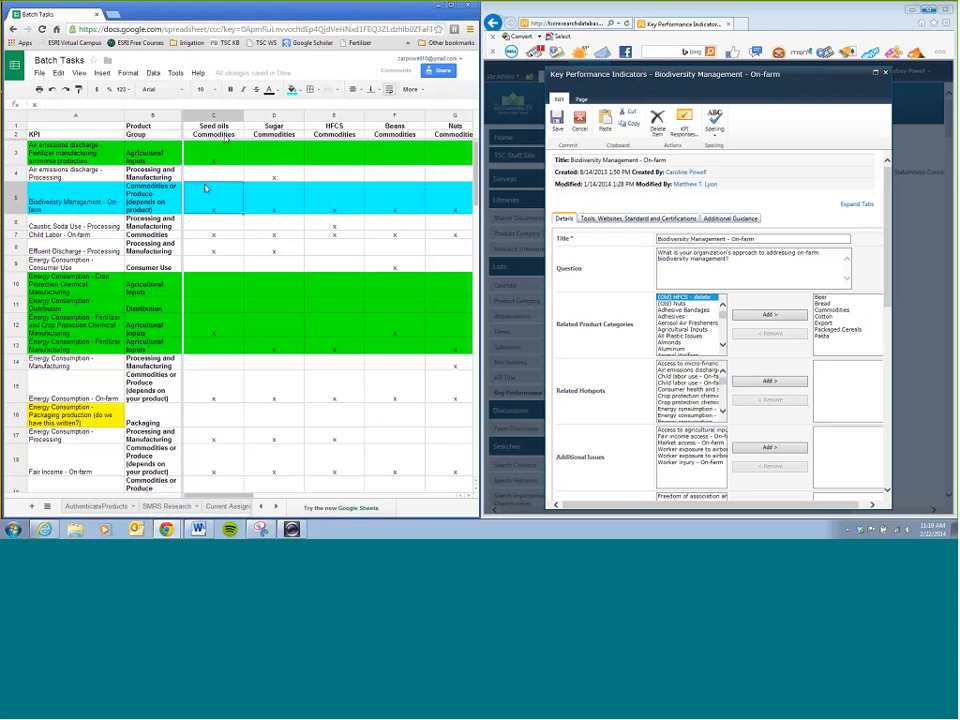
left_click(213, 134)
left_click(214, 201)
left_click(696, 340)
key("s")
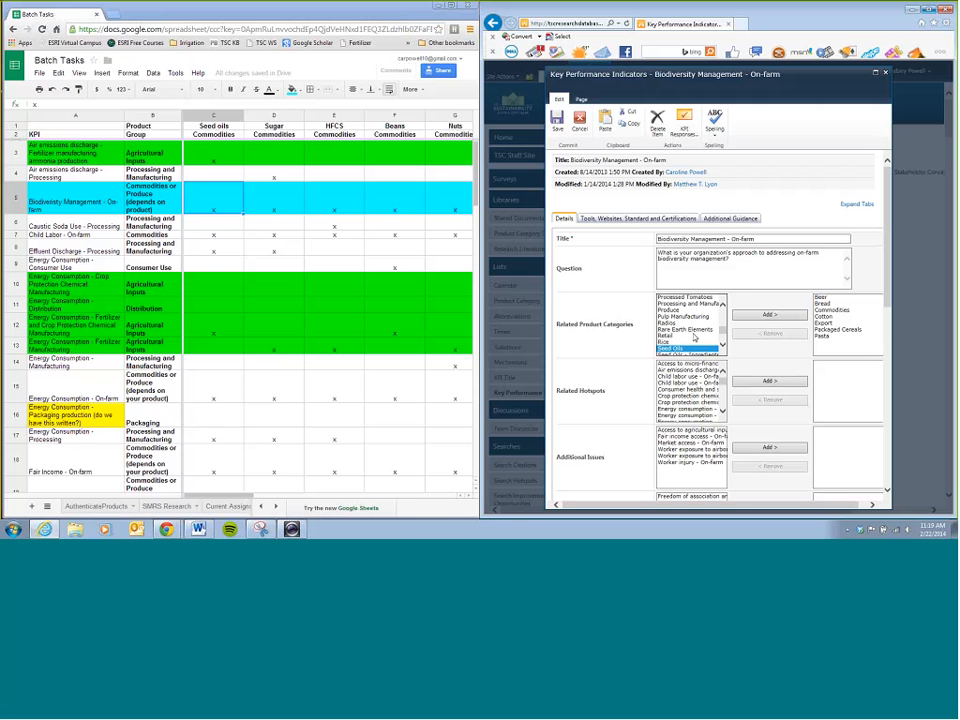
left_click(765, 315)
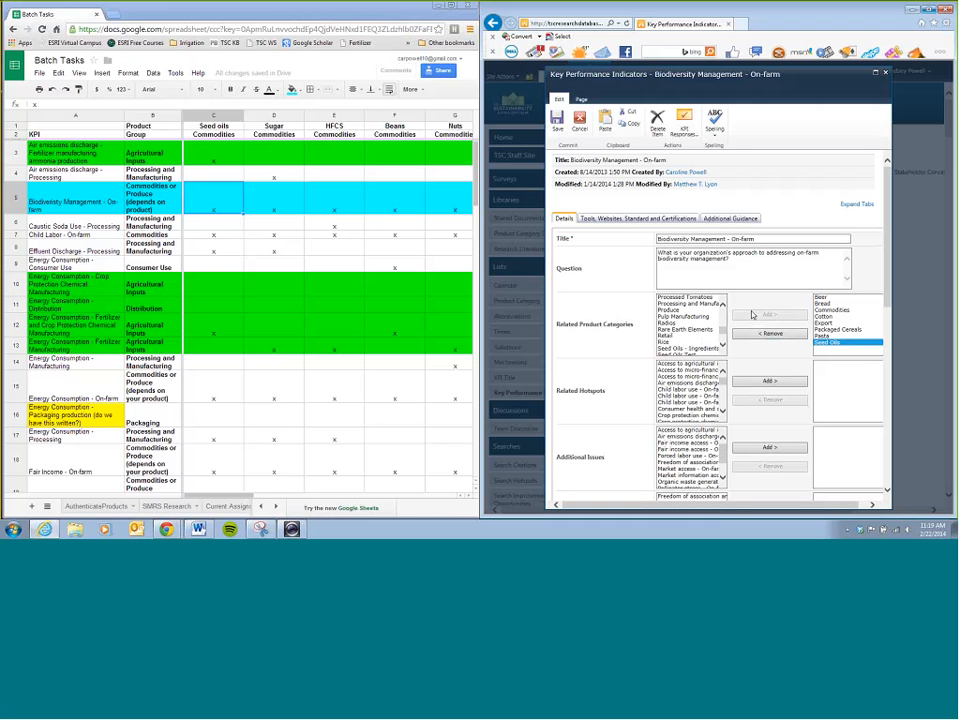
Check the Sugar entry in the cyan row and add Sugar (including sugar beet) to the KPI's related product categories
left_click(259, 203)
left_click(288, 136)
left_click(283, 200)
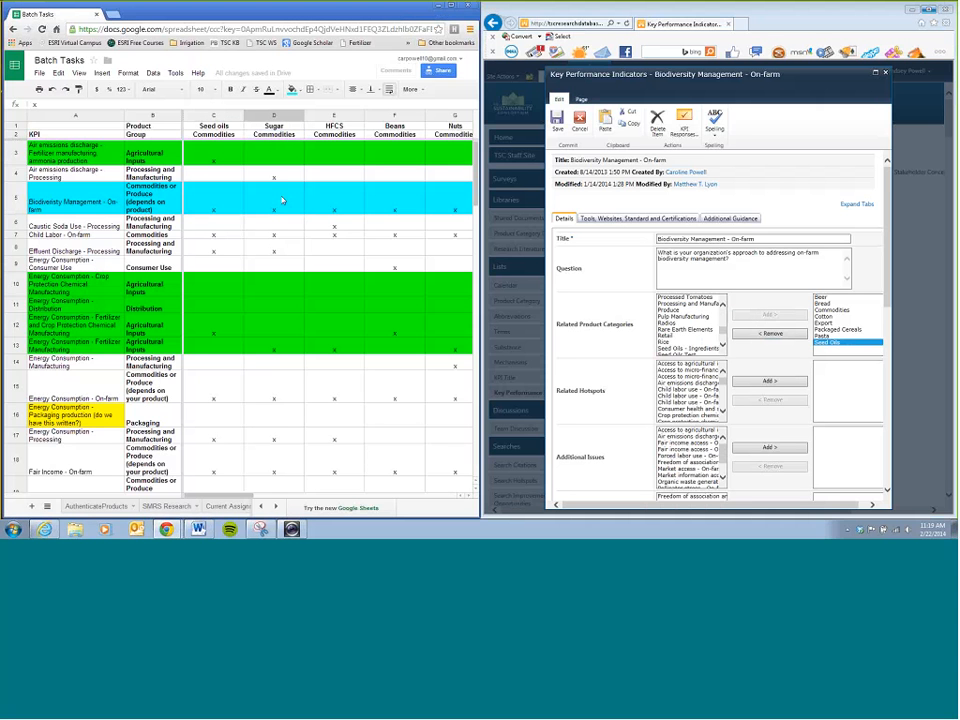
left_click(688, 325)
type("su")
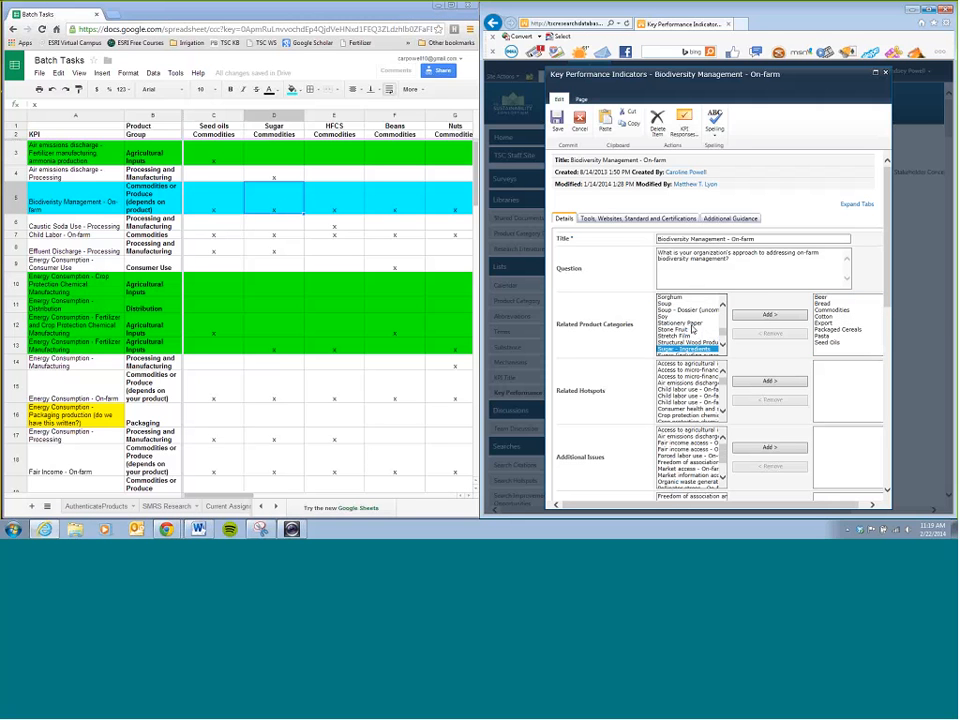
scroll(692, 328, "down", 1)
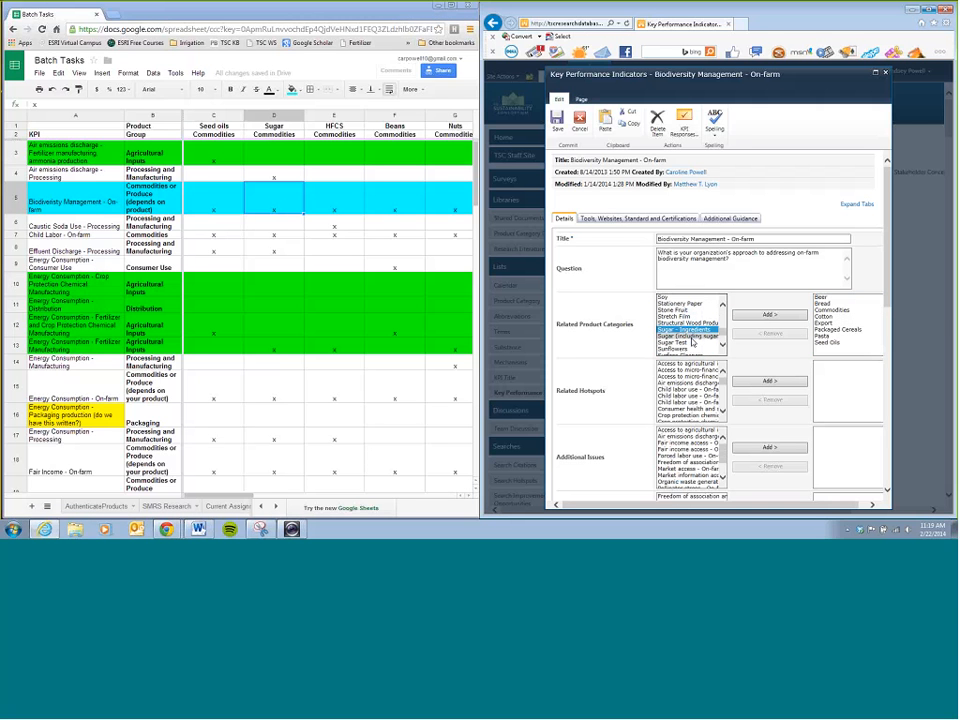
left_click(692, 338)
double_click(693, 341)
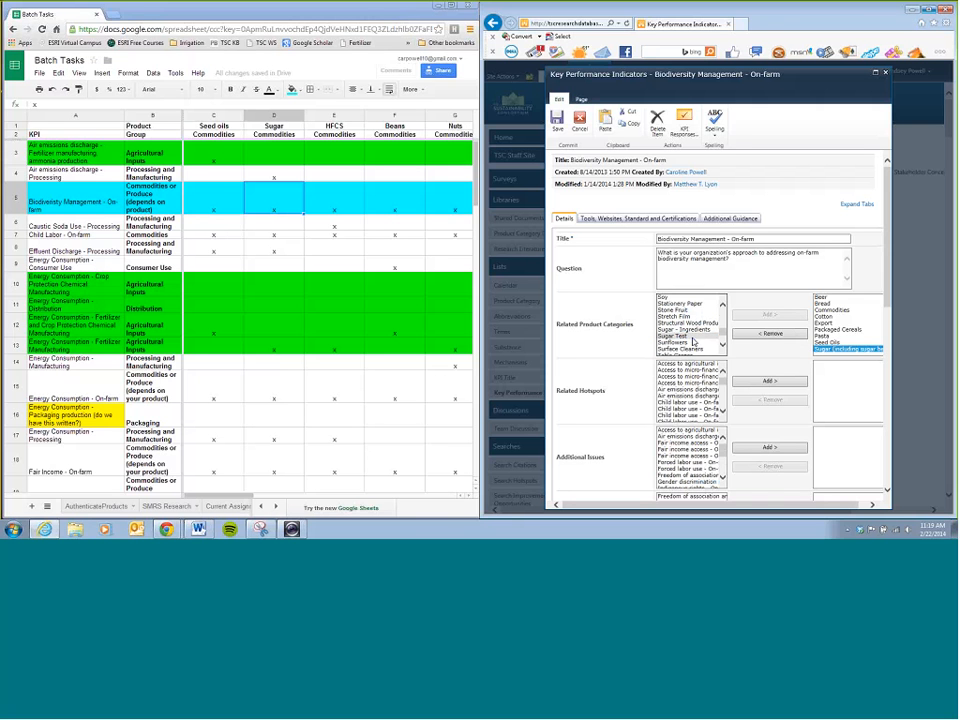
left_click(693, 336)
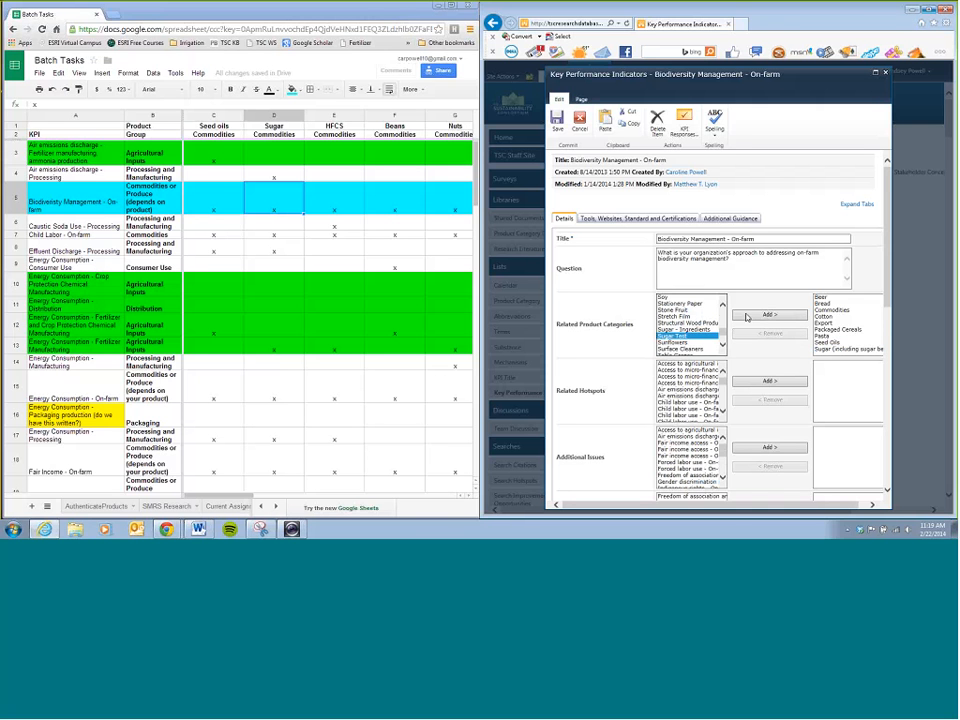
Check the HFCS entry in the cyan row and add High Fructose Corn Syrup to the KPI's related product categories
left_click(334, 126)
left_click(329, 197)
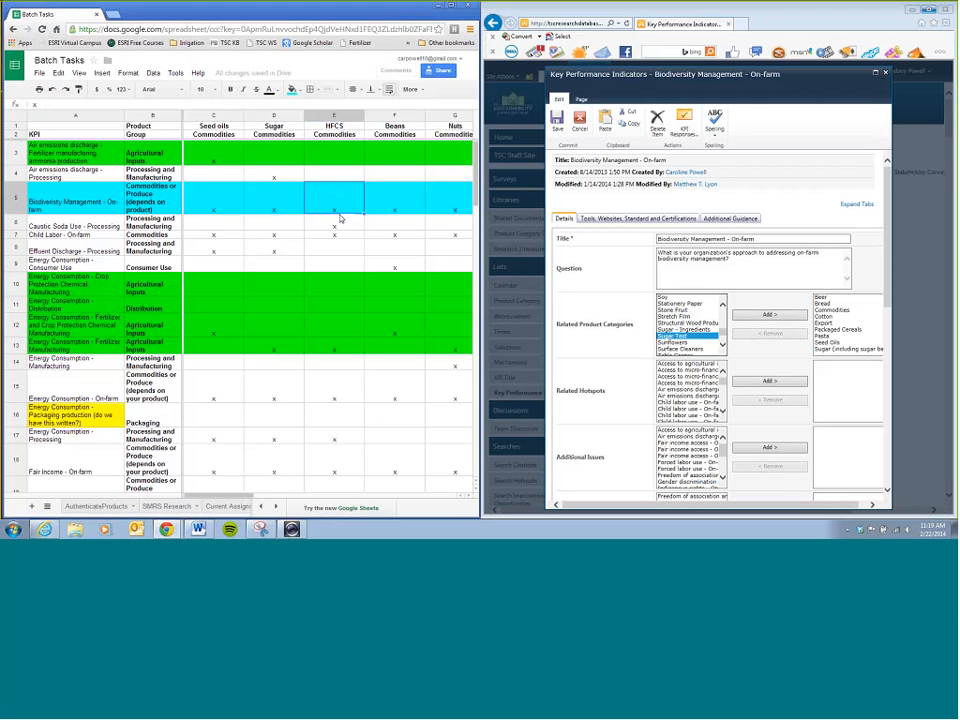
left_click(667, 324)
key("h")
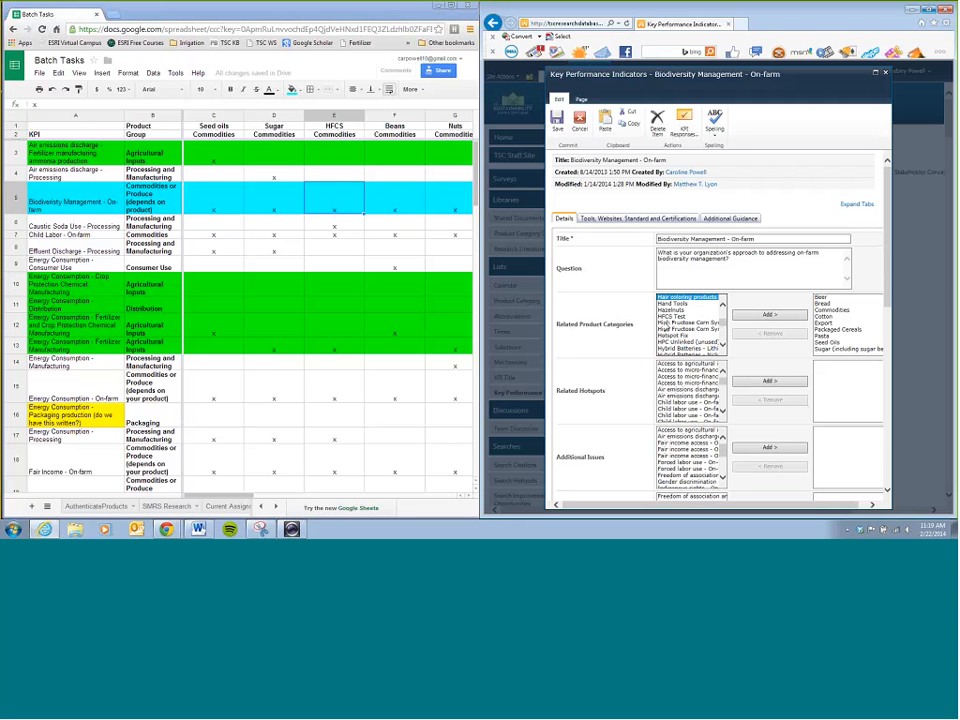
left_click(685, 322)
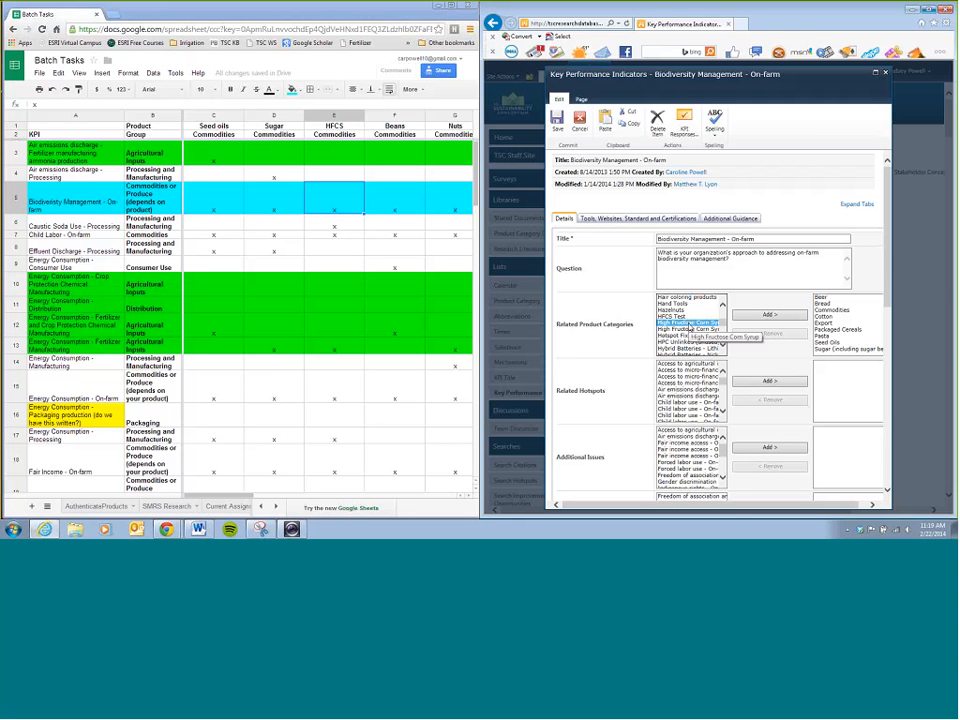
left_click(785, 317)
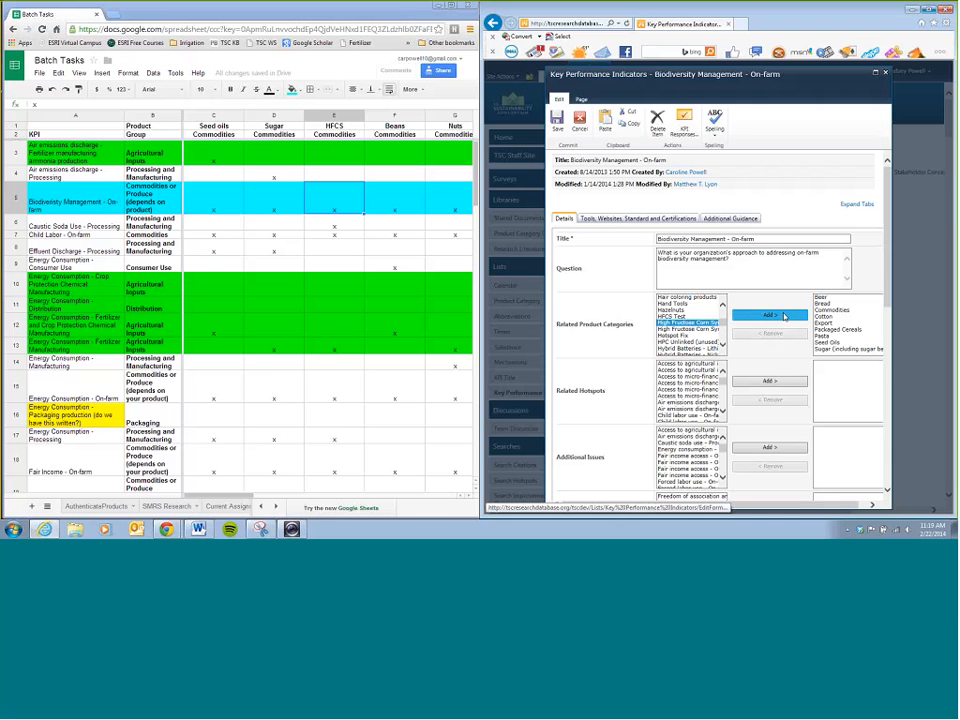
left_click(785, 317)
Check the Beans entry in the cyan row and add Beans, Lentils, and Peas to the KPI's related product categories
left_click(386, 201)
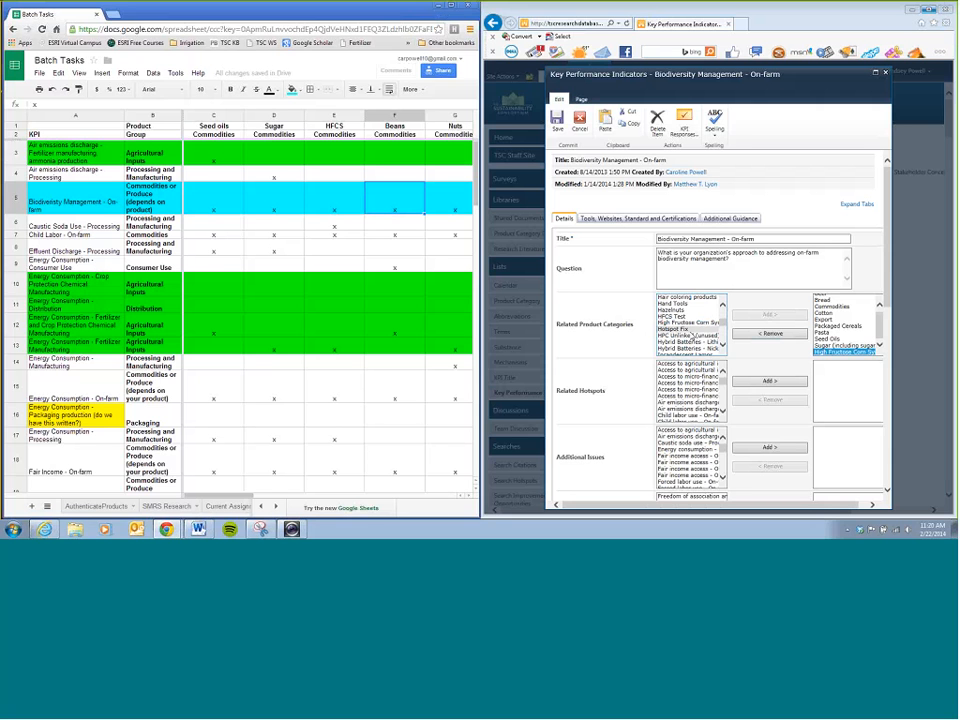
left_click(664, 332)
type("be")
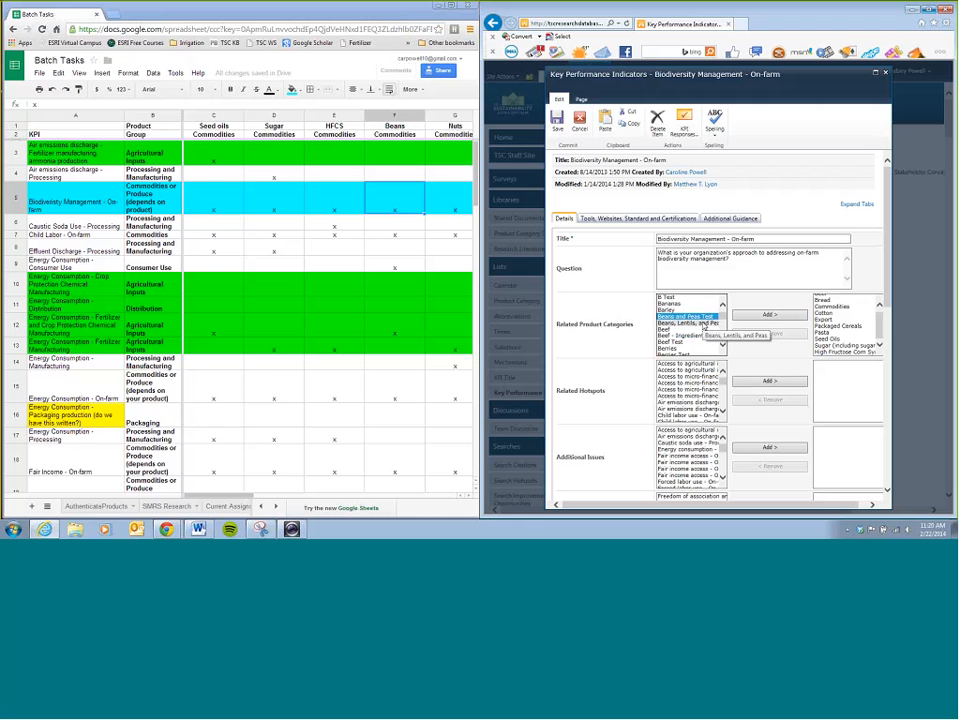
left_click(700, 324)
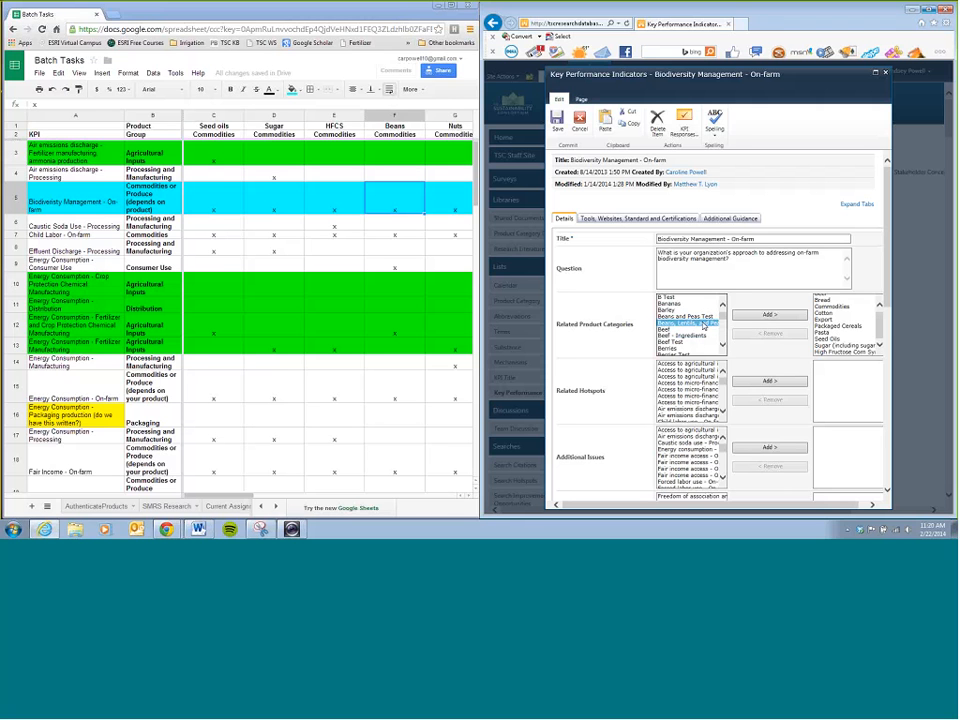
left_click(769, 314)
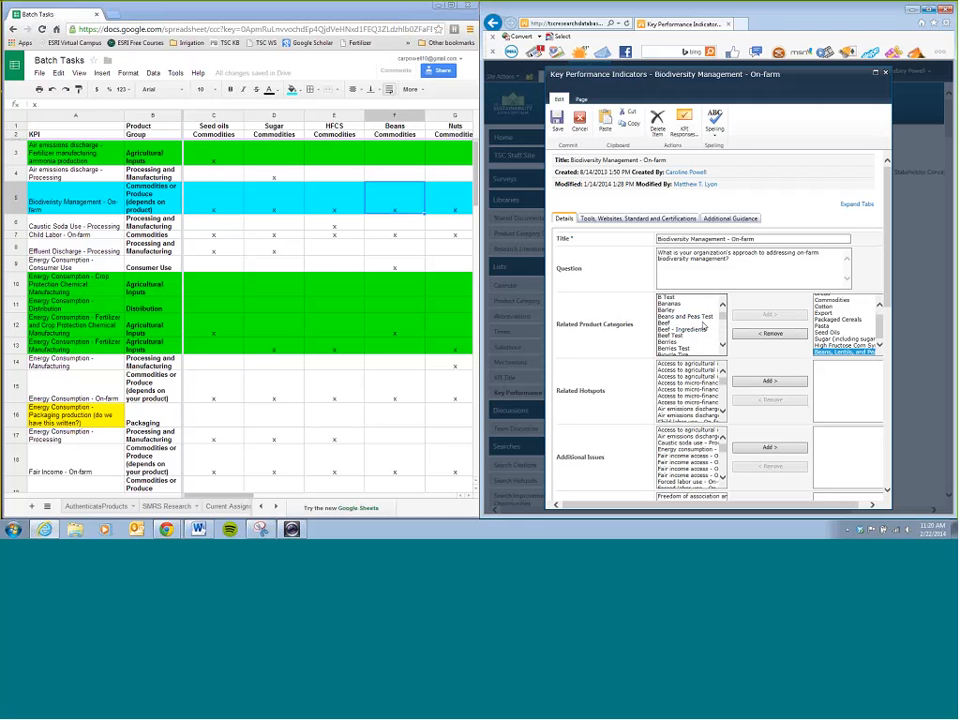
Check the Nuts entry in the cyan row and add Nuts to the KPI's related product categories
left_click(469, 496)
left_click(469, 496)
left_click(469, 496)
left_click(275, 135)
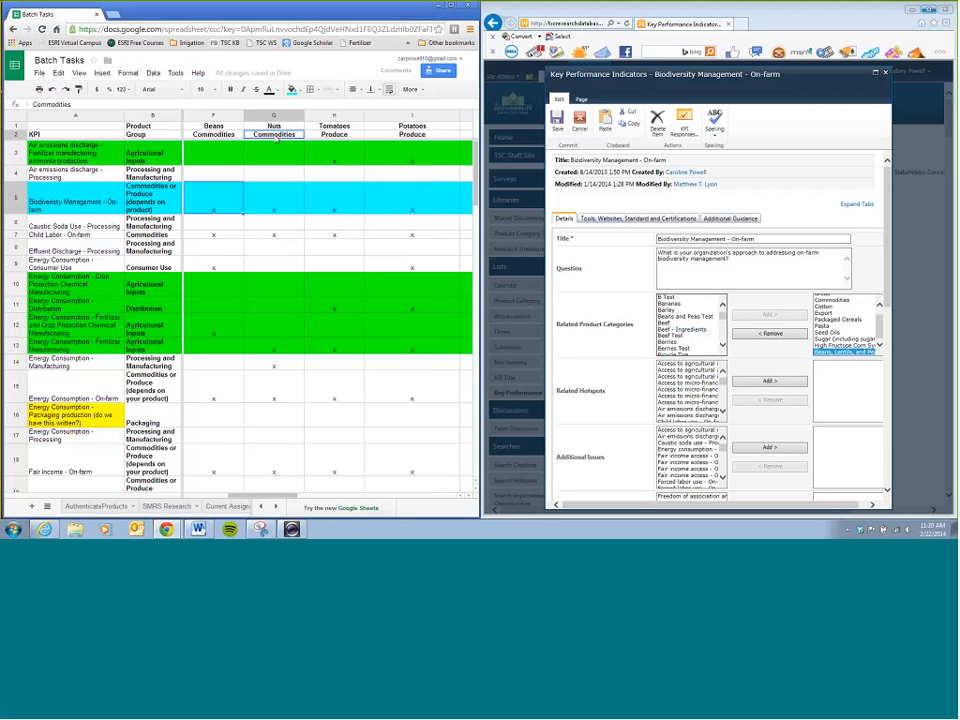
left_click(283, 196)
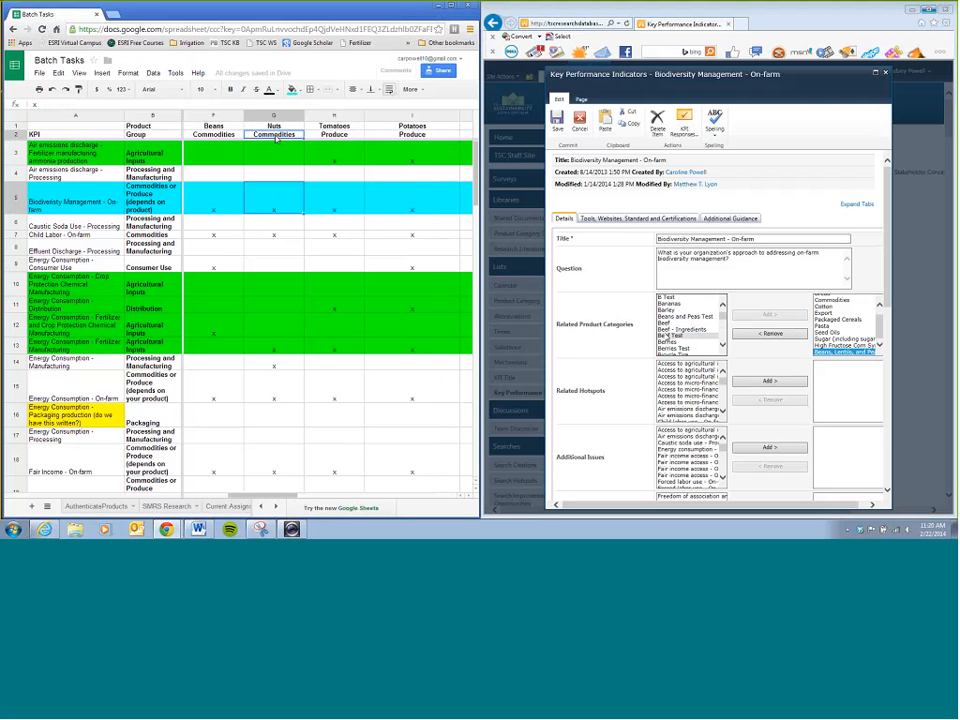
left_click(671, 340)
key("n")
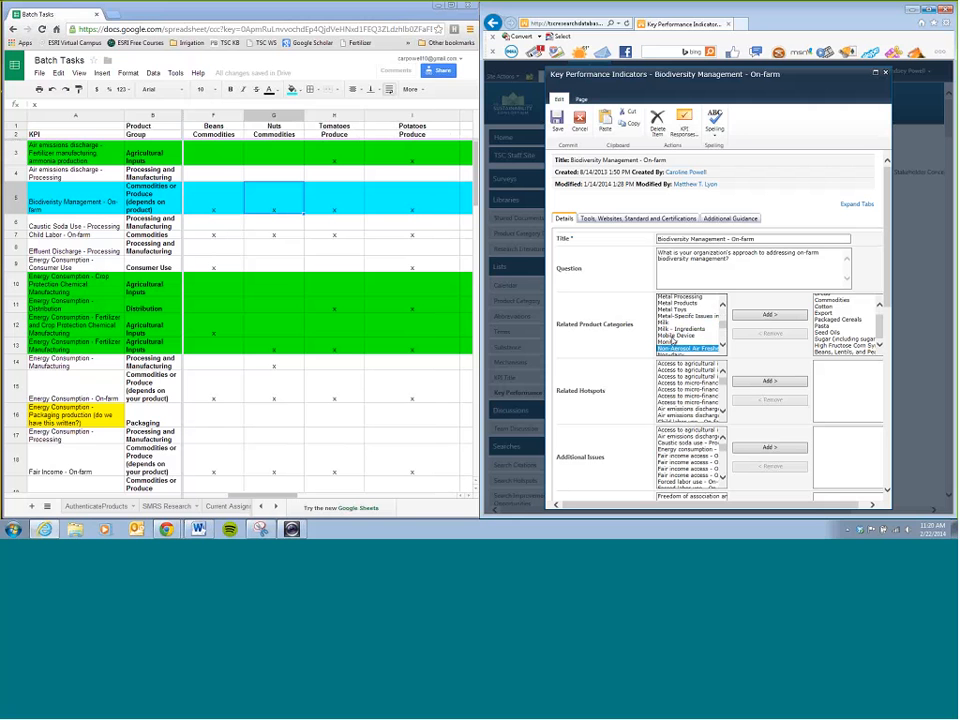
key("u")
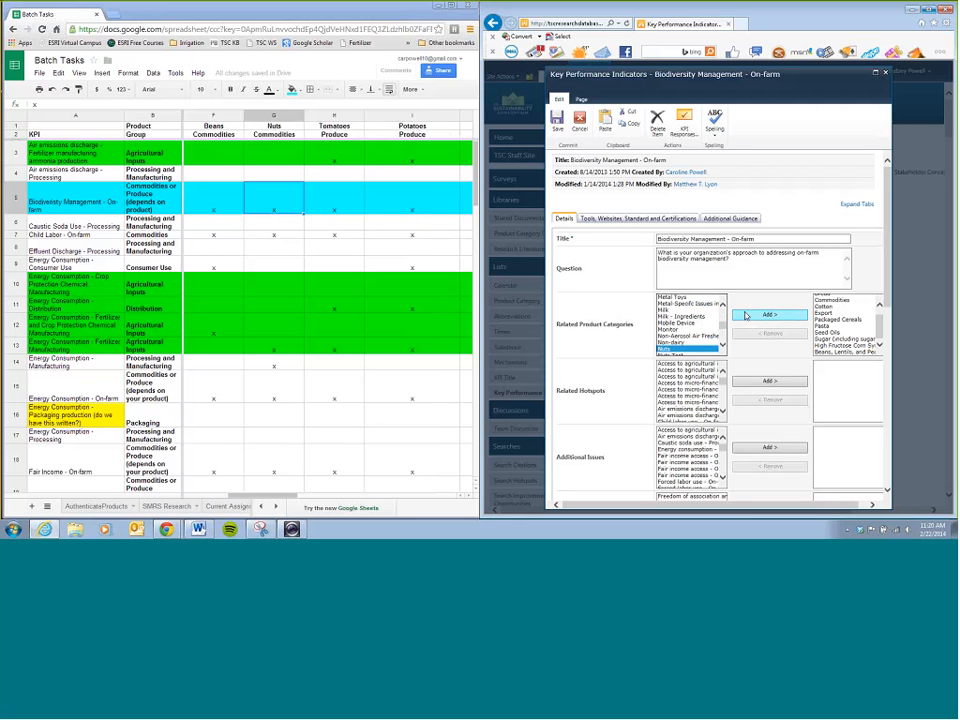
left_click(747, 316)
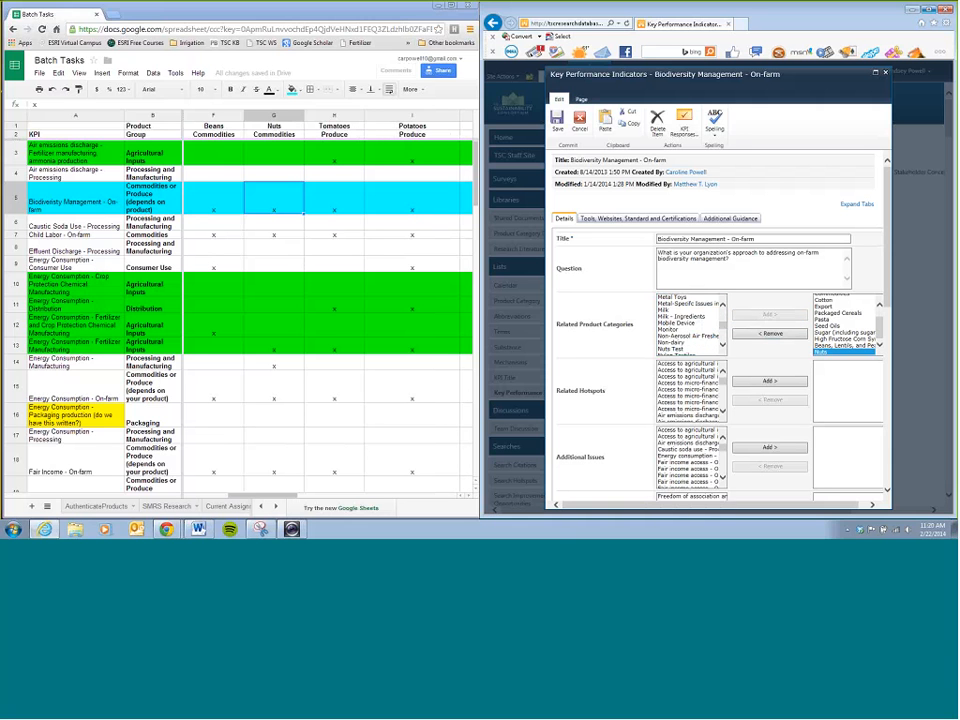
Check the Tomatoes entry in the cyan row and locate Tomatoes among the available related product categories
left_click(342, 130)
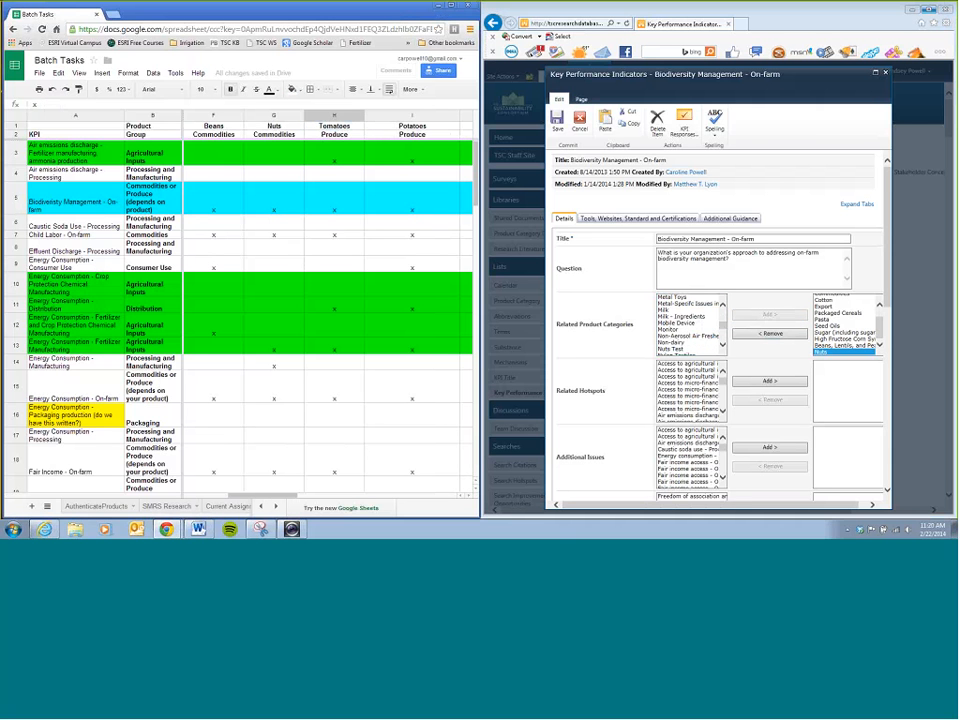
left_click(334, 200)
left_click(351, 134)
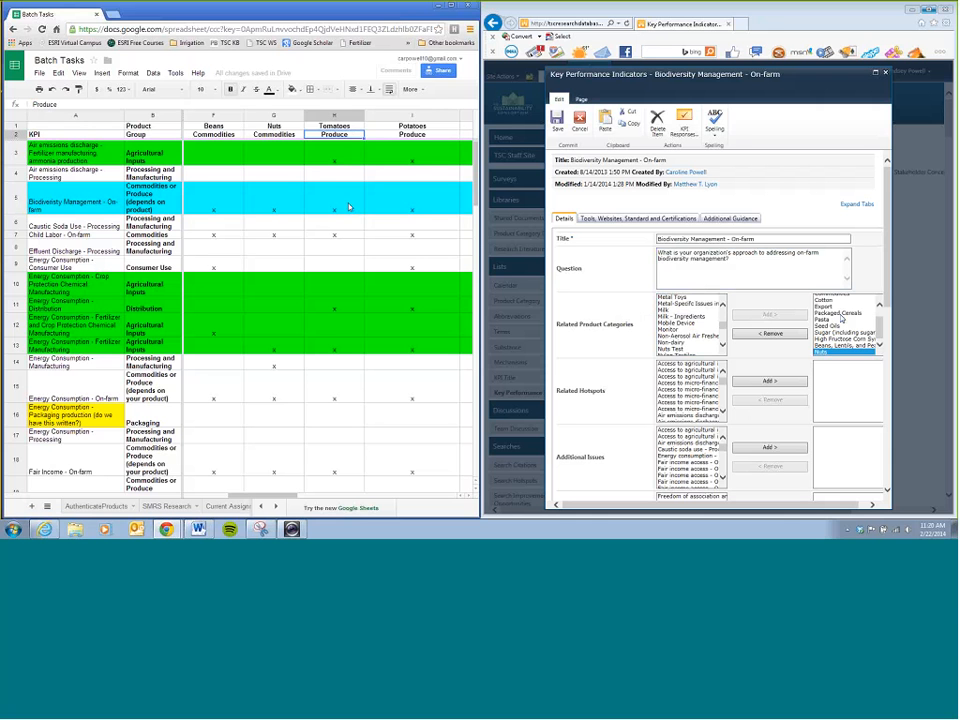
left_click(686, 337)
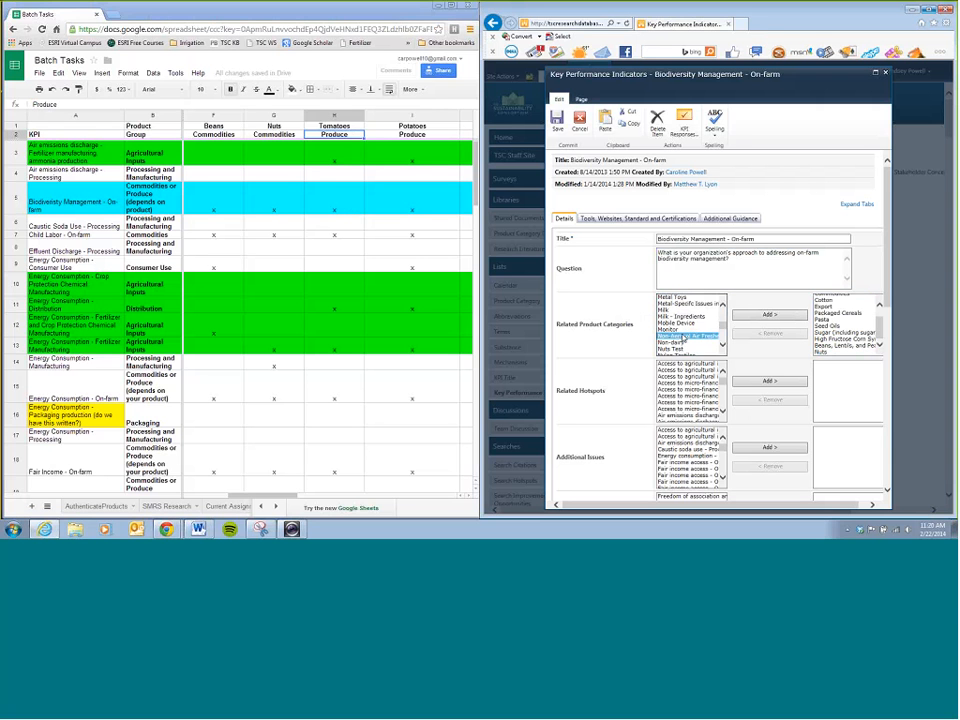
type("tom")
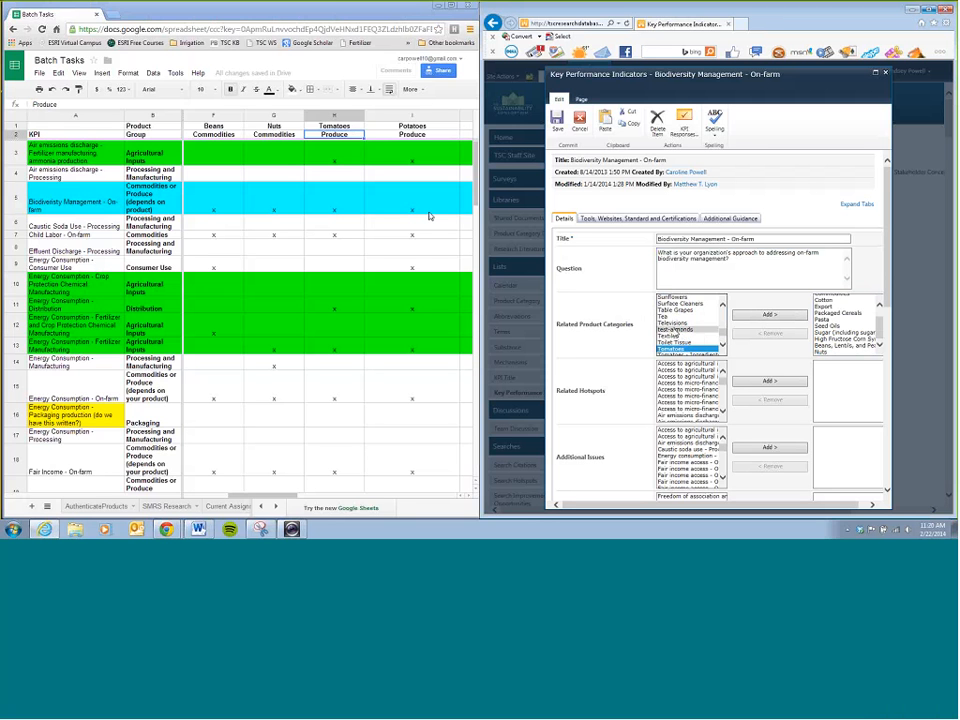
Check the Potatoes and Stone fruit entries in the cyan row and locate both among the available related product categories
left_click(676, 330)
type("pot")
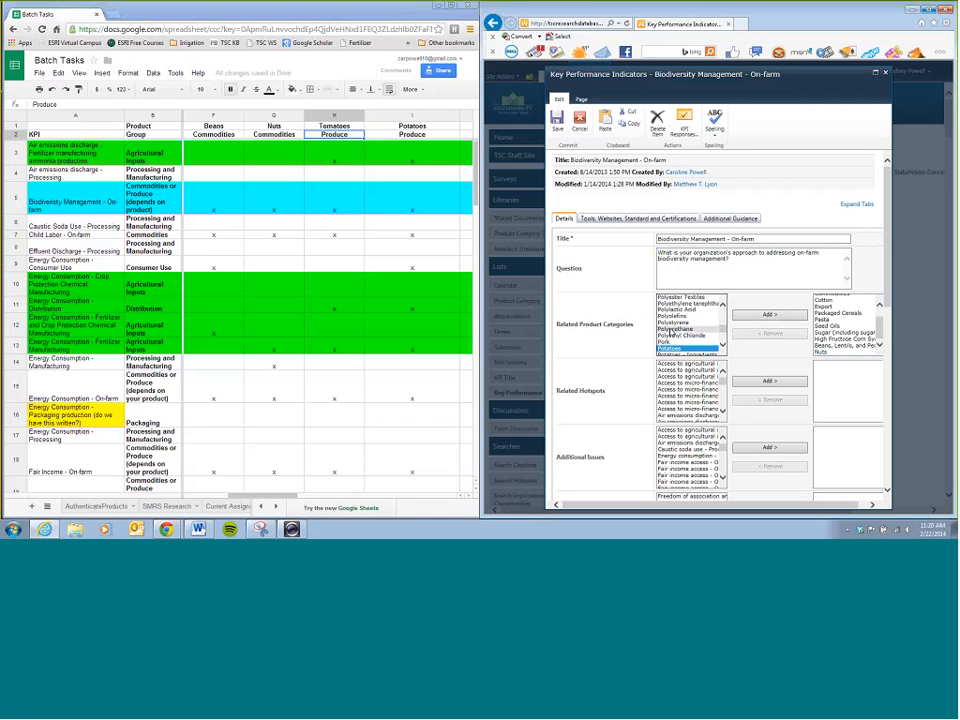
left_click(398, 195)
left_click(472, 497)
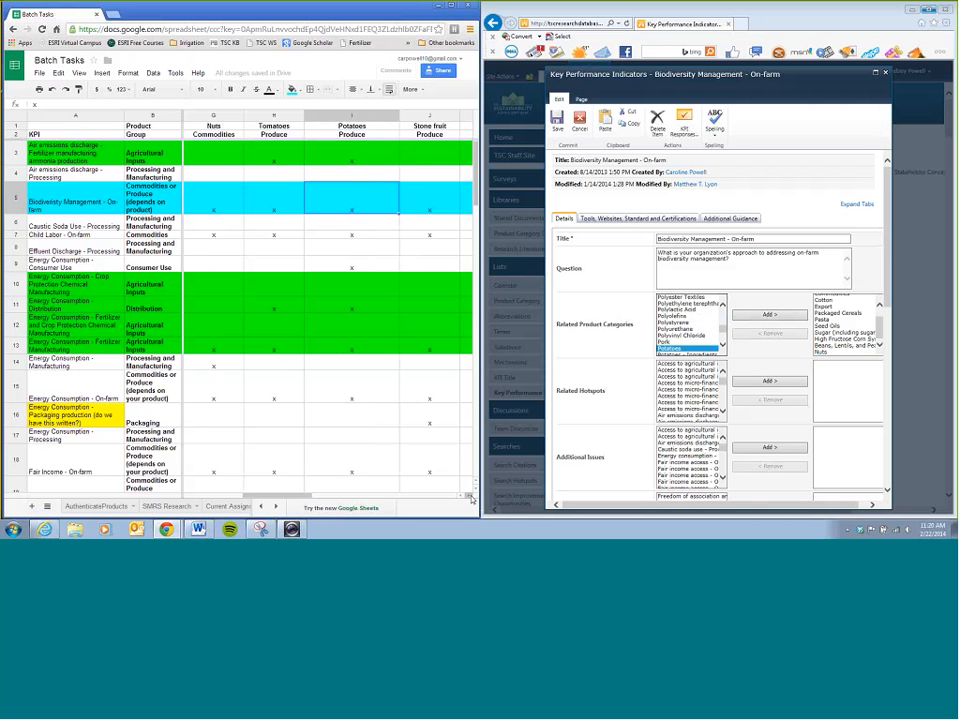
left_click(472, 497)
left_click(370, 200)
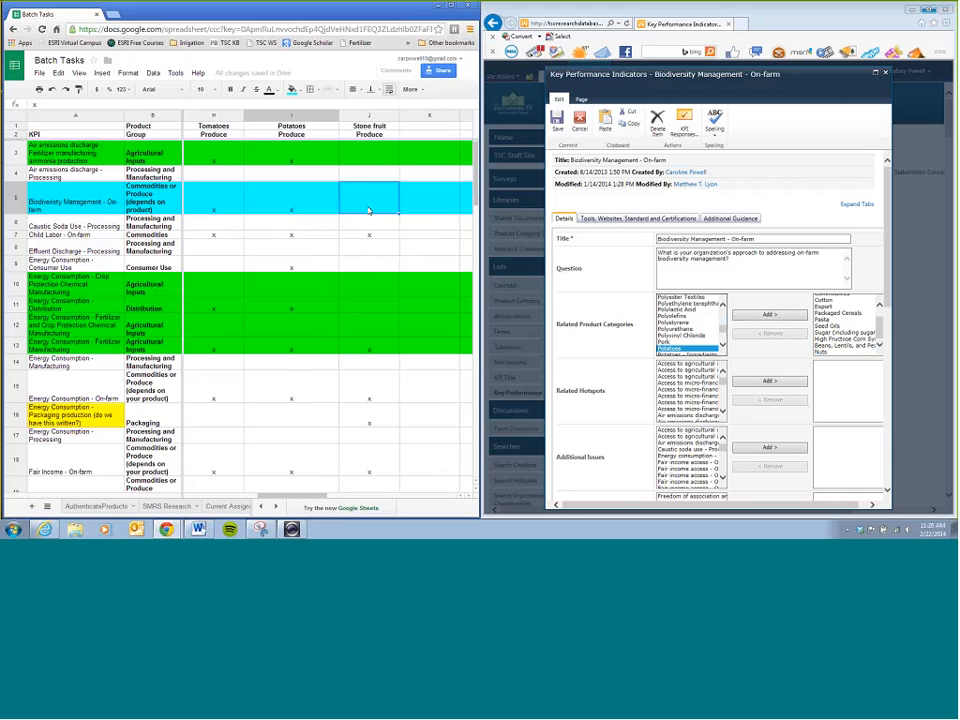
left_click(370, 135)
left_click(680, 336)
type("sto")
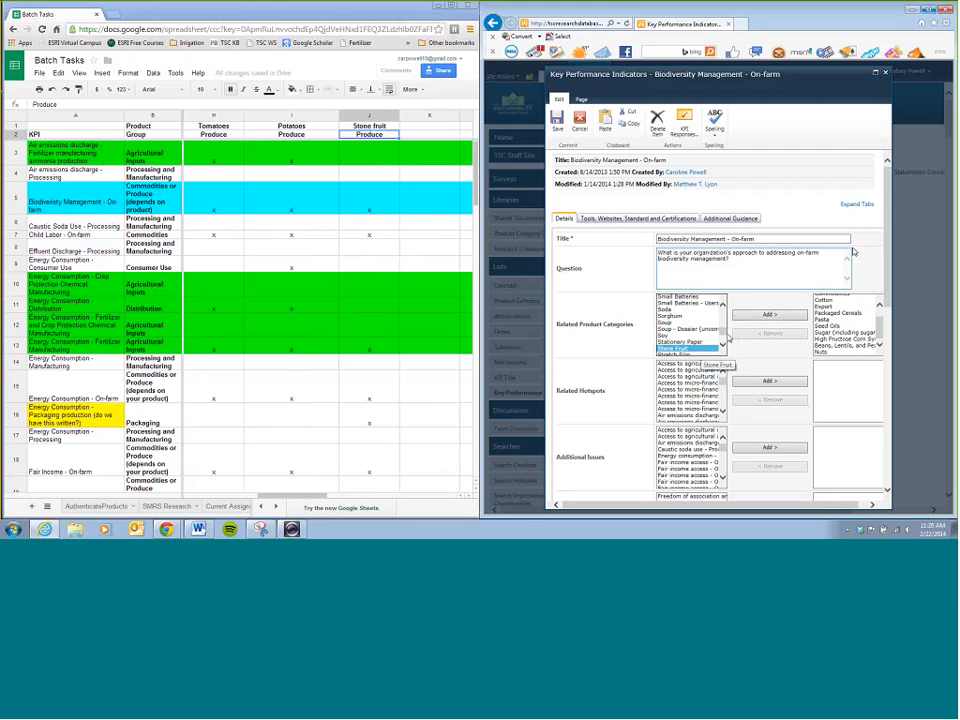
Go to the KPI's Related Hotspots field and open the HotspotKPIMap sheet of the Batch Tasks spreadsheet
left_click_drag(888, 235, 888, 287)
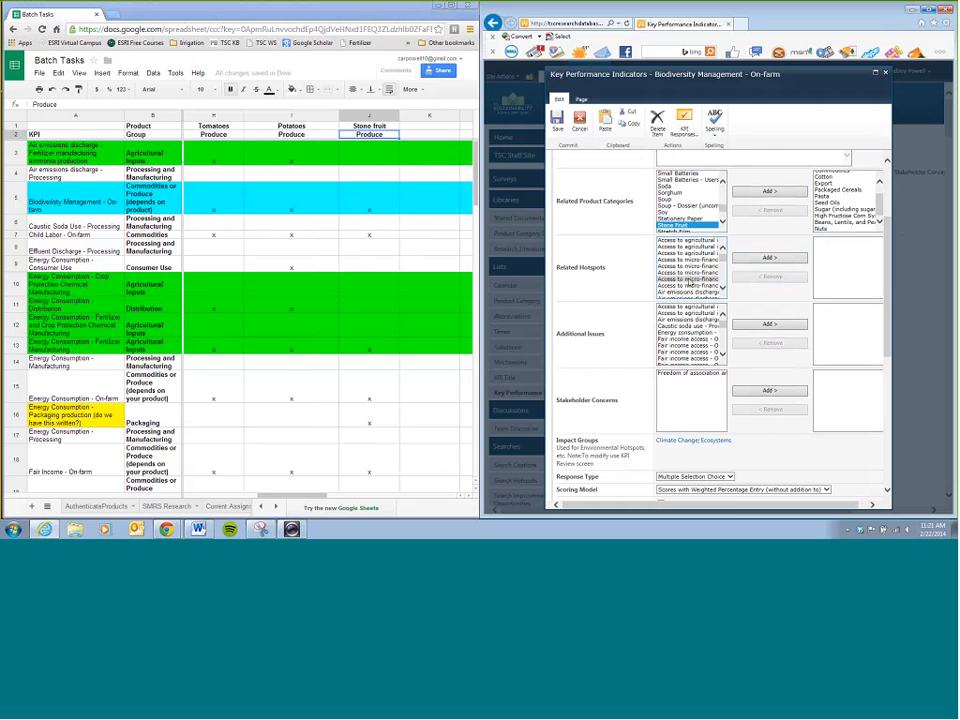
left_click(694, 256)
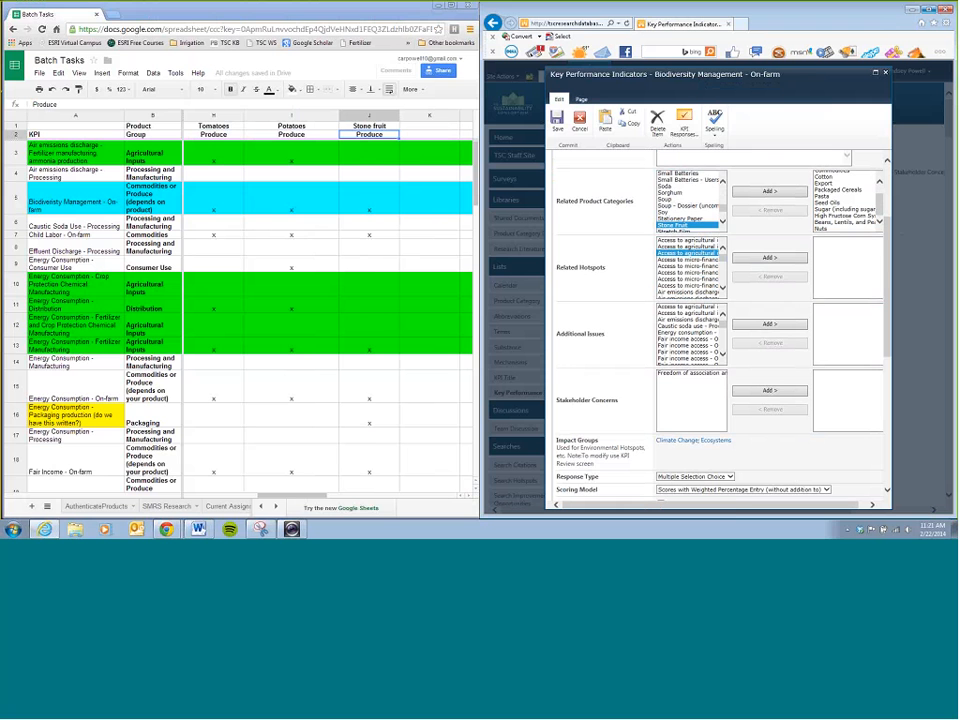
left_click(276, 507)
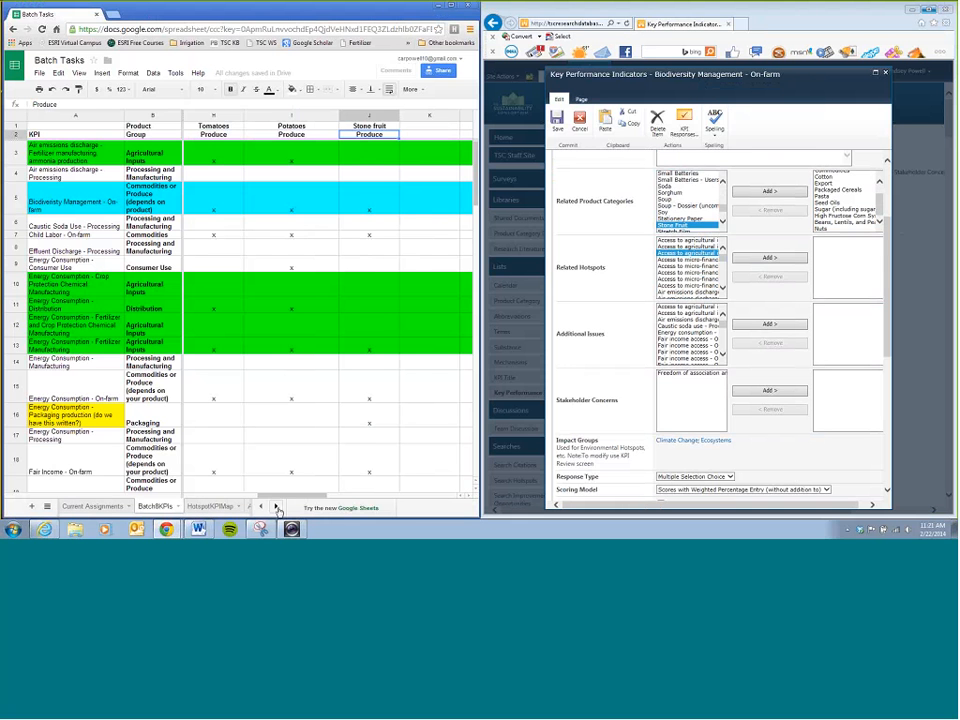
left_click(205, 507)
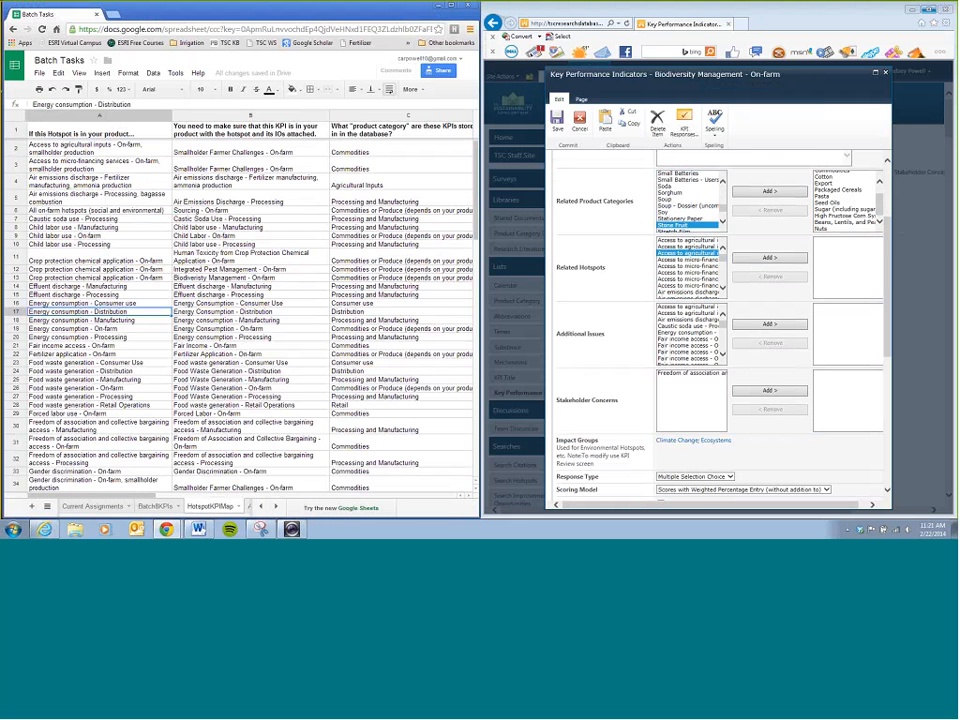
left_click(128, 205)
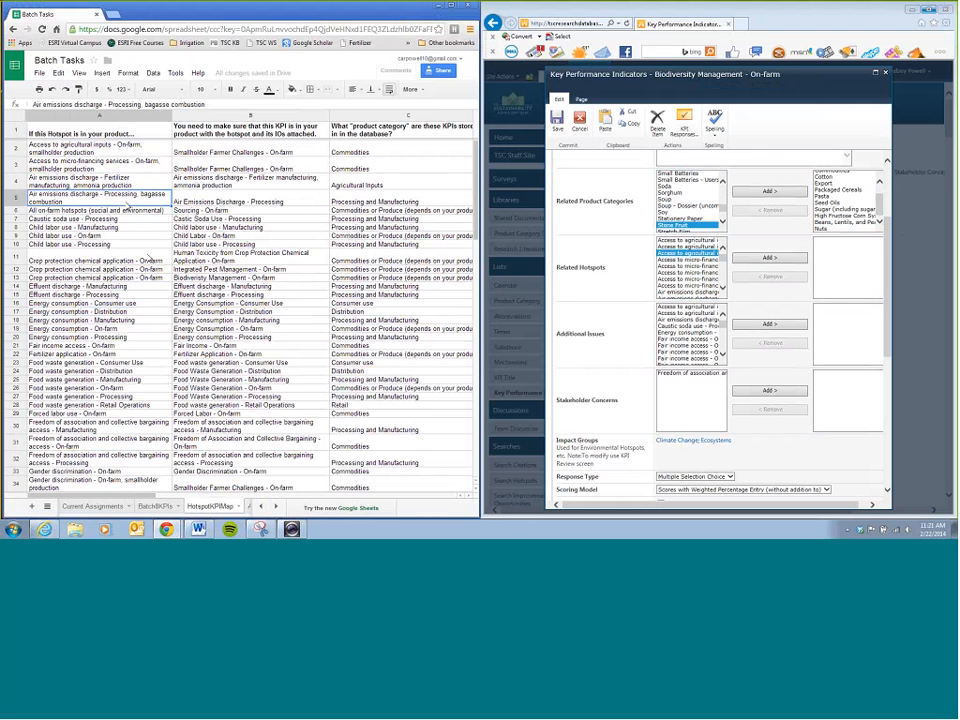
left_click(190, 191)
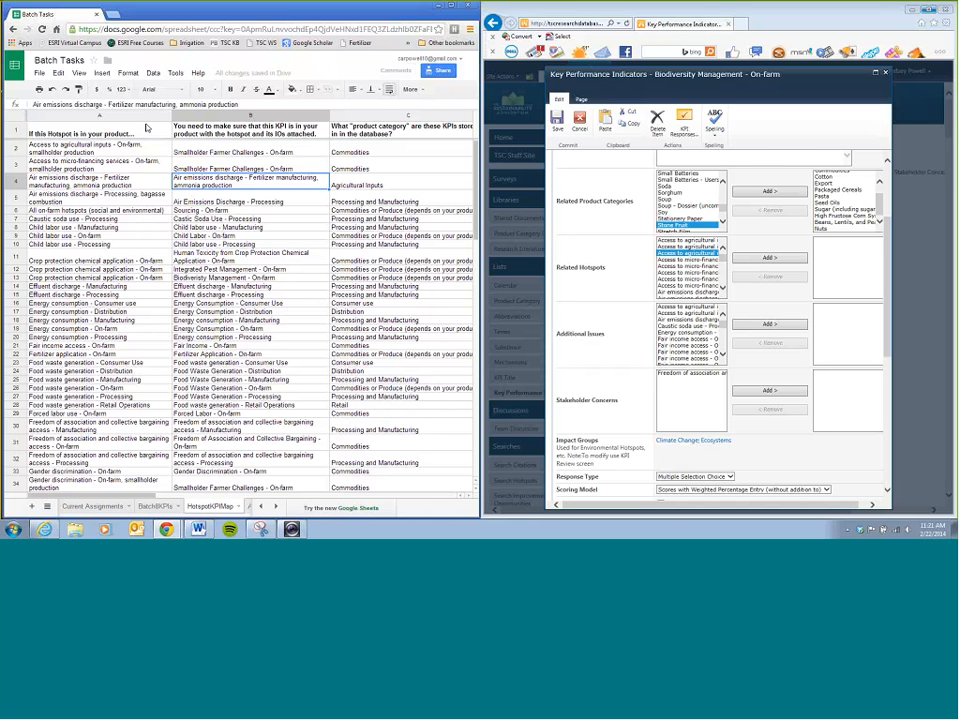
left_click(146, 128)
left_click_drag(146, 128, 383, 160)
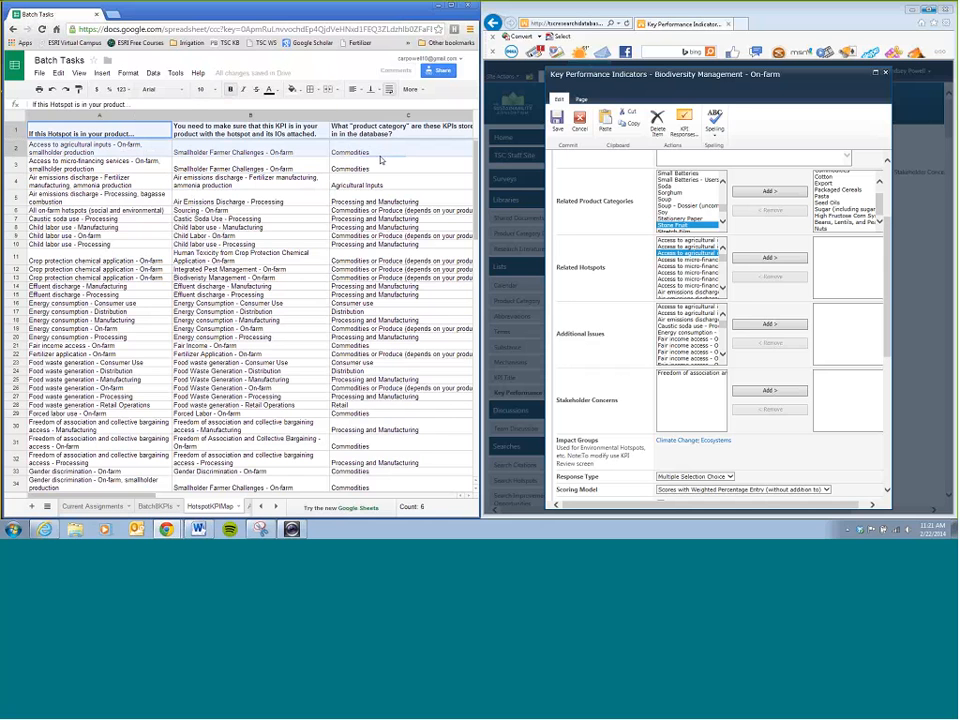
left_click(117, 184)
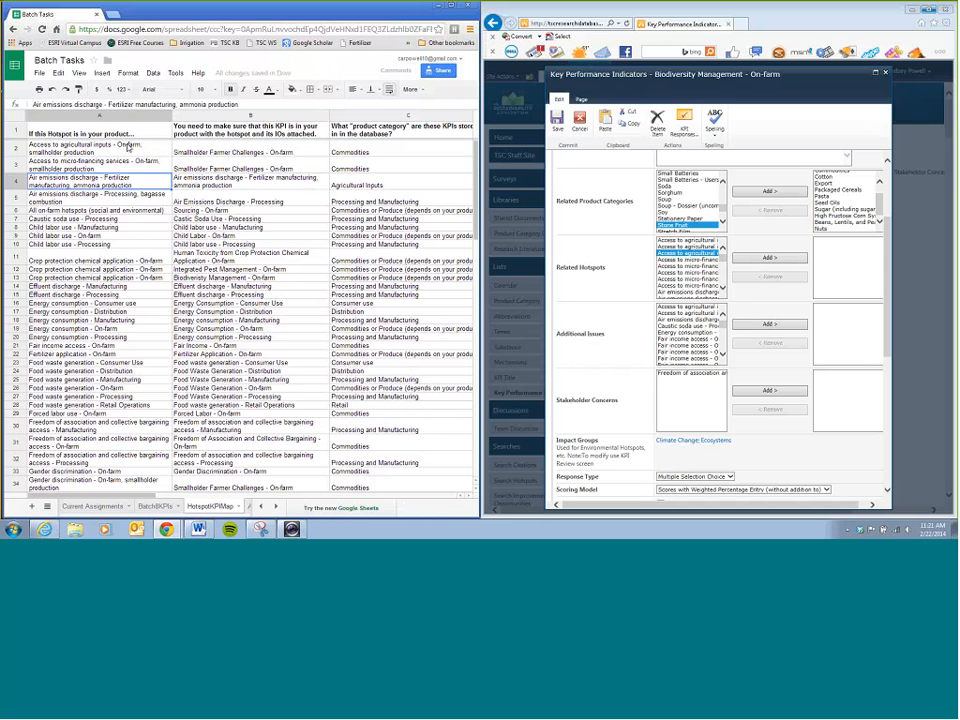
left_click_drag(130, 134, 375, 340)
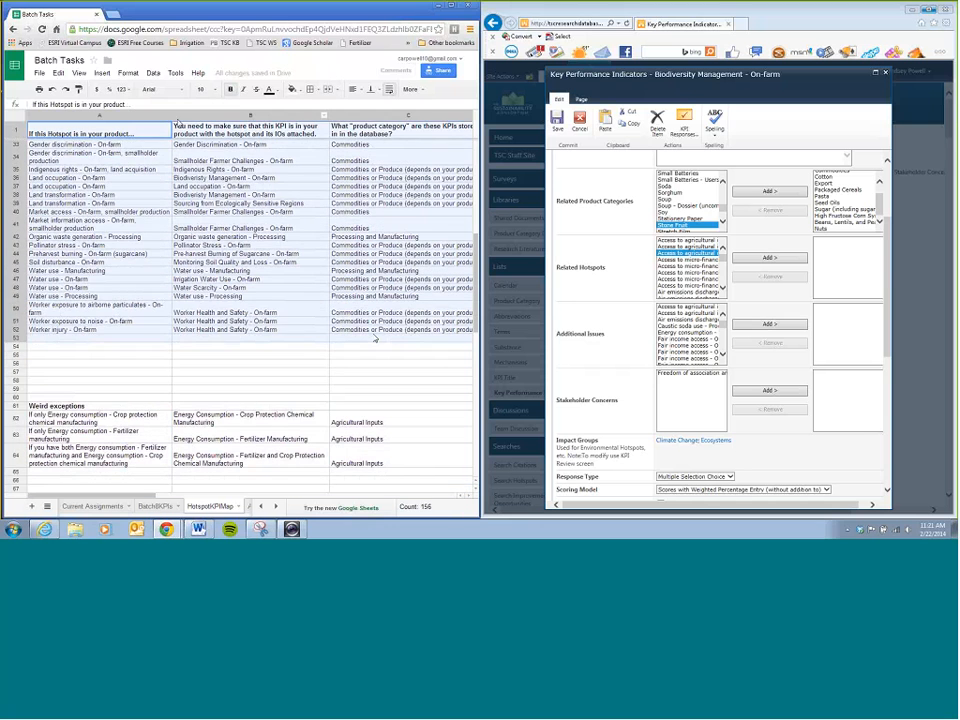
left_click(190, 177)
scroll(183, 188, "up", 10)
Sort the hotspot mapping range A2 to C52 by column B in A to Z order
left_click_drag(145, 149, 390, 441)
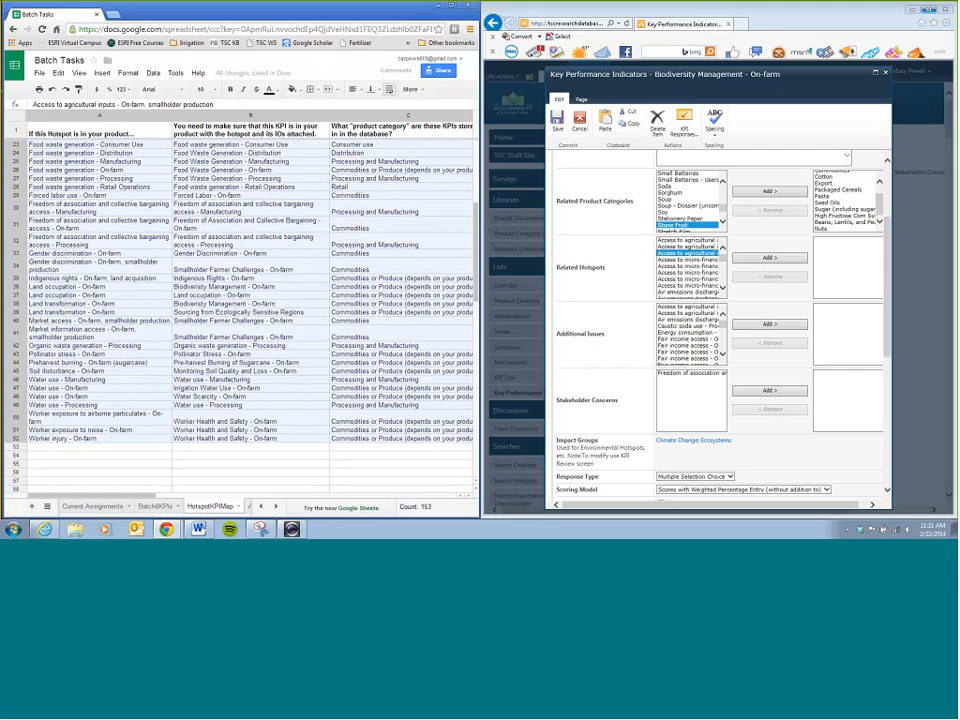
left_click(153, 73)
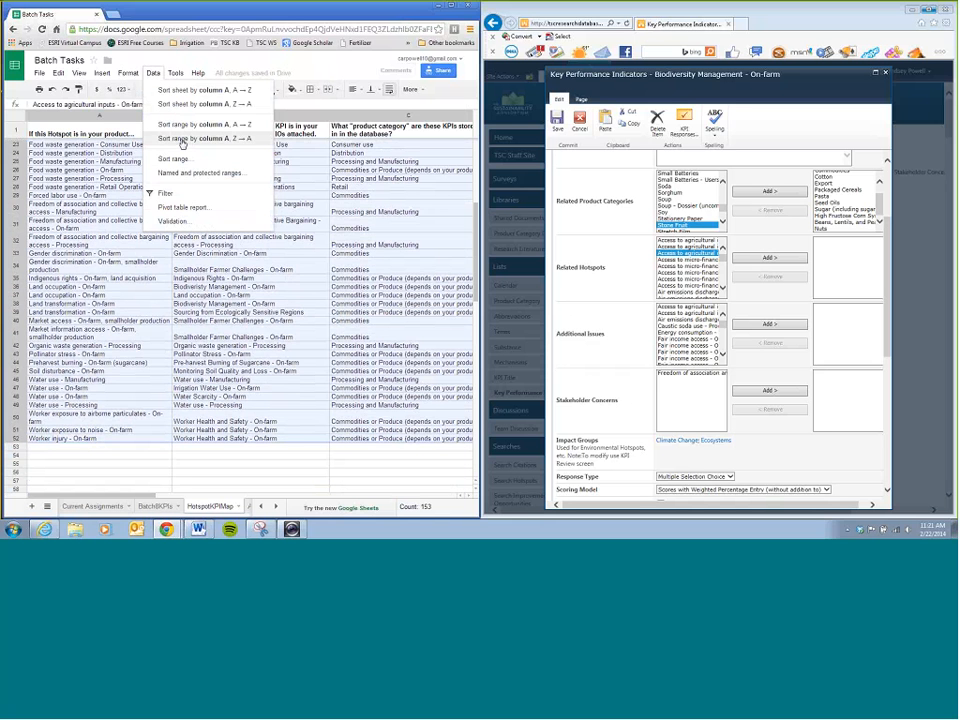
left_click(184, 159)
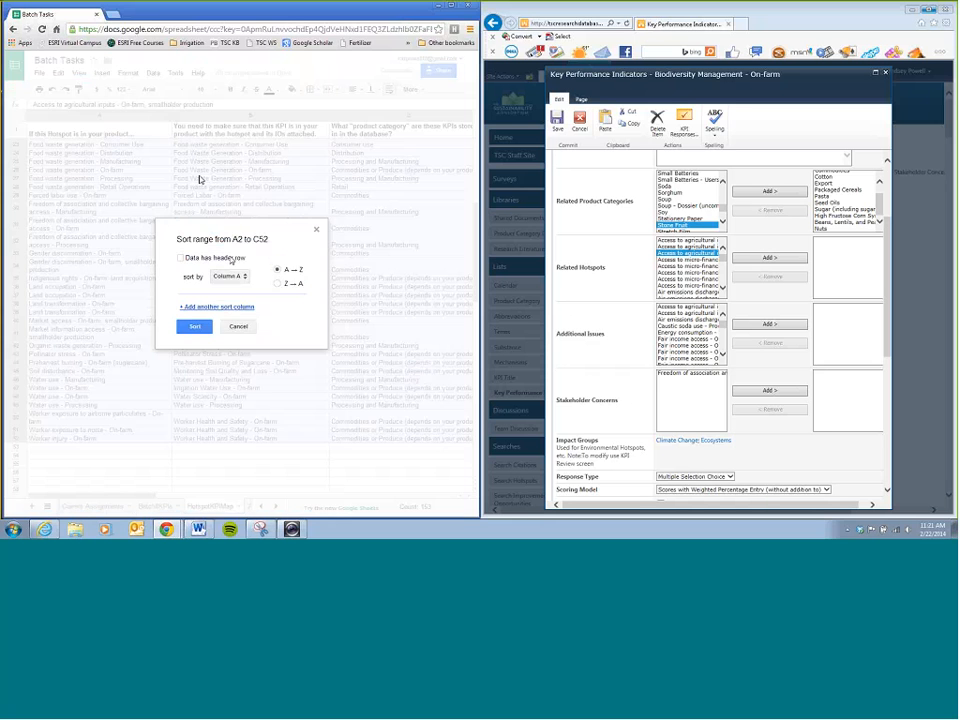
left_click(240, 277)
left_click(244, 291)
left_click(195, 326)
left_click(253, 313)
scroll(253, 313, "up", 7)
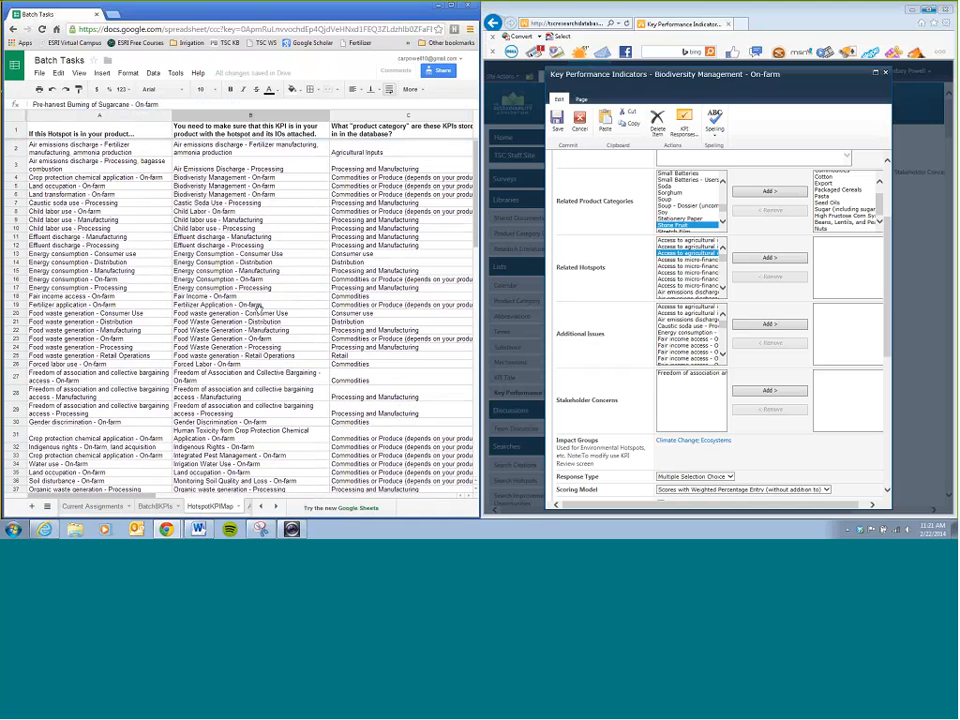
Examine which hotspots in column A are mapped to the Biodiversity Management - On-farm KPI
left_click_drag(245, 178, 255, 195)
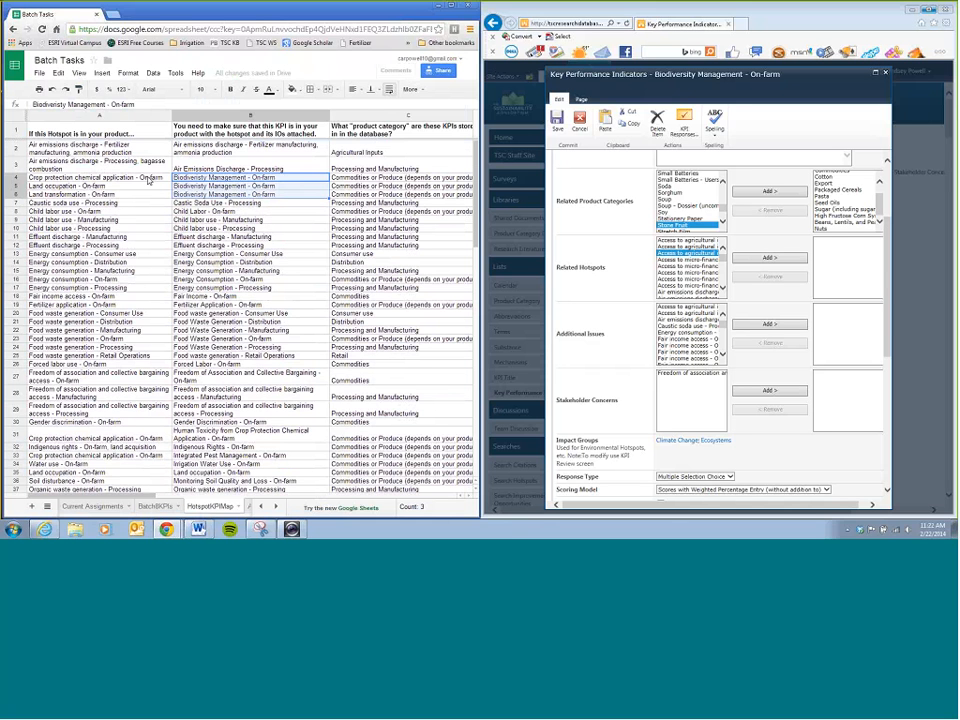
left_click(148, 178)
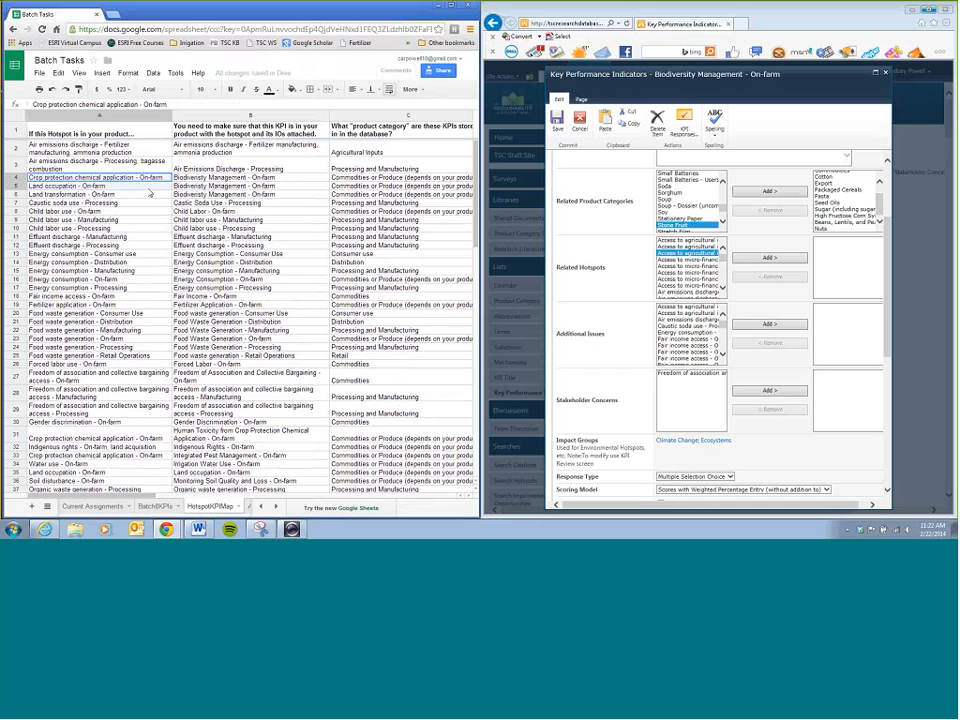
left_click_drag(150, 193, 150, 198)
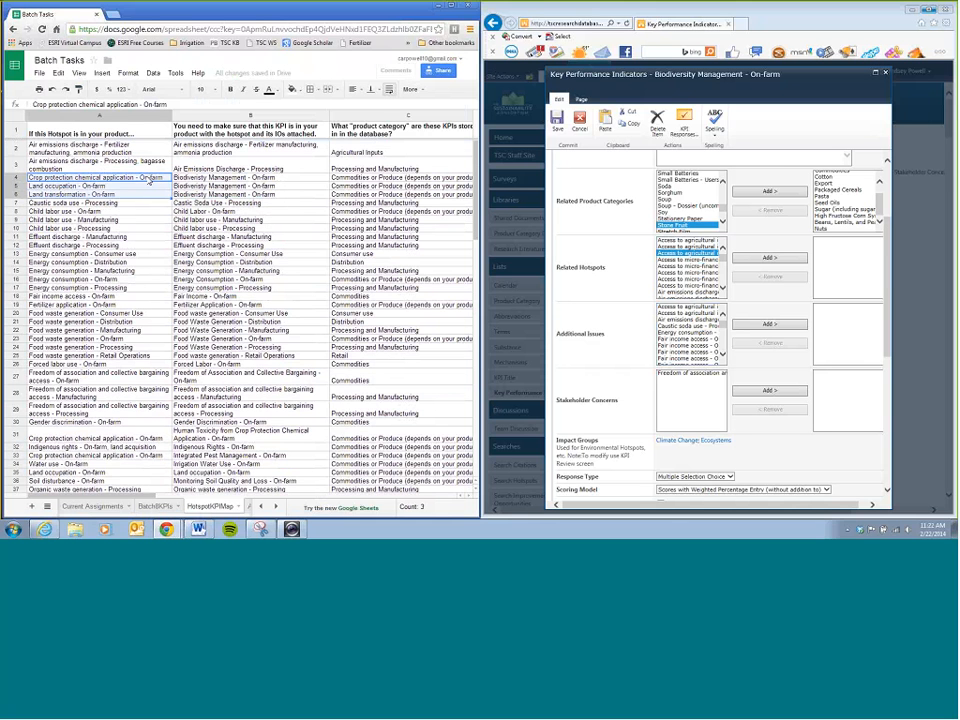
key("Return")
key("Return")
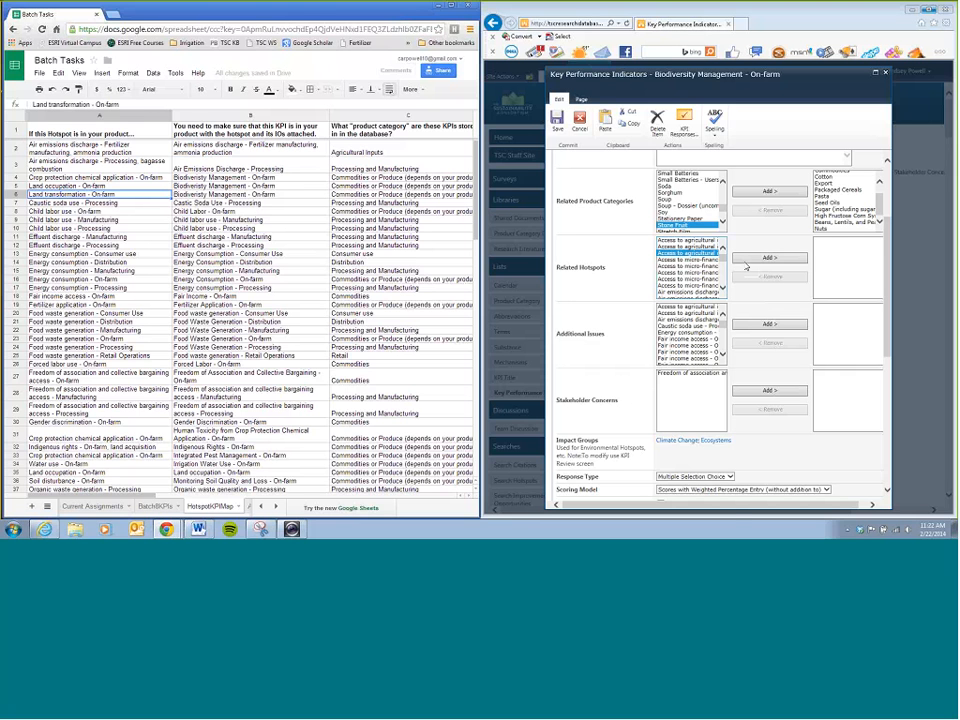
Add all Crop protection chemical application - On-farm entries to the KPI's Related Hotspots
left_click(697, 266)
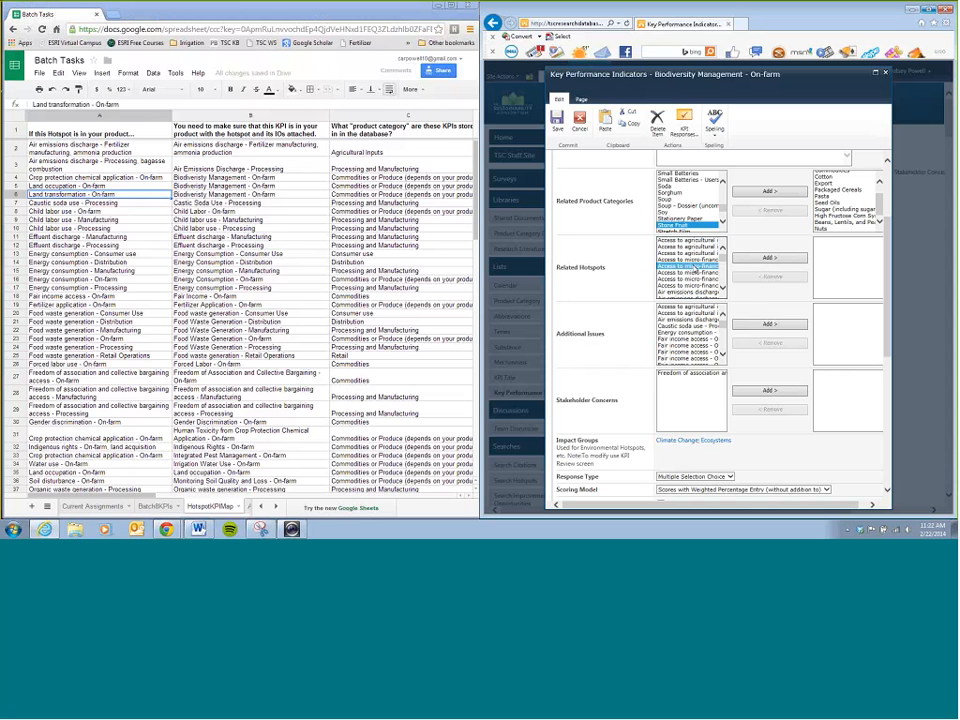
key("c")
scroll(694, 268, "down", 1)
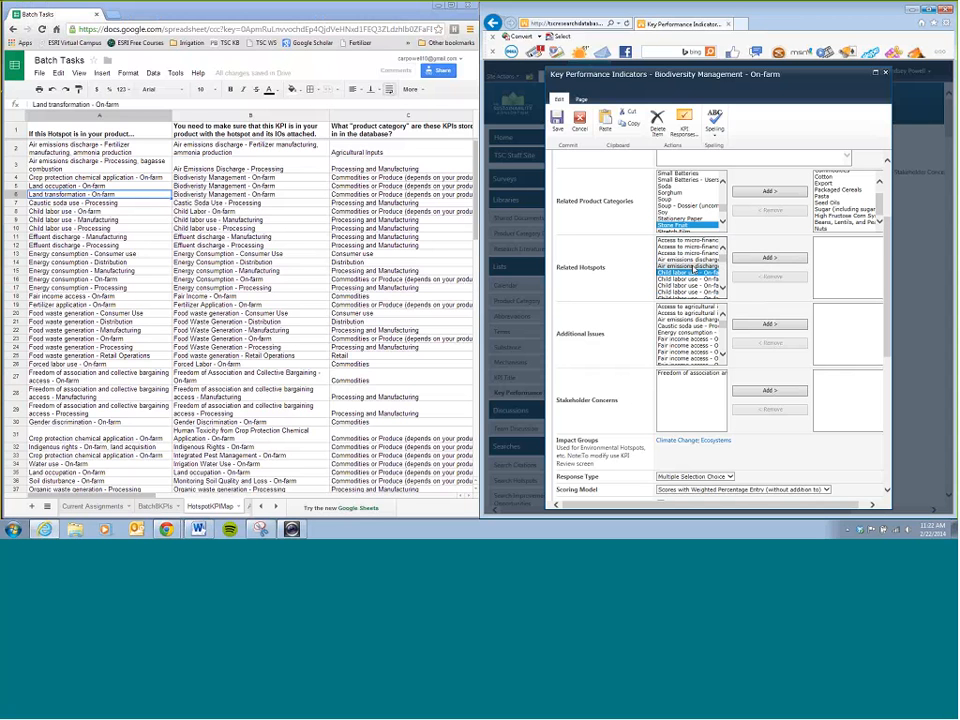
scroll(694, 268, "down", 2)
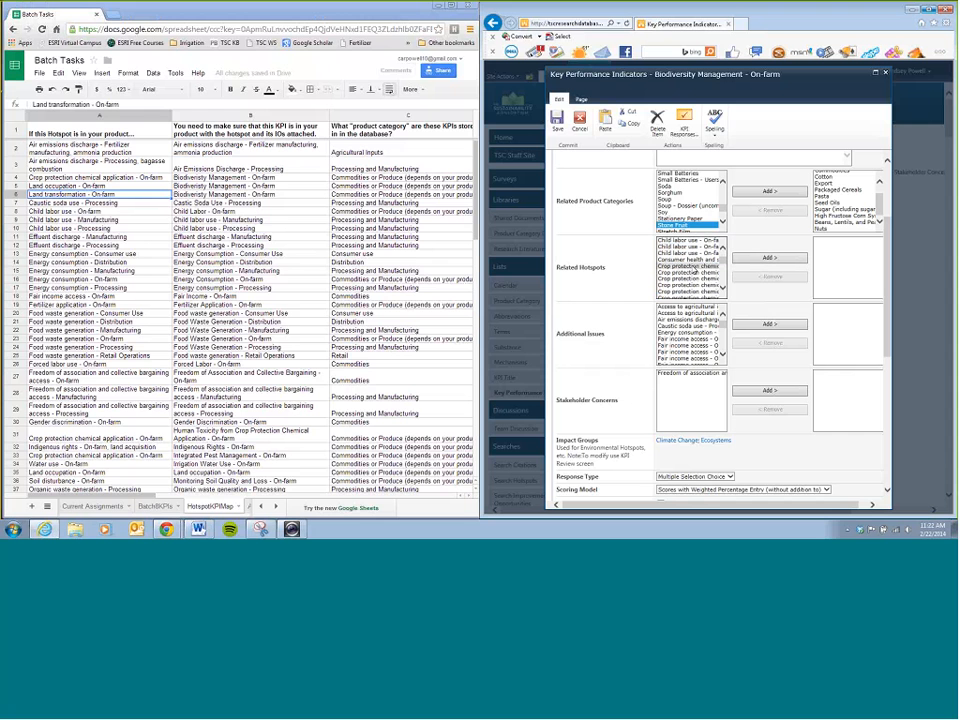
left_click(694, 272)
left_click(723, 289)
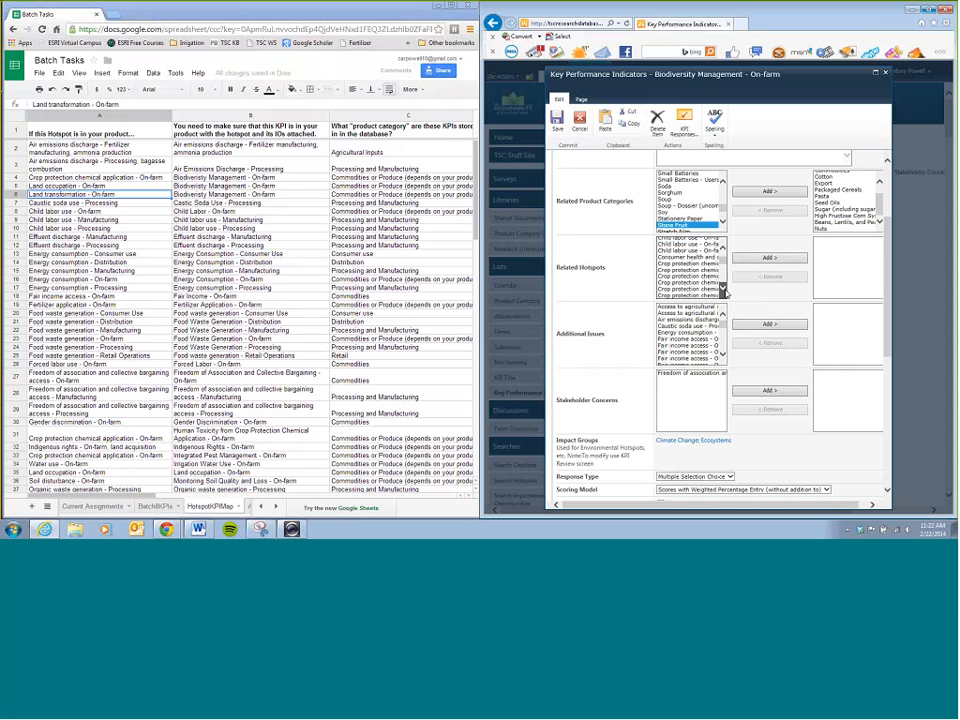
scroll(704, 272, "up", 1)
left_click(698, 260)
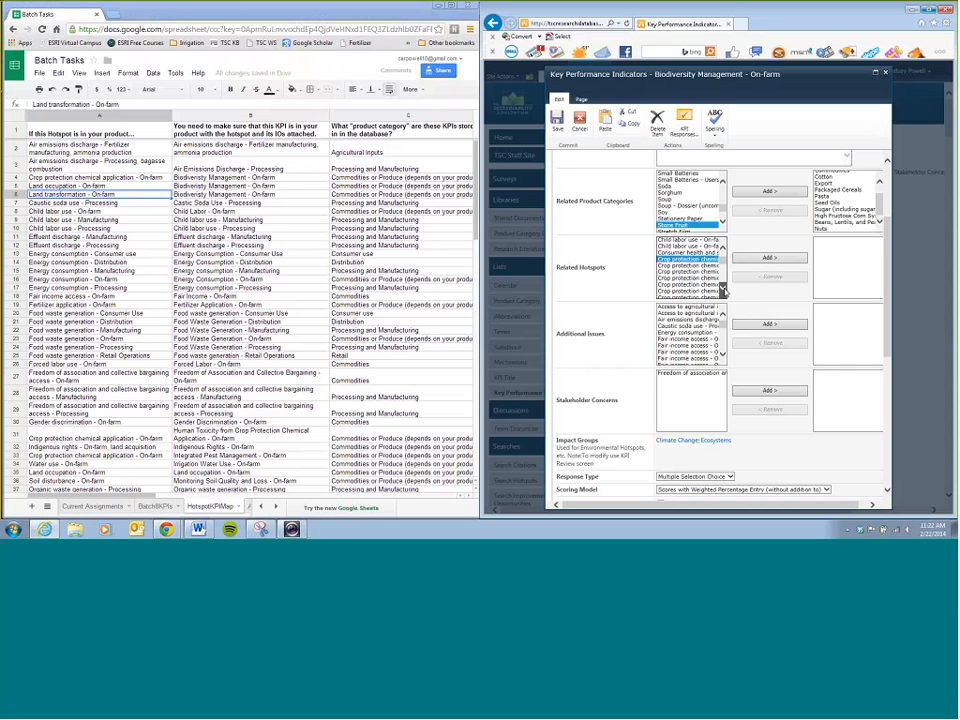
scroll(722, 287, "down", 1)
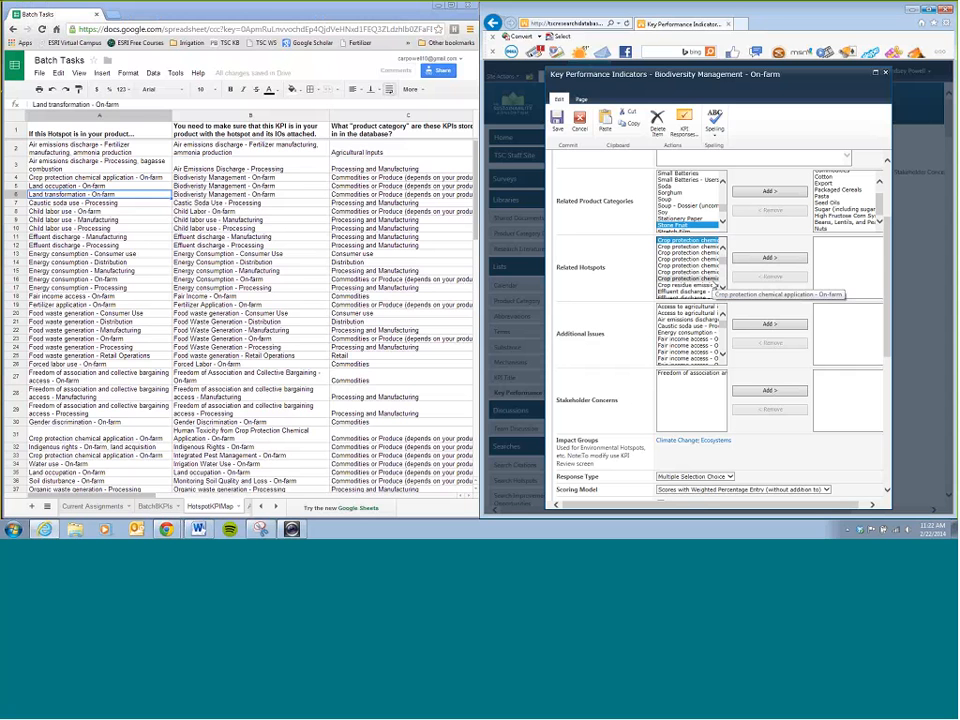
left_click(769, 257)
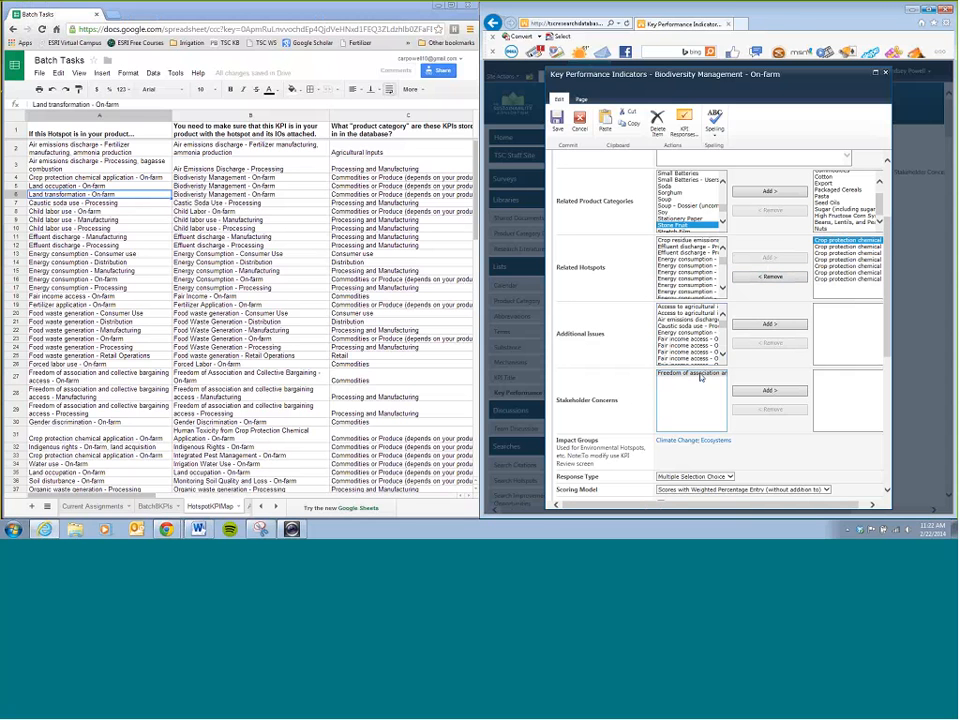
Add the Land occupation - On-farm entry from the hotspot mapping sheet to the KPI's Related Hotspots
left_click(70, 187)
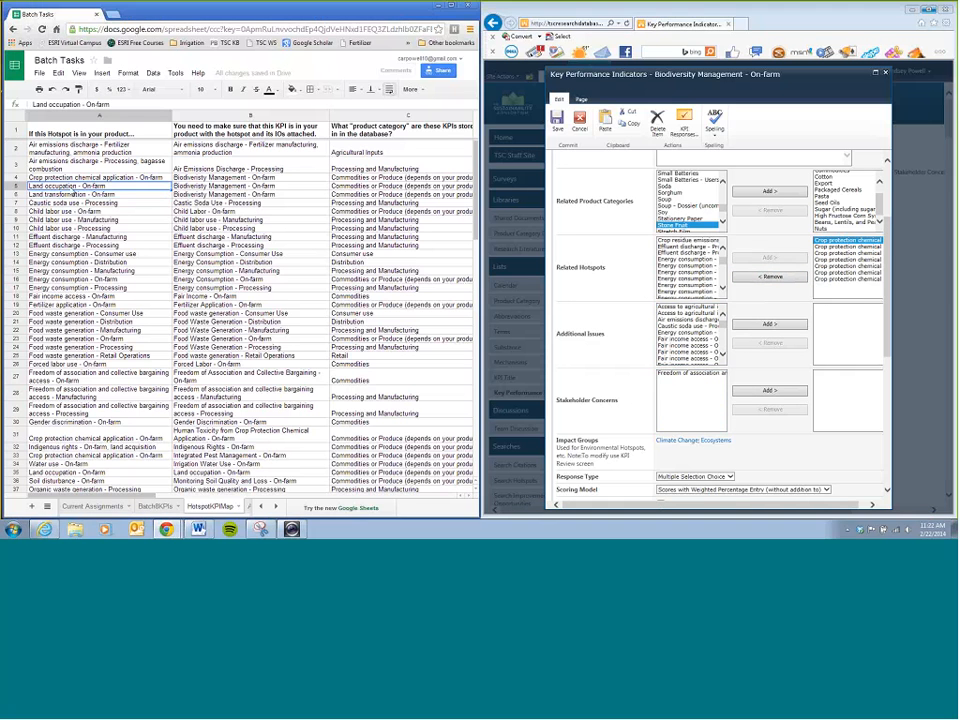
left_click(677, 267)
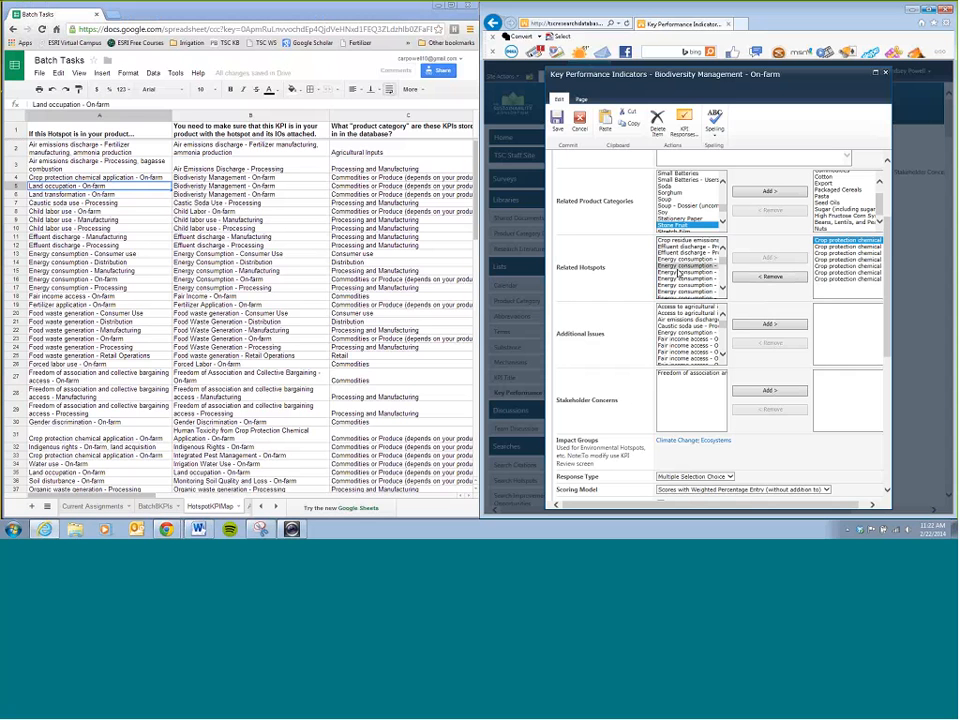
key("l")
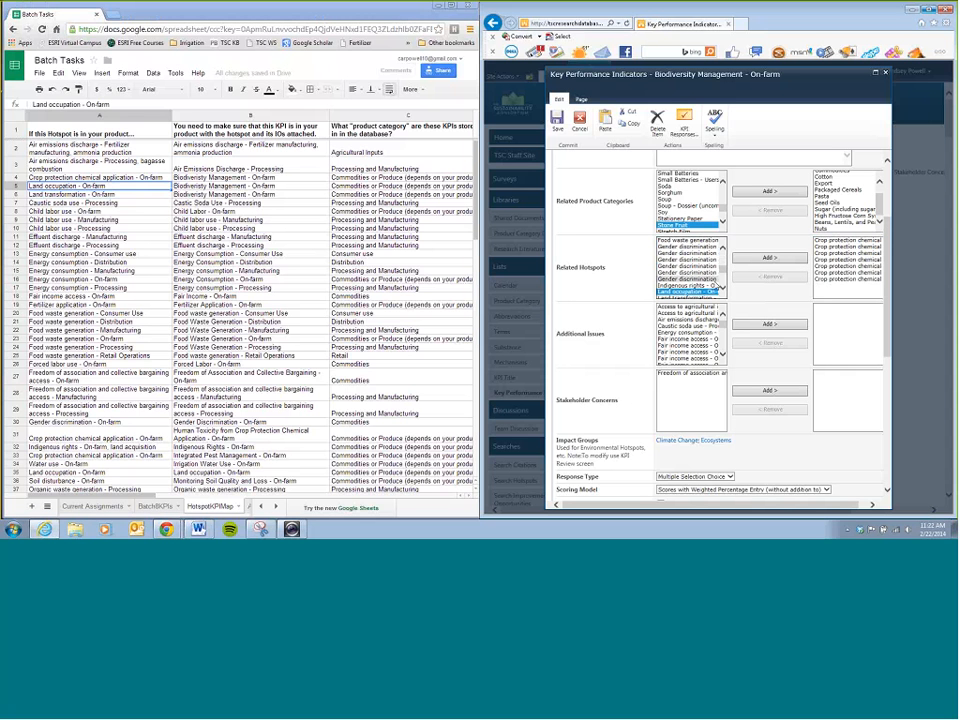
left_click(722, 286)
left_click(722, 286)
left_click(722, 286)
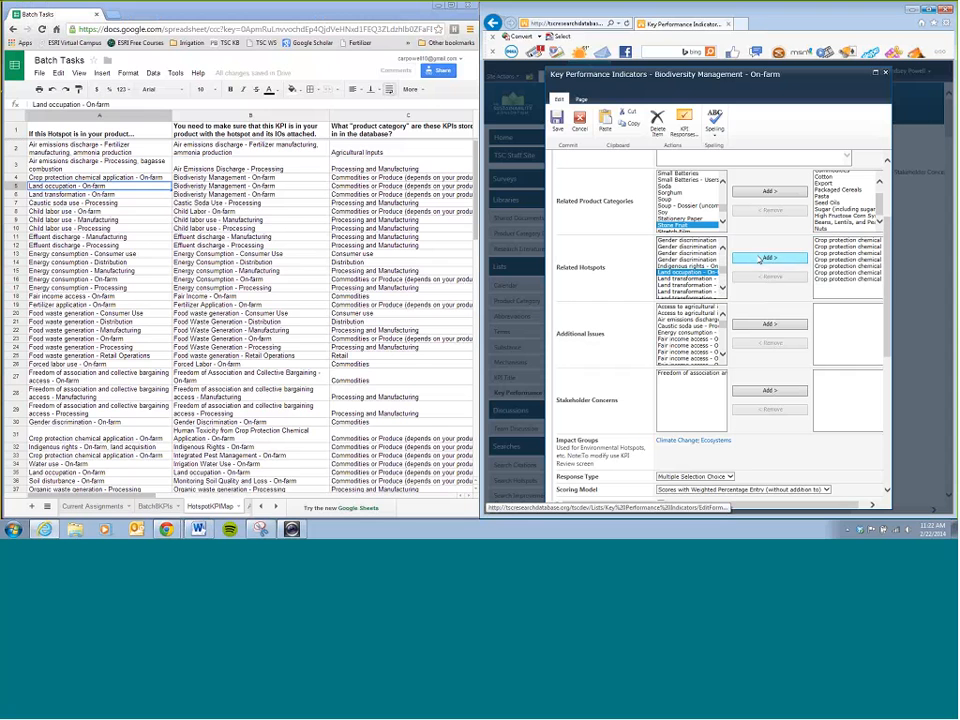
left_click(763, 258)
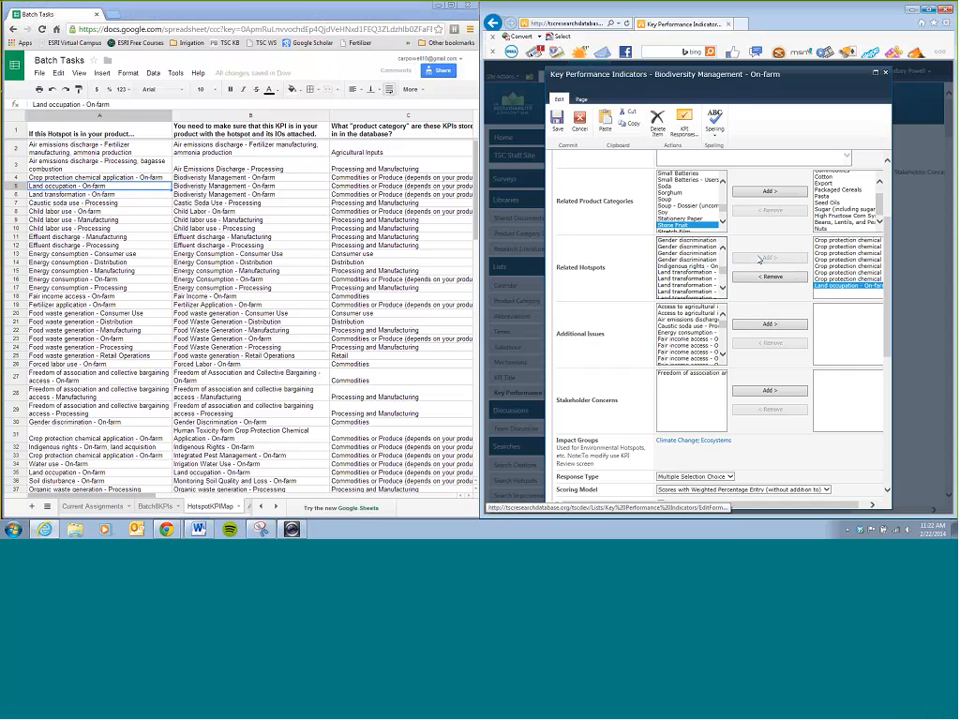
Add Land occupation - On-farm to the KPI's Additional Issues
left_click(688, 326)
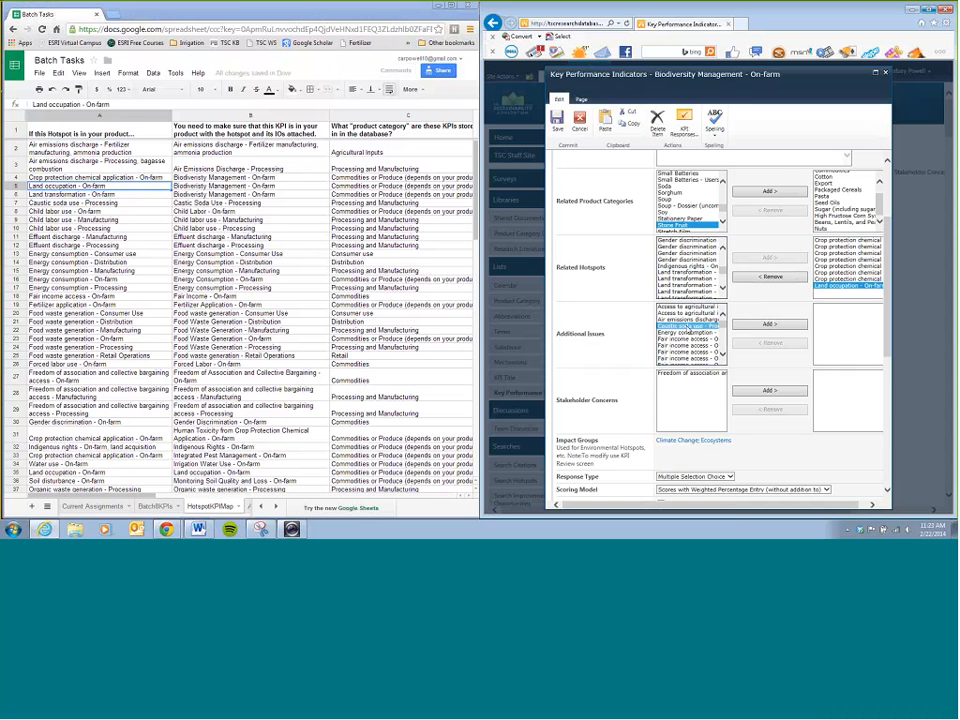
key("l")
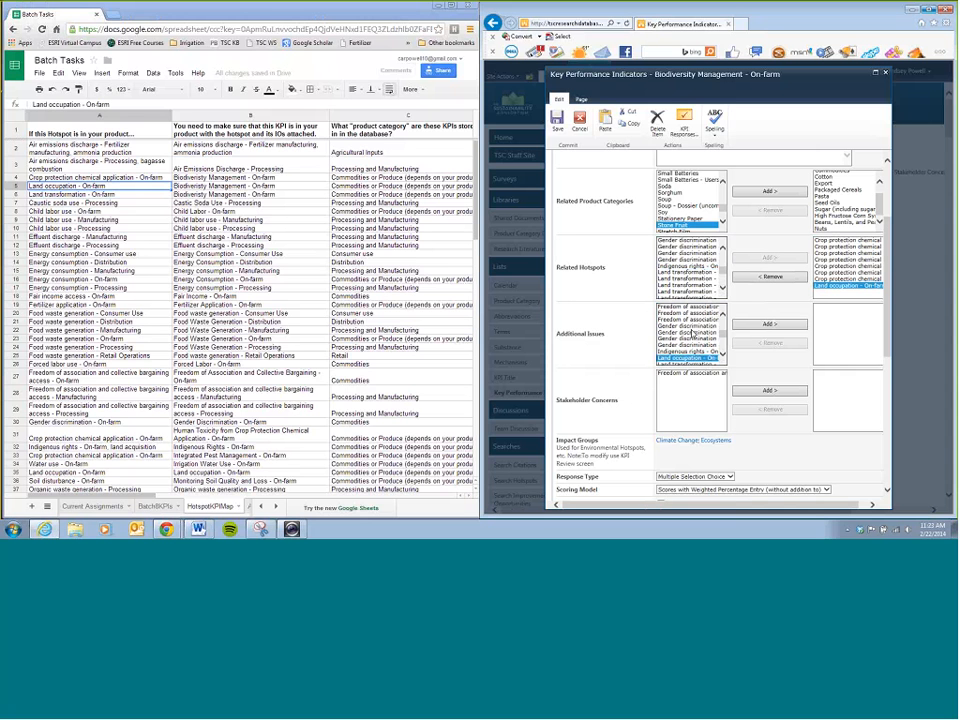
left_click(721, 356)
left_click(721, 356)
left_click(721, 356)
left_click(744, 326)
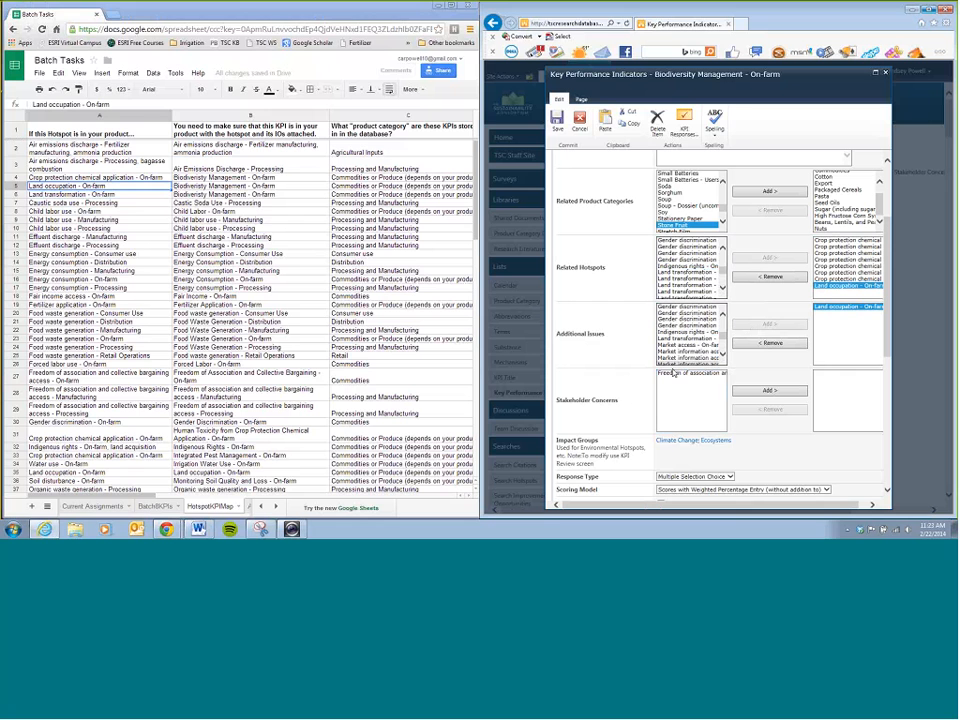
Add all Land transformation - On-farm entries to the KPI's Related Hotspots, following the next row of the mapping sheet
left_click(45, 195)
scroll(705, 280, "down", 1)
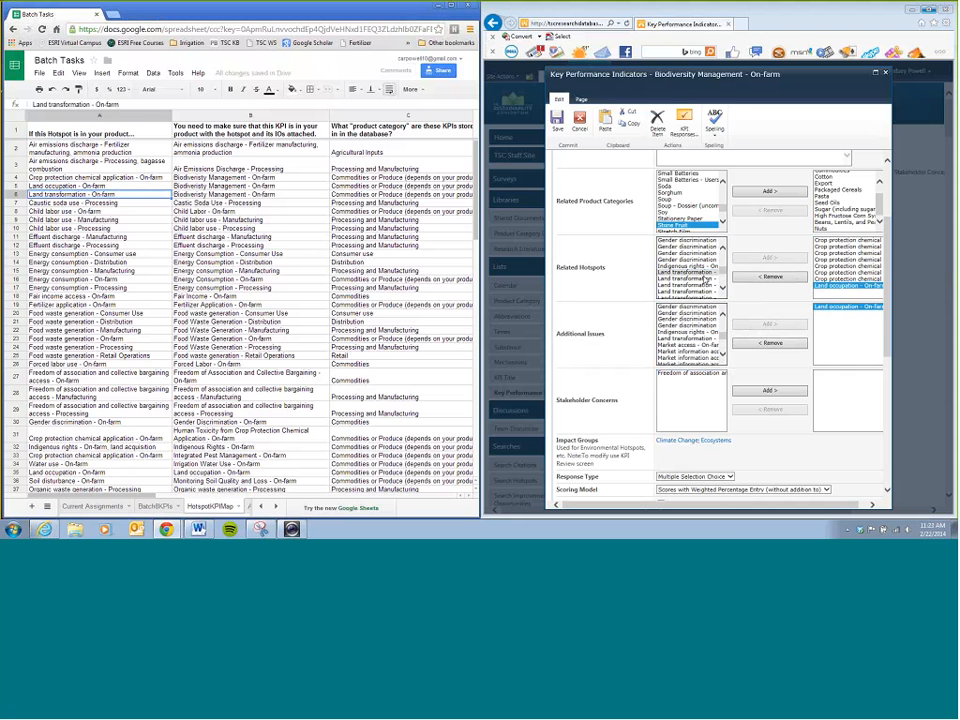
left_click(723, 288)
left_click(723, 288)
left_click(723, 288)
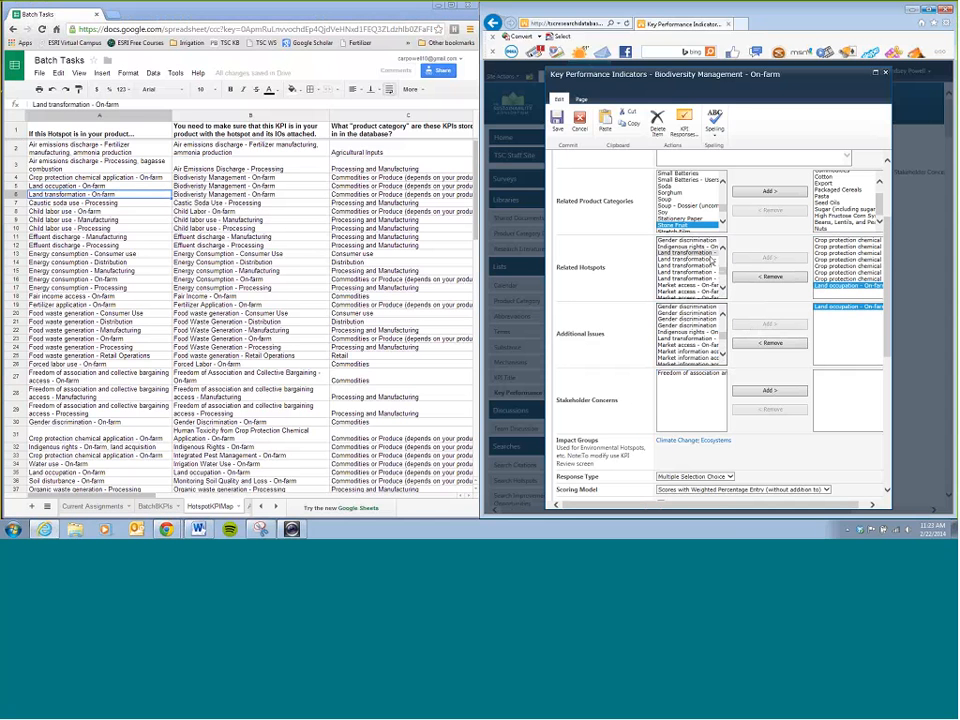
left_click(700, 253)
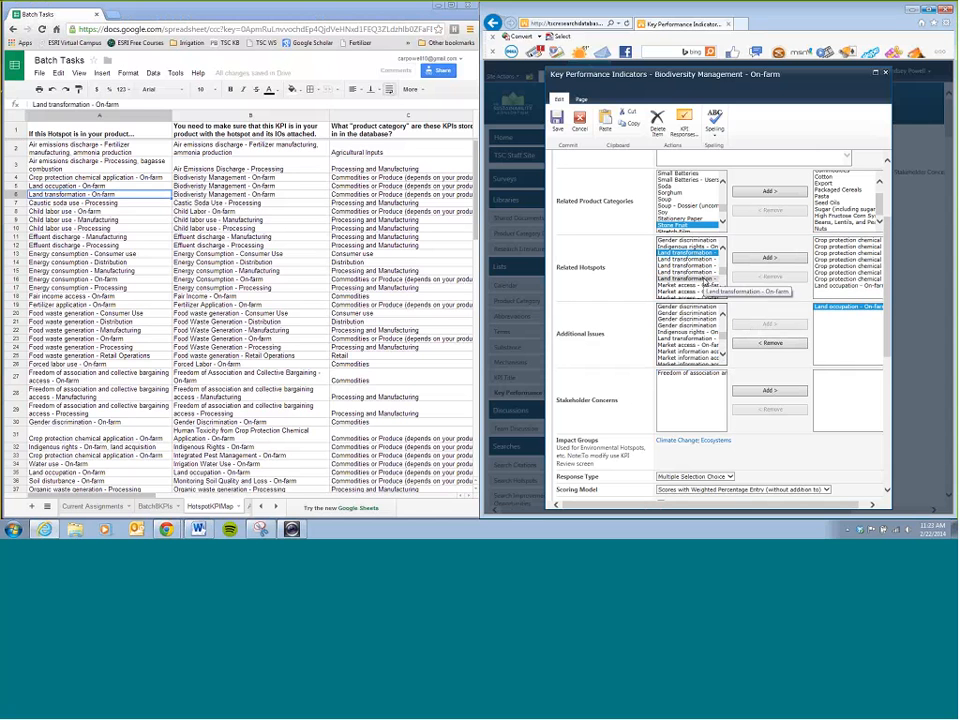
left_click(704, 279, "shift")
left_click(765, 259)
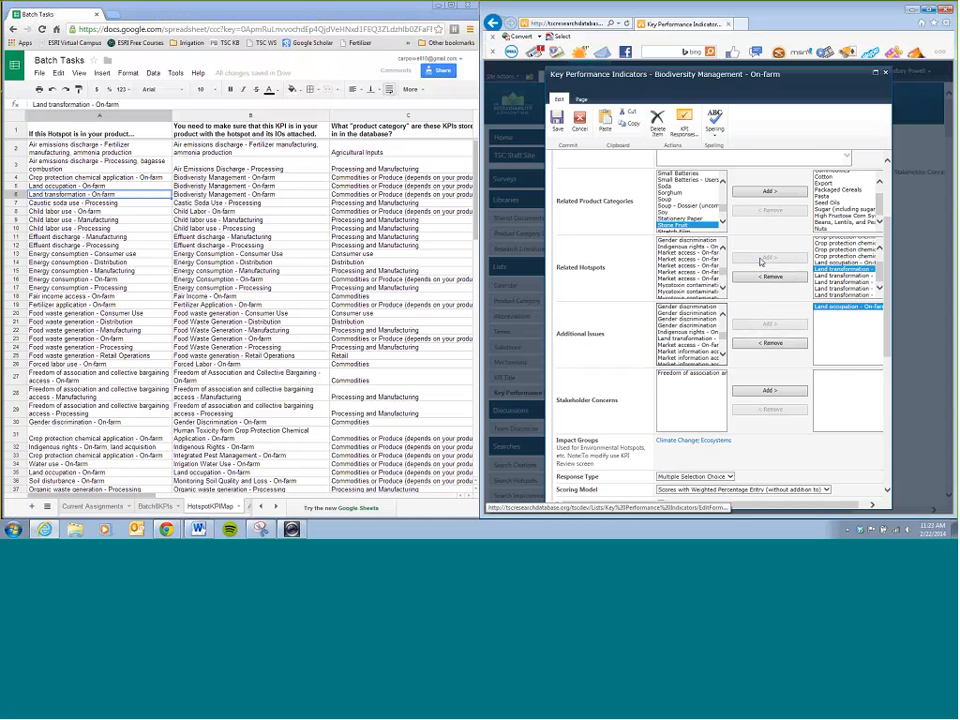
Add Land transformation - On-farm to the KPI's Additional Issues and save the KPI
left_click(690, 340)
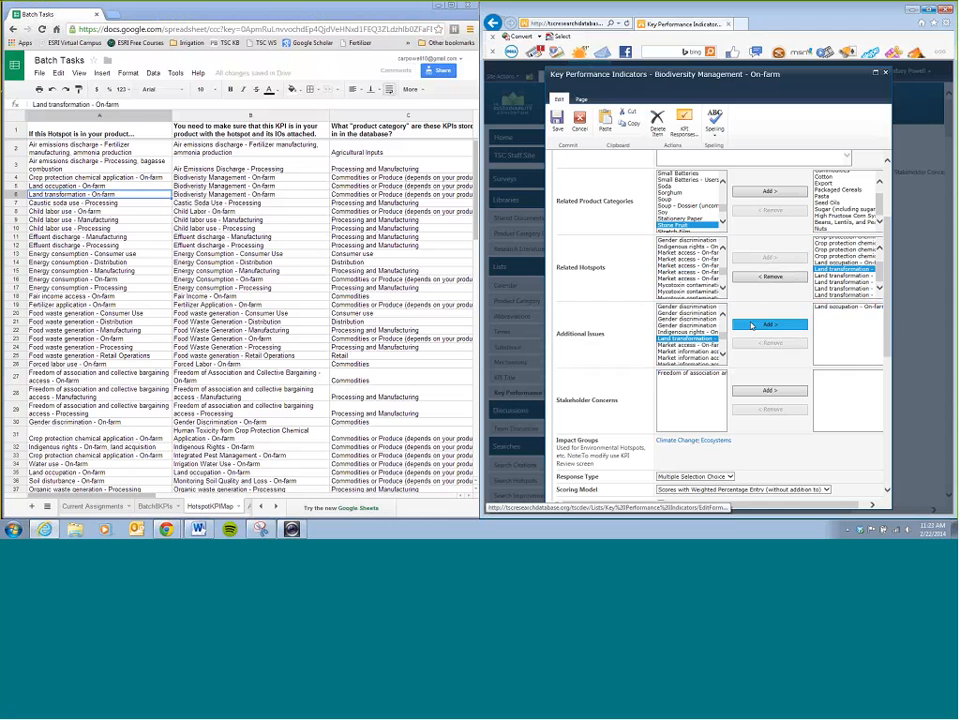
left_click(754, 325)
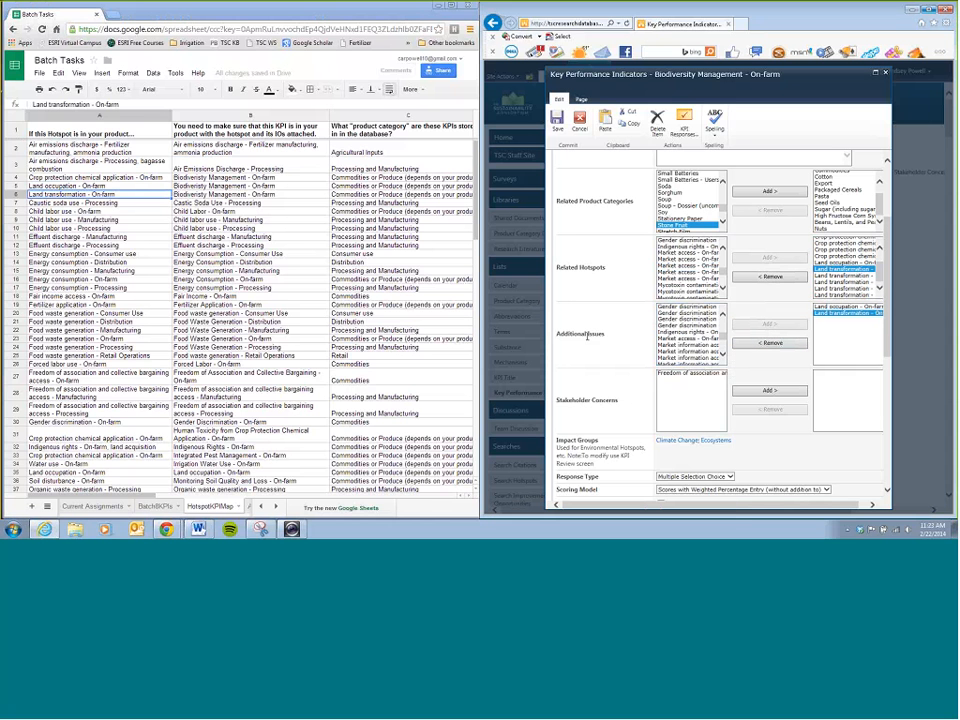
mouse_move(887, 228)
left_mouse_down()
mouse_move(888, 245)
mouse_move(888, 229)
left_mouse_up()
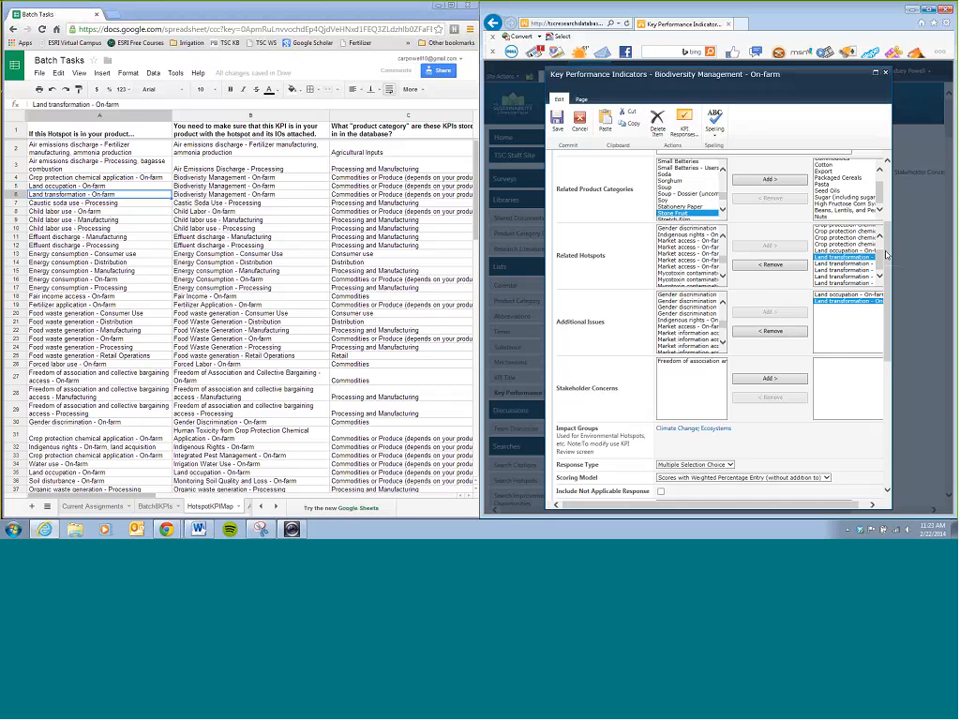
left_click_drag(890, 252, 889, 360)
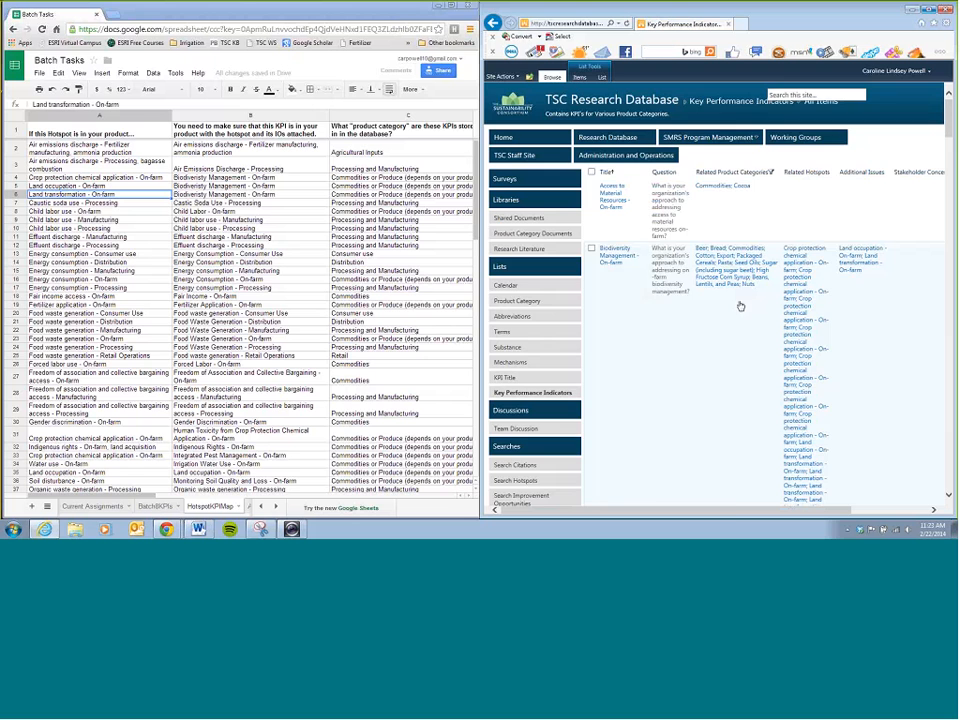
Open the KPI review of Biodiversity Management - On-farm and add all available improvement opportunities to it
left_click(611, 261)
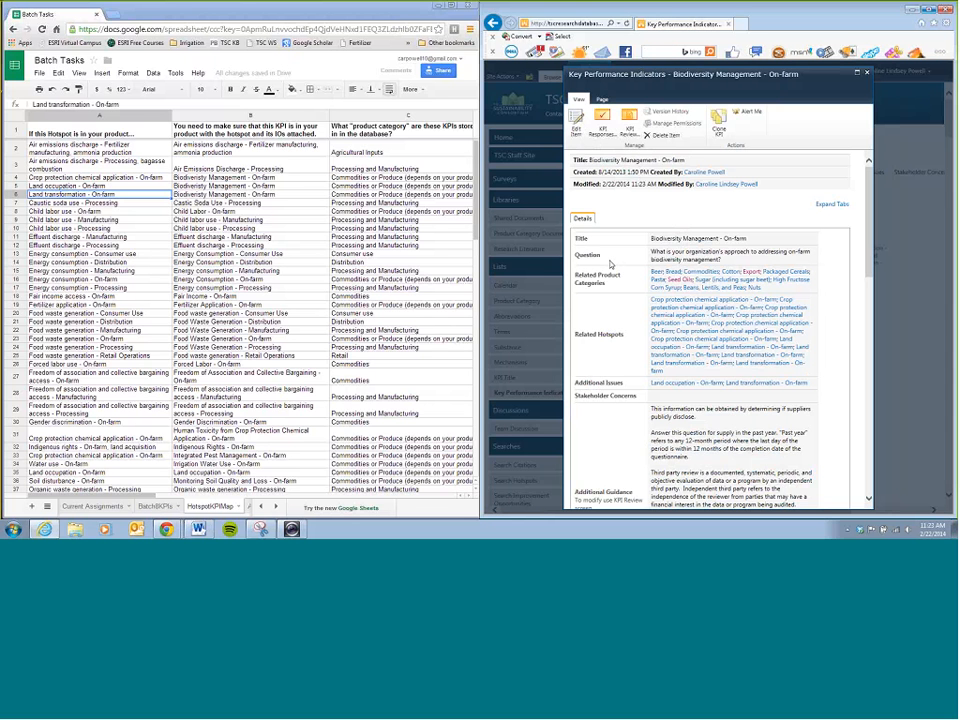
left_click(627, 128)
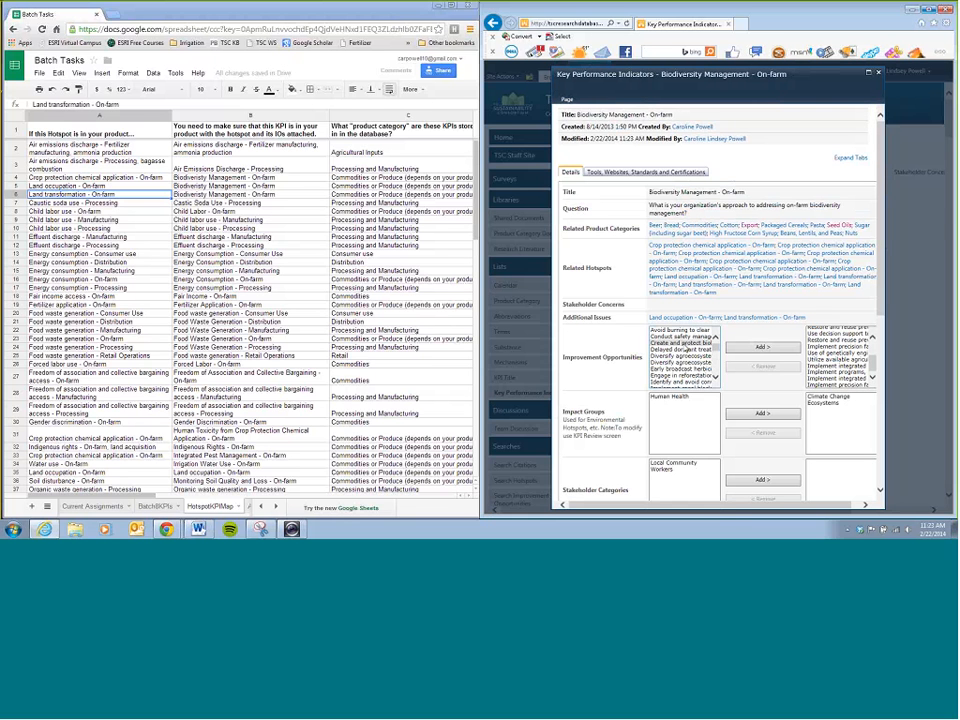
scroll(690, 345, "down", 5)
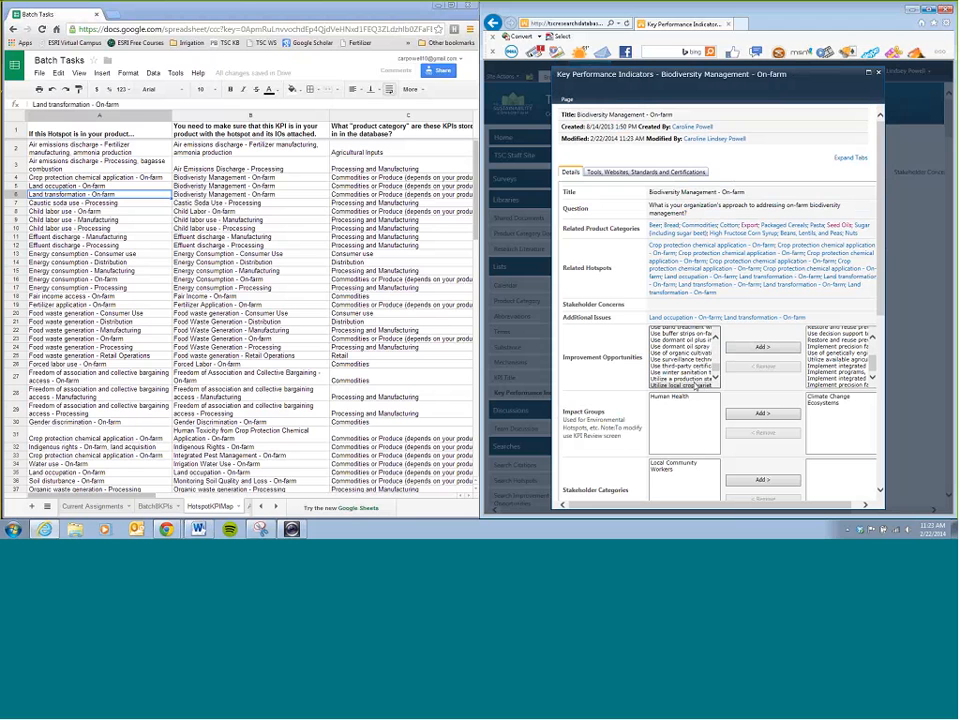
left_click(692, 386)
left_click_drag(717, 371, 719, 332)
left_click(690, 331, "shift")
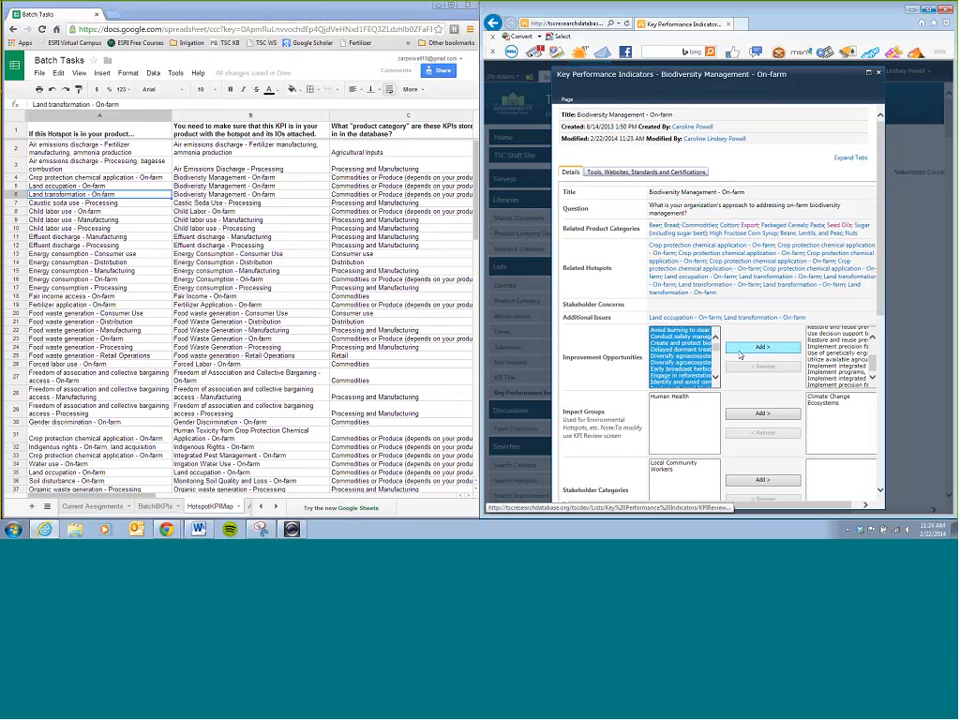
left_click(740, 351)
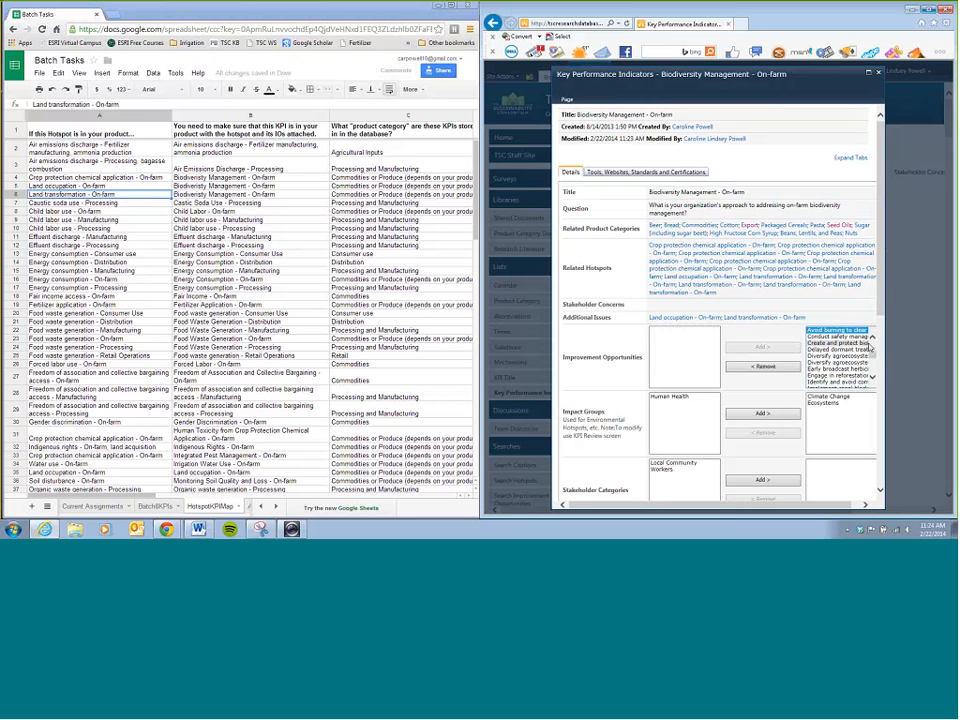
Remove the "Mapping supply chain agricultural land-use" entry from the KPI's selected improvement opportunities
left_click(848, 357)
key("m")
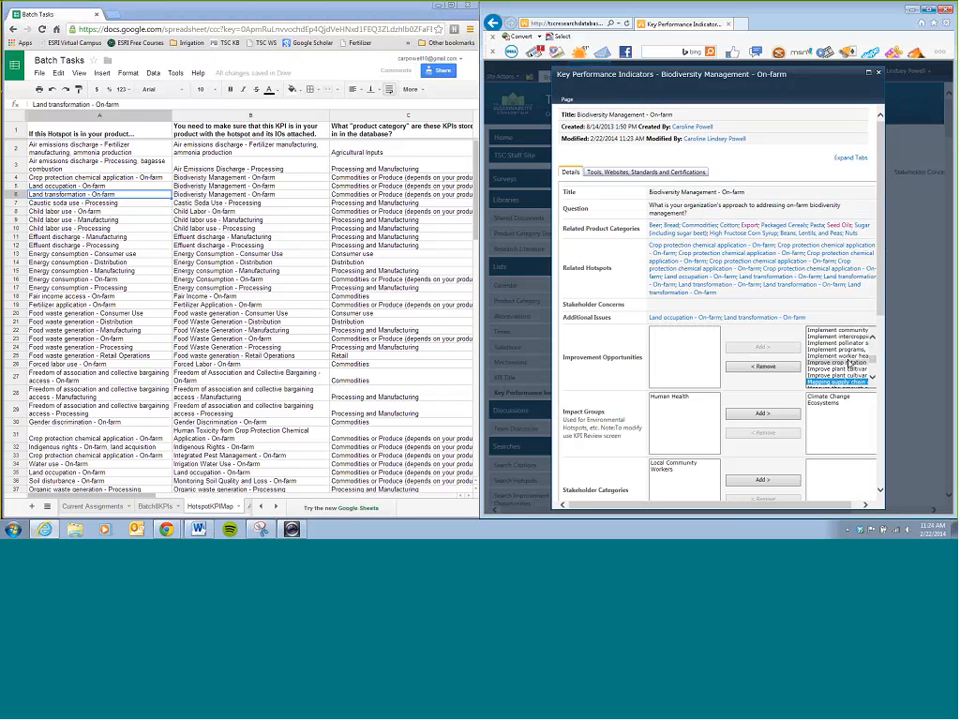
scroll(850, 362, "down", 1)
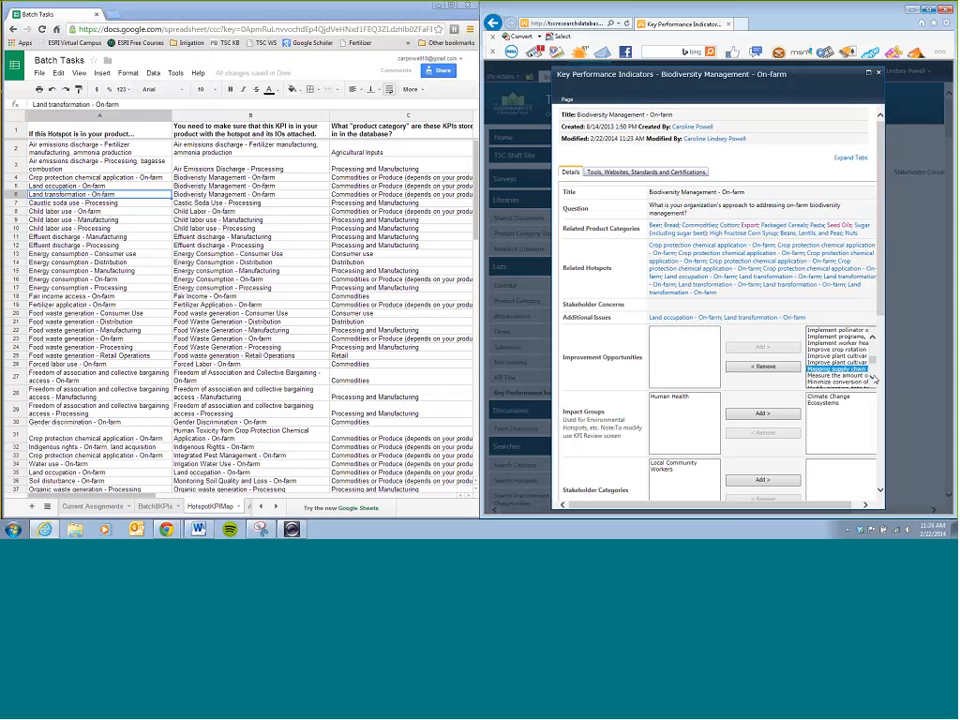
left_click(790, 369)
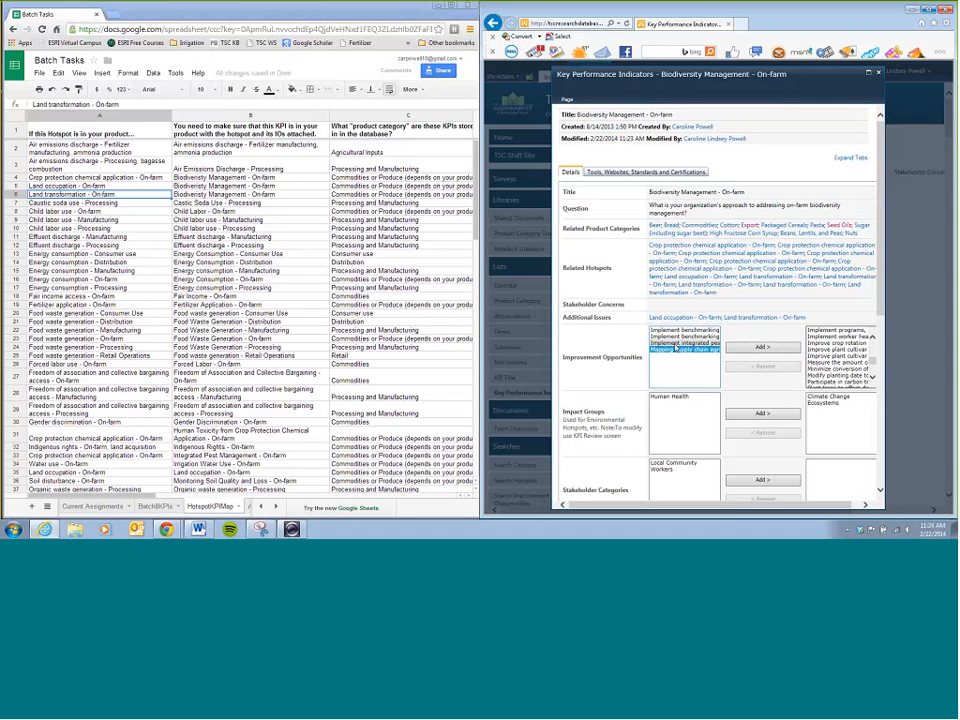
Add the two "Implement benchmarking" entries and the "Implement integrated" entry back to the improvement opportunities and save the KPI review
left_click(696, 333)
left_click(696, 344)
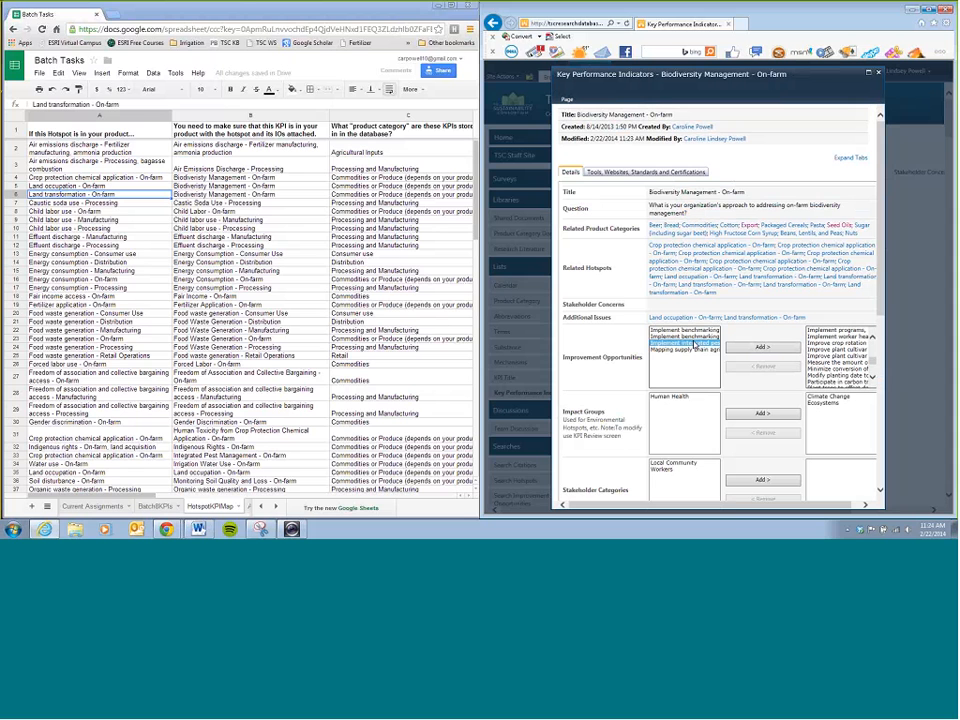
left_click(684, 330, "shift")
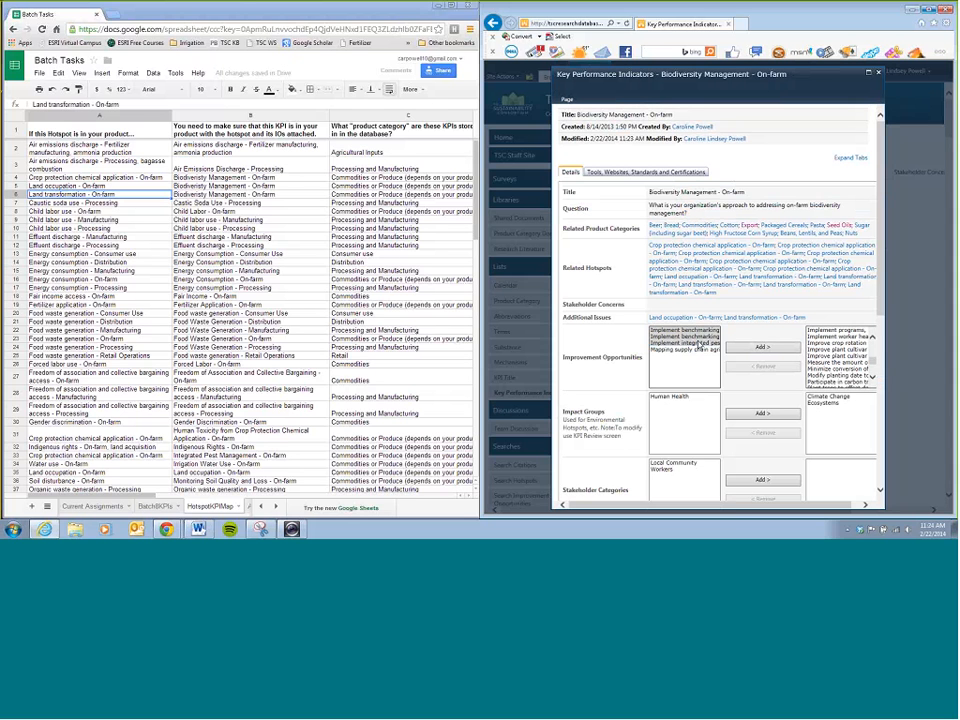
left_click(737, 348)
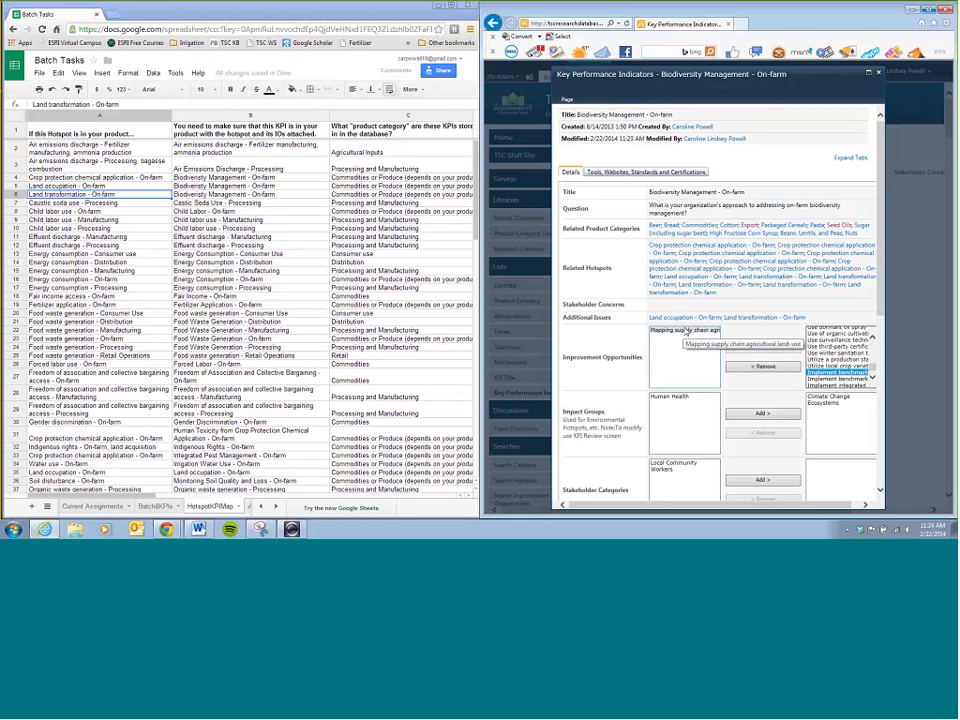
left_click_drag(880, 220, 886, 352)
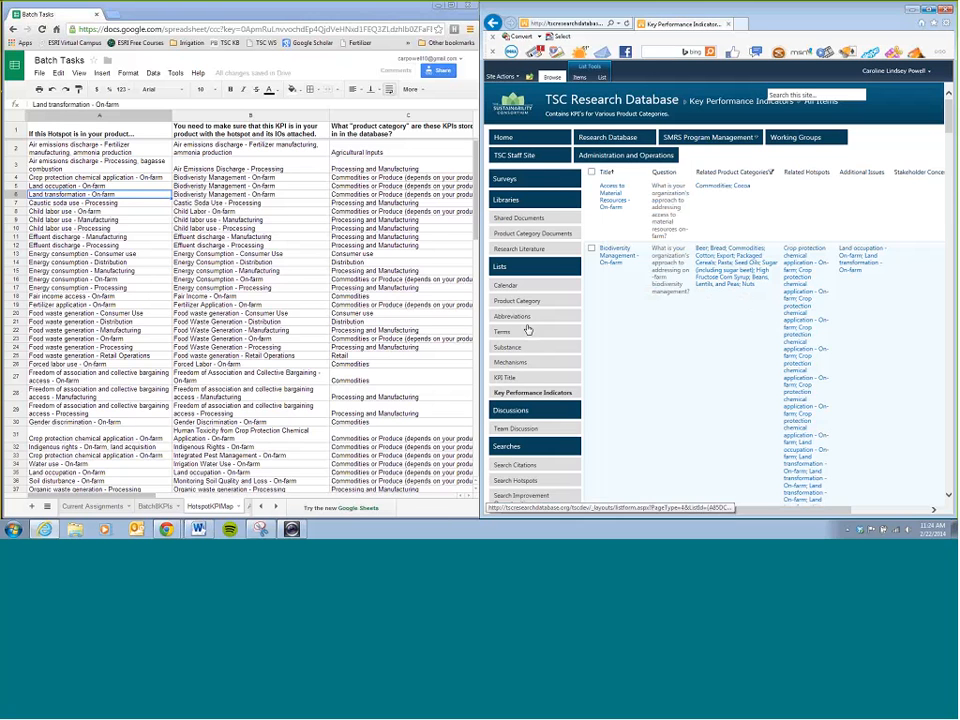
Select the Biodiversity Management - On-farm row in the Batch8KPIs sheet and filter the database's Key Performance Indicators by the Produce product category
left_click(156, 506)
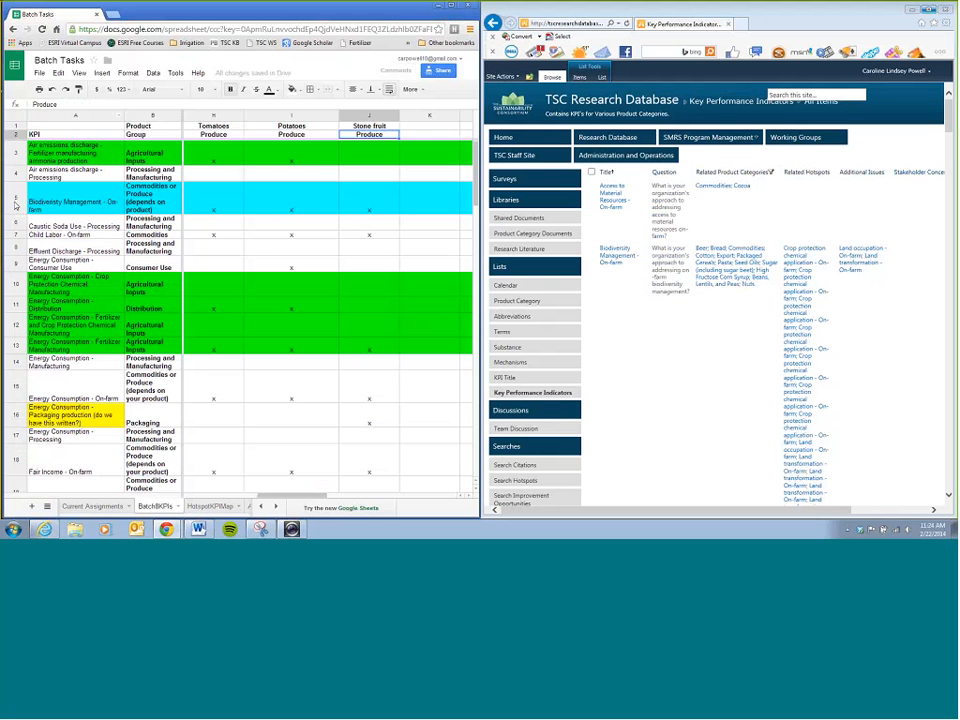
left_click(15, 205)
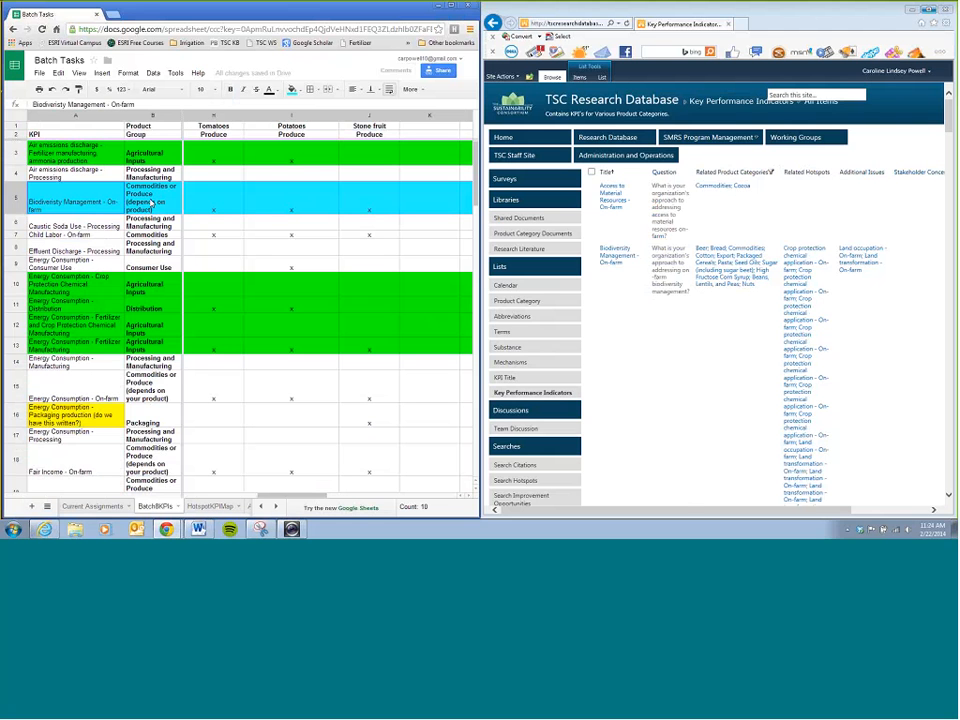
left_click(776, 175)
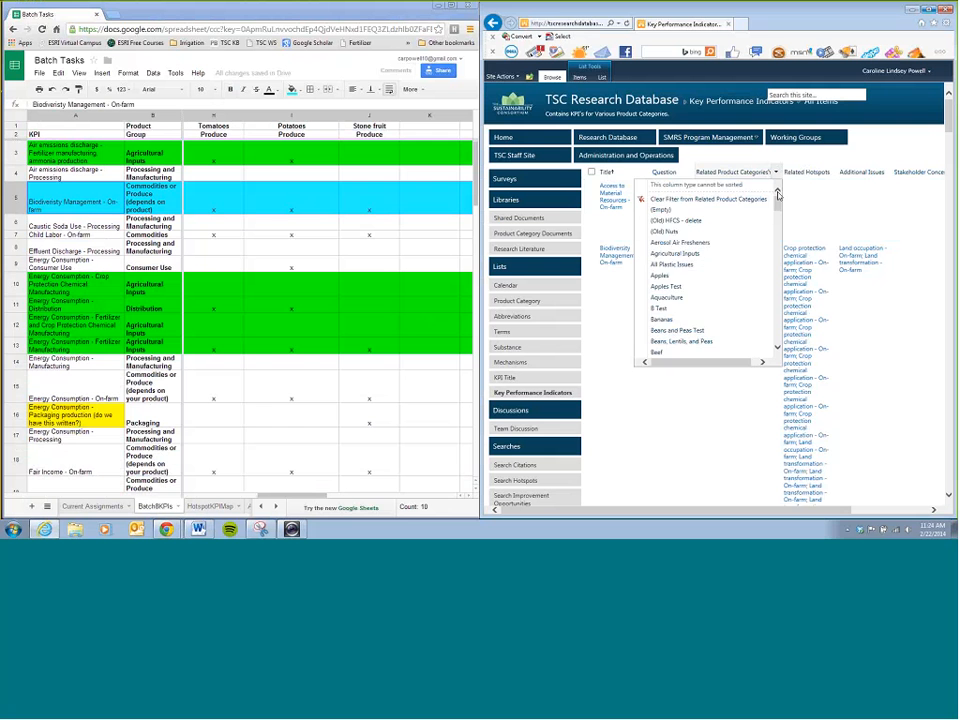
left_click_drag(778, 192, 772, 312)
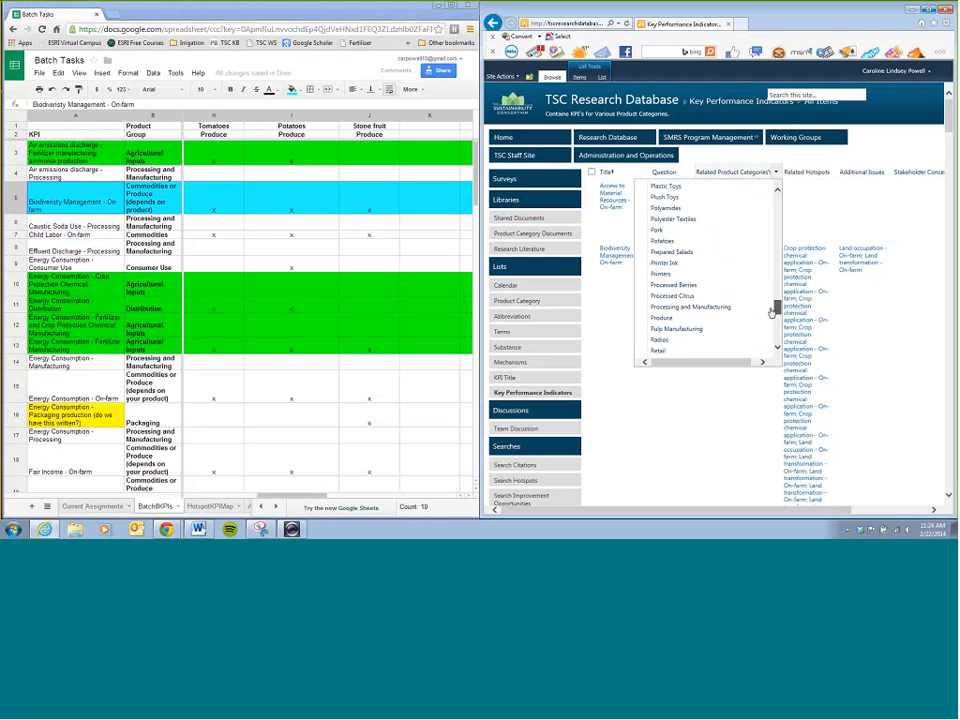
left_click(661, 317)
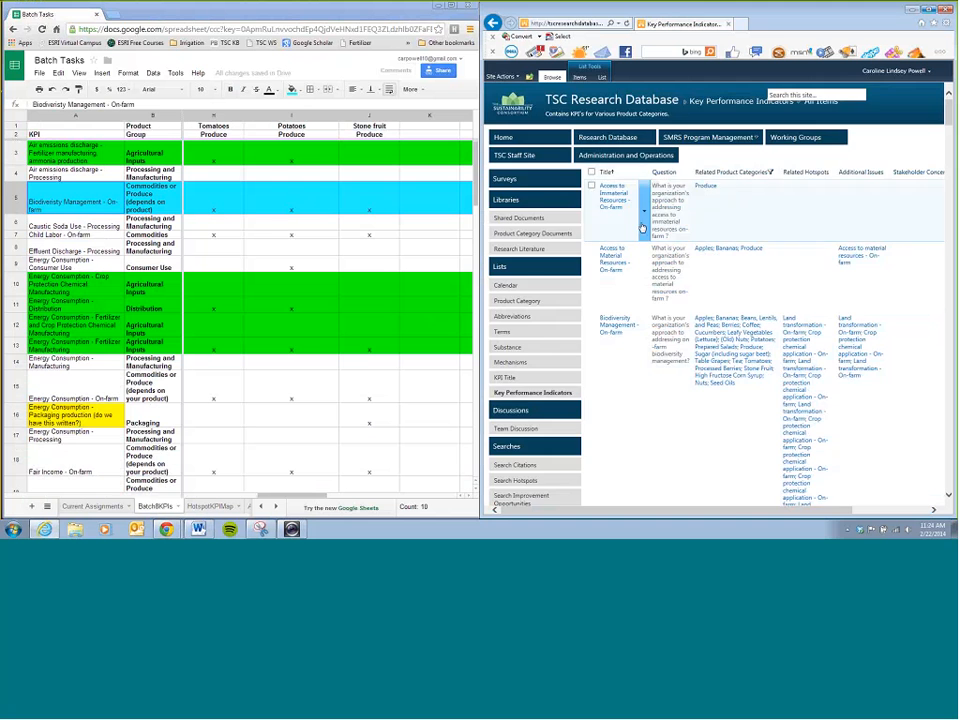
Open the Produce version of the Biodiversity Management - On-farm KPI for editing
scroll(636, 277, "down", 1)
scroll(636, 277, "down", 1)
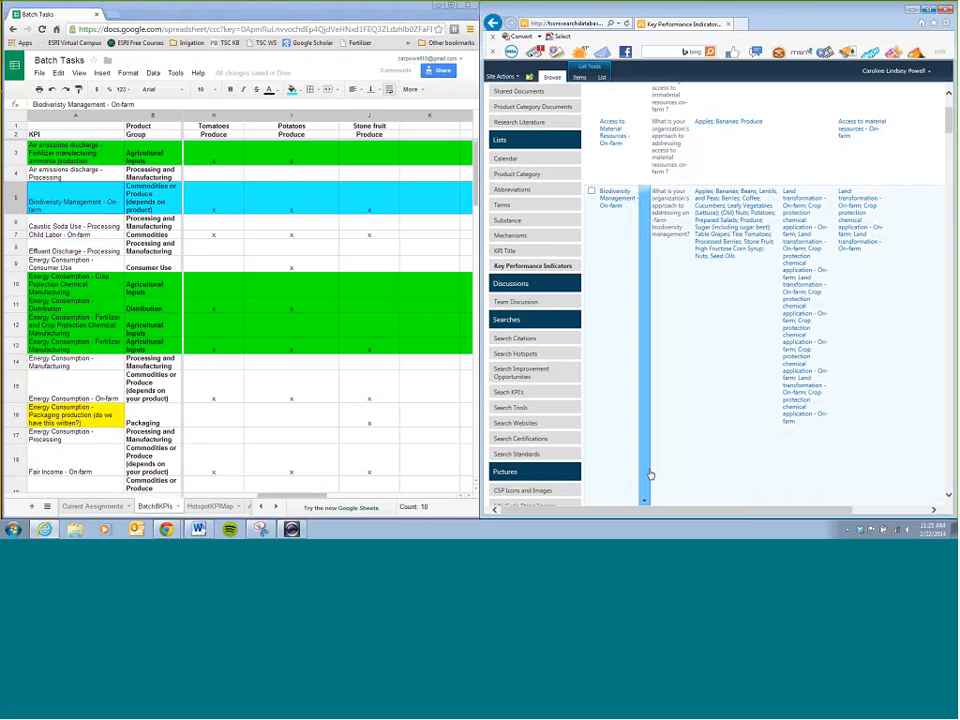
left_click(644, 499)
left_click(605, 467)
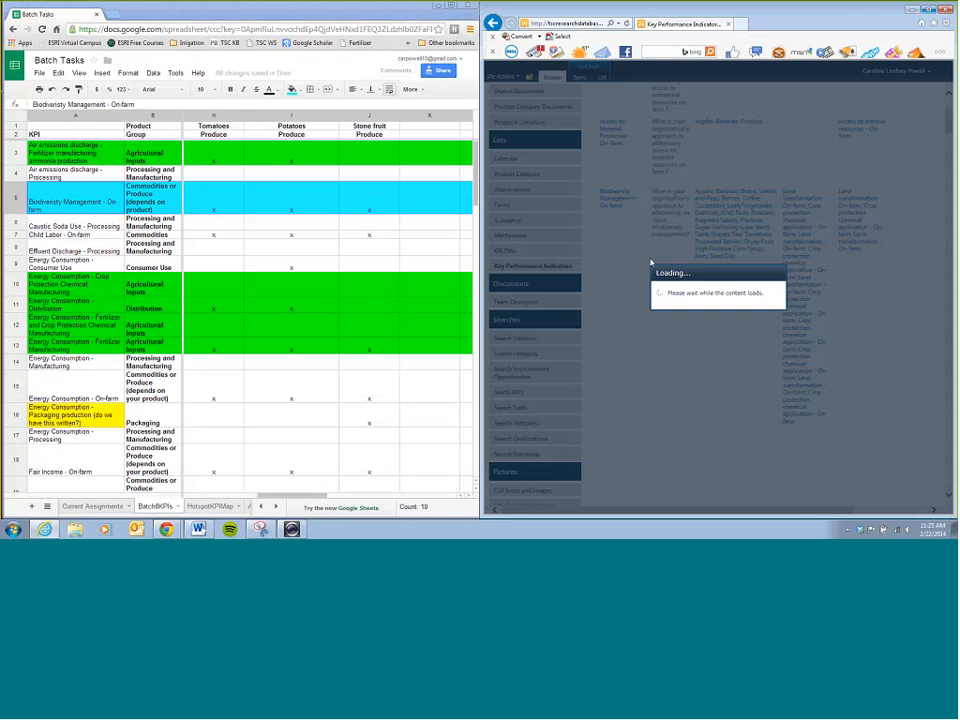
Check the Seed oils product group in the spreadsheet and remove Seed Oils from the Produce KPI's related product categories
left_click_drag(303, 497, 200, 499)
left_click(207, 195)
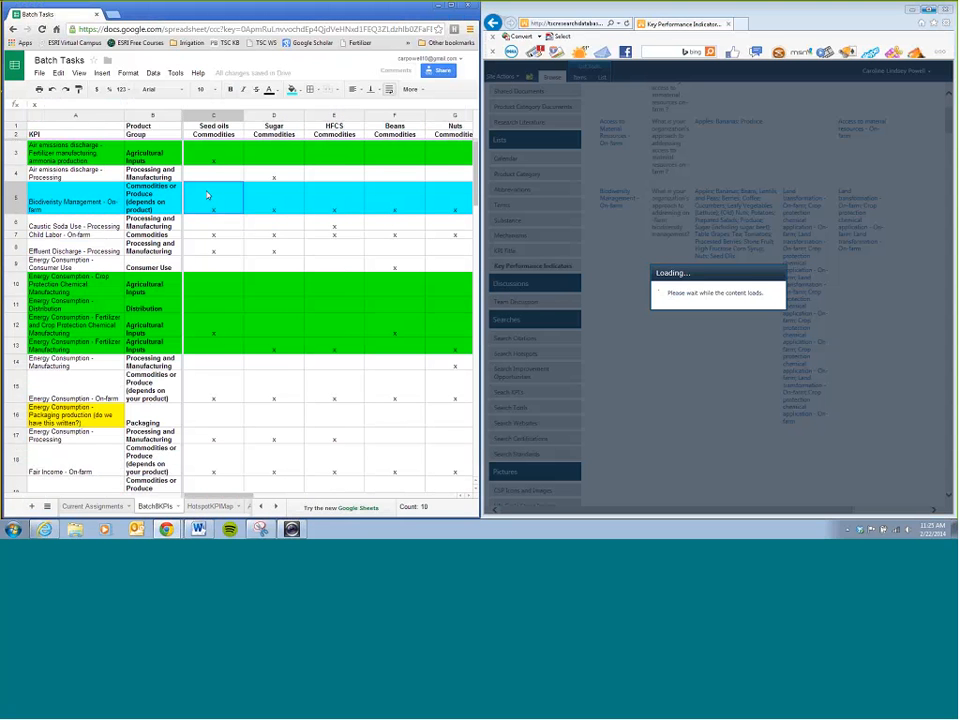
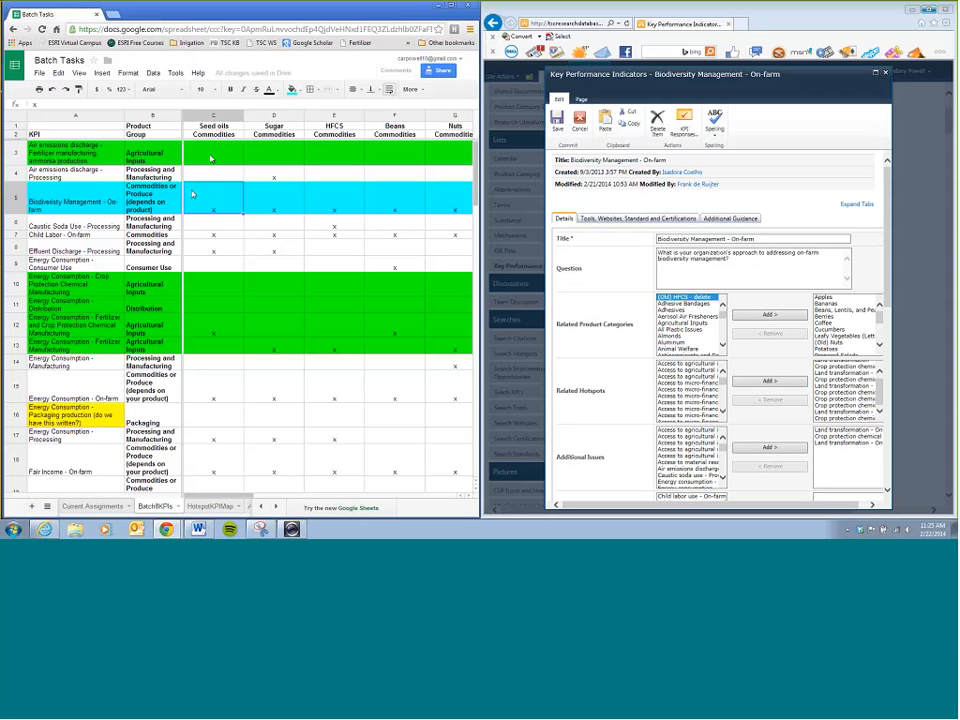
left_click(214, 127)
left_click(214, 134)
left_click(211, 198)
left_click(680, 344)
key("s")
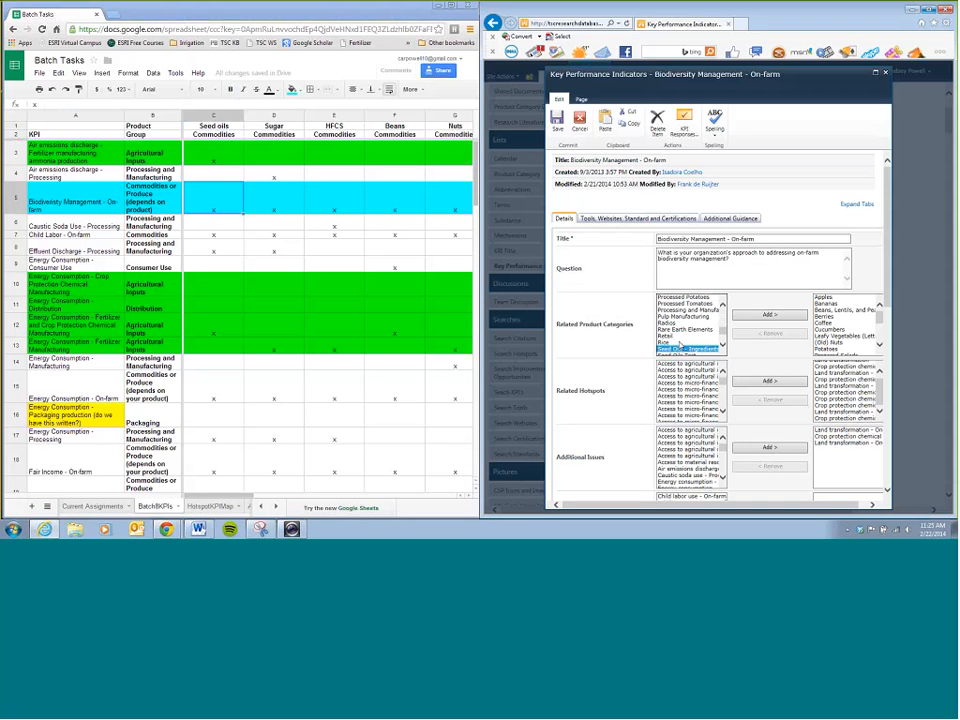
scroll(680, 344, "down", 1)
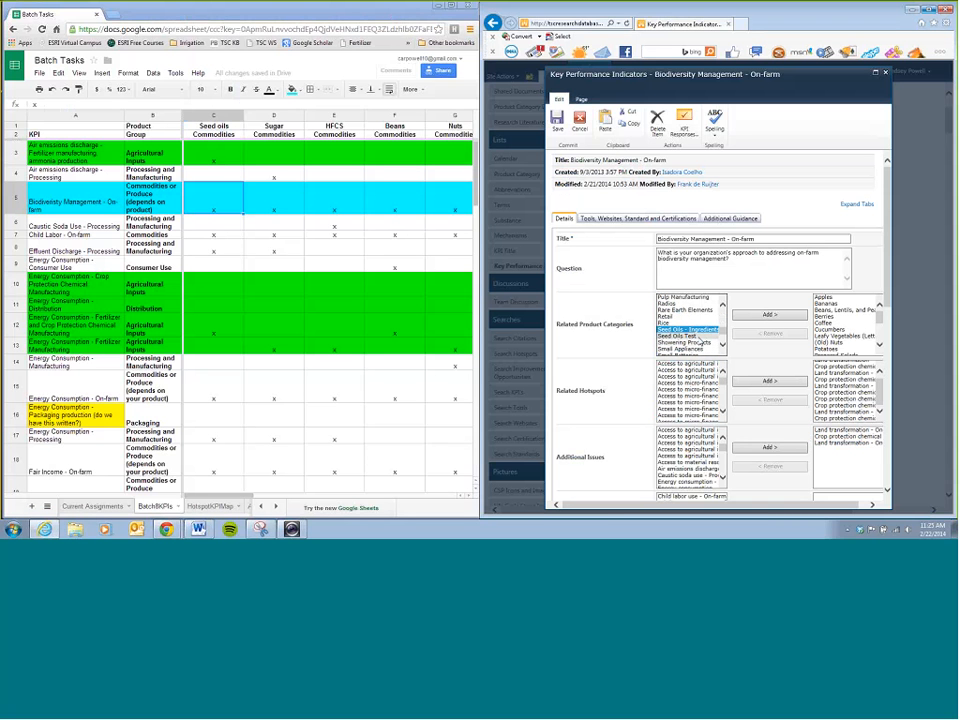
left_click(839, 325)
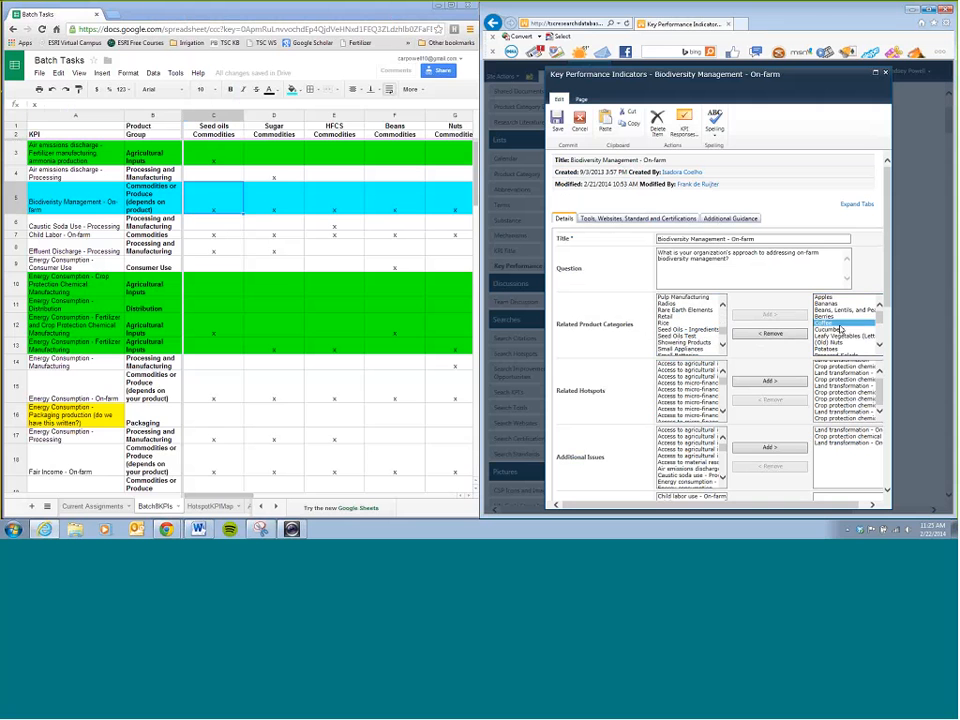
key("s")
key("s")
key("s")
left_click(715, 343)
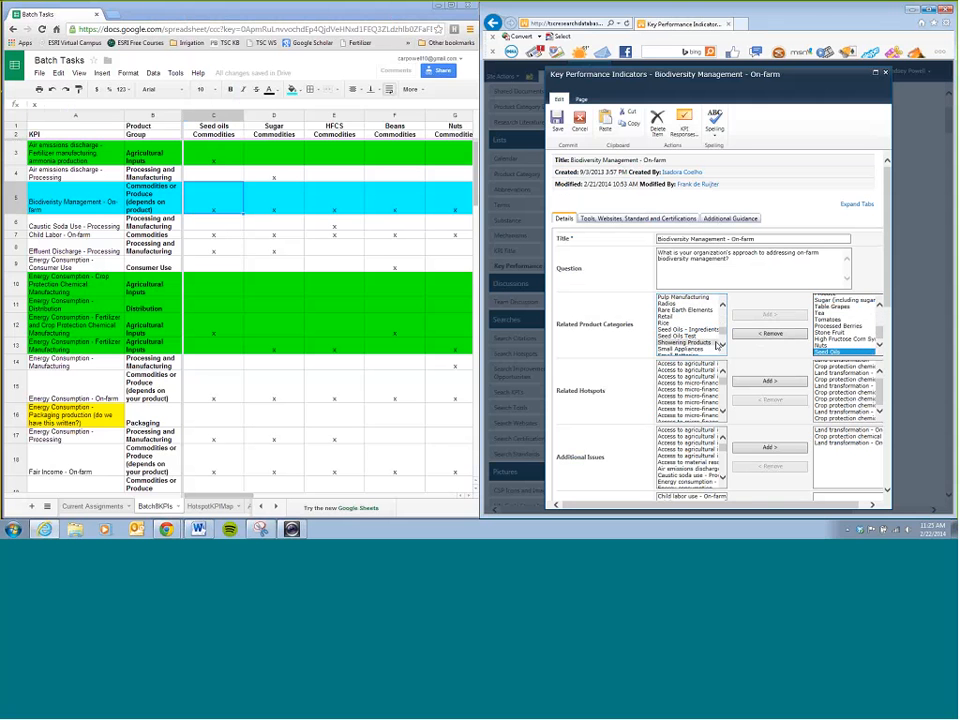
left_click(792, 335)
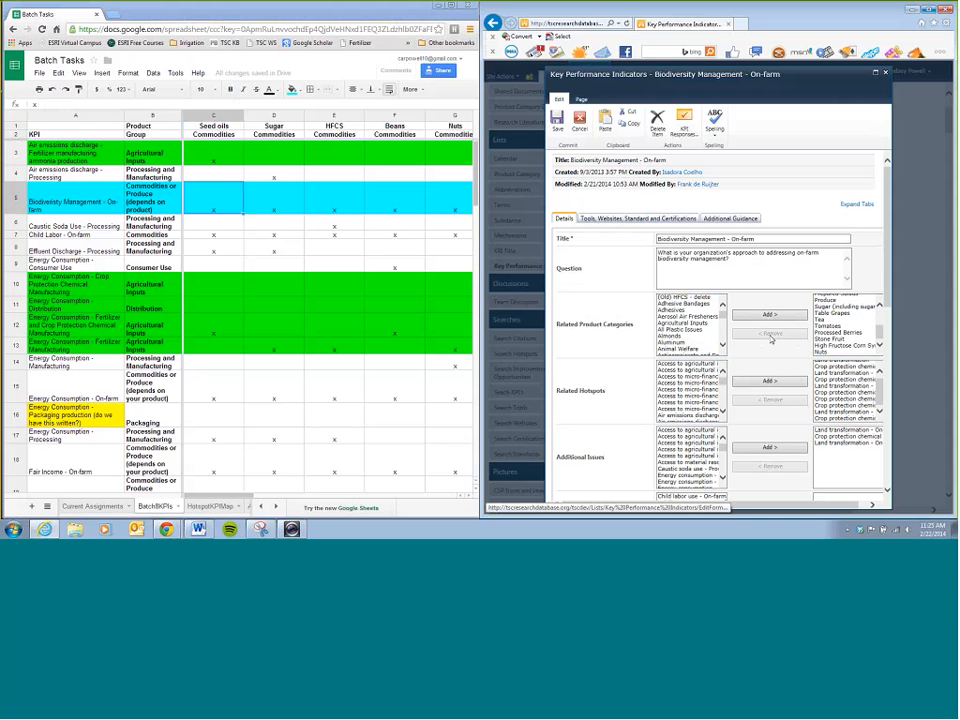
Remove the Sugar (including sugar beet) category from the KPI's related product categories, matching its Commodities group in the spreadsheet
left_click(262, 203)
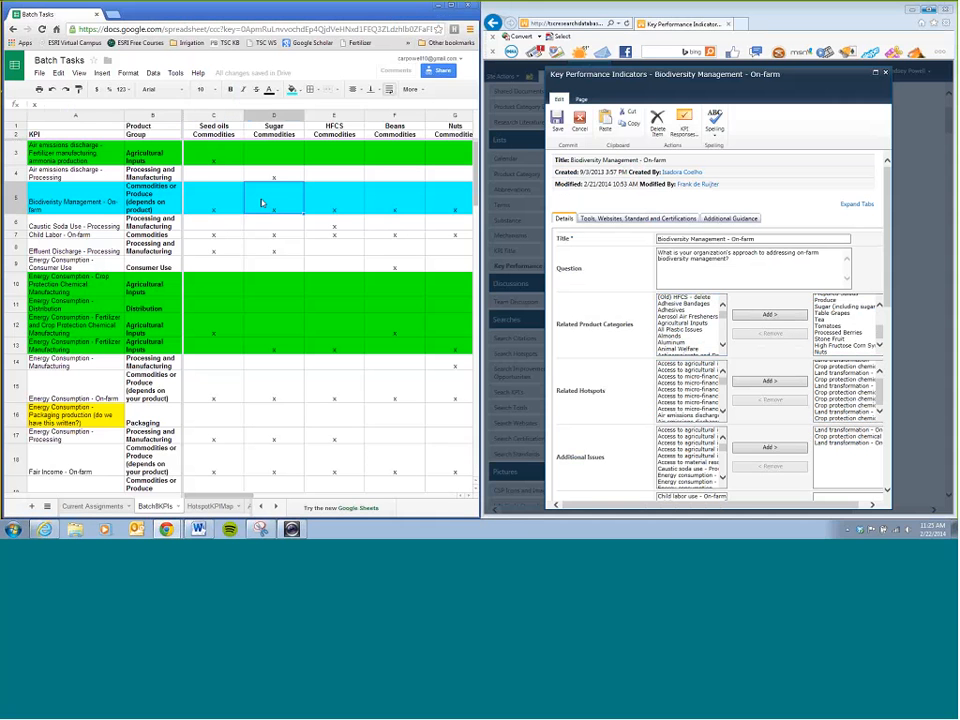
left_click(830, 339)
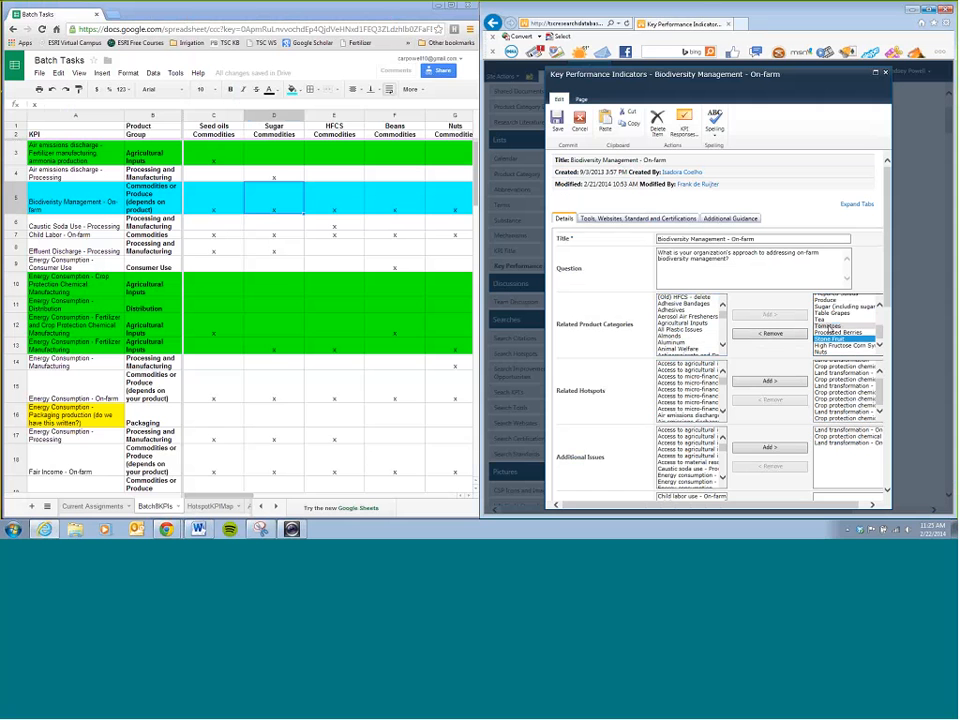
left_click(832, 307)
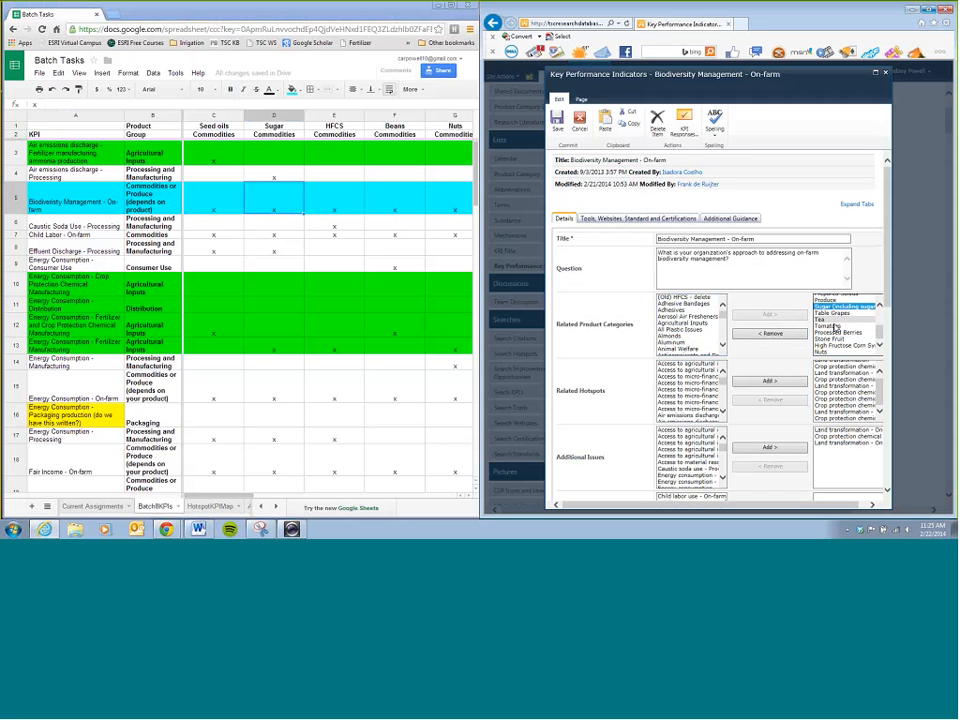
left_click(778, 334)
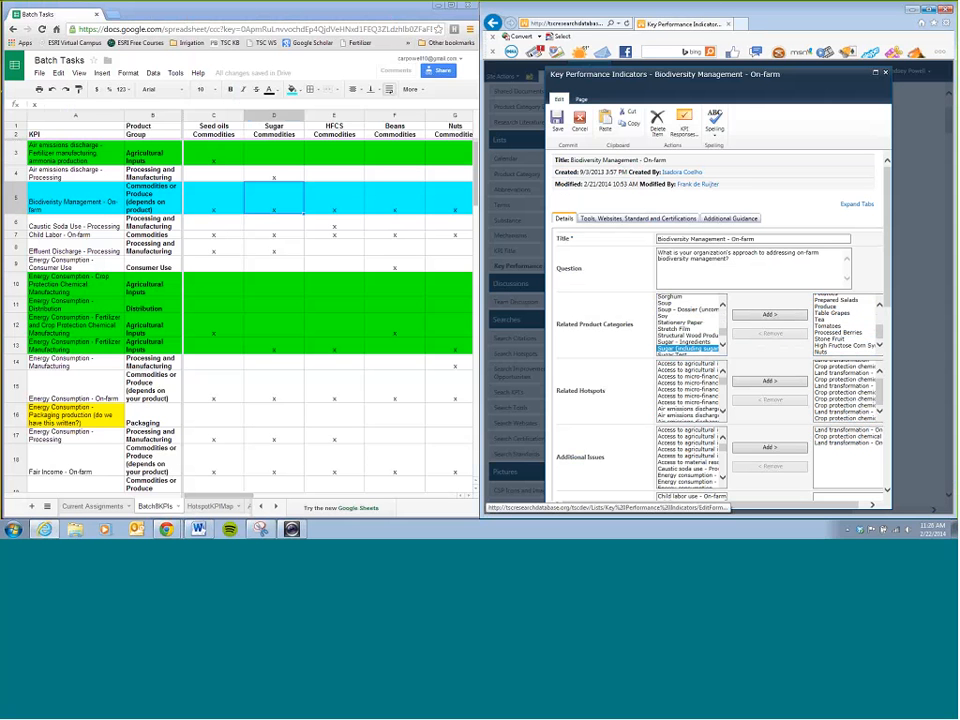
Remove High Fructose Corn Syrup from the Produce KPI's related product categories, matching the HFCS column in the spreadsheet
left_click(329, 190)
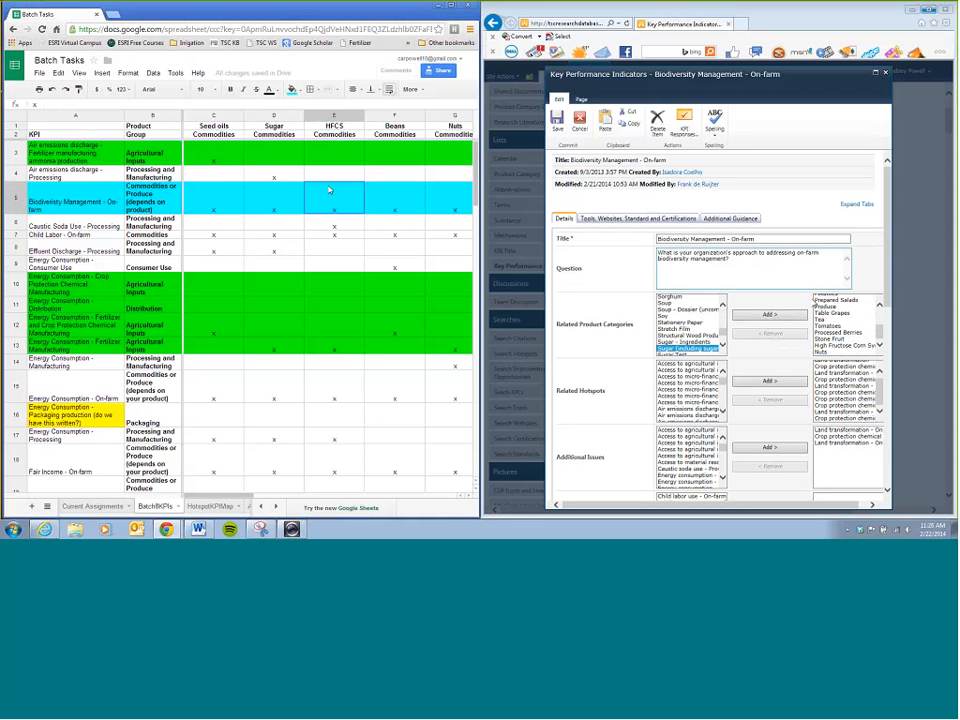
left_click(694, 322)
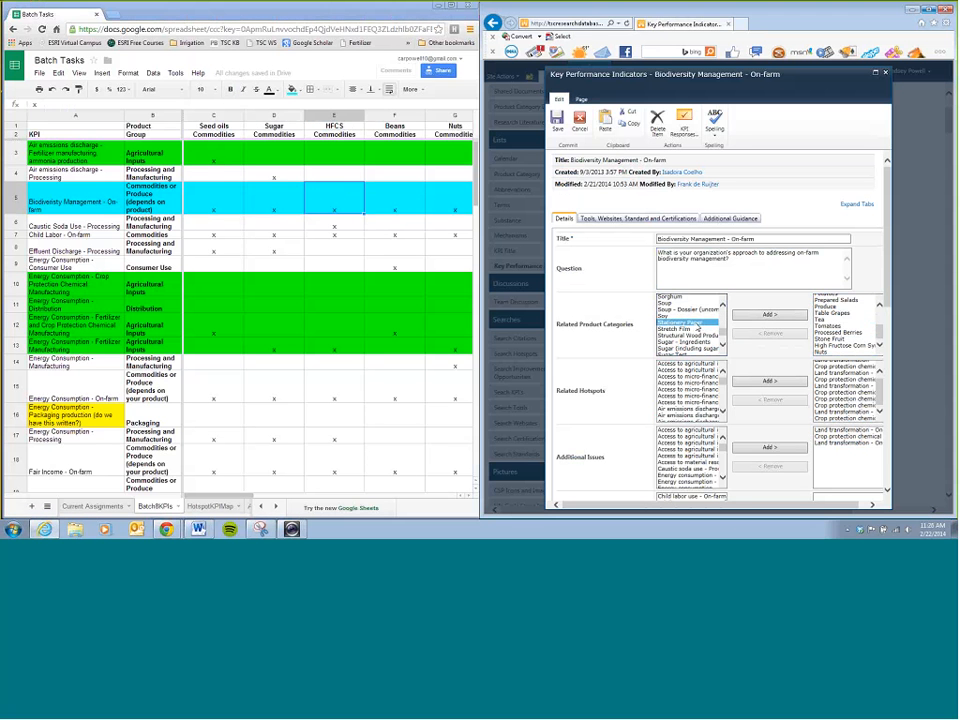
type("hi")
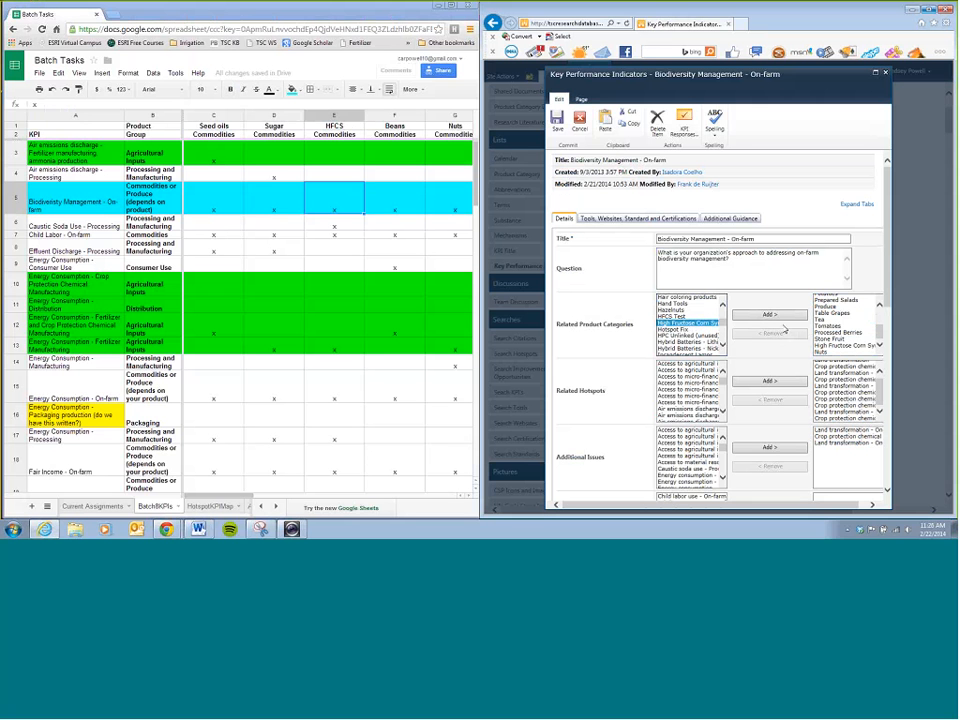
double_click(707, 331)
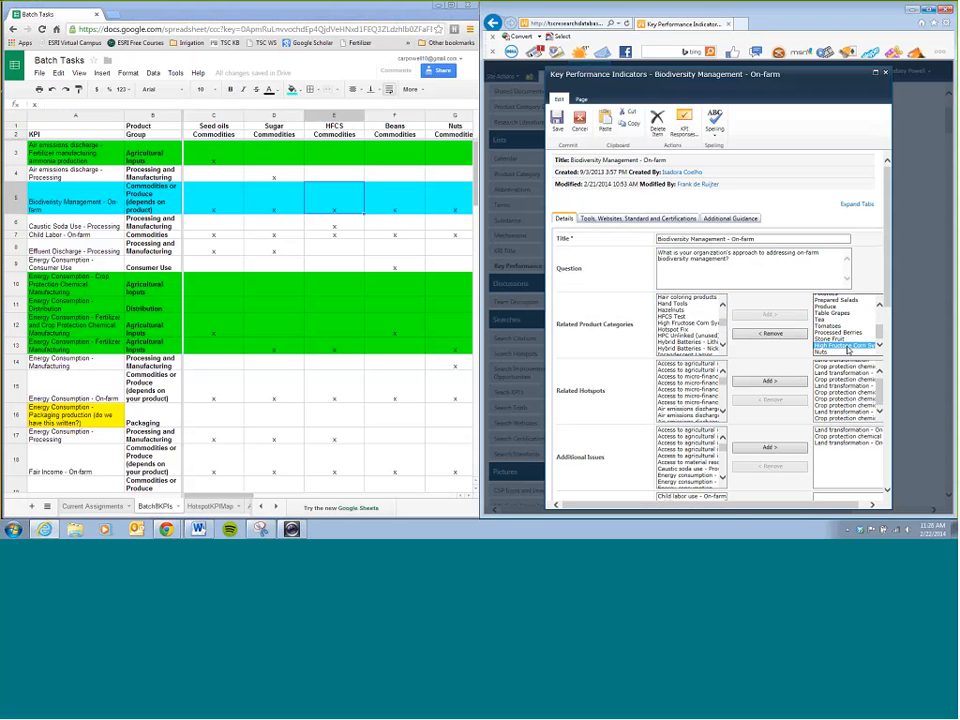
left_click(787, 335)
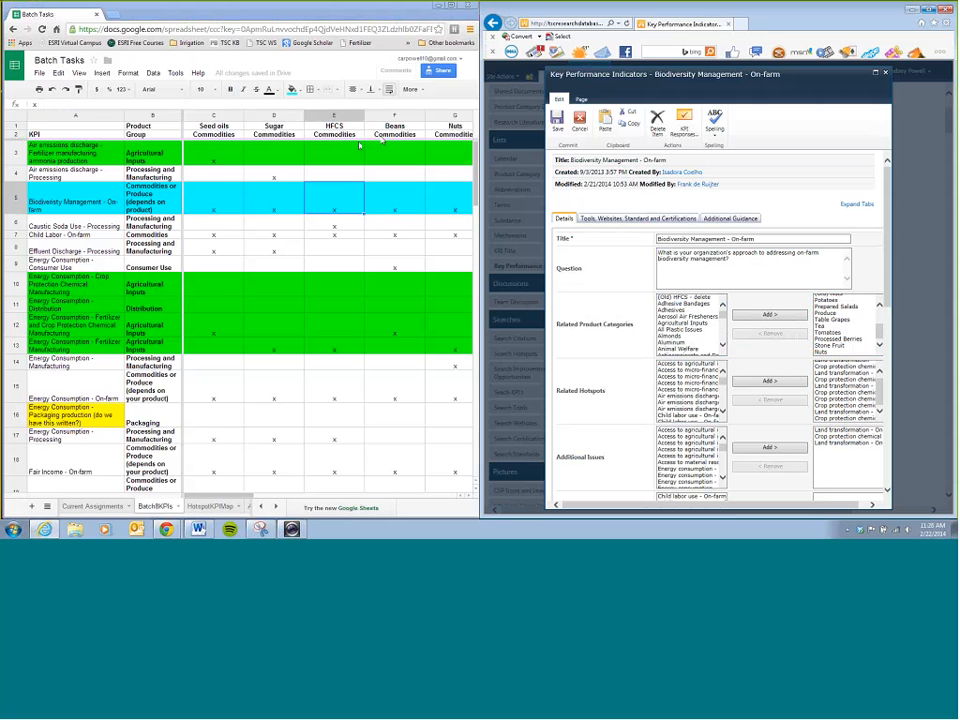
Remove Beans, Lentils, and Peas from the Produce KPI's related product categories
left_click(833, 326)
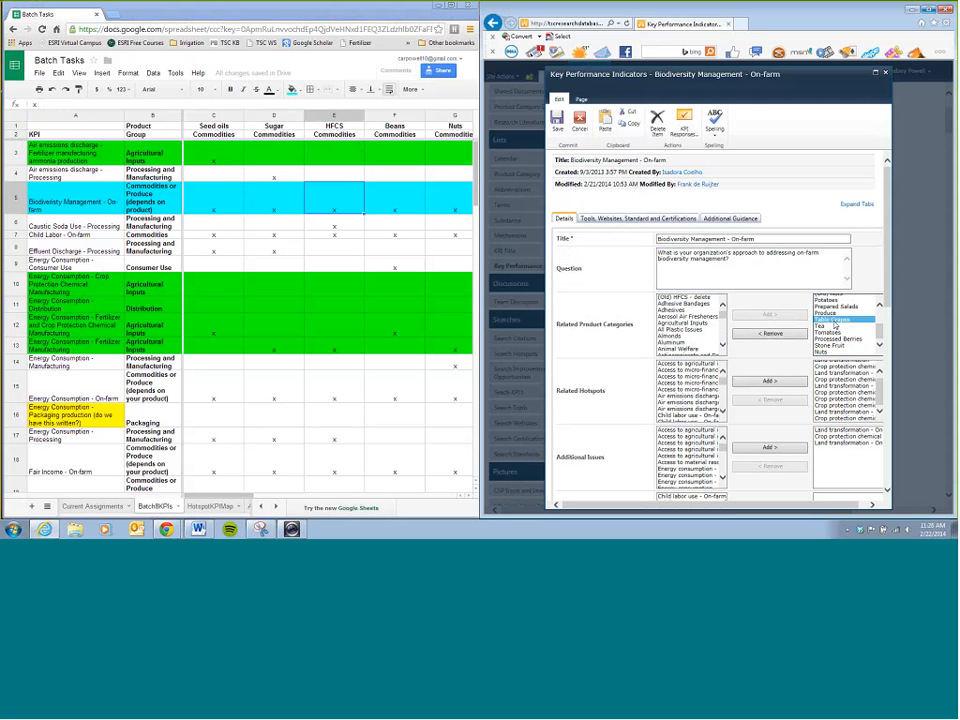
type("be")
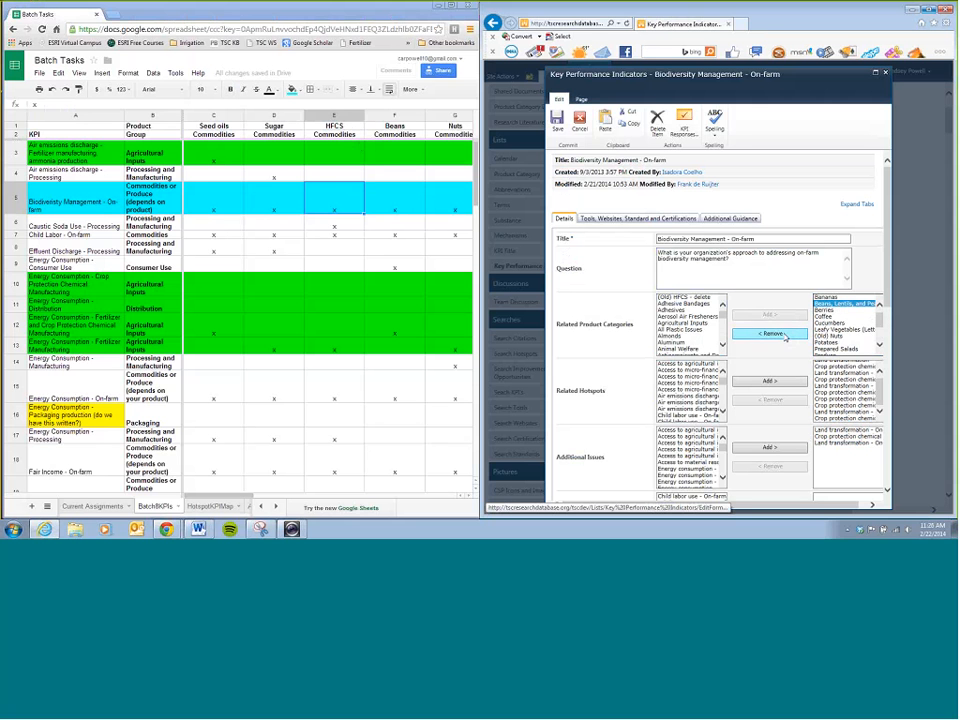
left_click(786, 337)
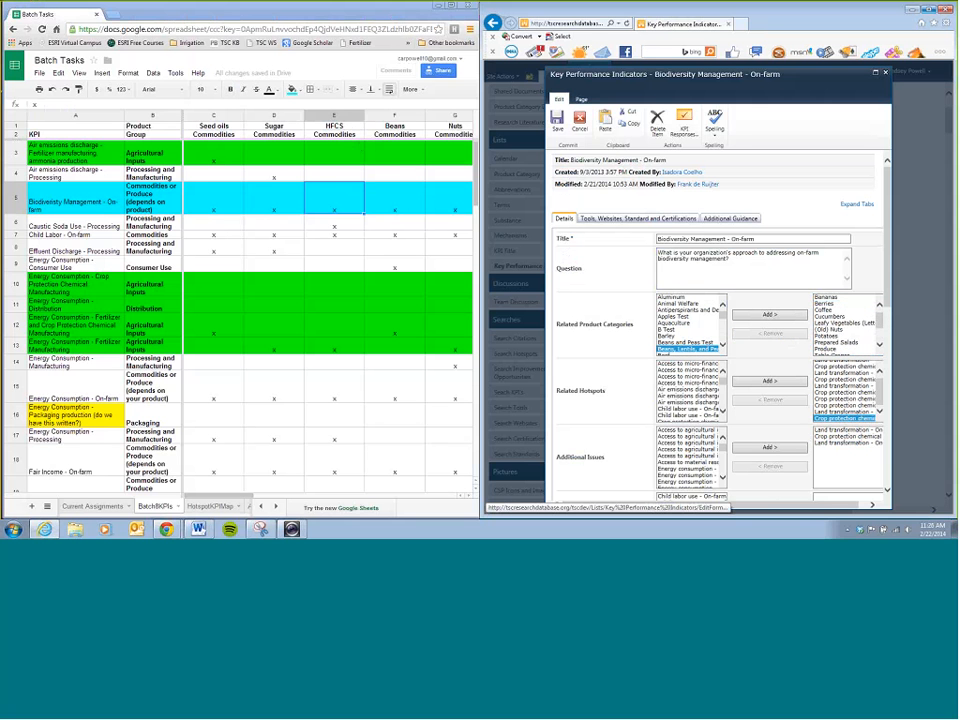
Bring the spreadsheet's Nuts column into view and remove Nuts from the Produce KPI's related product categories
left_click(469, 498)
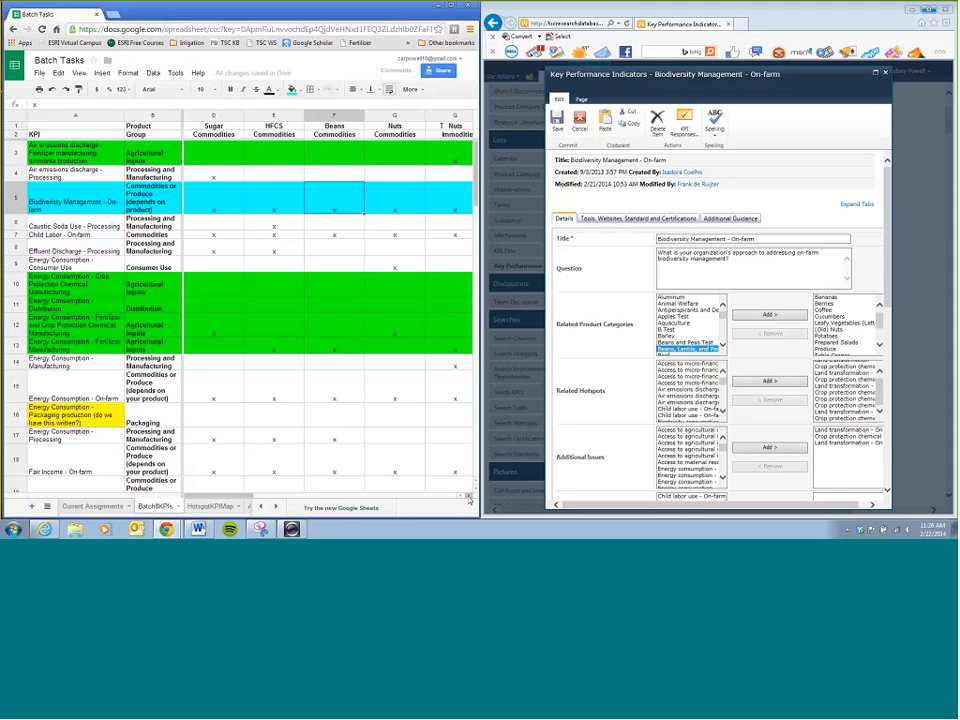
left_click(470, 499)
left_click(469, 499)
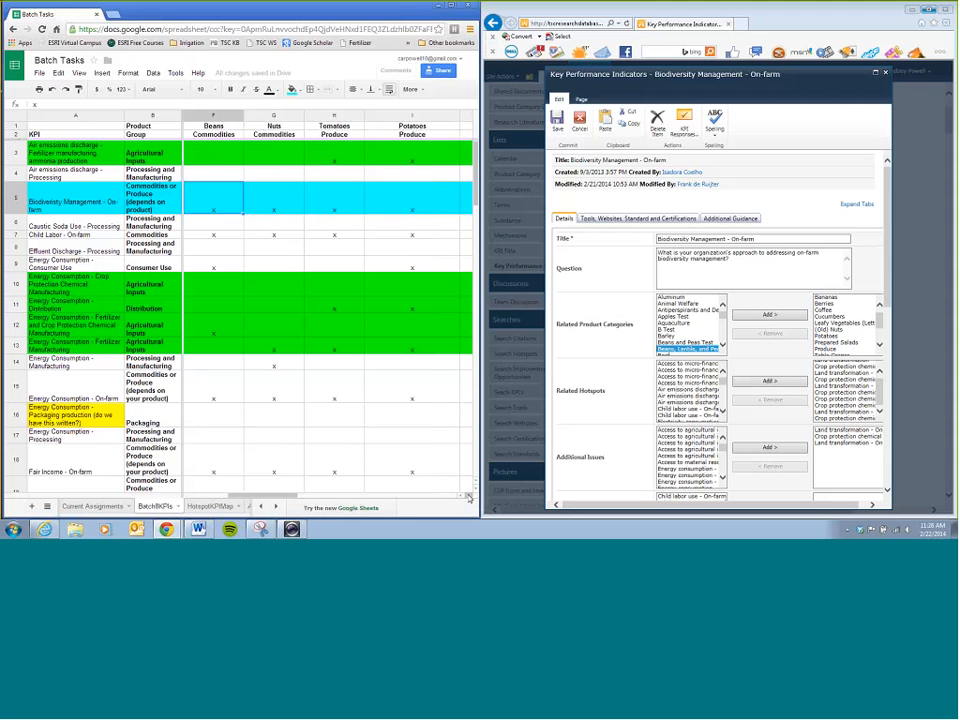
left_click(855, 324)
scroll(857, 331, "down", 2)
left_click(820, 351)
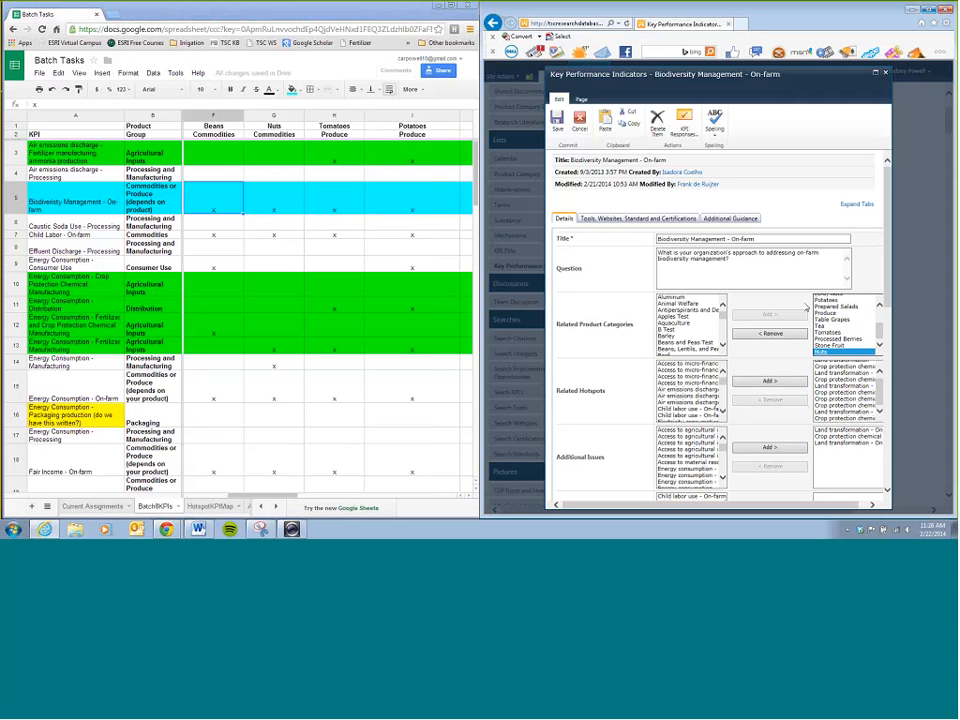
left_click(772, 333)
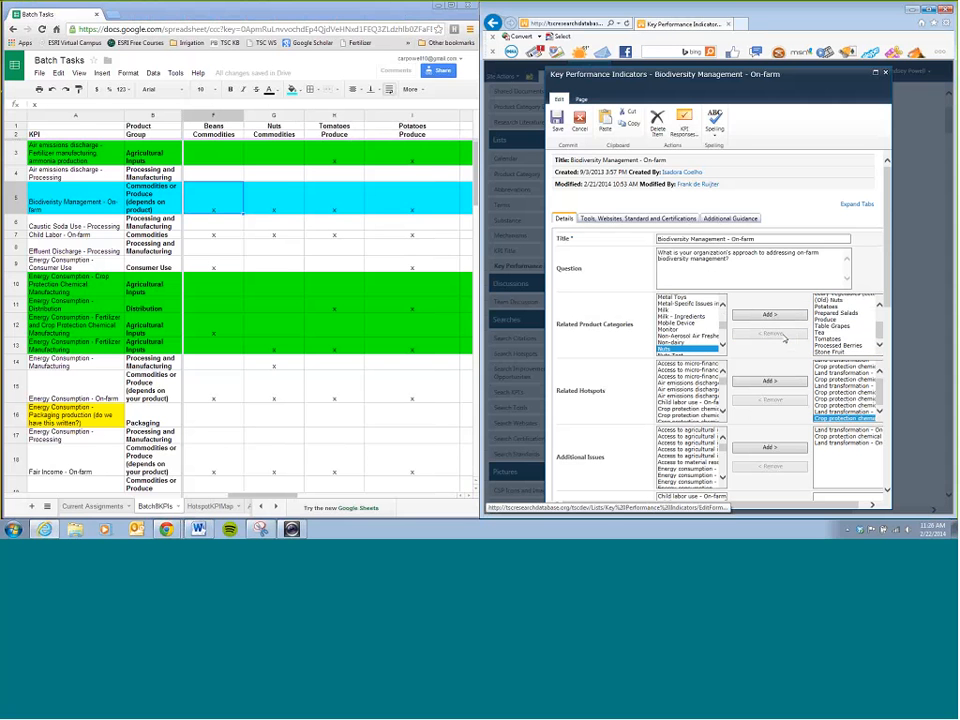
Check the Biodiversity Management KPI's related product categories against the spreadsheet's Produce columns for Tomatoes, Potatoes and Stone fruit
left_click(275, 190)
left_click(325, 202)
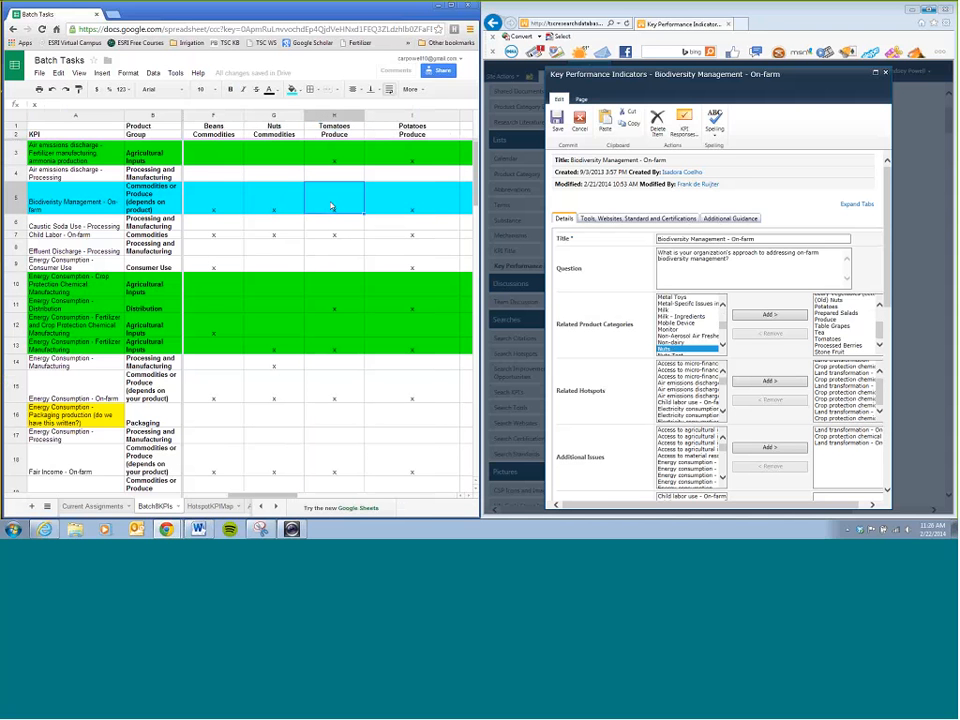
left_click(828, 340)
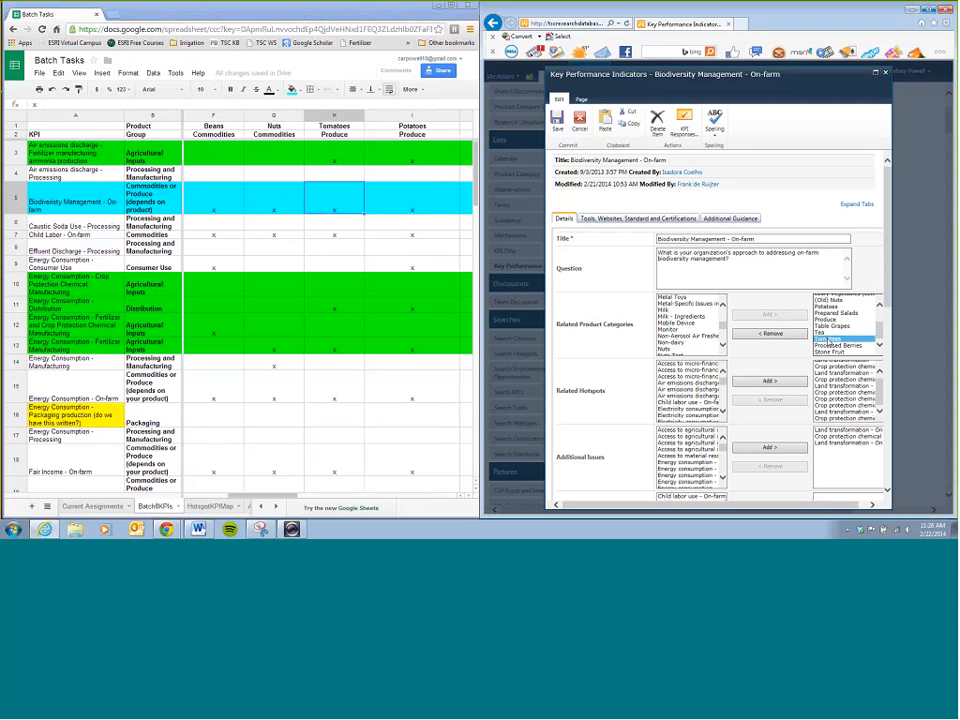
left_click(828, 307)
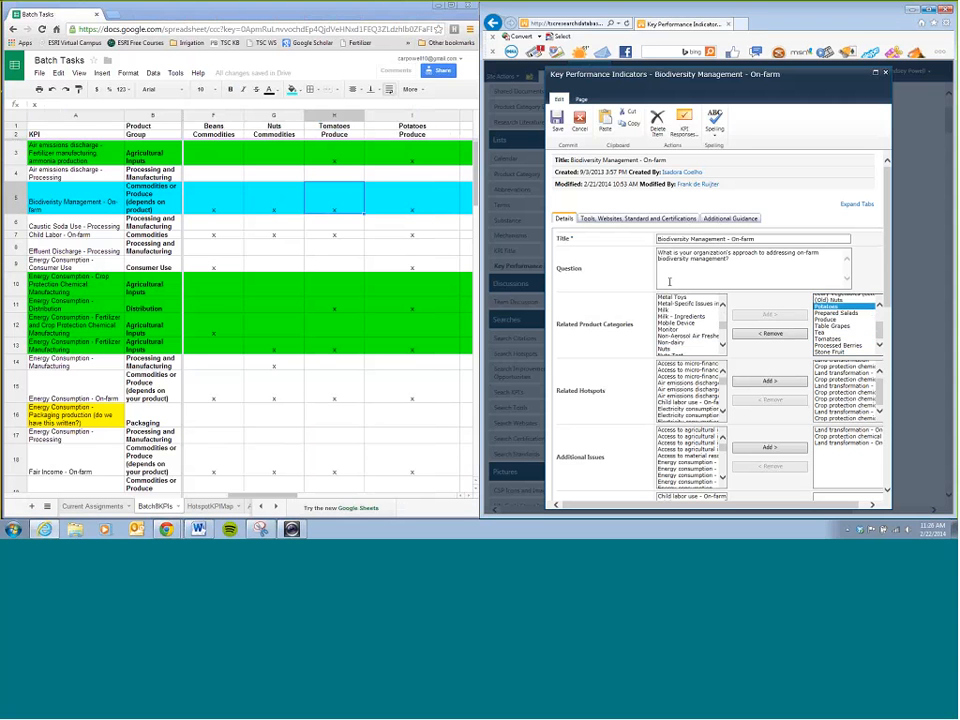
left_click(398, 208)
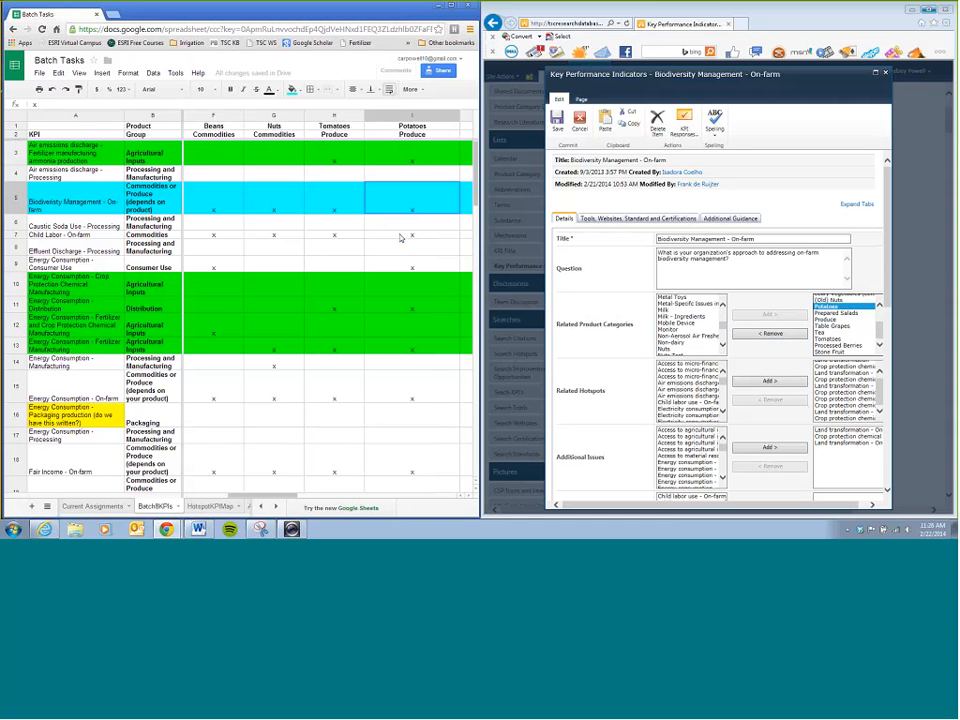
left_click(469, 497)
left_click(469, 497)
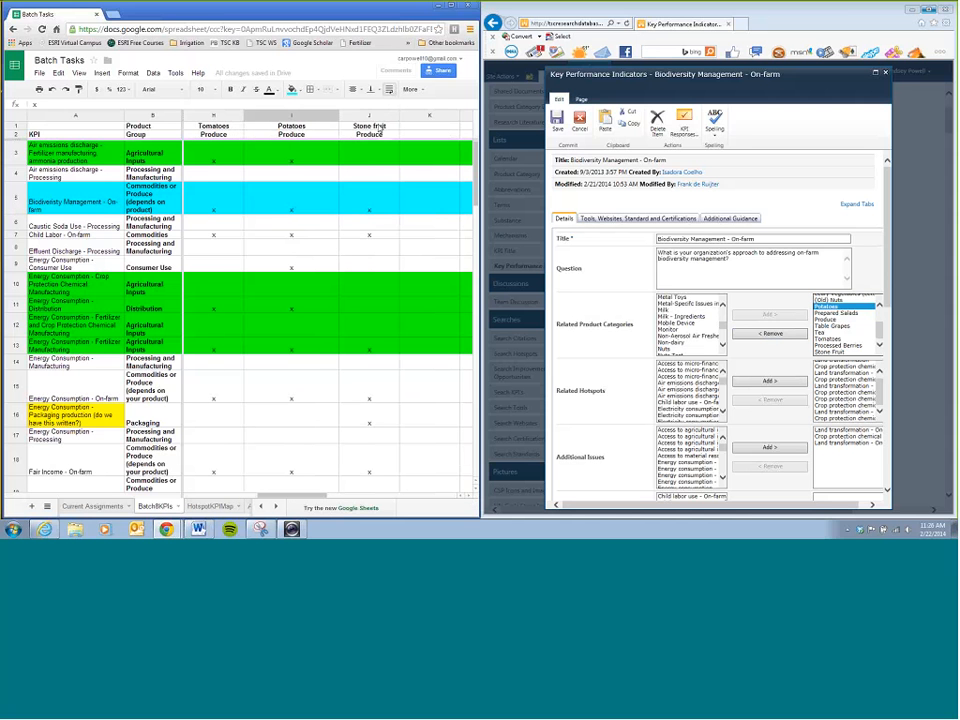
left_click(380, 202)
left_click(829, 352)
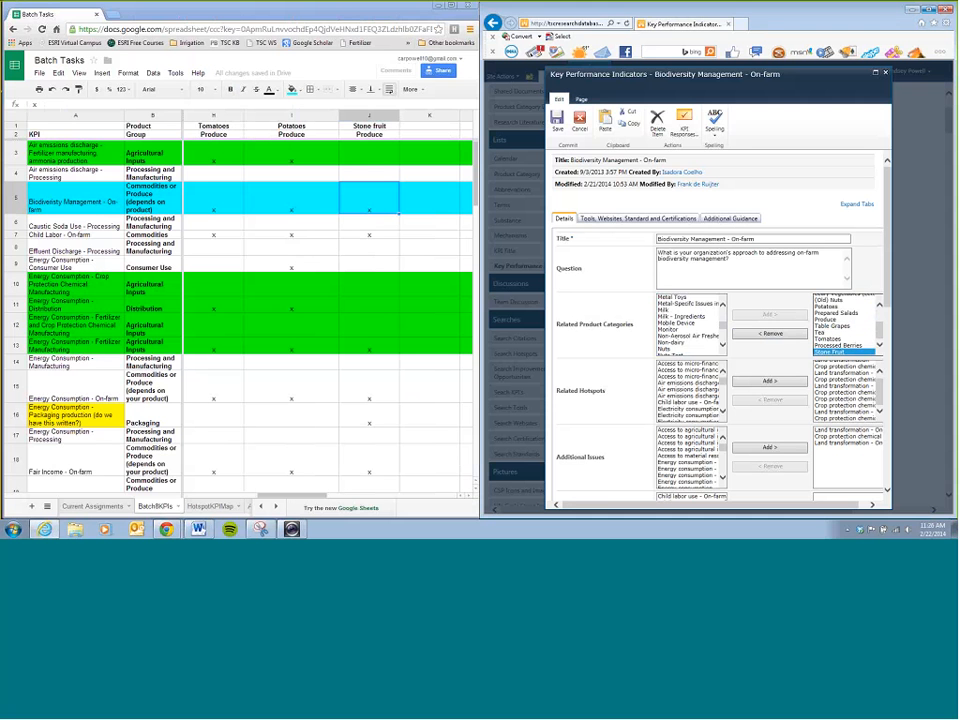
Compare the KPI's related hotspots with the three Biodiversity Management hotspots listed in the HotspotKPIMap sheet
scroll(889, 246, "down", 5)
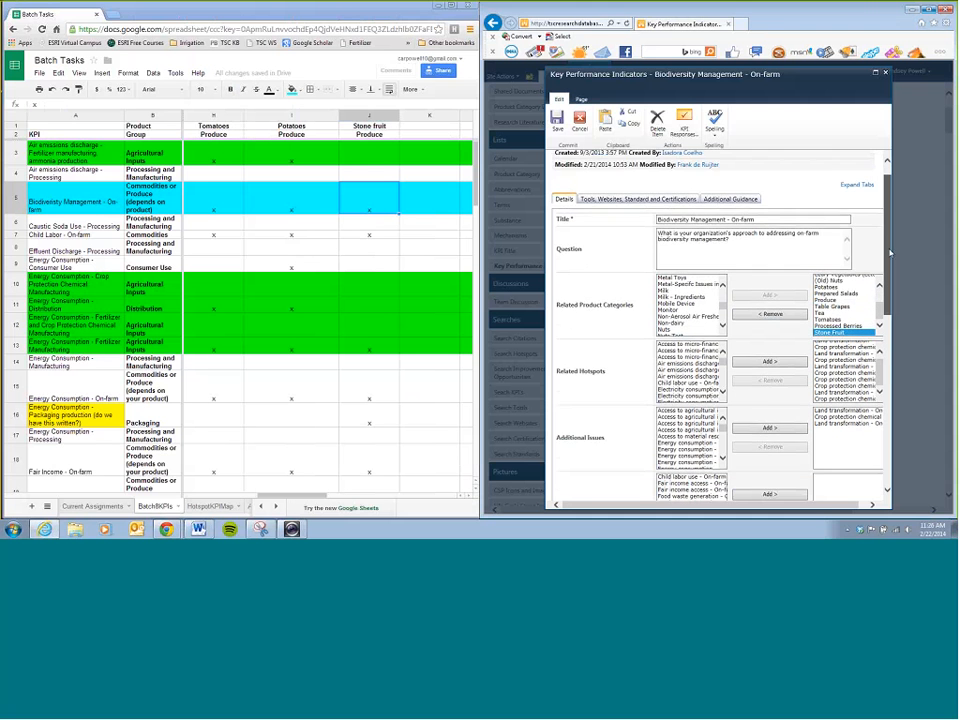
left_click_drag(881, 279, 881, 260)
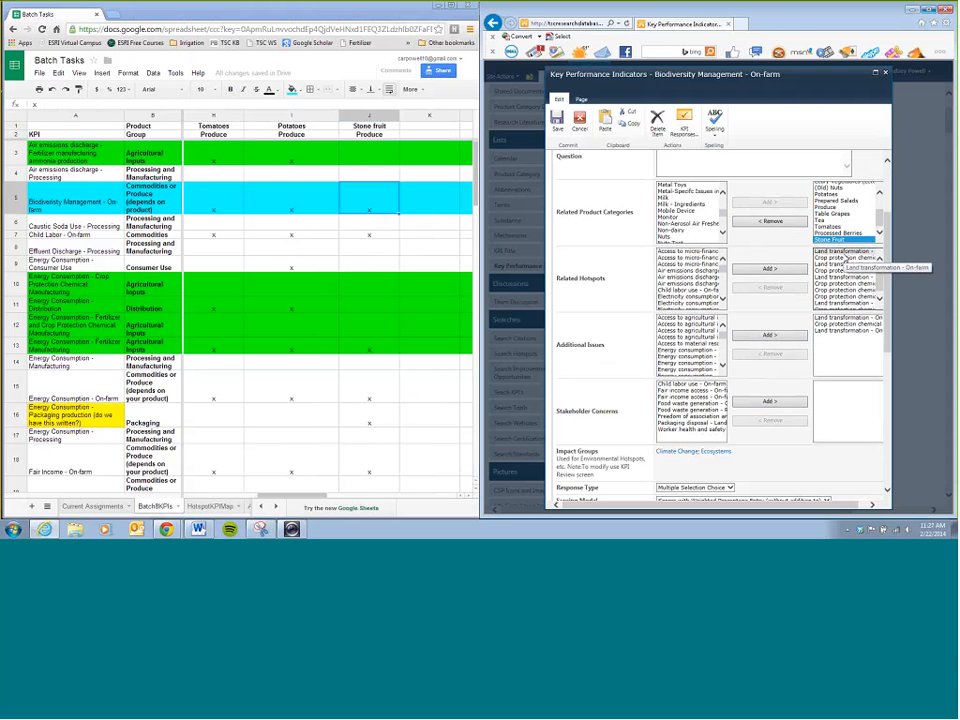
left_click(212, 505)
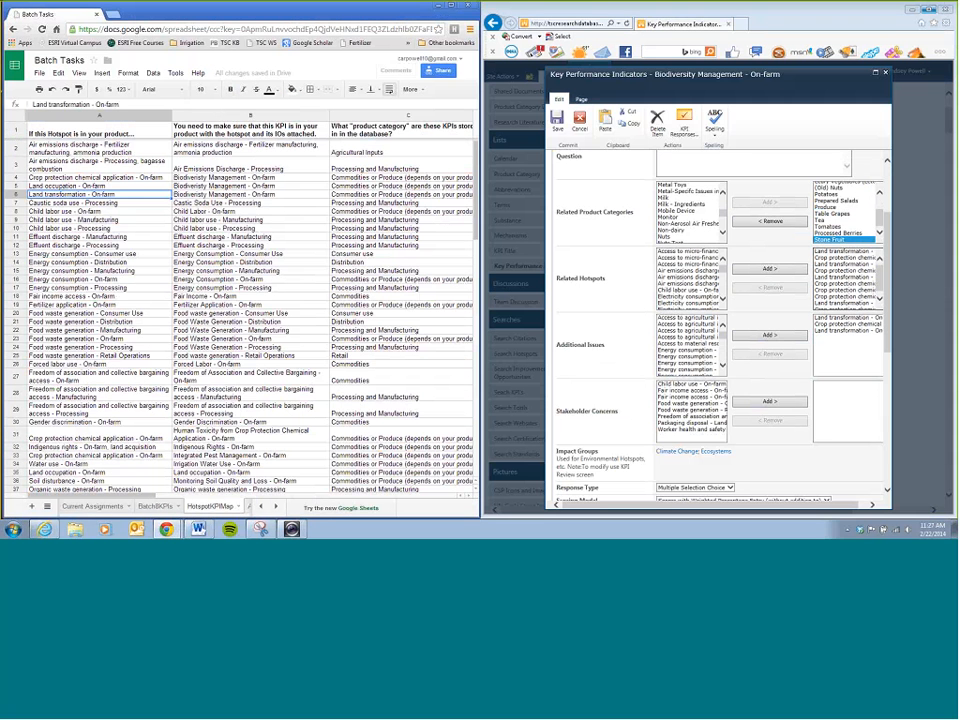
left_click_drag(85, 179, 77, 194)
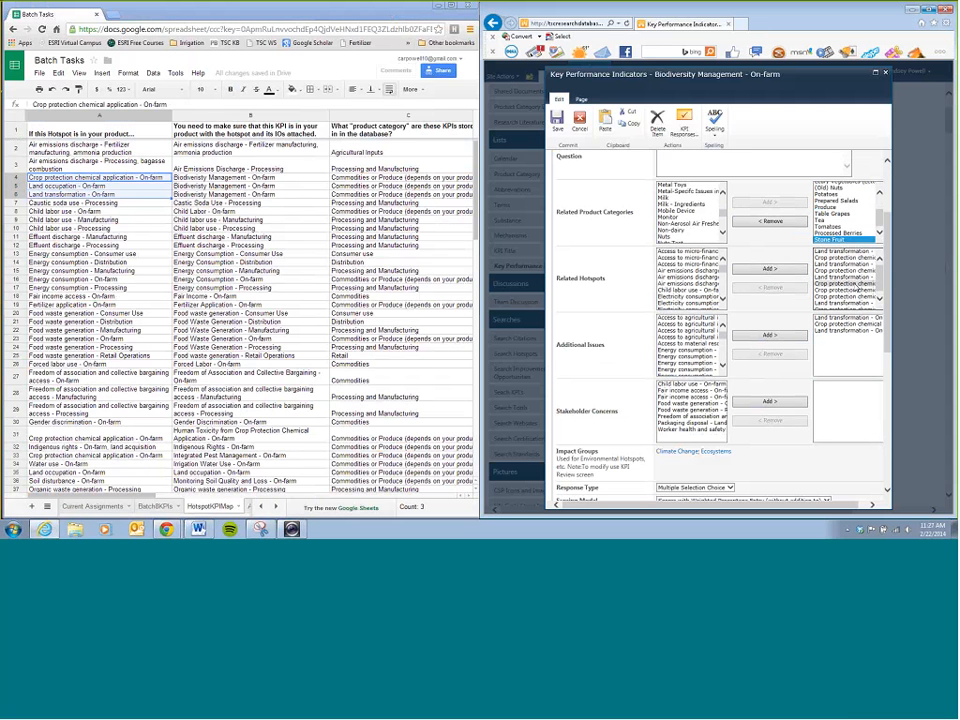
left_click_drag(880, 284, 880, 300)
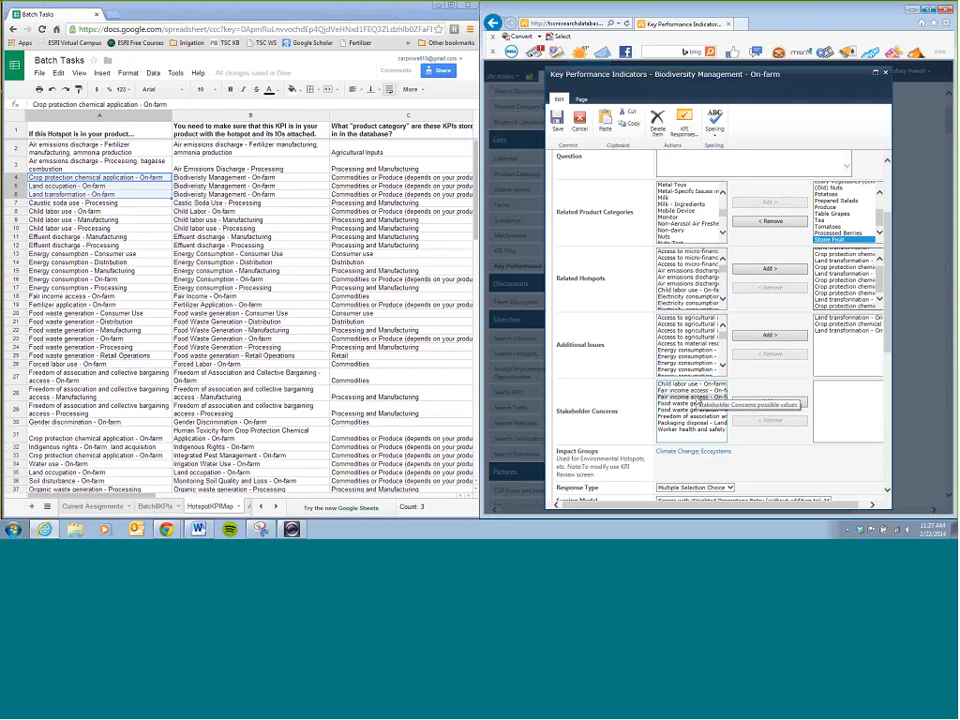
scroll(722, 270, "down", 2)
left_click_drag(722, 270, 722, 304)
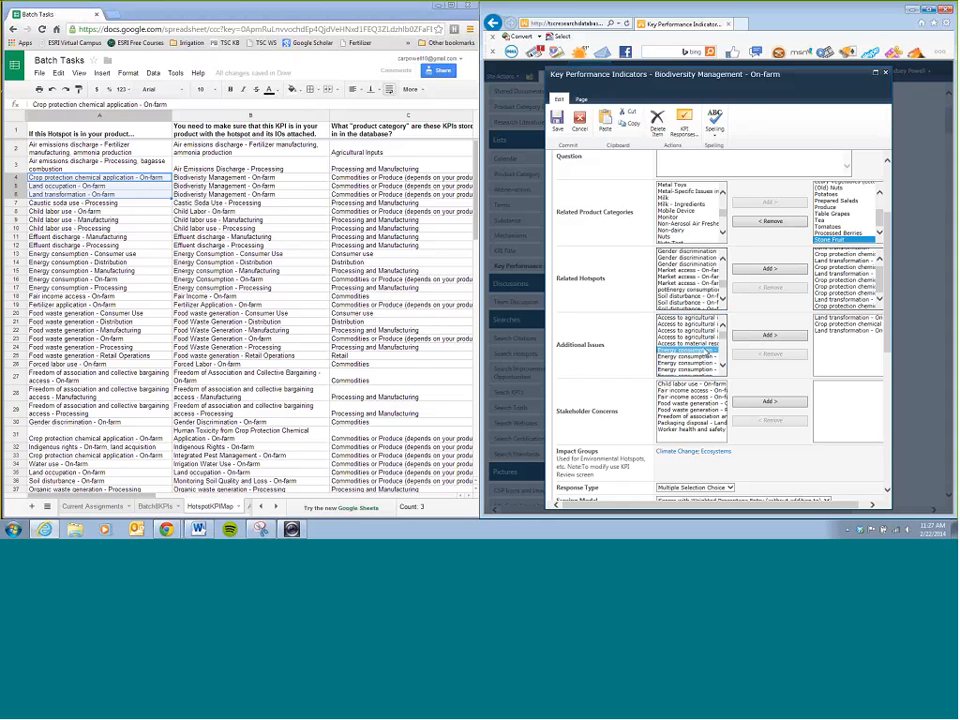
Check the KPI's hotspot and additional issue lists, and save the edited Produce Biodiversity Management KPI
left_click(705, 350)
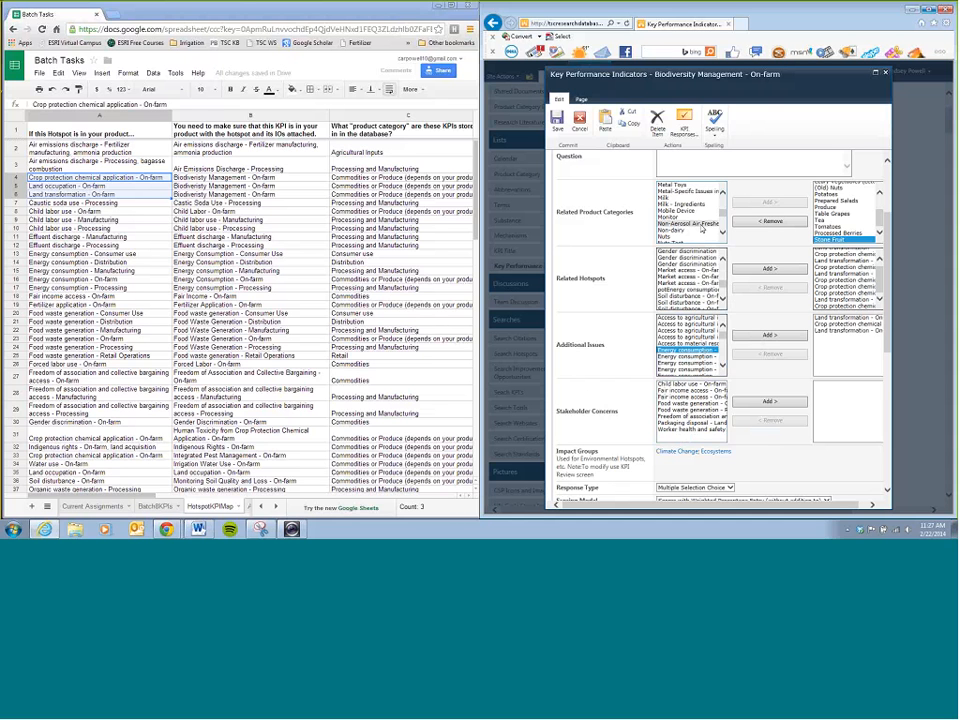
left_click(692, 277)
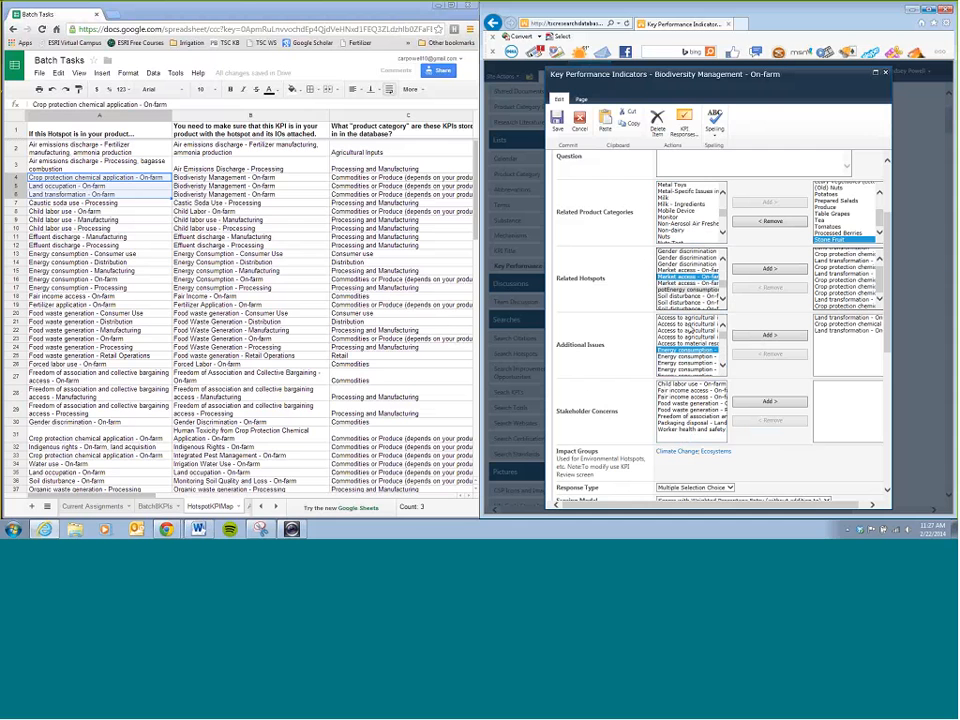
left_click(698, 362)
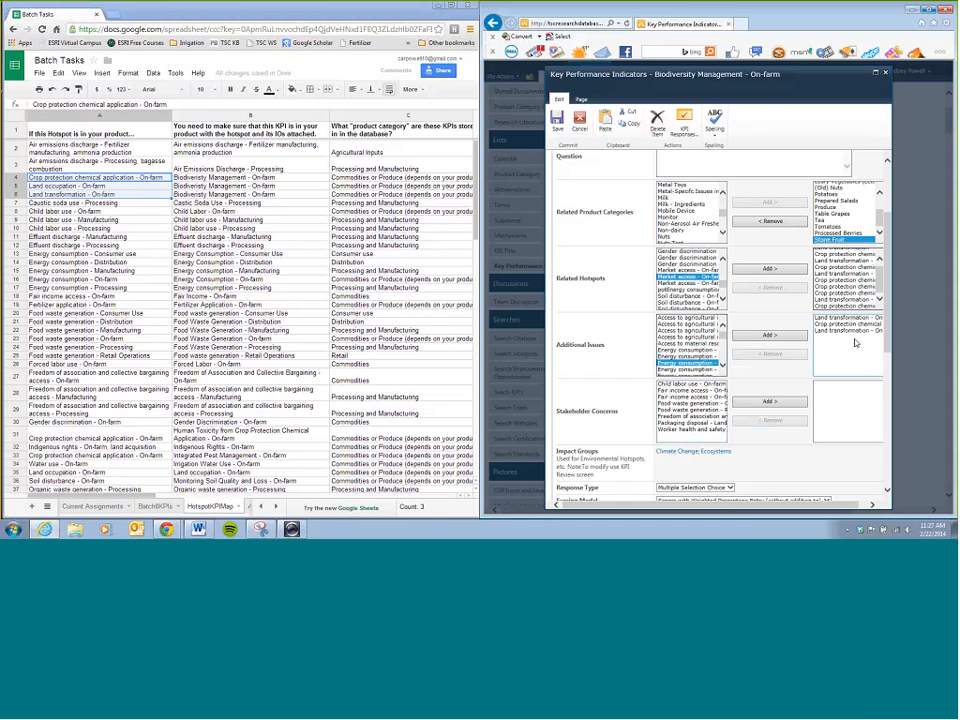
scroll(886, 318, "down", 5)
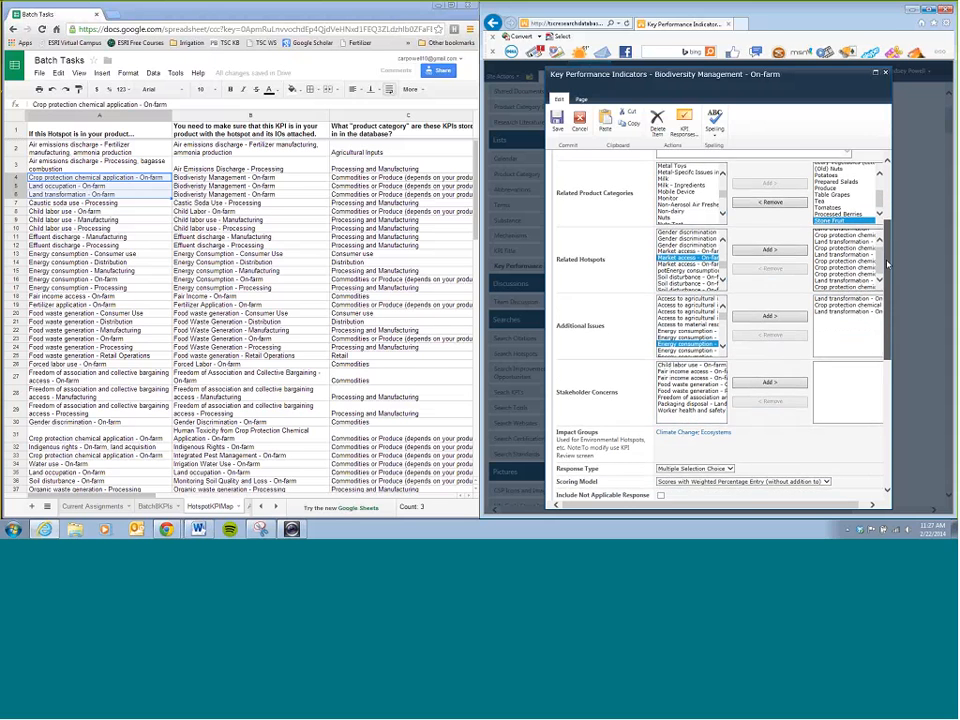
scroll(886, 318, "down", 3)
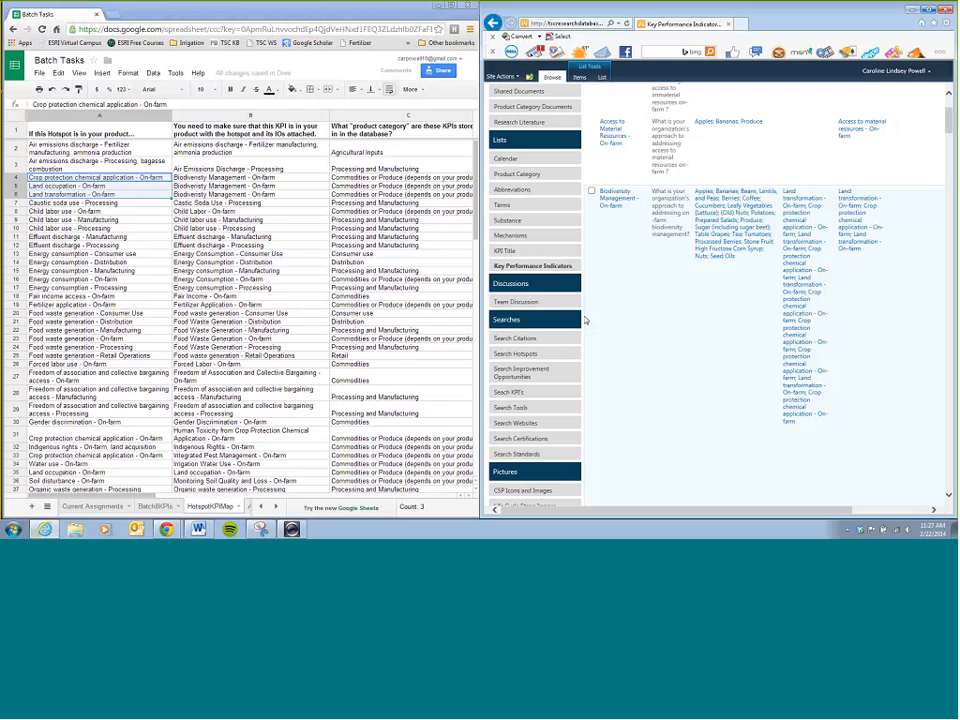
Open the Produce Biodiversity Management KPI's review form and add every available improvement opportunity, from seed-breeding to vegetated buffer strips
left_click(607, 204)
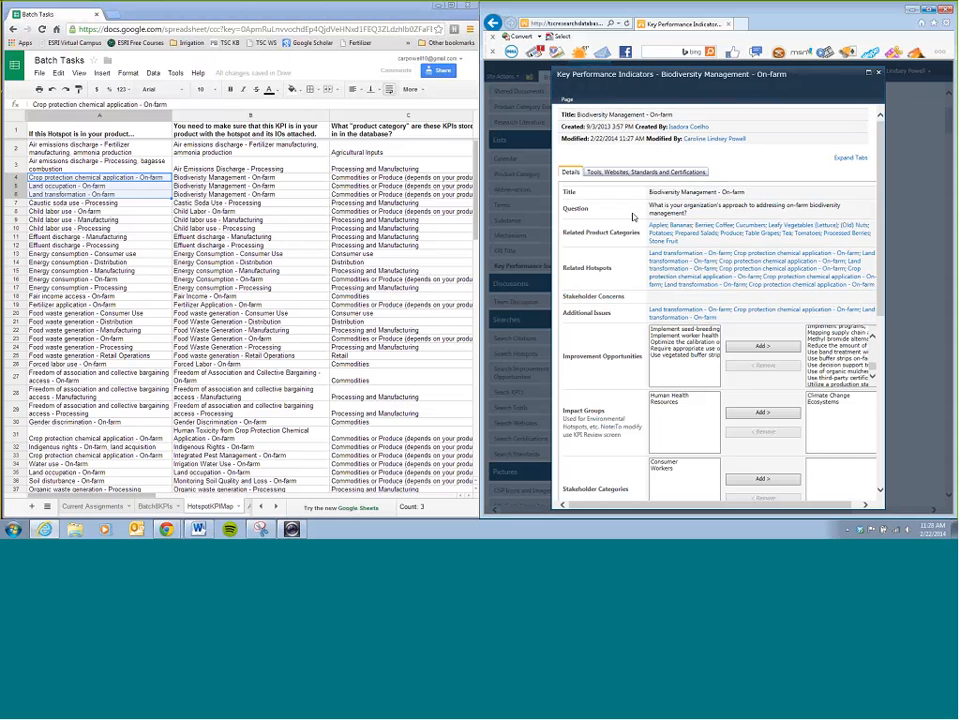
left_click(664, 330)
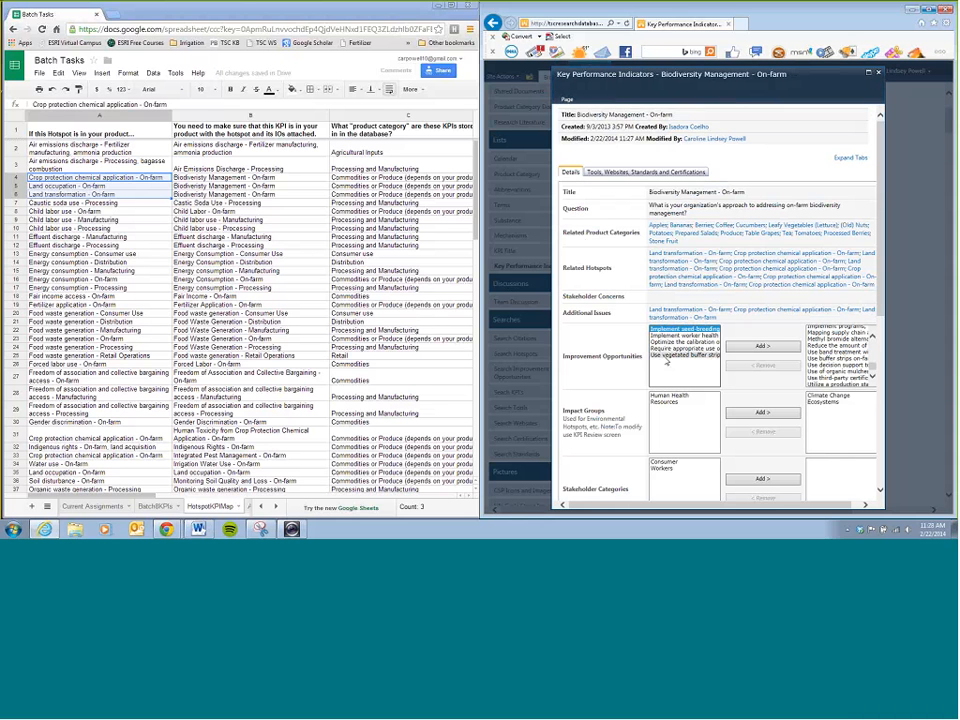
left_click(665, 356, "shift")
left_click(738, 347)
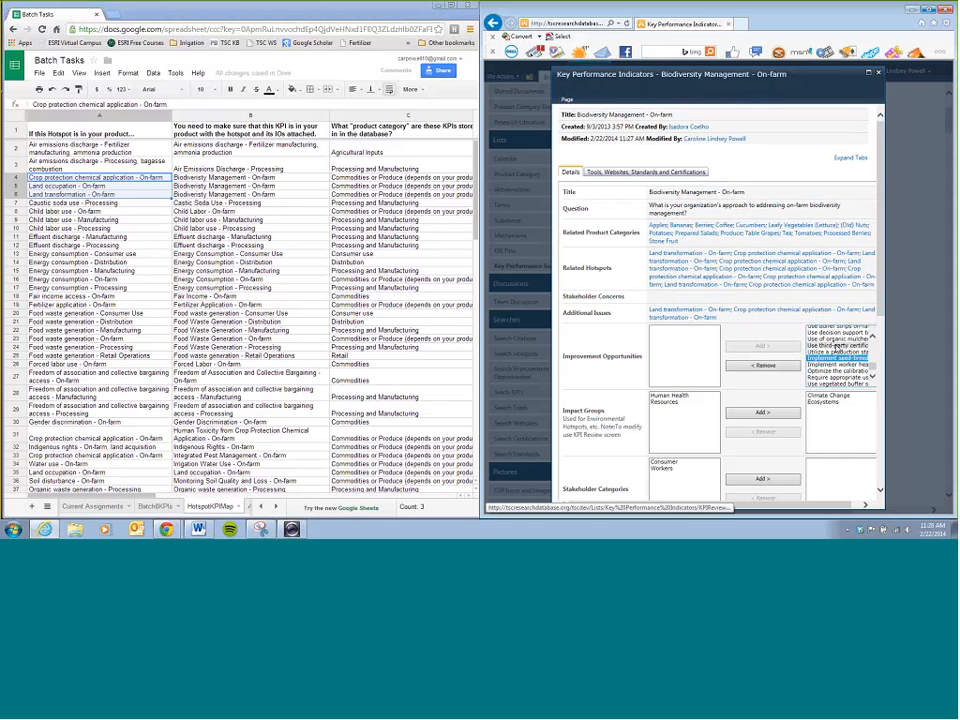
Remove the "Mapping supply chain" entry from the KPI's selected improvement opportunities
left_click_drag(872, 368, 872, 363)
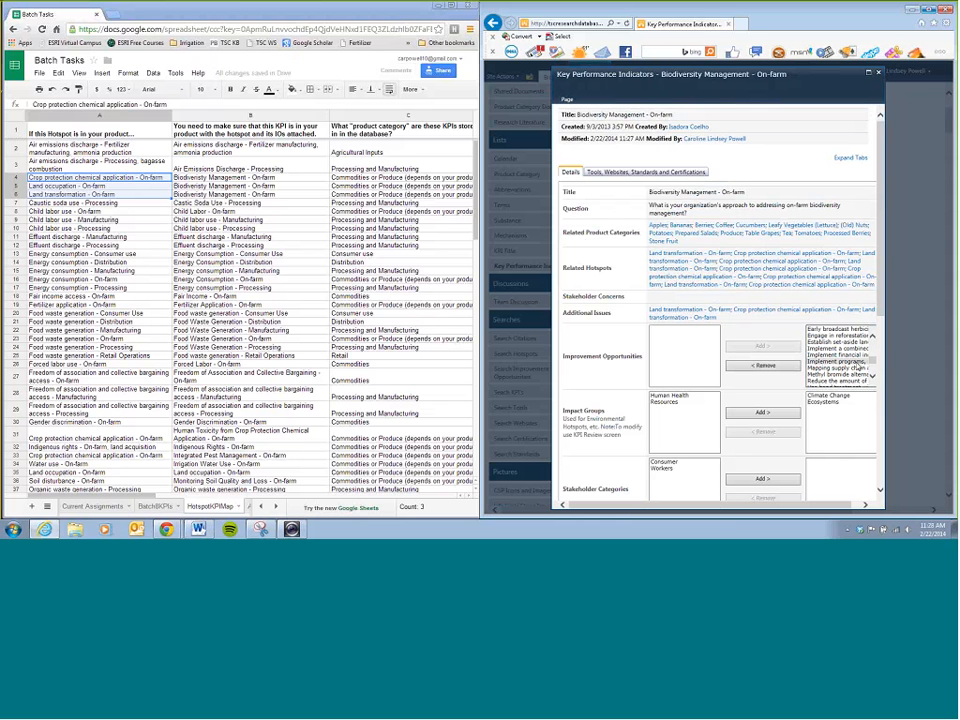
left_click(838, 369)
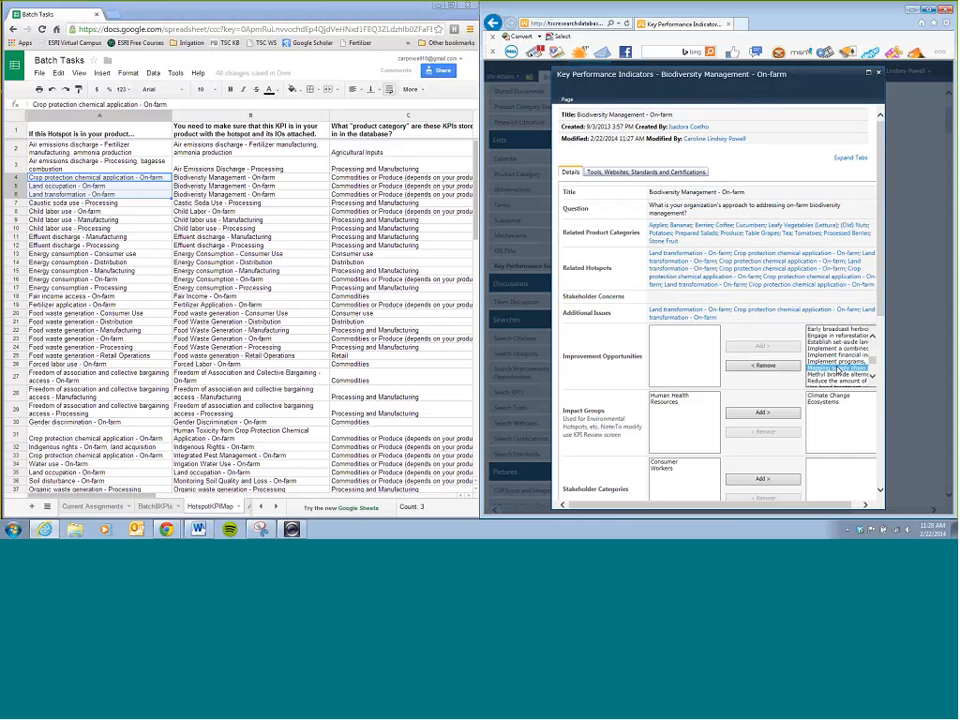
left_click(763, 365)
Add the available improvement opportunities from "Implement benchmarking" through worker health, plus "Restore and reuse", leaving out "Mapping supply chain"
left_click(681, 329)
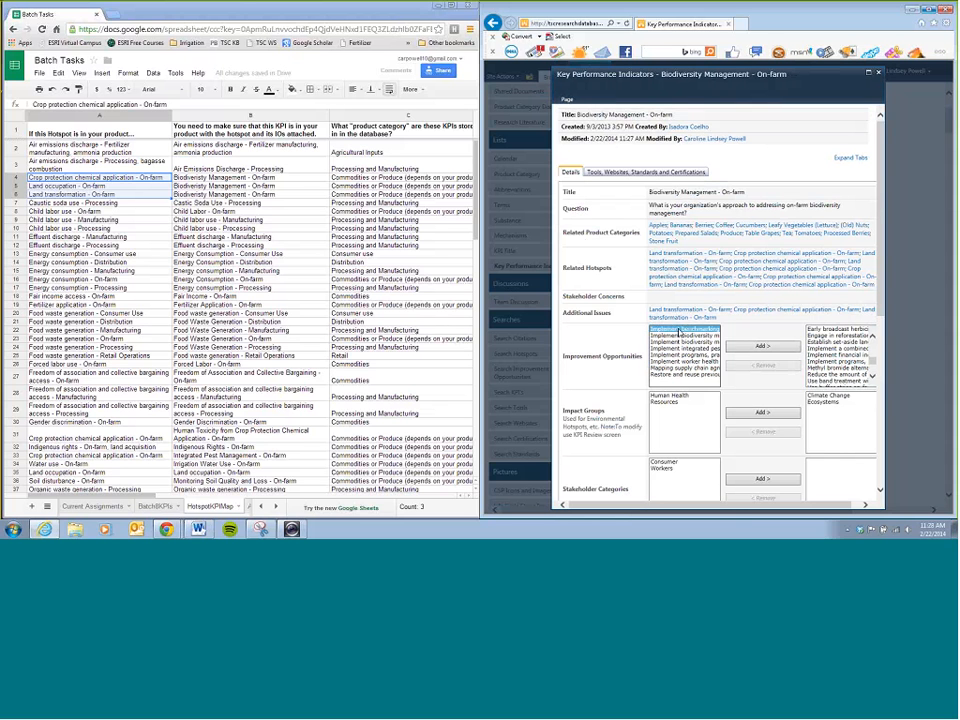
left_click(680, 362, "shift")
left_click(763, 347)
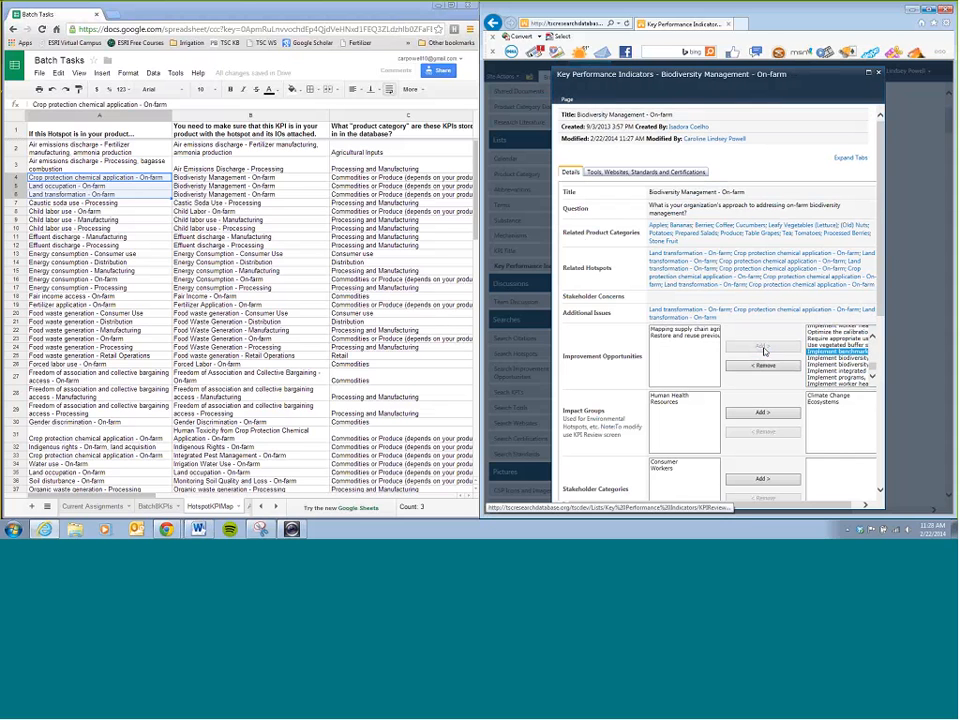
left_click(682, 336)
left_click(763, 347)
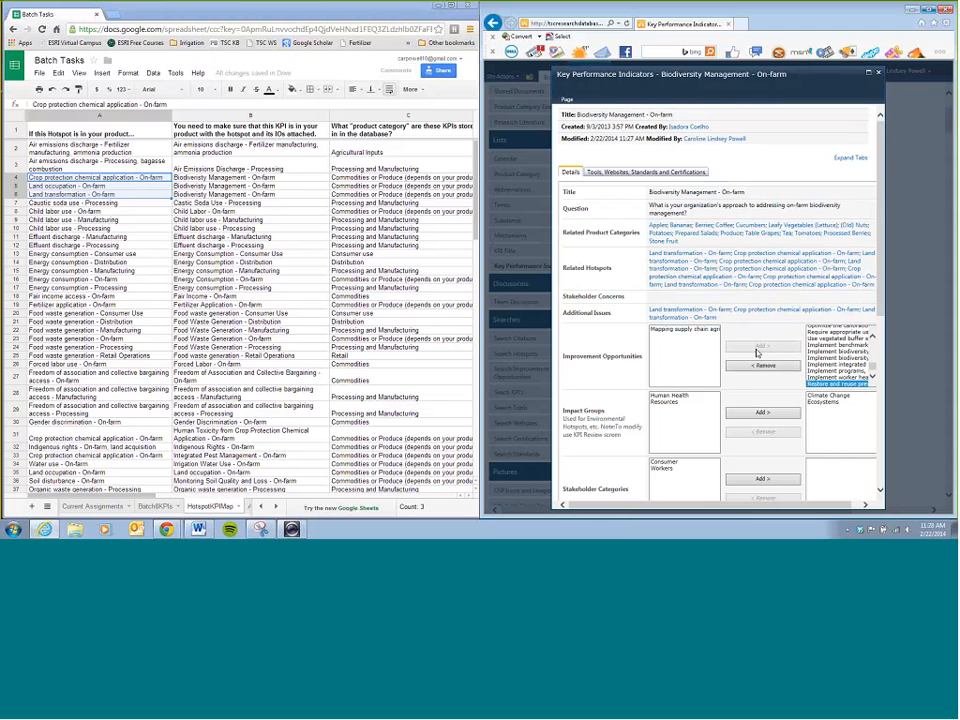
Look through the KPI's selected improvement opportunities, and save and close the review form
scroll(871, 370, "up", 3)
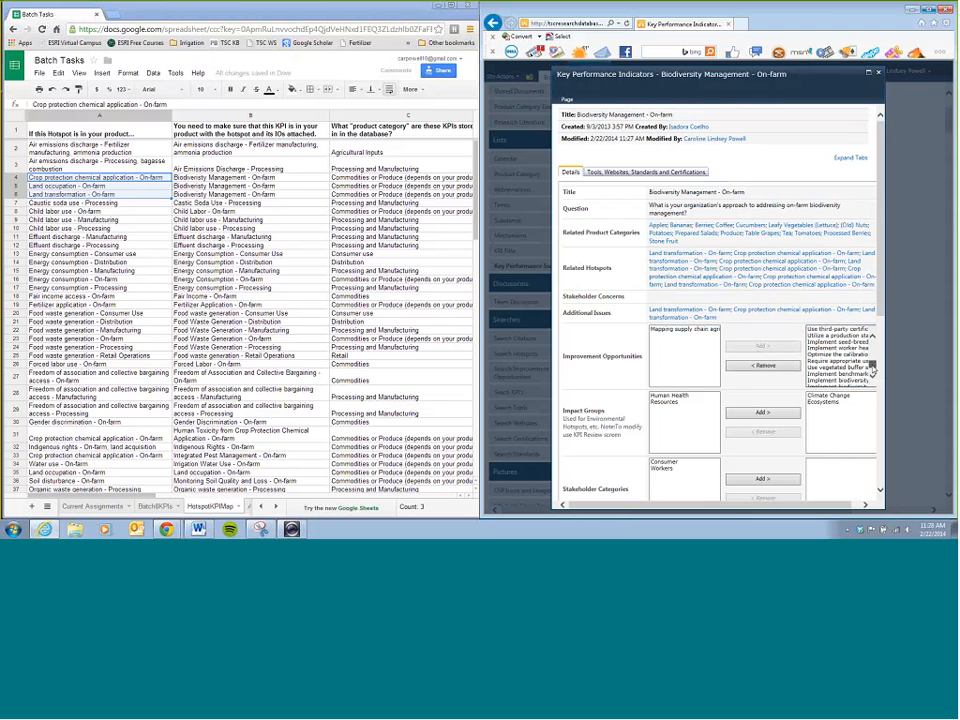
scroll(871, 368, "down", 5)
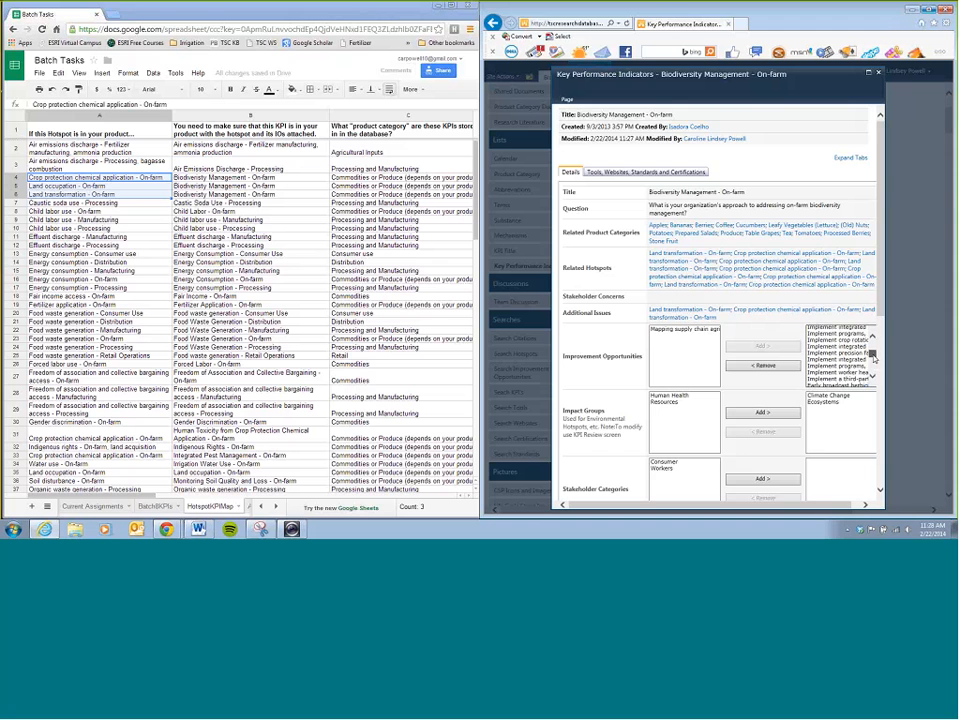
scroll(812, 362, "down", 5)
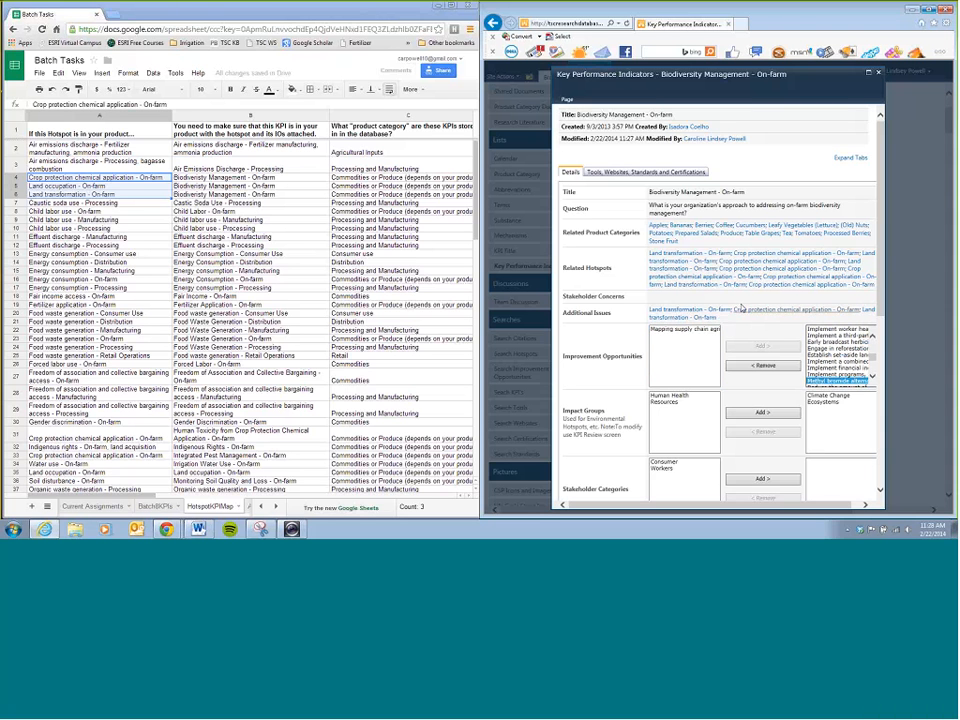
scroll(777, 252, "down", 5)
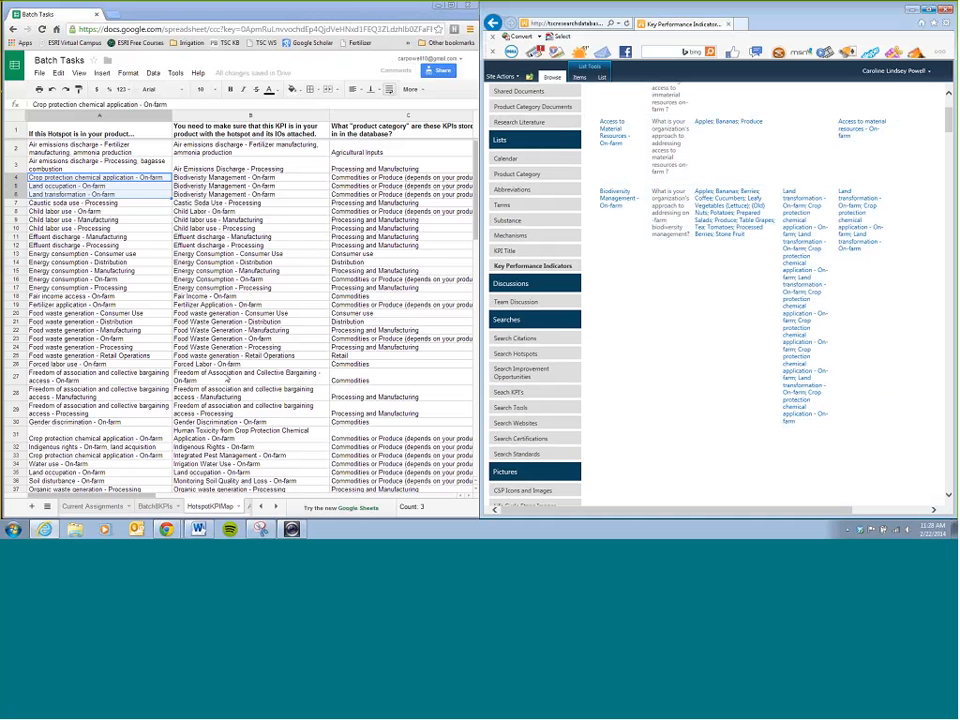
Mark the Biodiversity Management - On-farm row as completed with a green fill in the batch KPI sheet
left_click(152, 507)
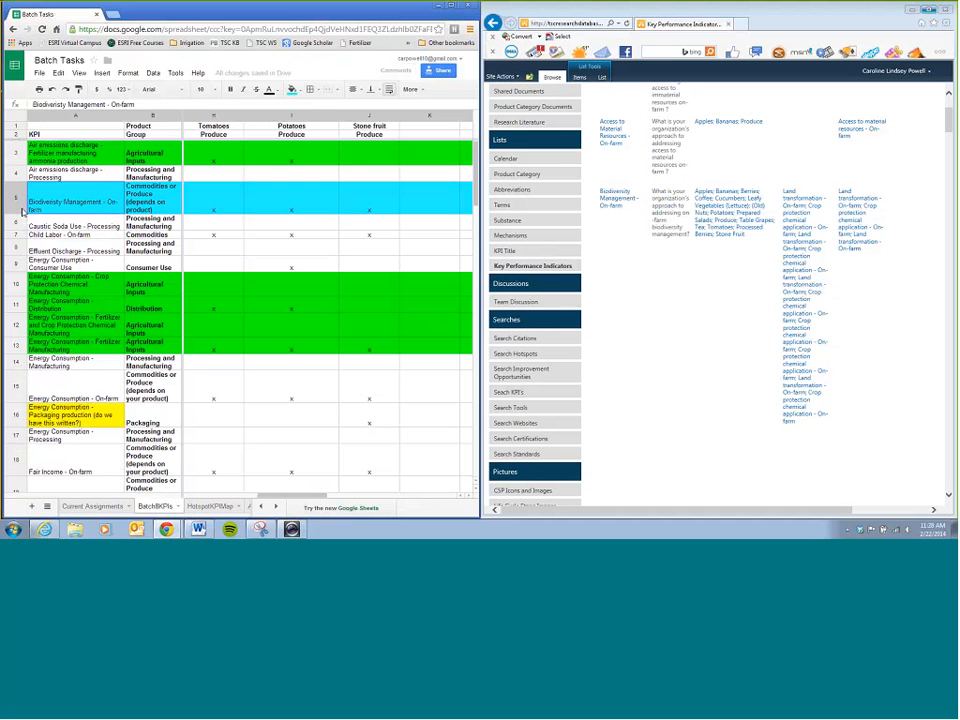
left_click(292, 89)
left_click(250, 103)
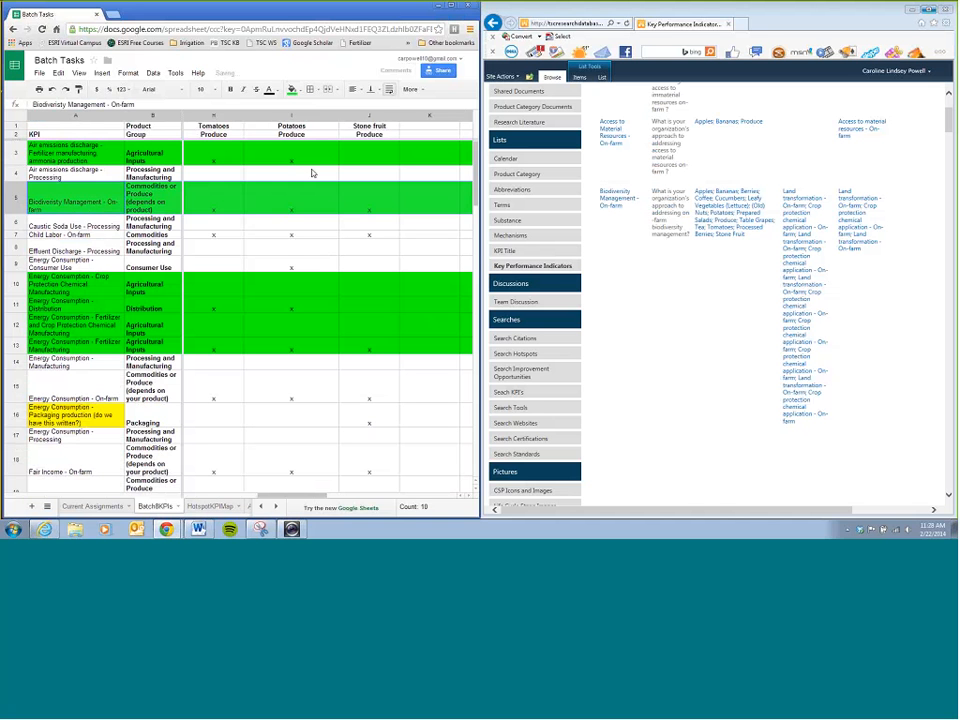
Look through the unhighlighted rows of the batch KPI sheet, starting at Caustic Soda Use - Processing, for the next KPI
left_click(117, 227)
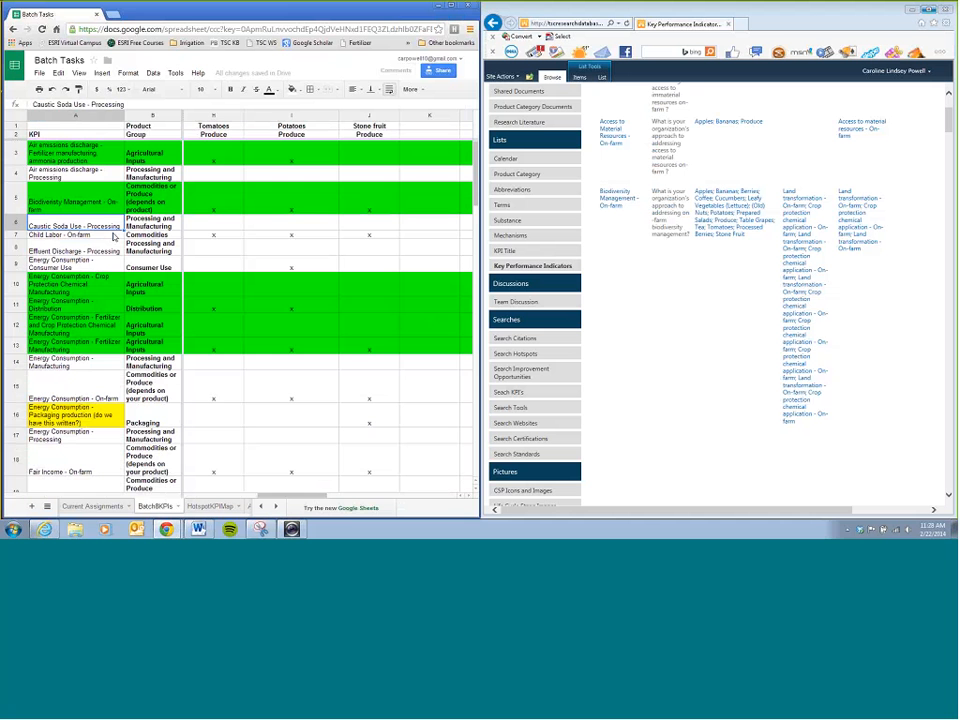
scroll(105, 265, "down", 6)
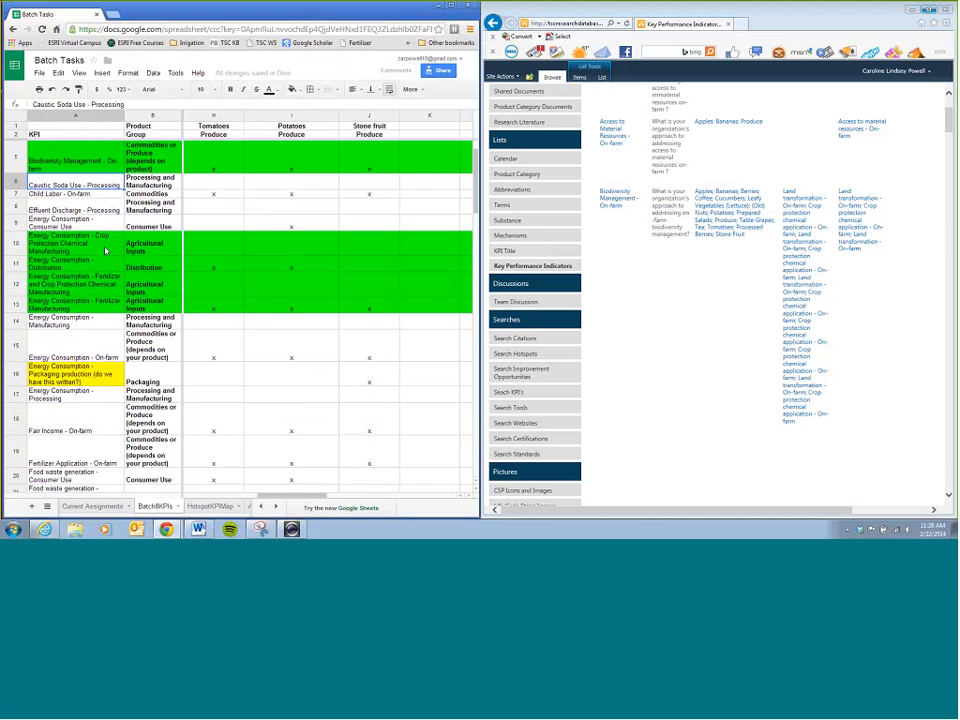
scroll(102, 256, "down", 8)
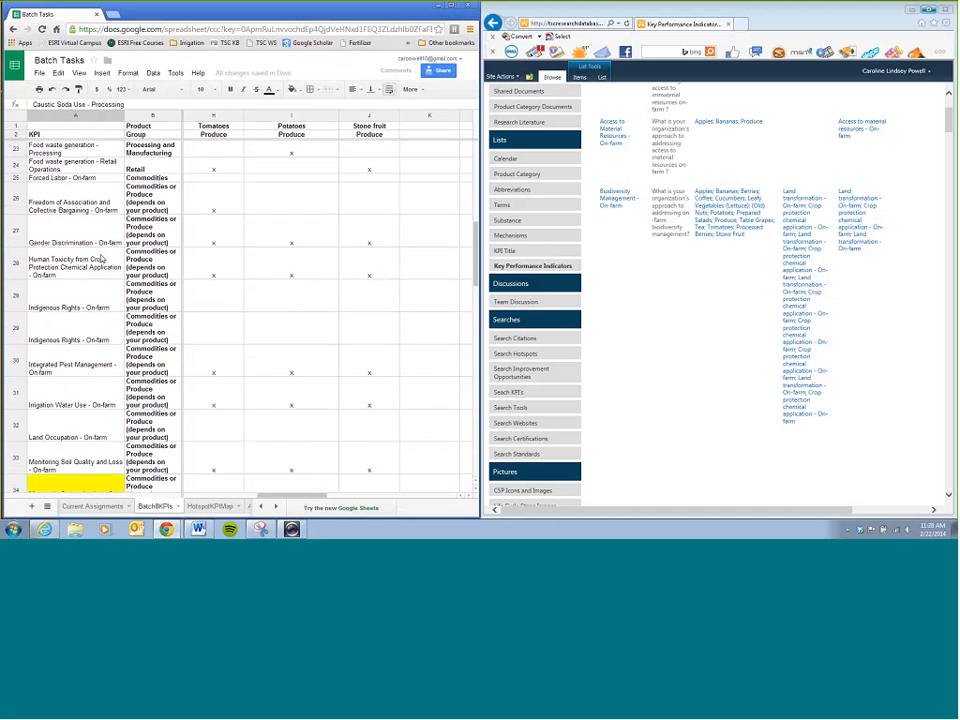
scroll(100, 258, "up", 1)
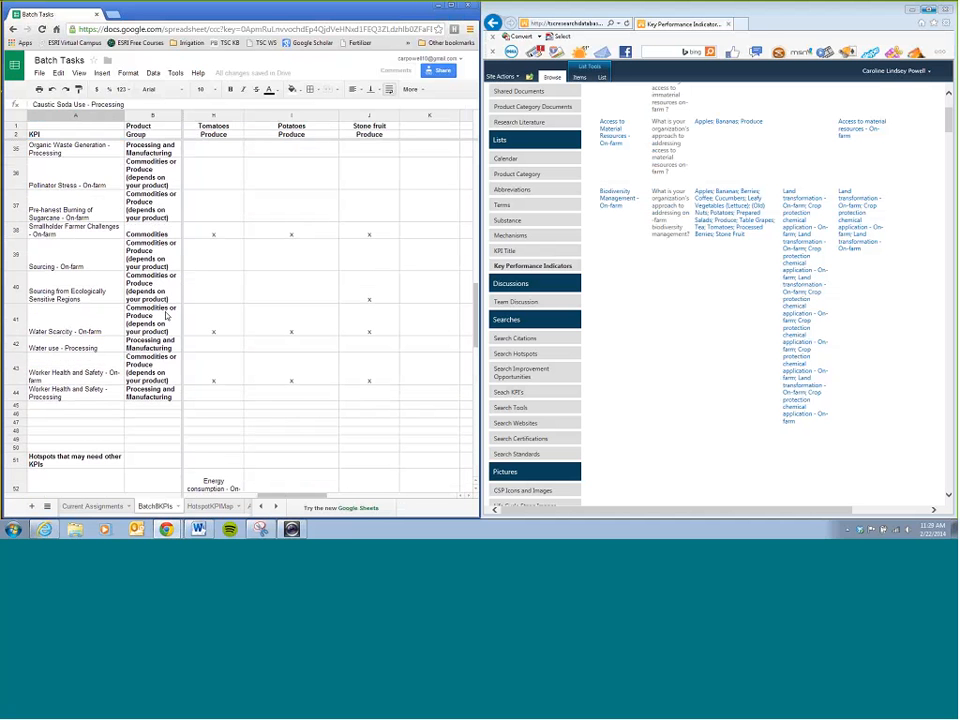
scroll(166, 316, "up", 15)
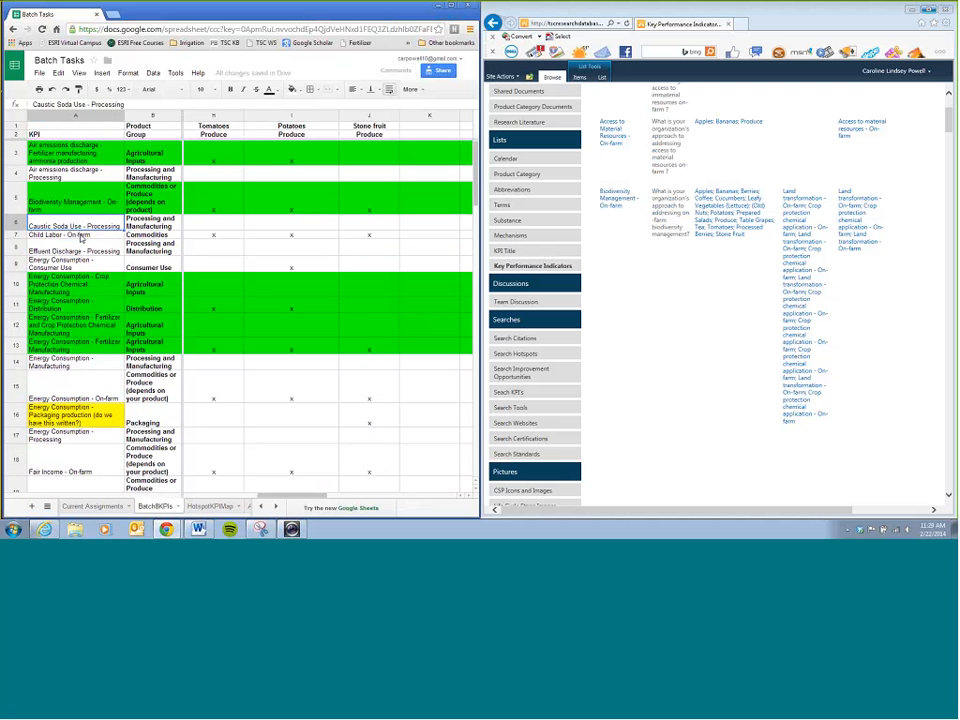
scroll(72, 141, "down", 1)
scroll(95, 188, "down", 5)
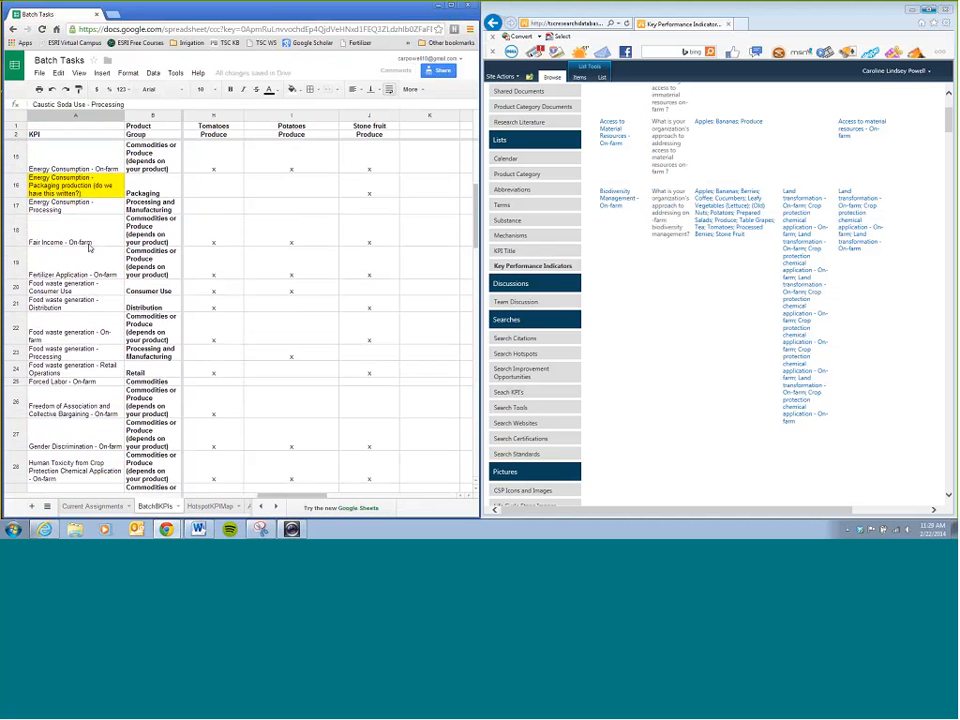
scroll(88, 245, "up", 5)
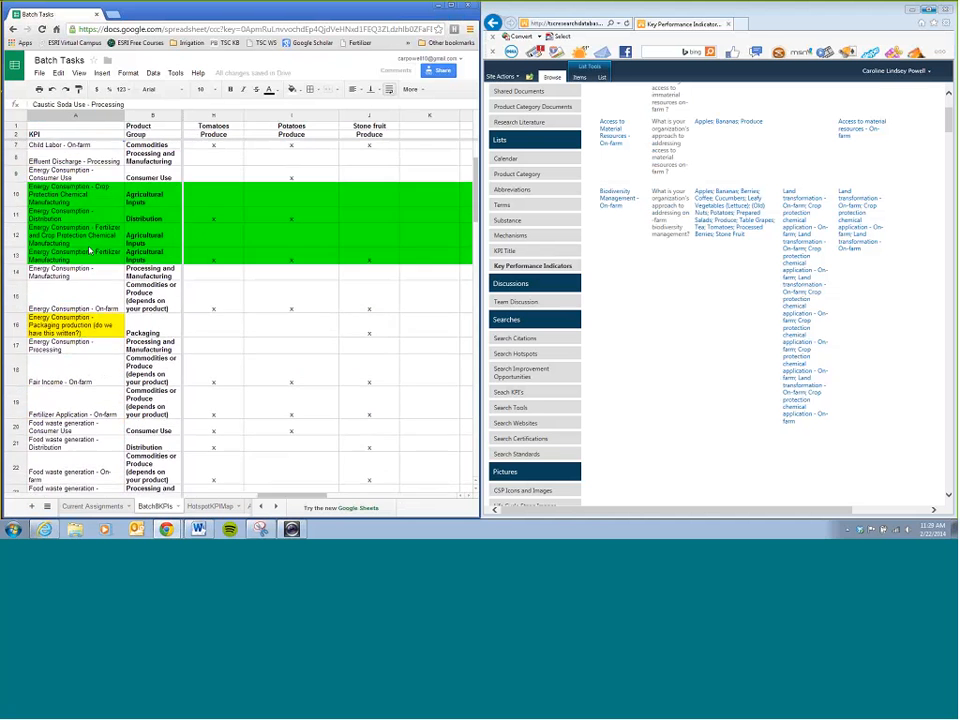